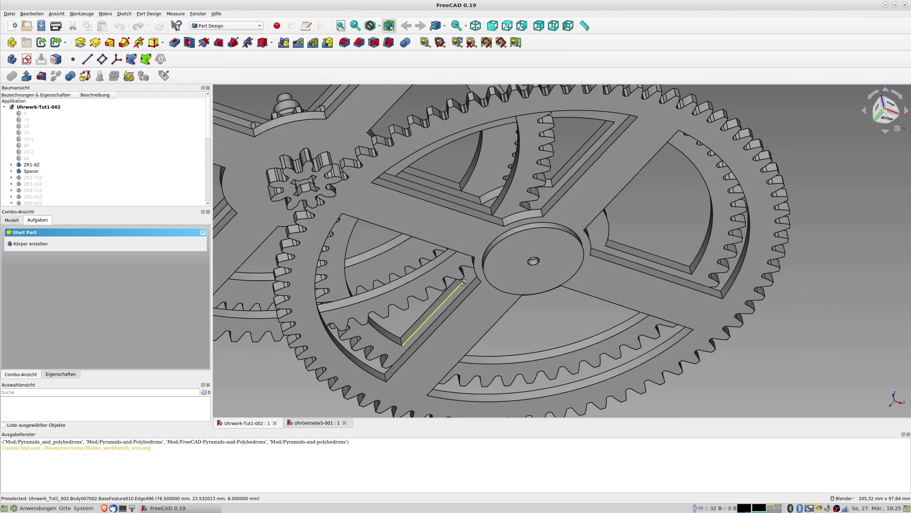
- Examine the gear train from below and from the side, and review the bodies listed in the model tree
{"action": "middle_click_drag", "start_coordinate": [410, 308], "coordinate": [502, 265]}
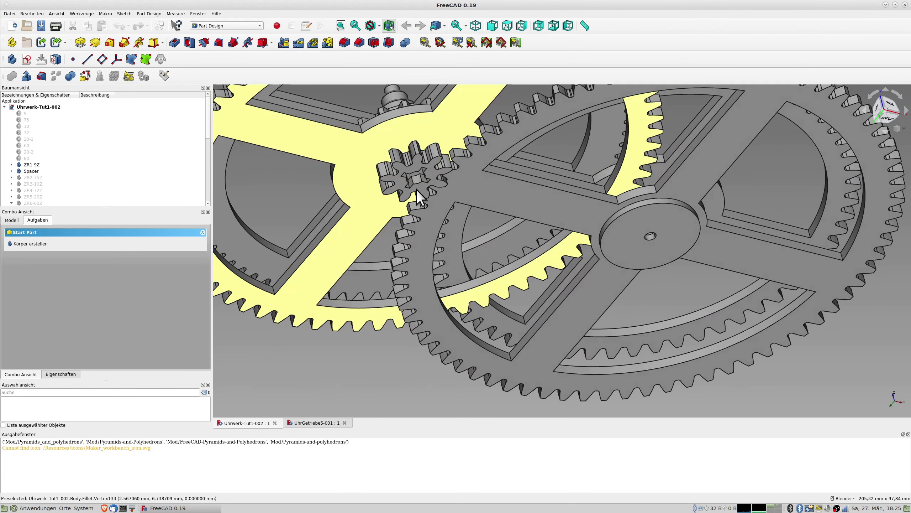
{"action": "middle_click_drag", "start_coordinate": [681, 225], "coordinate": [667, 242]}
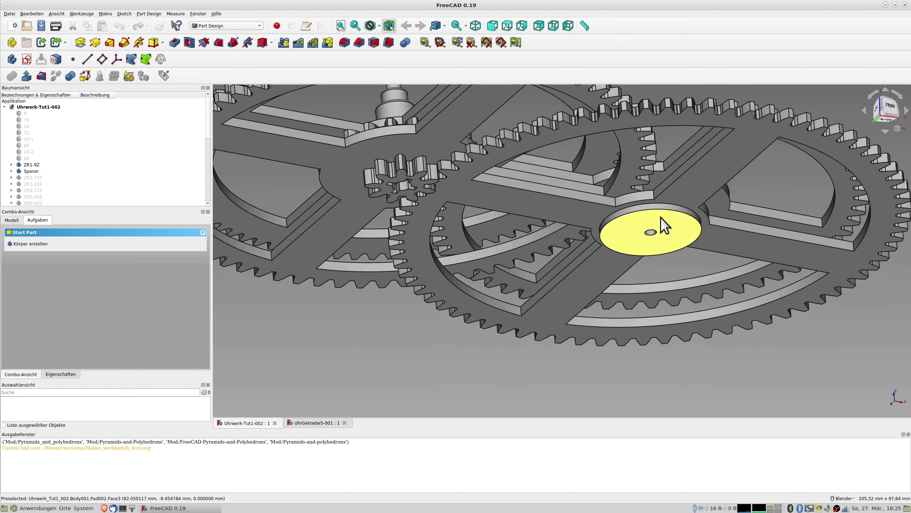
{"action": "middle_click_drag", "start_coordinate": [661, 211], "coordinate": [474, 327]}
{"action": "scroll", "coordinate": [573, 206], "scroll_direction": "down", "scroll_amount": 5}
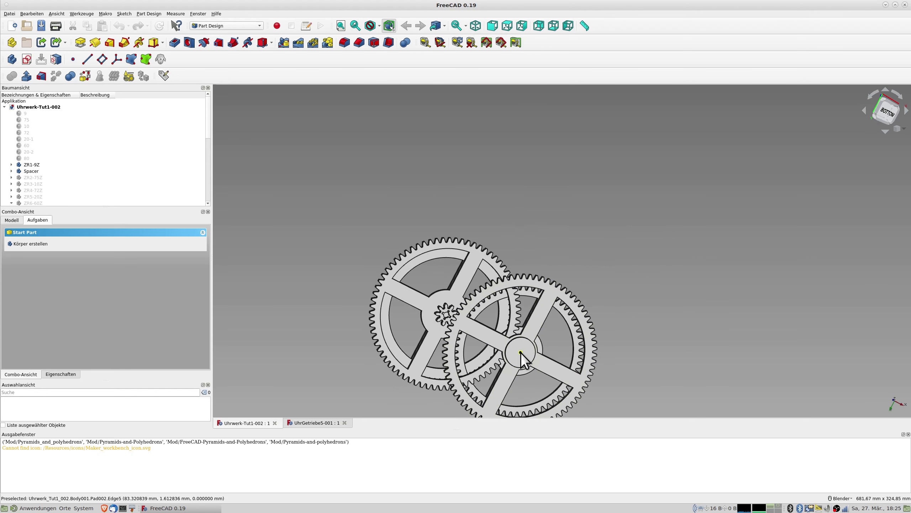
{"action": "middle_click_drag", "start_coordinate": [400, 233], "coordinate": [395, 270]}
{"action": "middle_click_drag", "start_coordinate": [499, 272], "coordinate": [449, 261]}
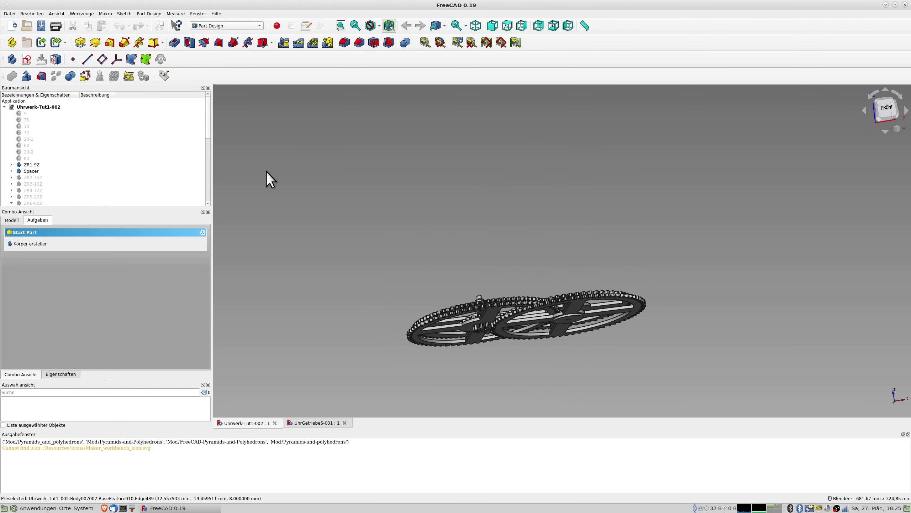
{"action": "scroll", "coordinate": [88, 150], "scroll_direction": "down", "scroll_amount": 5}
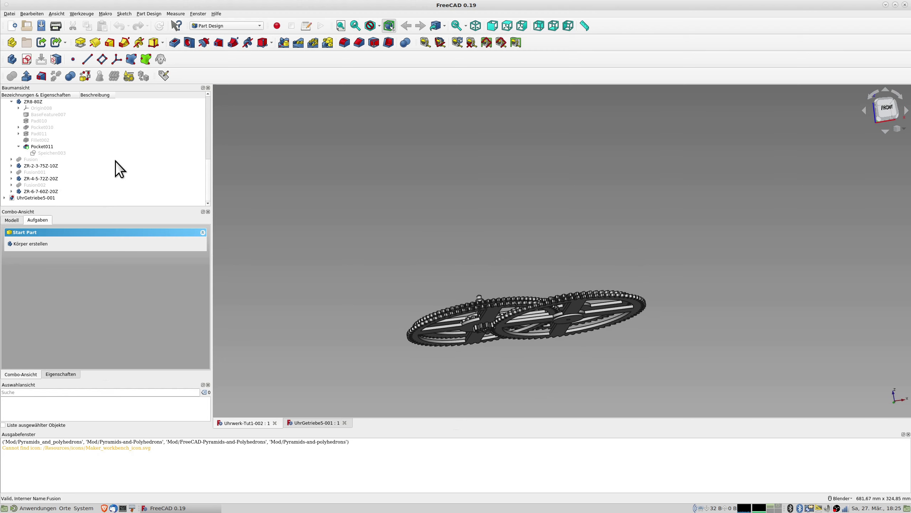
{"action": "scroll", "coordinate": [72, 154], "scroll_direction": "up", "scroll_amount": 6}
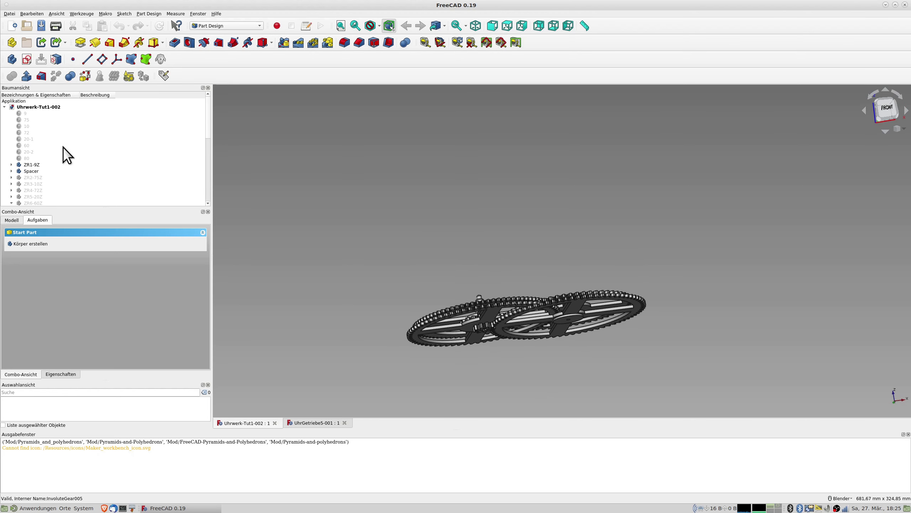
- Create a new body and start a sketch on its XY plane
{"action": "left_click", "coordinate": [11, 59]}
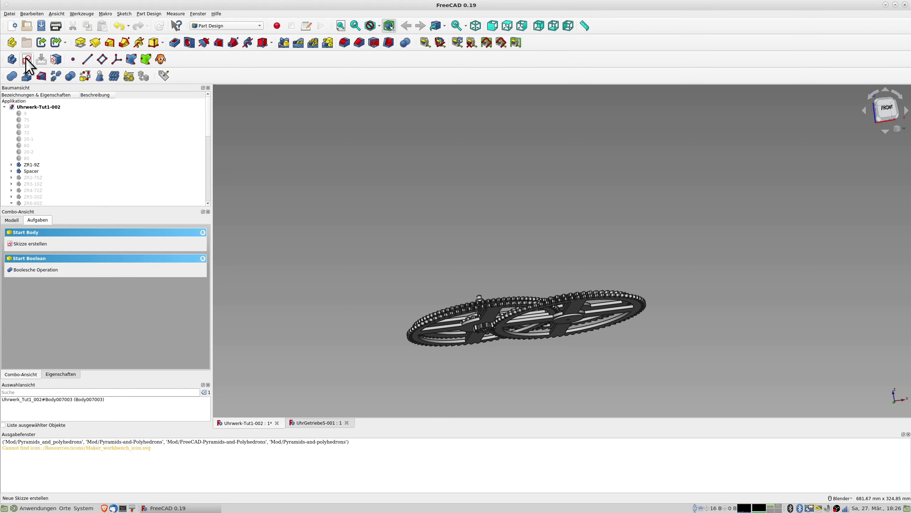
{"action": "left_click", "coordinate": [27, 59]}
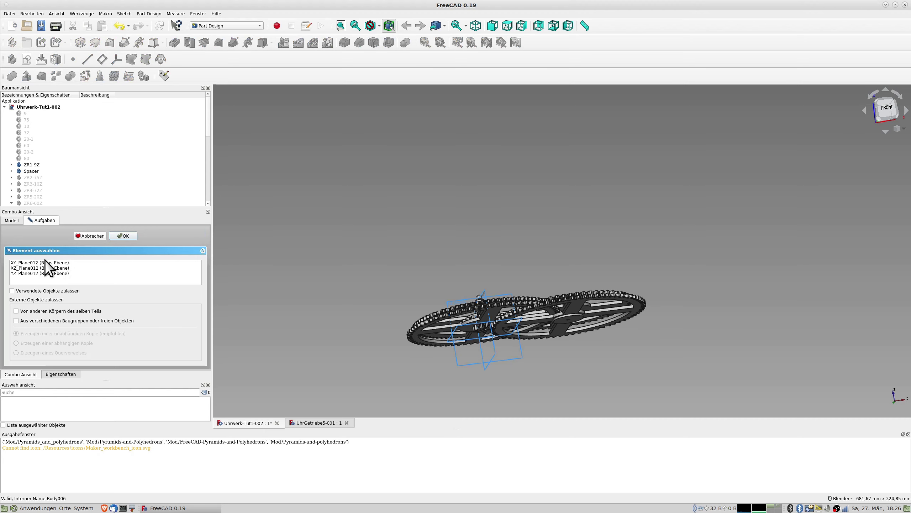
{"action": "left_click", "coordinate": [120, 263]}
{"action": "left_click", "coordinate": [126, 237]}
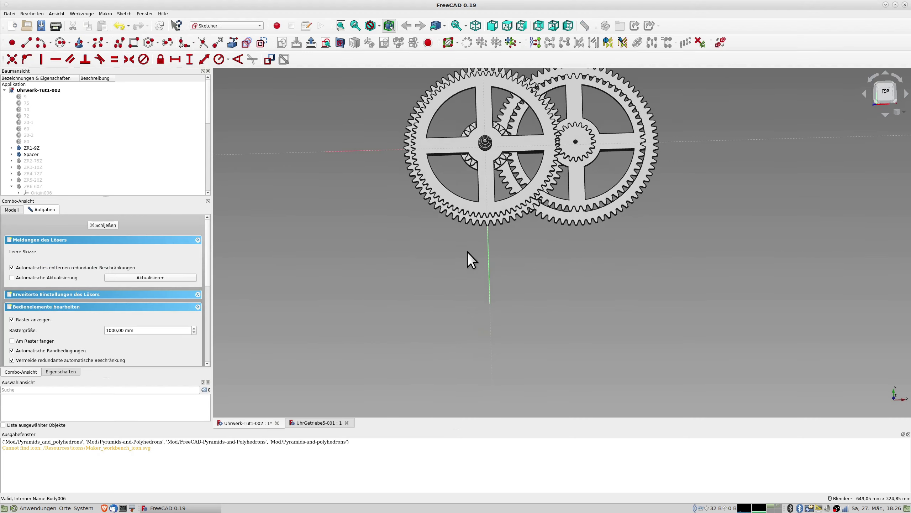
- In section view, sketch one circle centred on the origin and another on the horizontal axis at the second gear axle, about 83.3 mm away
{"action": "middle_click_drag", "start_coordinate": [529, 241], "coordinate": [572, 146]}
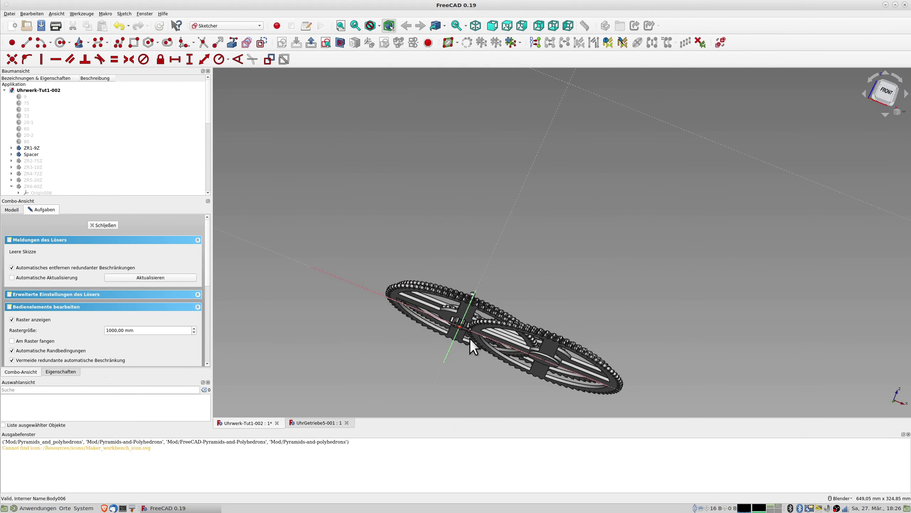
{"action": "scroll", "coordinate": [473, 332], "scroll_direction": "up", "scroll_amount": 6}
{"action": "middle_click_drag", "start_coordinate": [473, 332], "coordinate": [447, 300]}
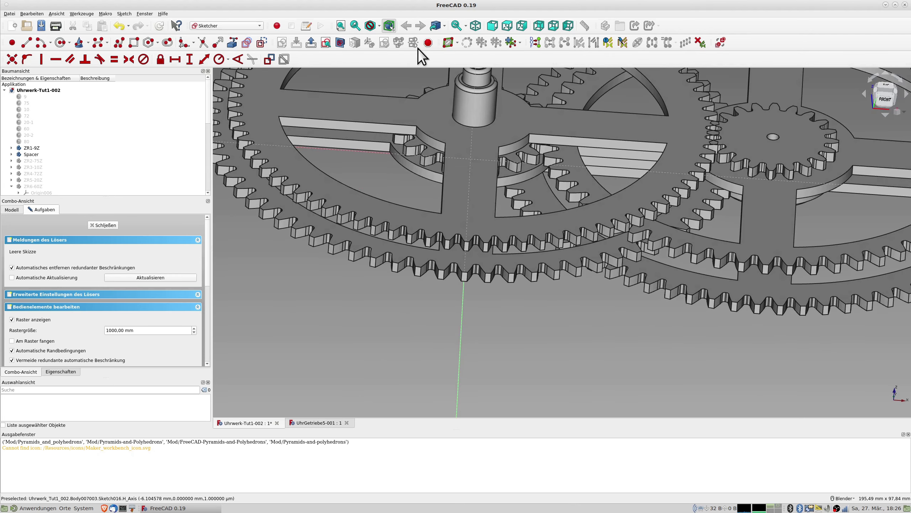
{"action": "left_click", "coordinate": [327, 43]}
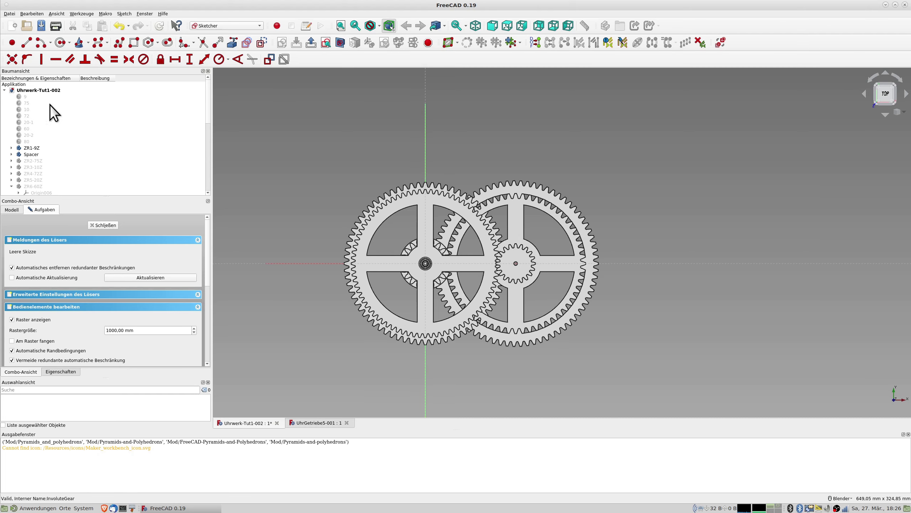
{"action": "left_click", "coordinate": [60, 43]}
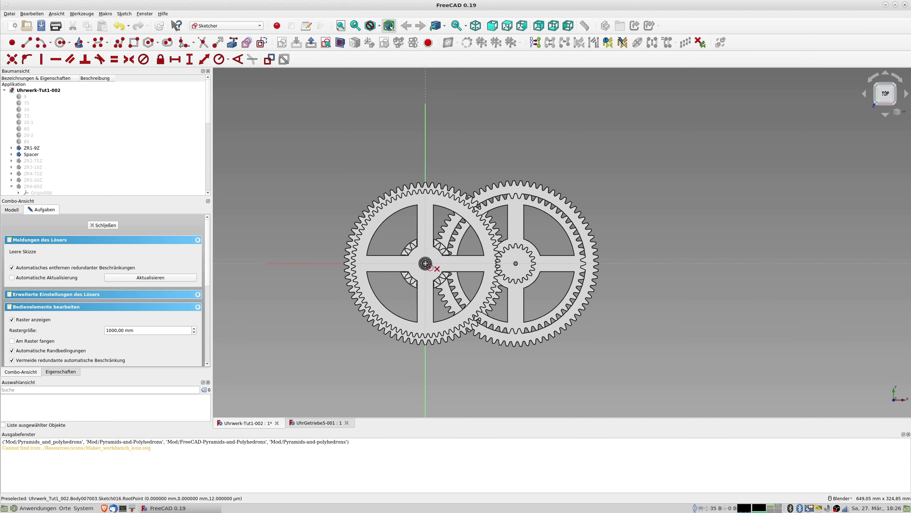
{"action": "left_click", "coordinate": [341, 42]}
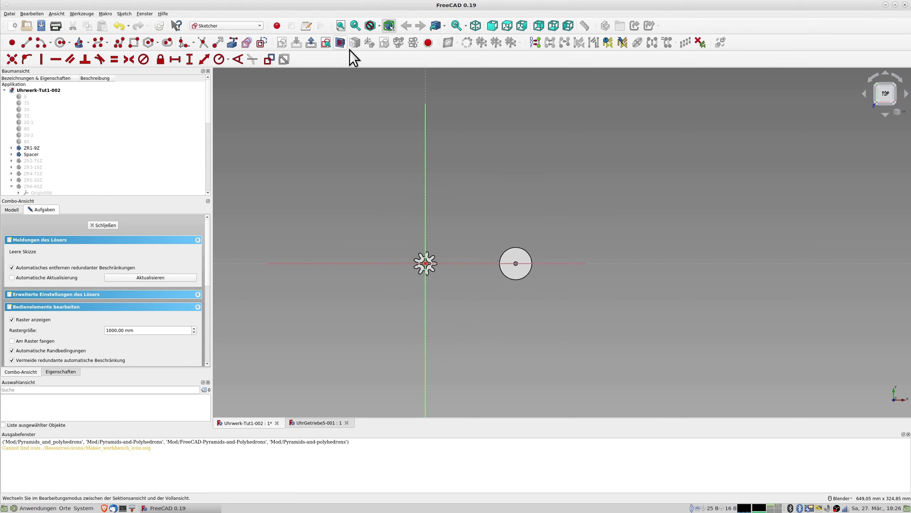
{"action": "left_click", "coordinate": [426, 263]}
{"action": "left_click", "coordinate": [460, 298]}
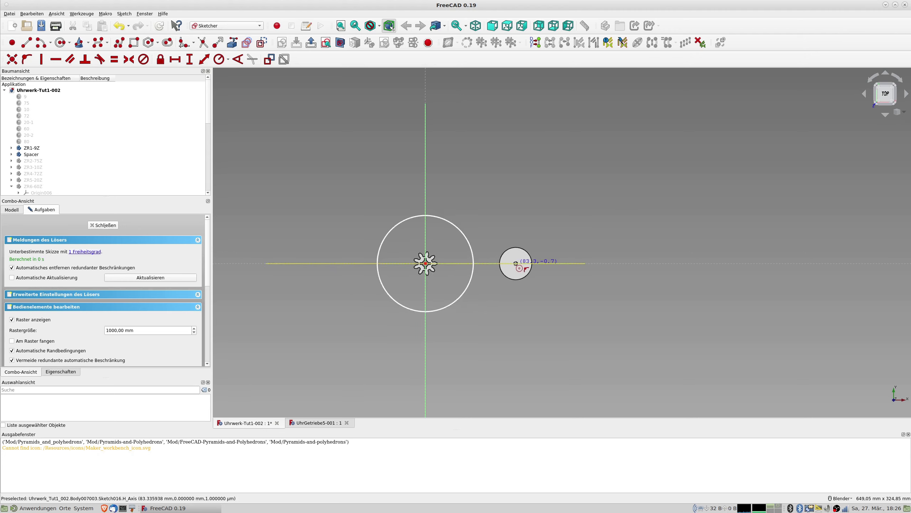
{"action": "left_click", "coordinate": [516, 263]}
{"action": "left_click", "coordinate": [532, 299]}
- Constrain the two circles to equal size
{"action": "left_click", "coordinate": [531, 299]}
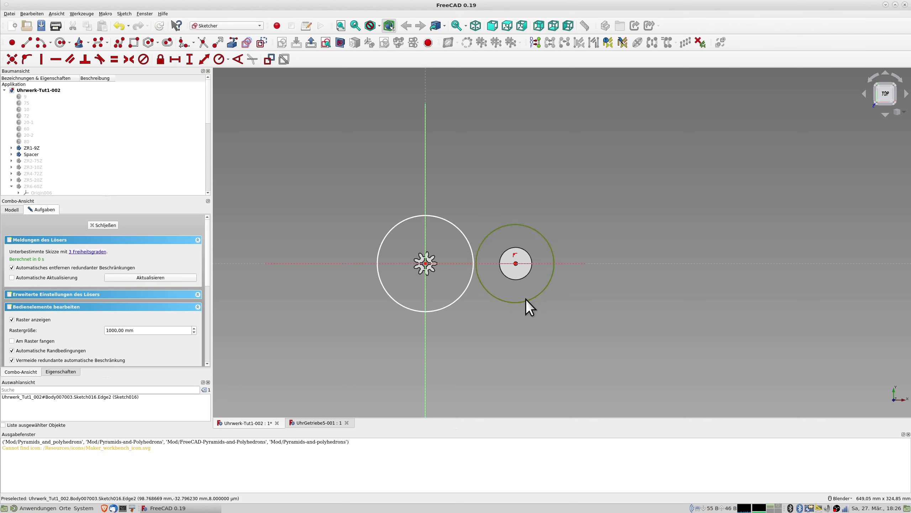
{"action": "left_click", "coordinate": [453, 304]}
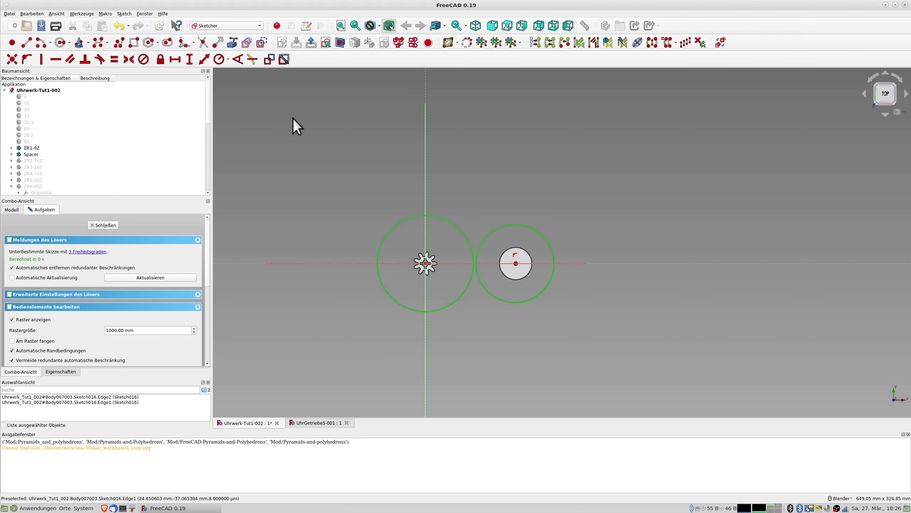
{"action": "left_click", "coordinate": [116, 60]}
- Turn off the section view, enlarge the circles beyond the gear teeth and constrain the origin circle's diameter to 162 mm
{"action": "left_click", "coordinate": [228, 59]}
{"action": "left_click", "coordinate": [229, 78]}
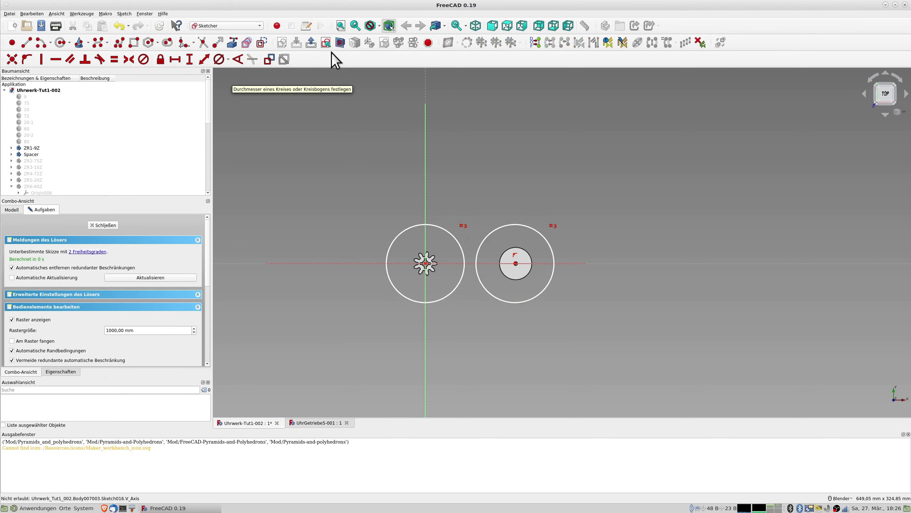
{"action": "left_click", "coordinate": [339, 42]}
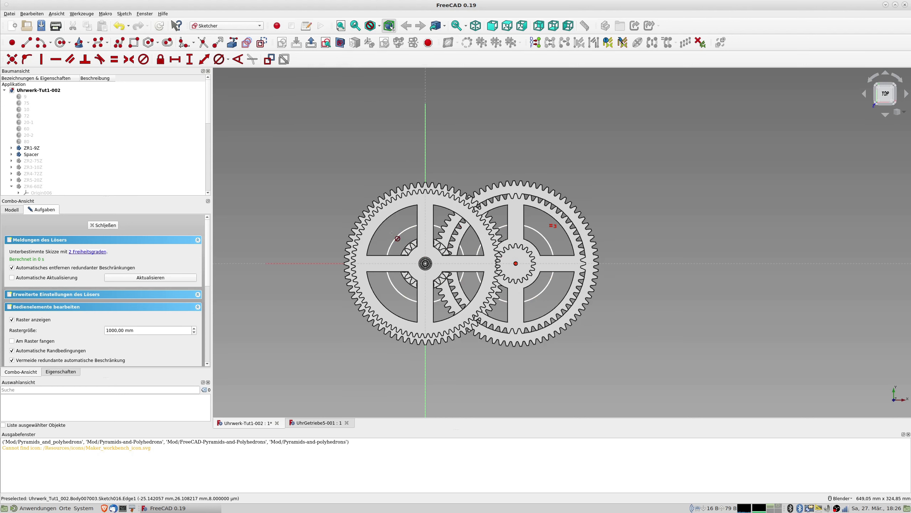
{"action": "mouse_move", "coordinate": [394, 228]}
{"action": "left_mouse_down"}
{"action": "mouse_move", "coordinate": [397, 240]}
{"action": "mouse_move", "coordinate": [355, 216]}
{"action": "left_mouse_up"}
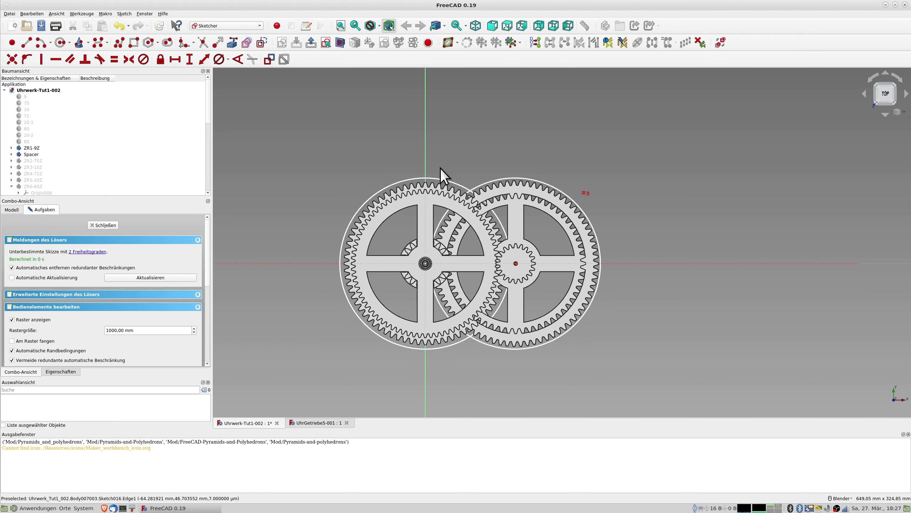
{"action": "left_click", "coordinate": [413, 178]}
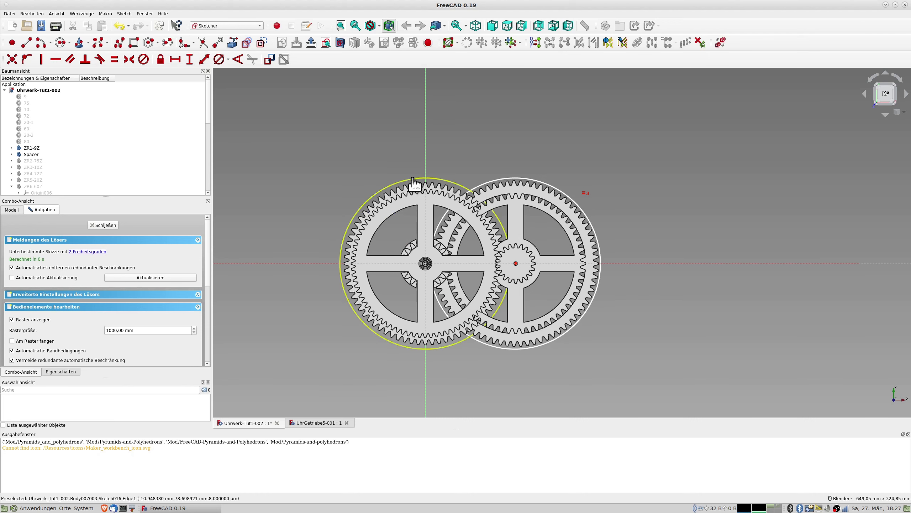
{"action": "left_click", "coordinate": [222, 59]}
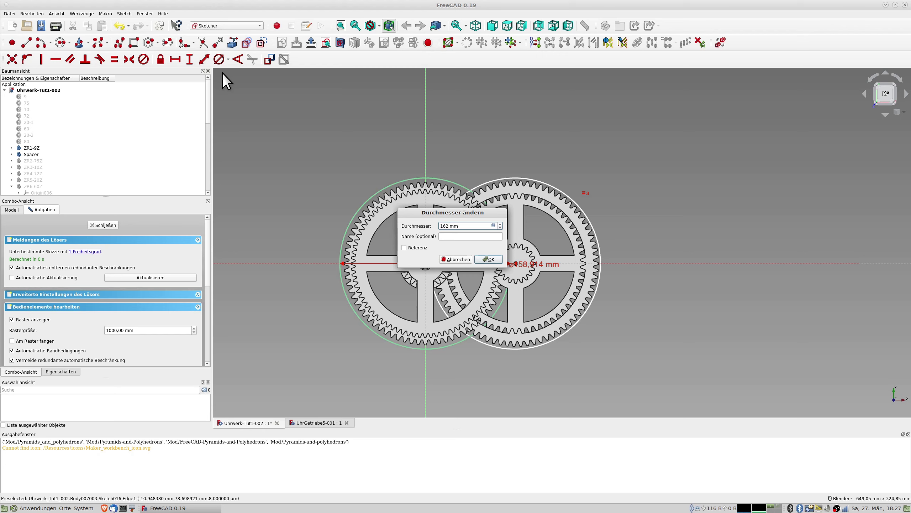
{"action": "key", "text": "Return"}
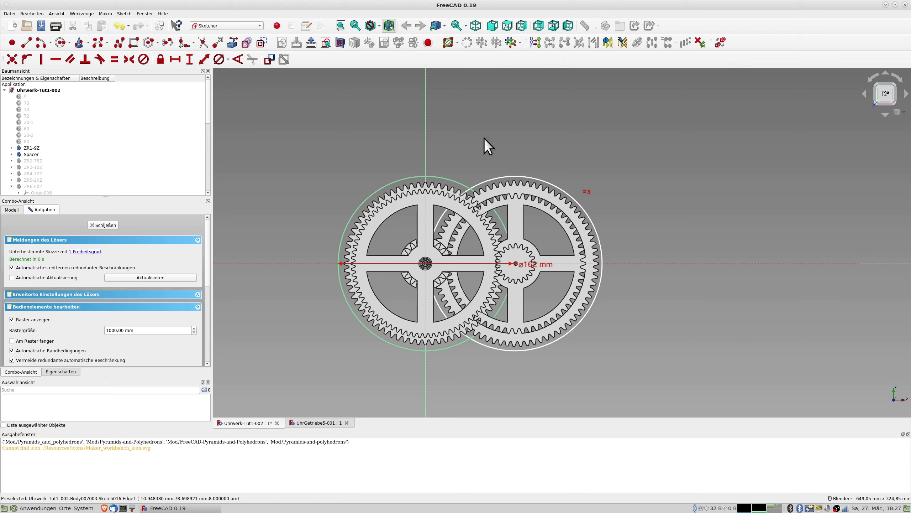
- Sketch two separate lines between the circles, a horizontal one above the gears and a slightly sloping one below them
{"action": "left_click", "coordinate": [26, 42]}
{"action": "left_click", "coordinate": [439, 167]}
{"action": "left_click", "coordinate": [507, 166]}
{"action": "left_click", "coordinate": [438, 368]}
{"action": "left_click", "coordinate": [505, 359]}
{"action": "right_click", "coordinate": [438, 367]}
- Constrain the lower line's endpoints tangent to the two circles, one end on each circle
{"action": "left_click", "coordinate": [437, 368]}
{"action": "left_click", "coordinate": [436, 350]}
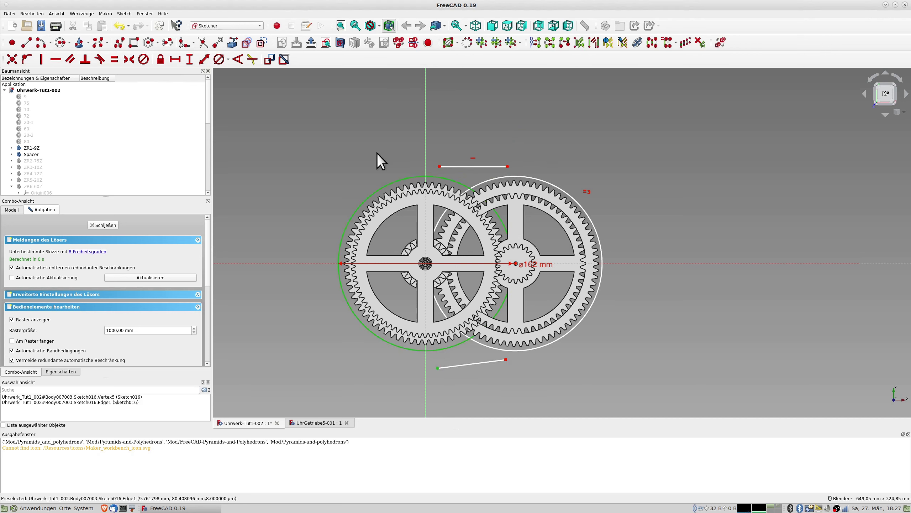
{"action": "left_click", "coordinate": [102, 59]}
{"action": "left_click", "coordinate": [504, 349]}
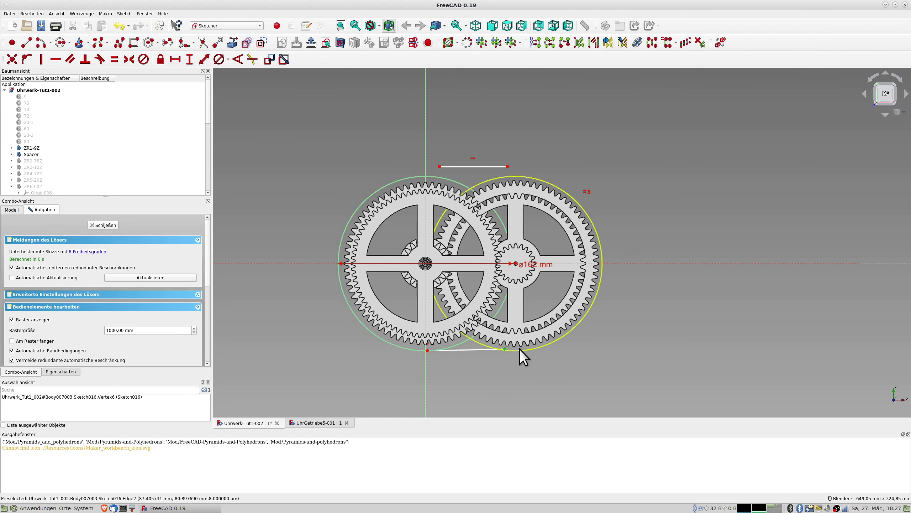
{"action": "left_click", "coordinate": [520, 350]}
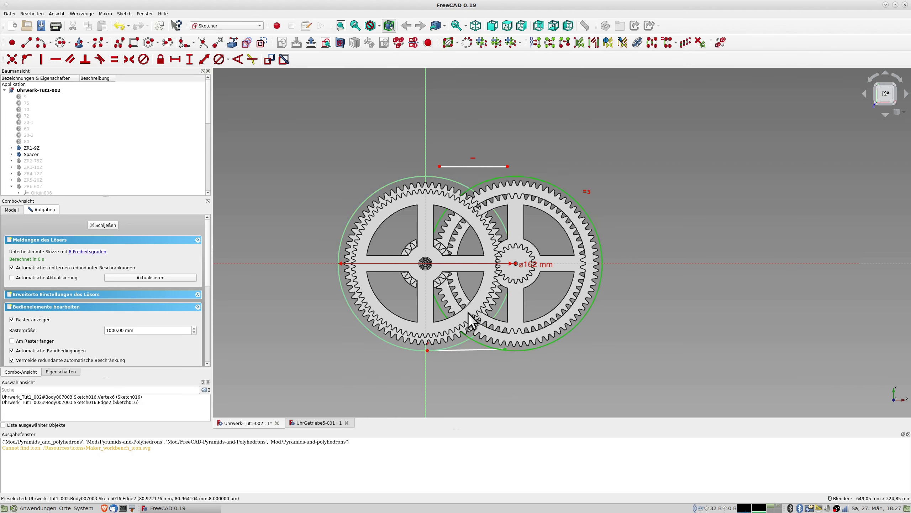
{"action": "left_click", "coordinate": [106, 59]}
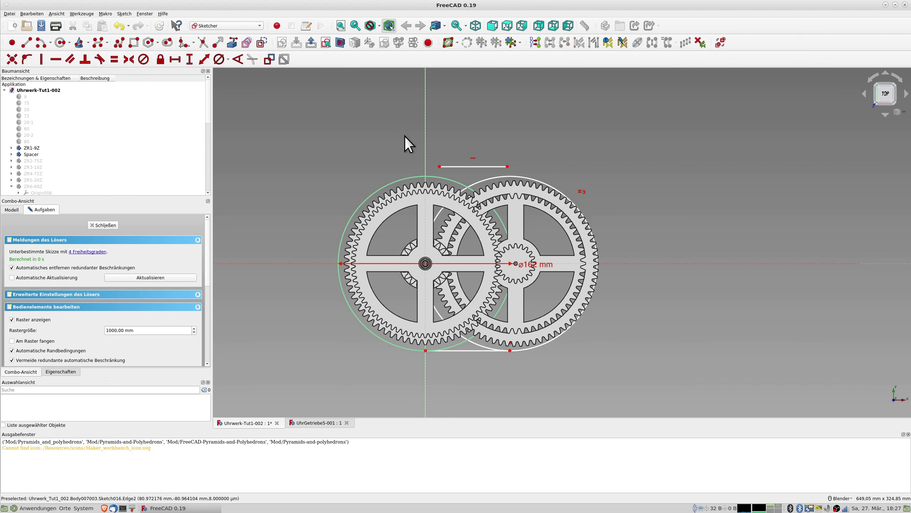
- Constrain the left endpoint of the upper line tangent to the origin circle
{"action": "left_click", "coordinate": [440, 167]}
{"action": "left_click", "coordinate": [432, 175]}
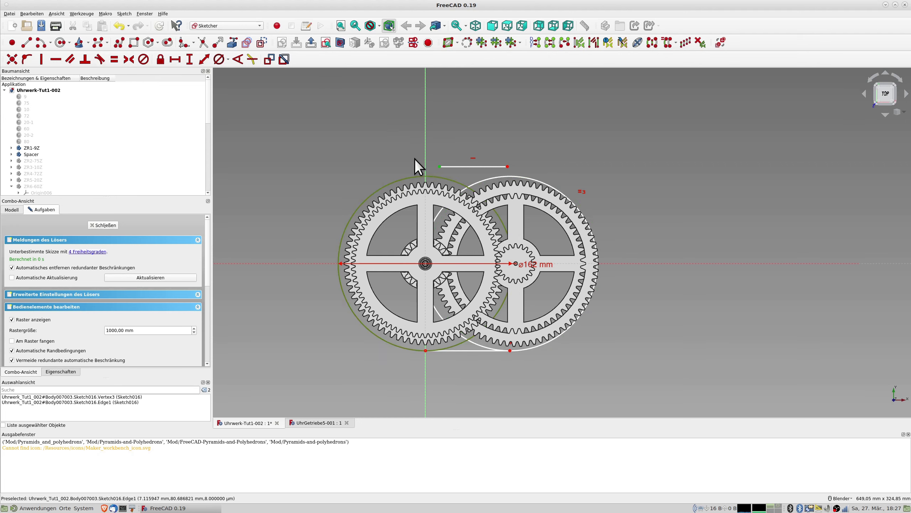
{"action": "left_click", "coordinate": [99, 59]}
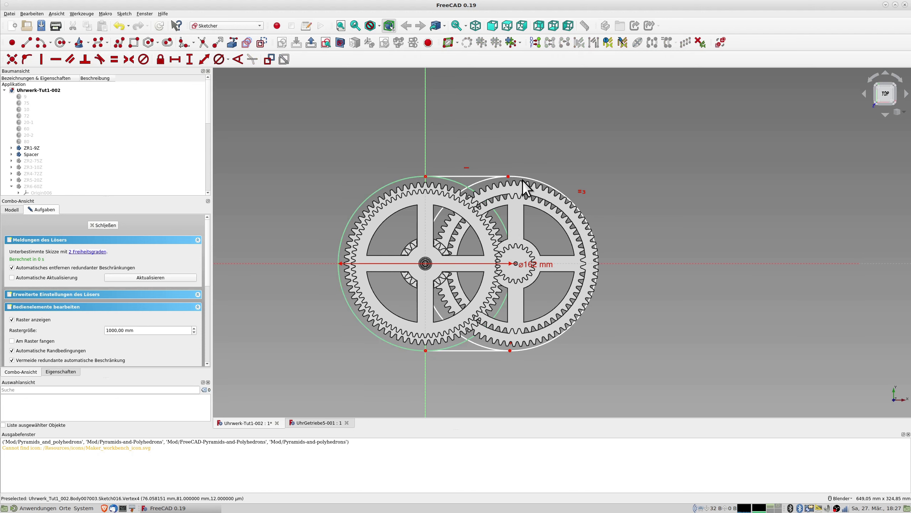
- Delete the upper line's horizontal constraint and constrain its free right endpoint tangent to the second circle
{"action": "left_click_drag", "start_coordinate": [509, 175], "coordinate": [480, 177]}
{"action": "left_click", "coordinate": [452, 168]}
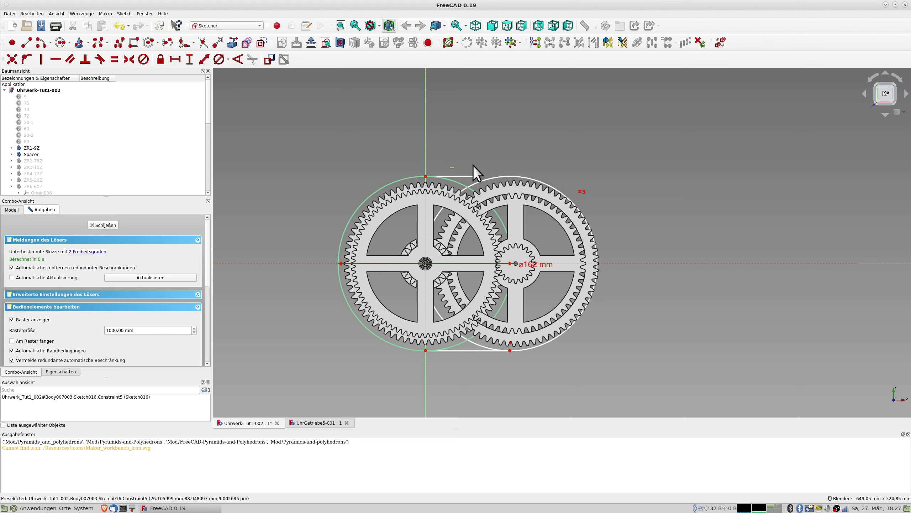
{"action": "key", "text": "Delete"}
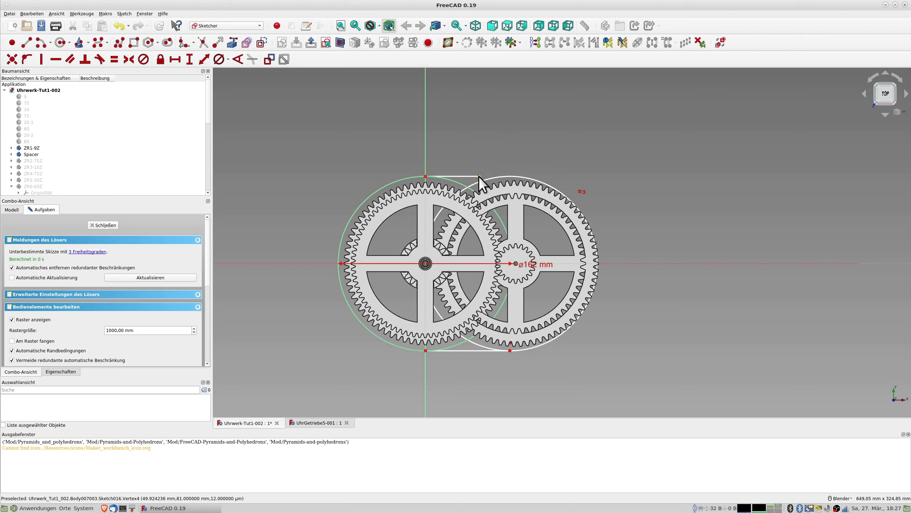
{"action": "left_click", "coordinate": [480, 176]}
{"action": "left_click", "coordinate": [500, 177]}
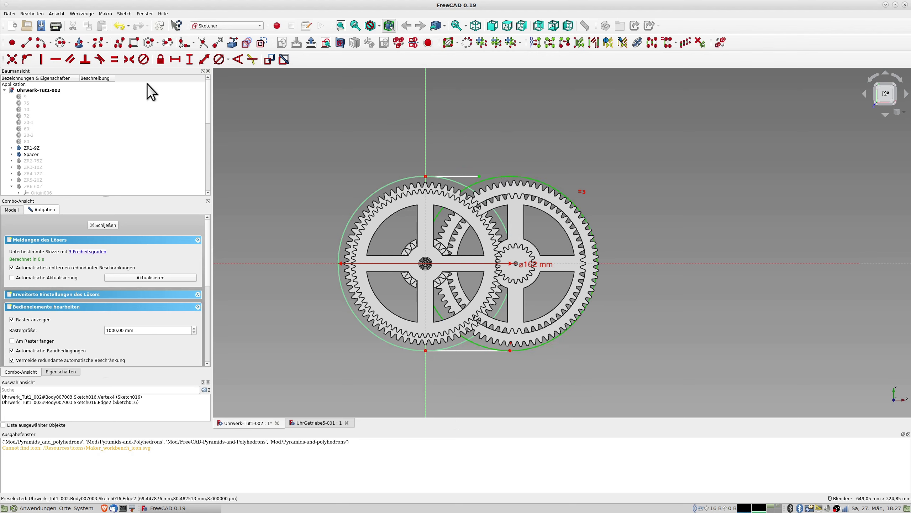
{"action": "left_click", "coordinate": [99, 59]}
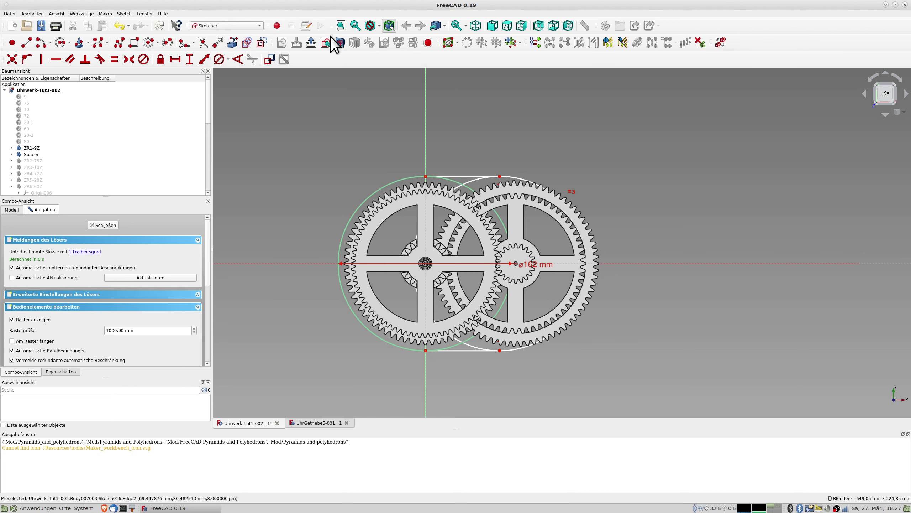
- Trim away the overlapping inner arcs of the two circles to leave a slot-shaped outline, and close the sketch
{"action": "left_click", "coordinate": [339, 44]}
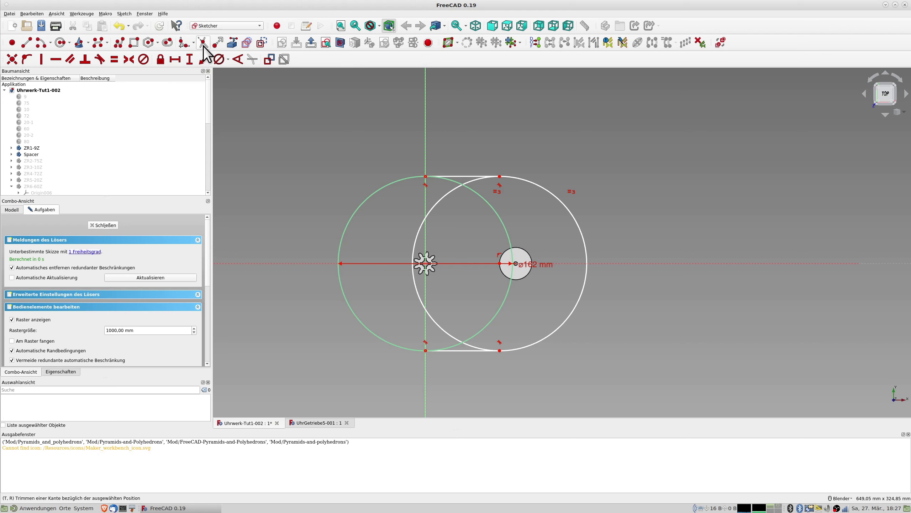
{"action": "left_click", "coordinate": [218, 42]}
{"action": "left_click", "coordinate": [453, 198]}
{"action": "left_click", "coordinate": [478, 193]}
{"action": "left_click", "coordinate": [479, 197]}
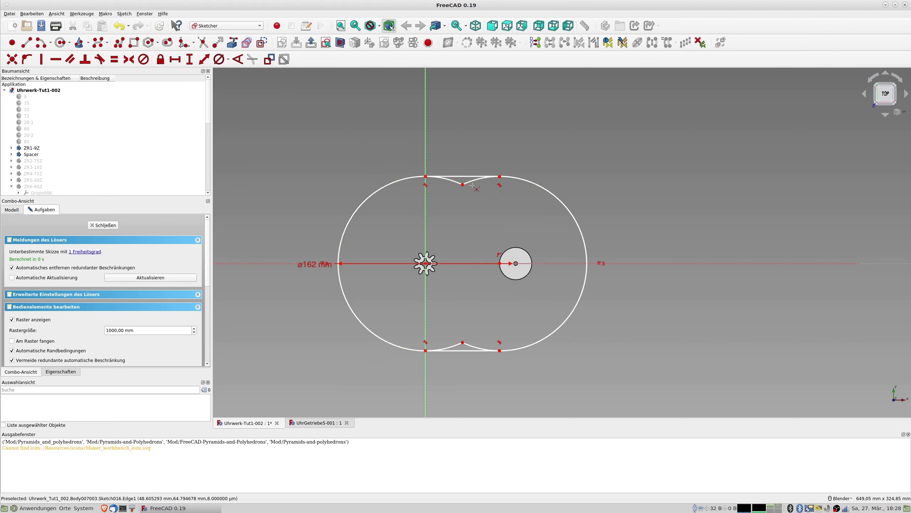
{"action": "left_click", "coordinate": [452, 181]}
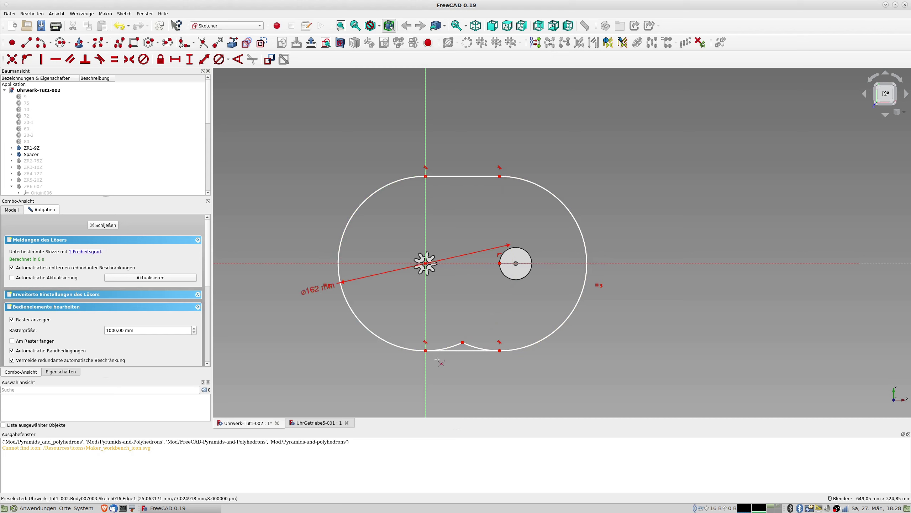
{"action": "left_click", "coordinate": [453, 346]}
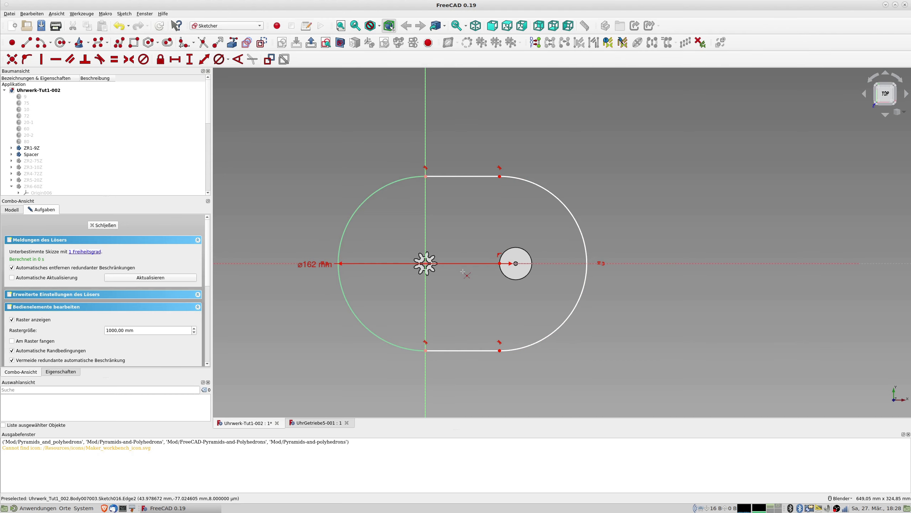
{"action": "left_click", "coordinate": [107, 224]}
- Compare the outline with the gears from above and reopen the outline sketch for editing
{"action": "key", "text": "2"}
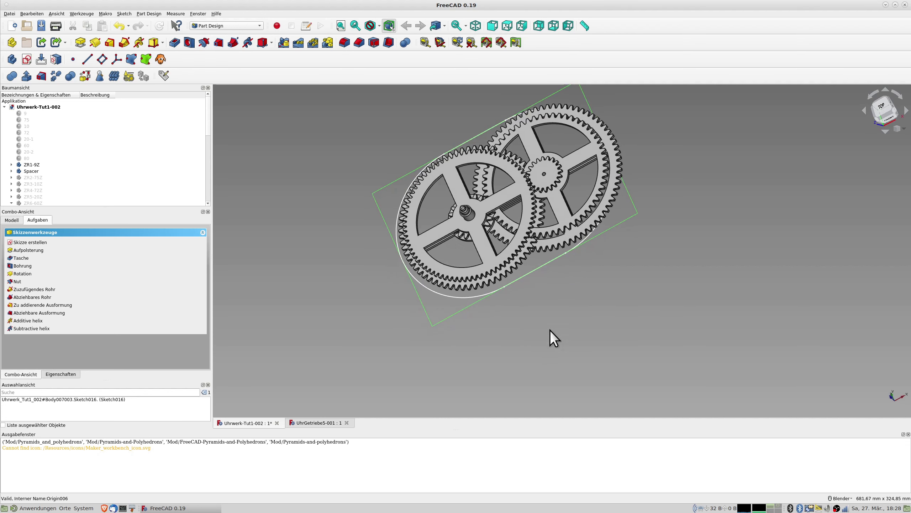
{"action": "middle_click_drag", "start_coordinate": [392, 261], "coordinate": [368, 236]}
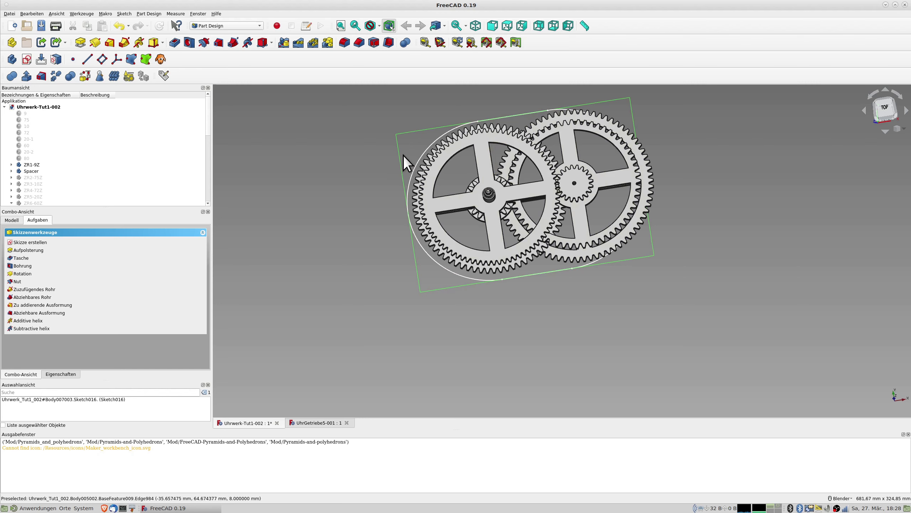
{"action": "key", "text": "2"}
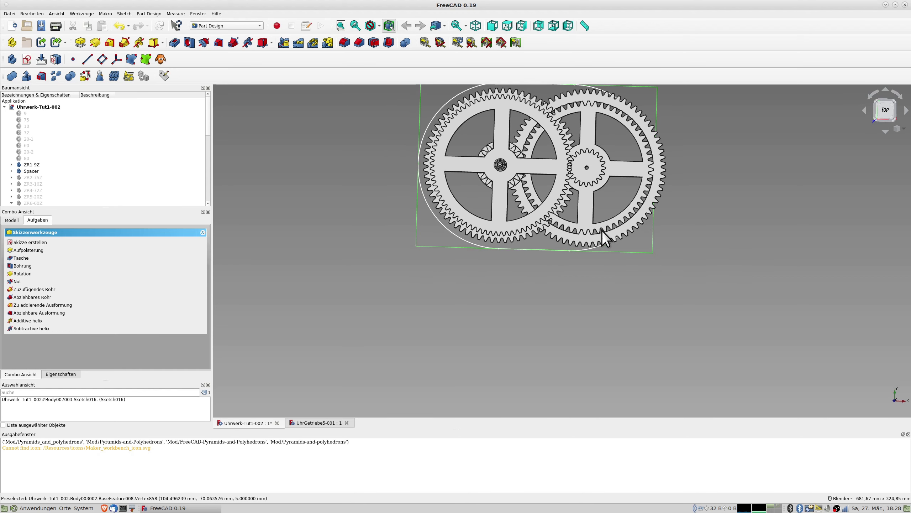
{"action": "middle_click_drag", "start_coordinate": [602, 234], "coordinate": [497, 271], "text": "shift"}
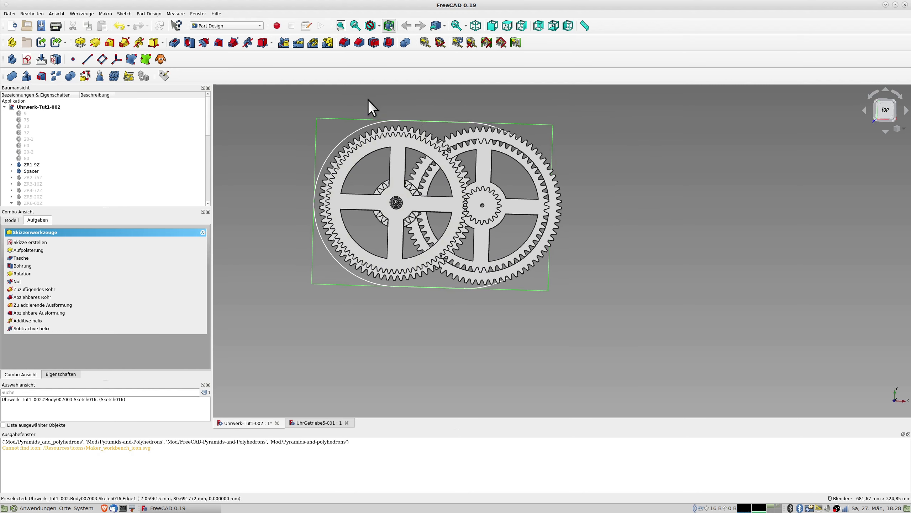
{"action": "scroll", "coordinate": [42, 185], "scroll_direction": "down", "scroll_amount": 10}
{"action": "double_click", "coordinate": [42, 189]}
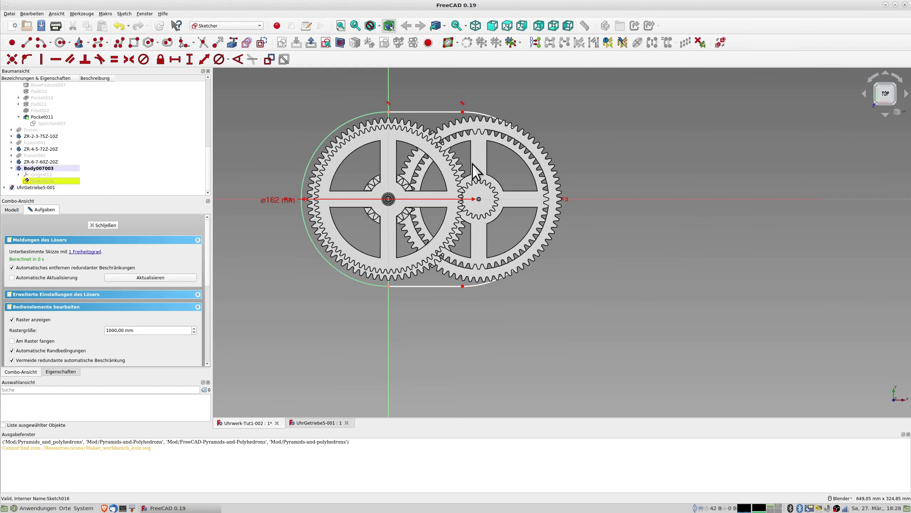
- Try to constrain the outline's upper and lower straight lines to equal length
{"action": "left_click", "coordinate": [432, 113]}
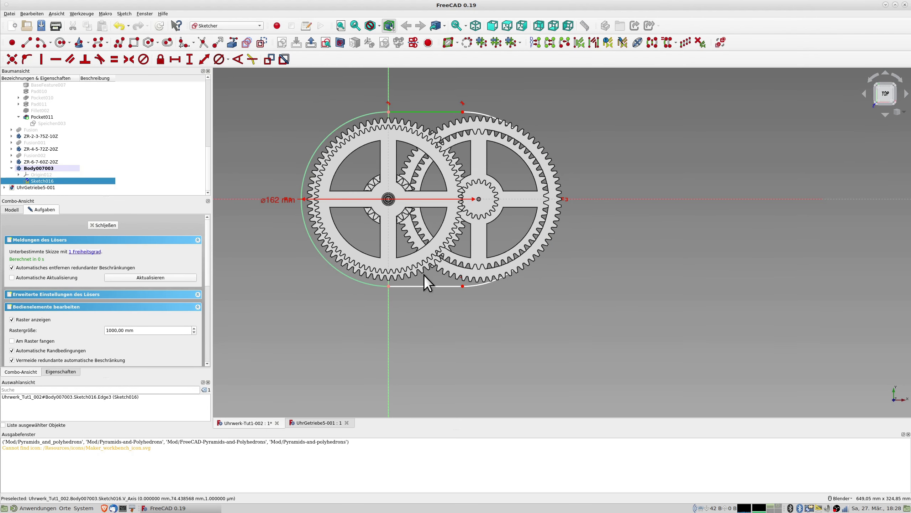
{"action": "left_click", "coordinate": [420, 285]}
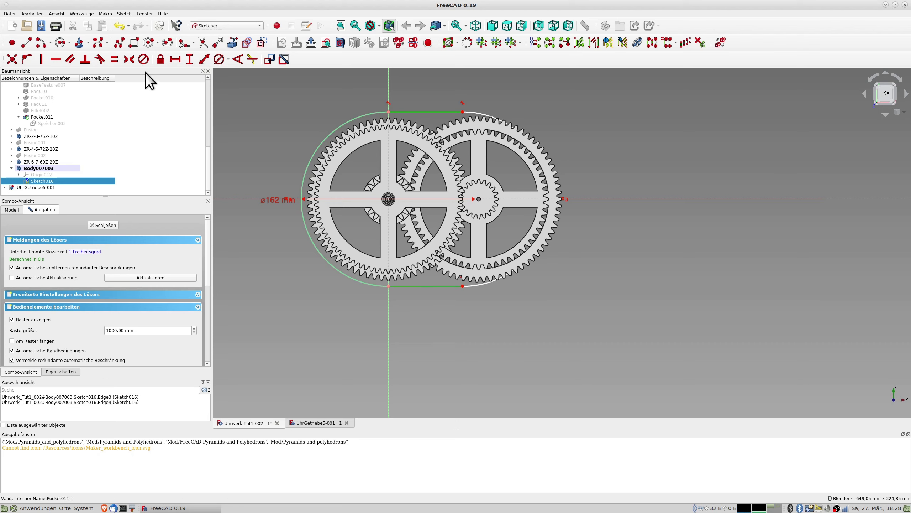
{"action": "left_click", "coordinate": [118, 61]}
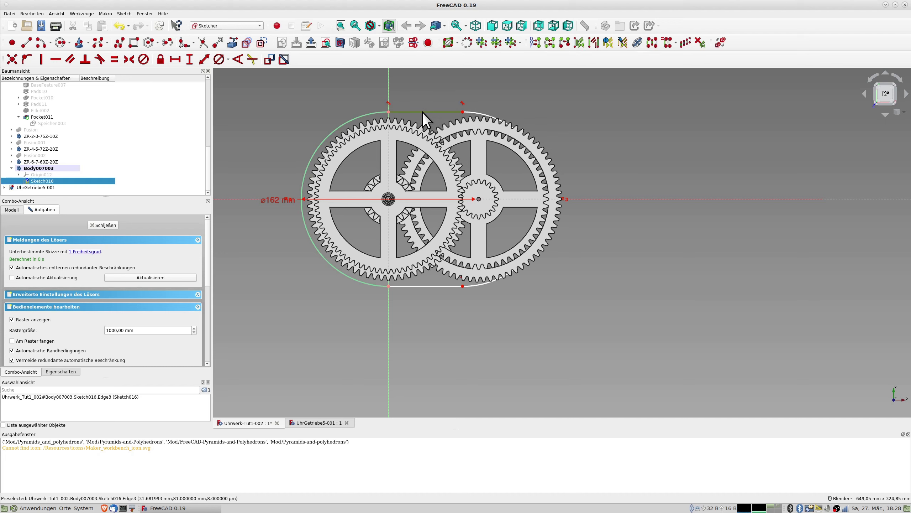
- Set the upper straight line's horizontal length to 84 mm and close the outline sketch
{"action": "left_click", "coordinate": [179, 62]}
{"action": "type", "text": "84"}
{"action": "key", "text": "Return"}
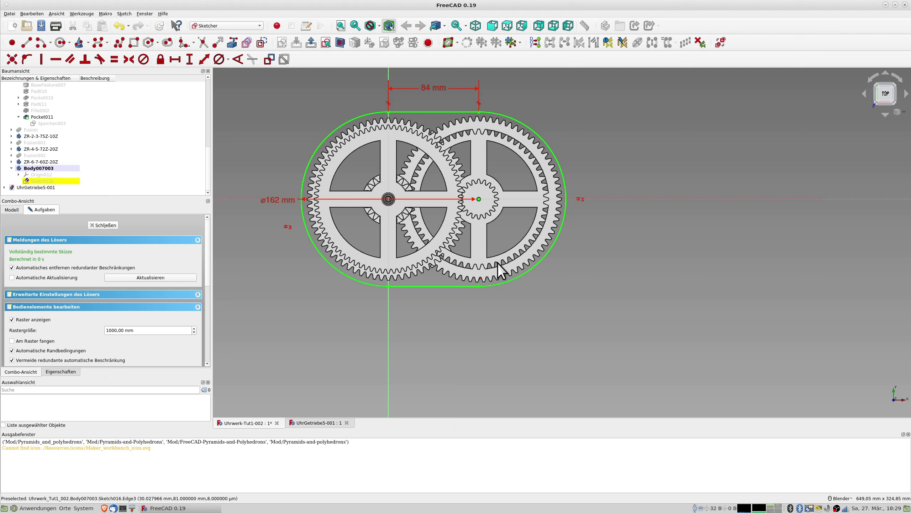
{"action": "mouse_move", "coordinate": [546, 300]}
{"action": "middle_mouse_down"}
{"action": "mouse_move", "coordinate": [378, 332]}
{"action": "mouse_move", "coordinate": [376, 306]}
{"action": "middle_mouse_up"}
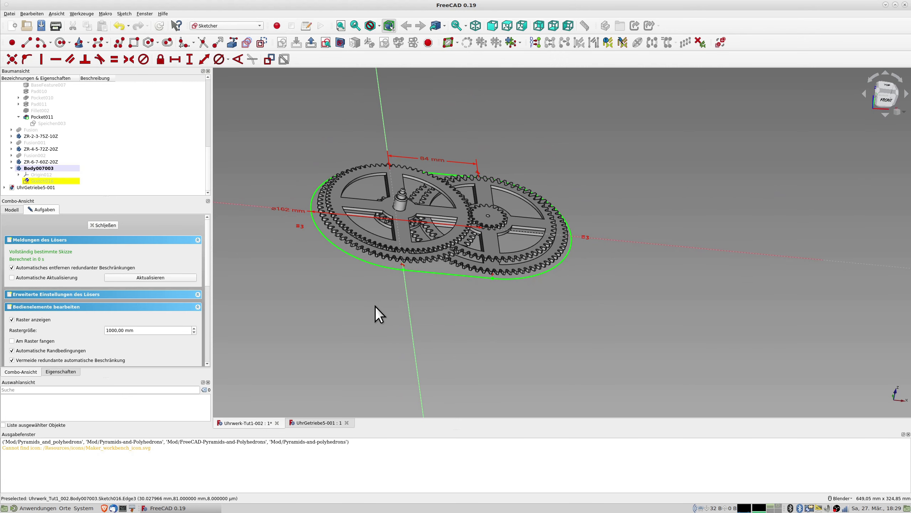
{"action": "left_click", "coordinate": [107, 225]}
- Pad the slot-shaped outline 3 mm in the reversed direction, below the gears
{"action": "left_click", "coordinate": [81, 41]}
{"action": "middle_click_drag", "start_coordinate": [431, 281], "coordinate": [479, 195]}
{"action": "middle_click_drag", "start_coordinate": [269, 258], "coordinate": [457, 290]}
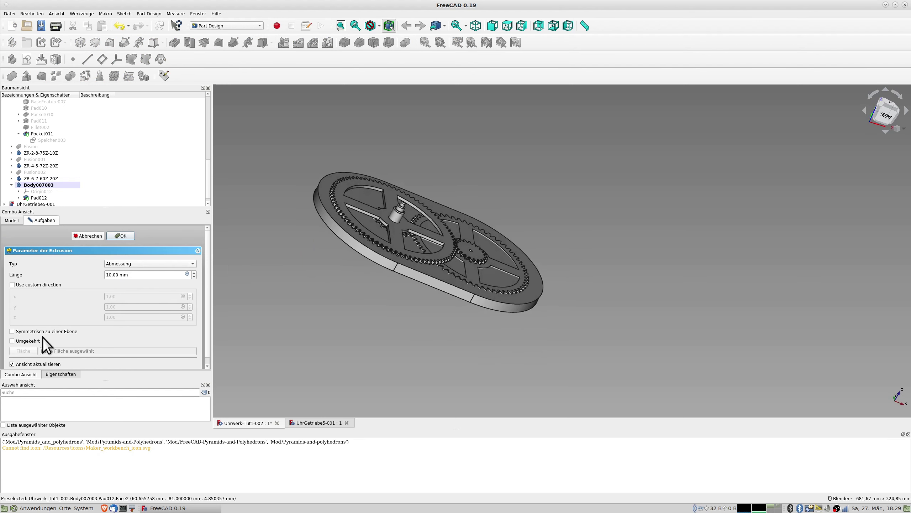
{"action": "scroll", "coordinate": [10, 328], "scroll_direction": "down", "scroll_amount": 1}
{"action": "left_click", "coordinate": [12, 333]}
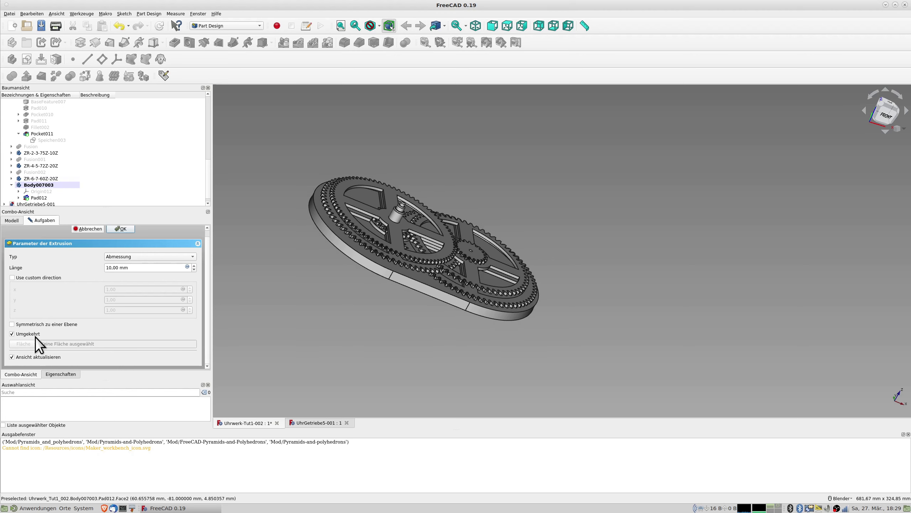
{"action": "left_click_drag", "start_coordinate": [135, 270], "coordinate": [55, 274]}
{"action": "type", "text": "3 mm"}
{"action": "middle_click_drag", "start_coordinate": [380, 290], "coordinate": [419, 322]}
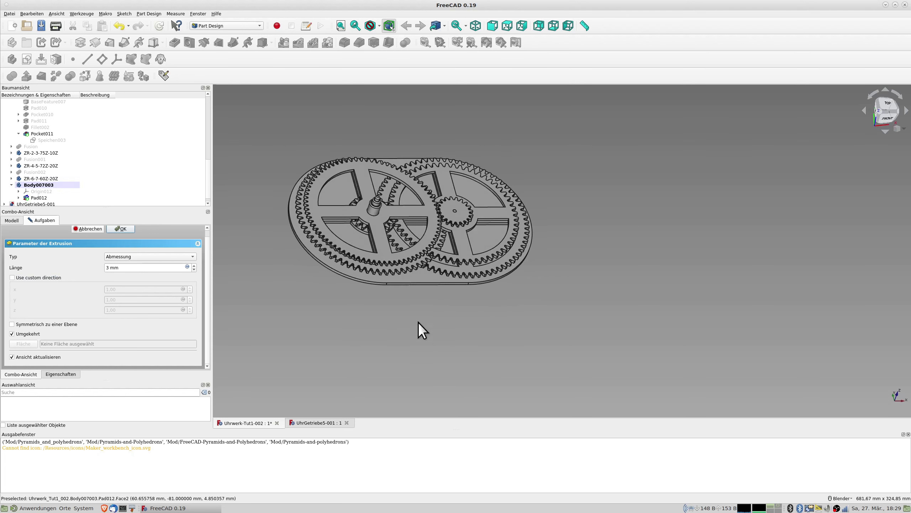
{"action": "left_click", "coordinate": [352, 234]}
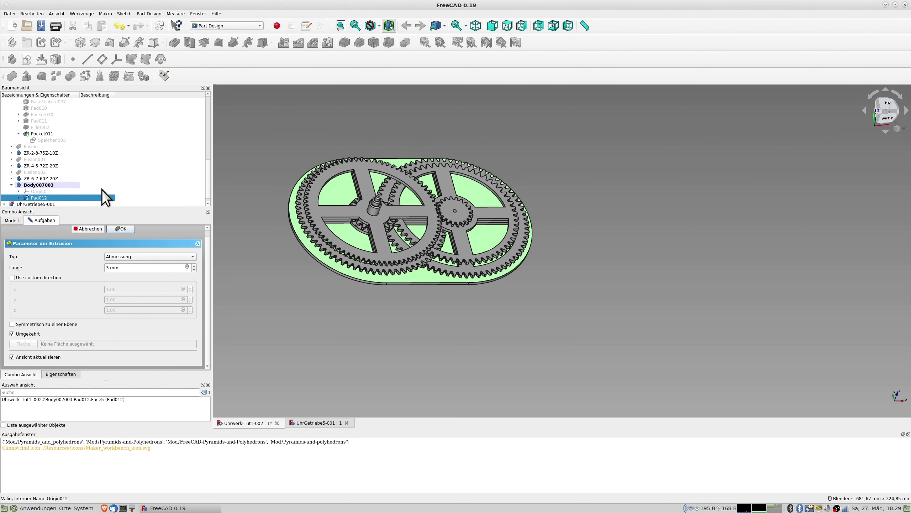
{"action": "left_click", "coordinate": [119, 228]}
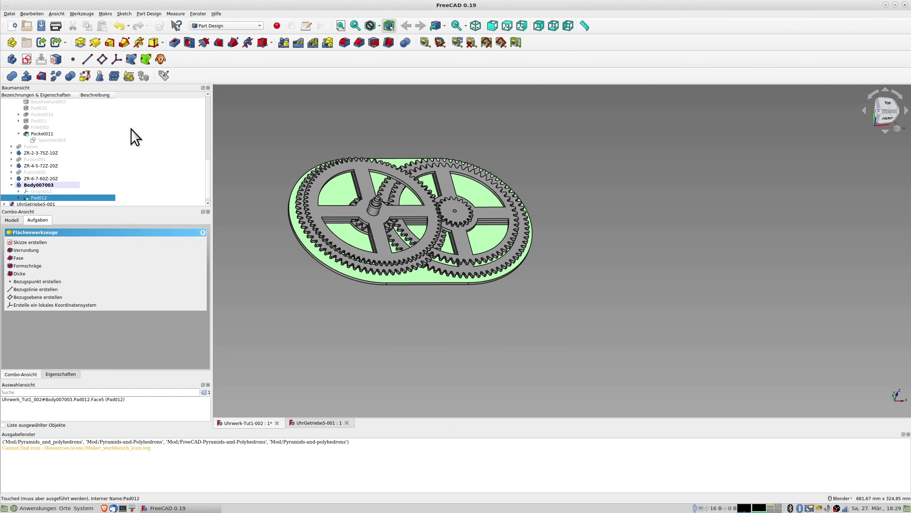
- Start a sketch on the plate's upper face and draw two small circles, one at the origin and one on the horizontal axis near the second gear's centre
{"action": "left_click", "coordinate": [29, 59]}
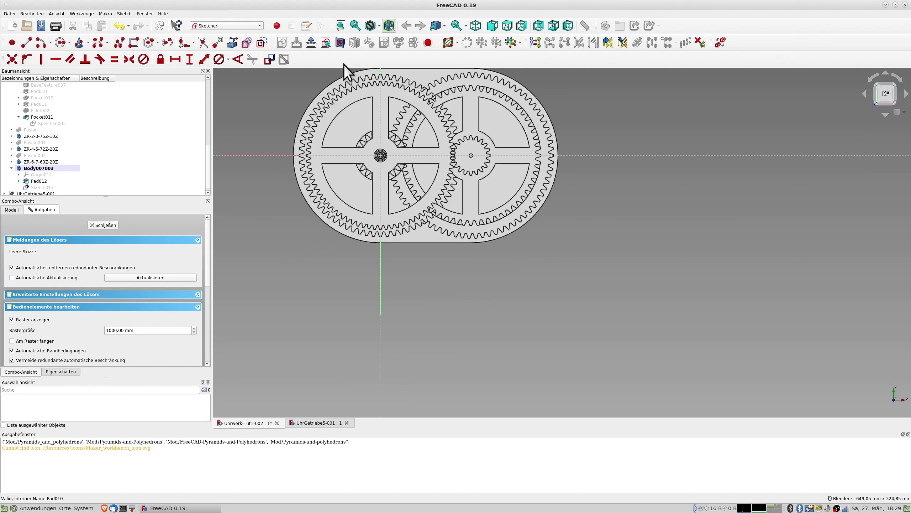
{"action": "left_click", "coordinate": [339, 41]}
{"action": "scroll", "coordinate": [388, 176], "scroll_direction": "up", "scroll_amount": 2}
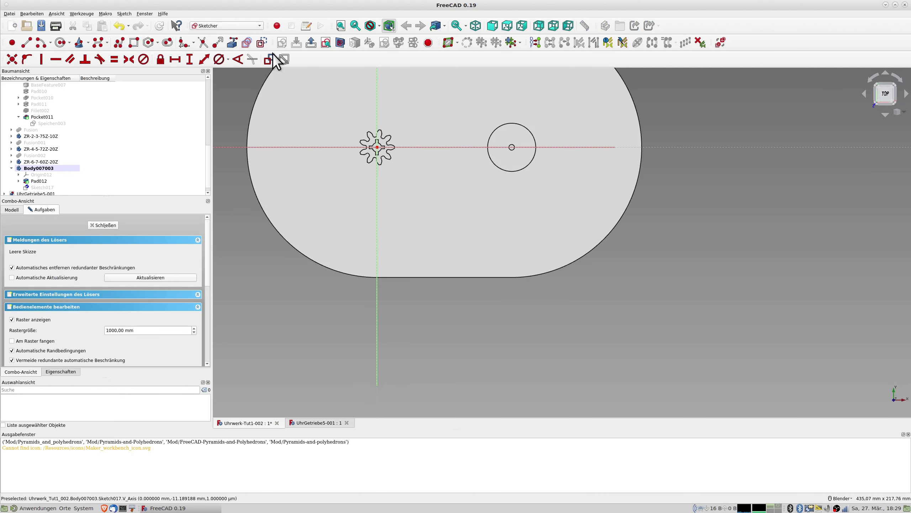
{"action": "left_click", "coordinate": [61, 42]}
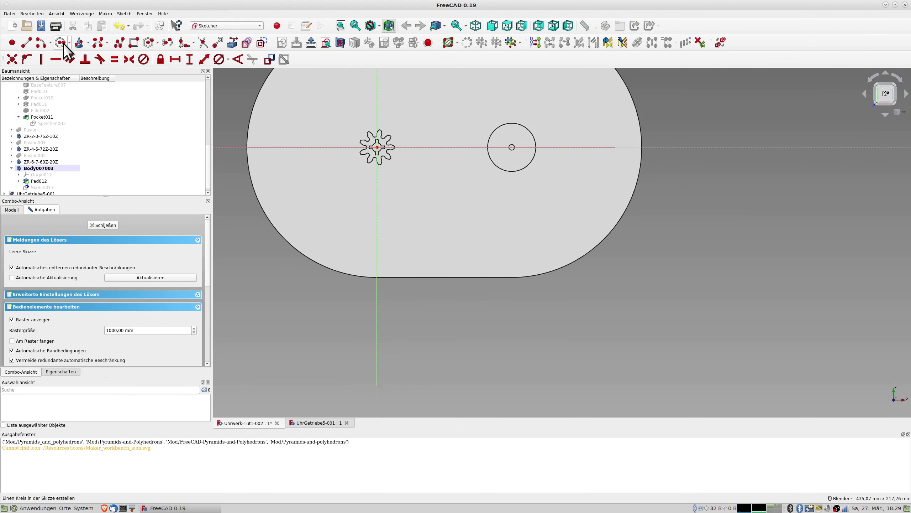
{"action": "left_click", "coordinate": [377, 147]}
{"action": "left_click", "coordinate": [382, 148]}
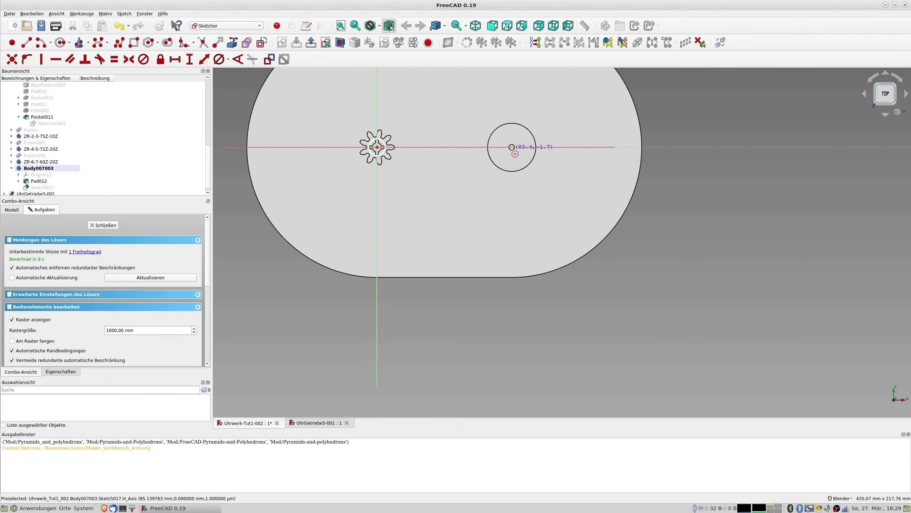
{"action": "left_click", "coordinate": [512, 147]}
{"action": "left_click", "coordinate": [517, 155]}
- Set the horizontal distance between the second circle's centre and the vertical axis to 84 mm
{"action": "left_click", "coordinate": [511, 147]}
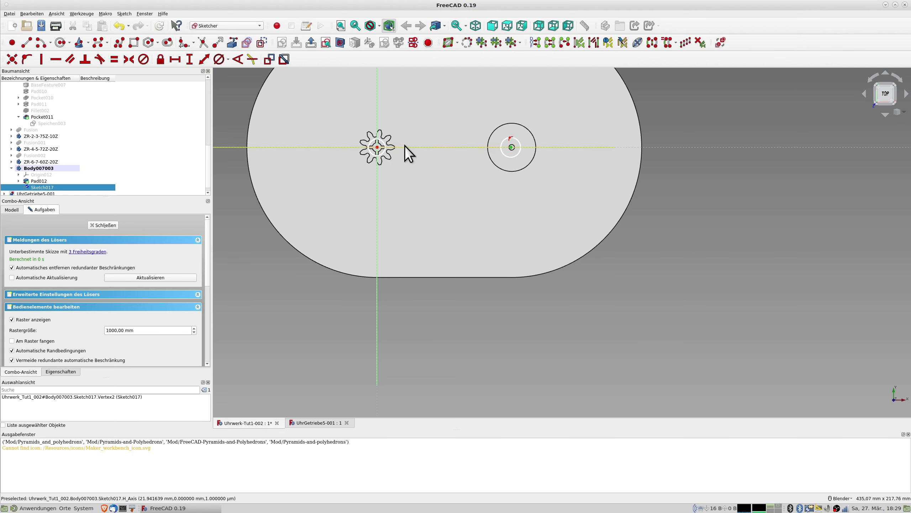
{"action": "left_click", "coordinate": [376, 174], "text": "ctrl"}
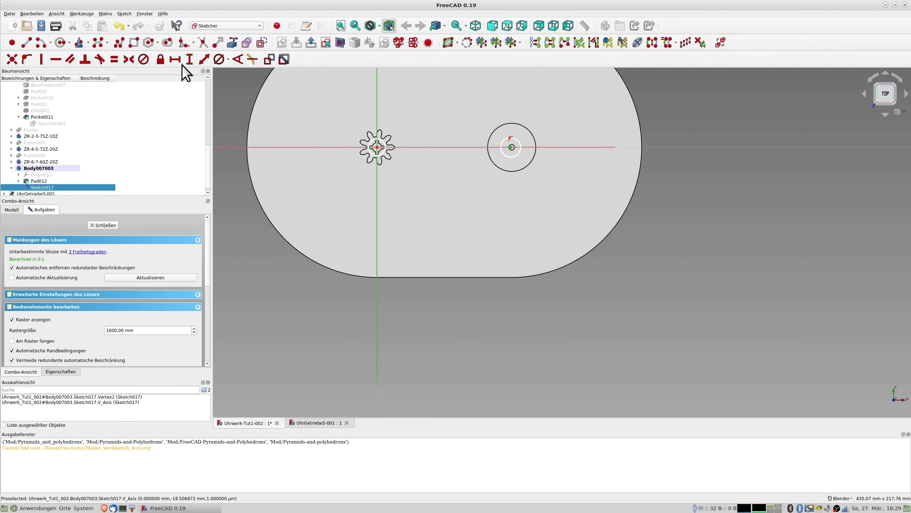
{"action": "left_click", "coordinate": [176, 58]}
{"action": "type", "text": "84"}
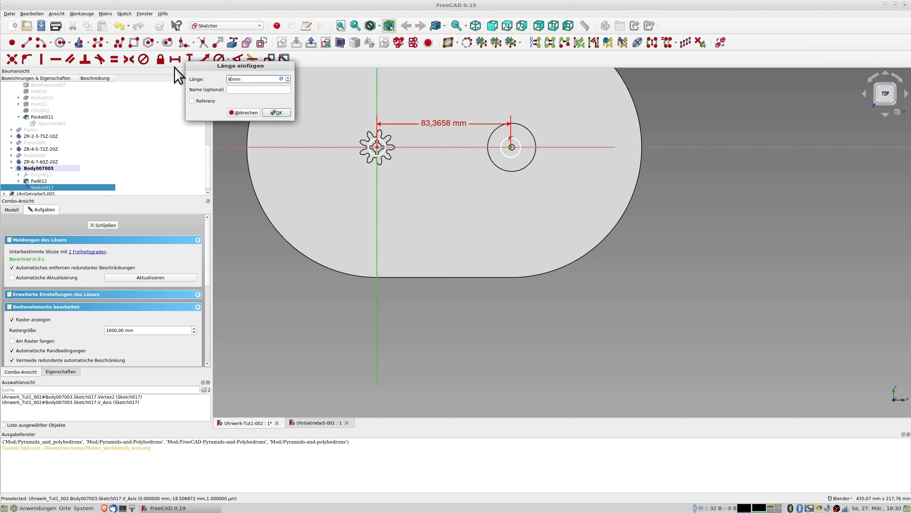
{"action": "key", "text": "Return"}
- Constrain the two small circles to equal size and set their diameter to 3.5 mm
{"action": "left_click", "coordinate": [379, 154]}
{"action": "left_click", "coordinate": [515, 156]}
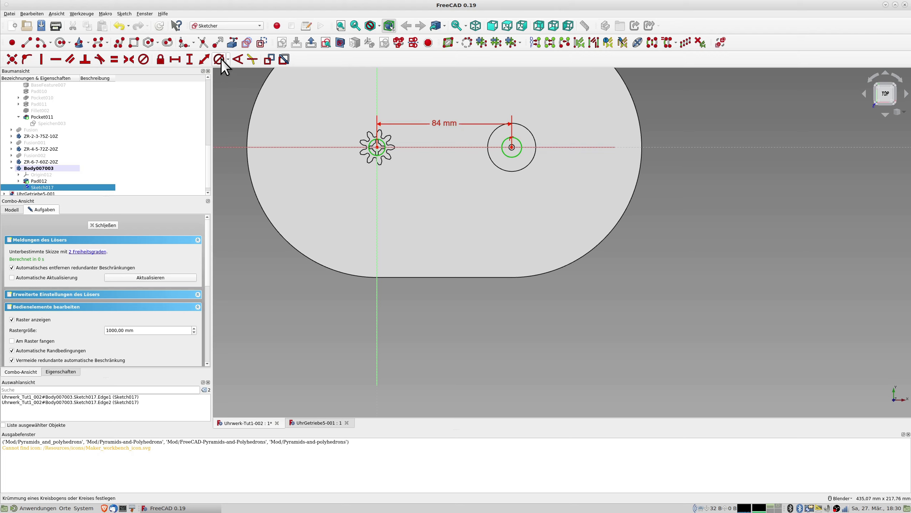
{"action": "left_click", "coordinate": [115, 59]}
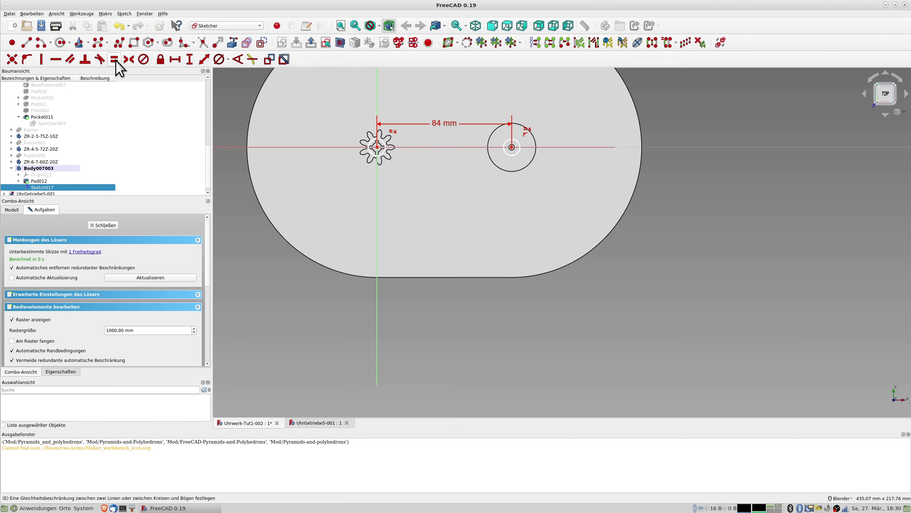
{"action": "left_click", "coordinate": [516, 152]}
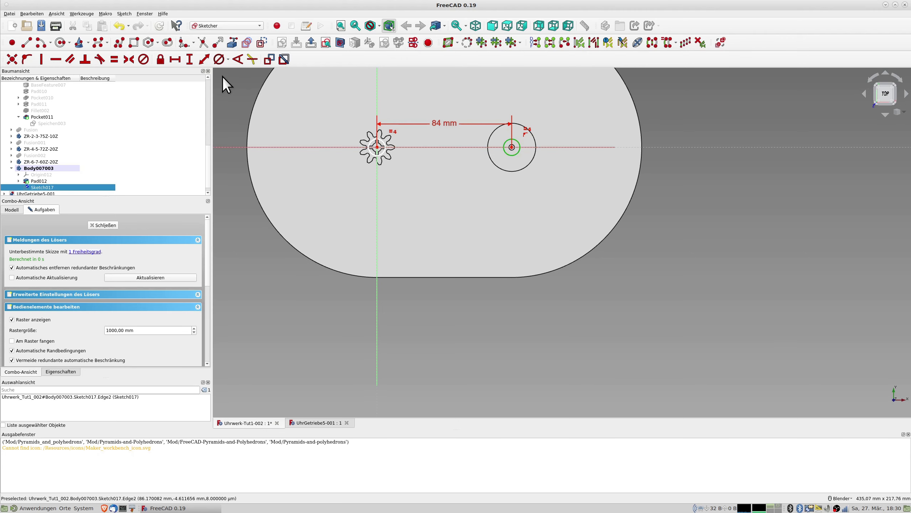
{"action": "left_click", "coordinate": [217, 59]}
{"action": "type", "text": "3,5"}
{"action": "key", "text": "Return"}
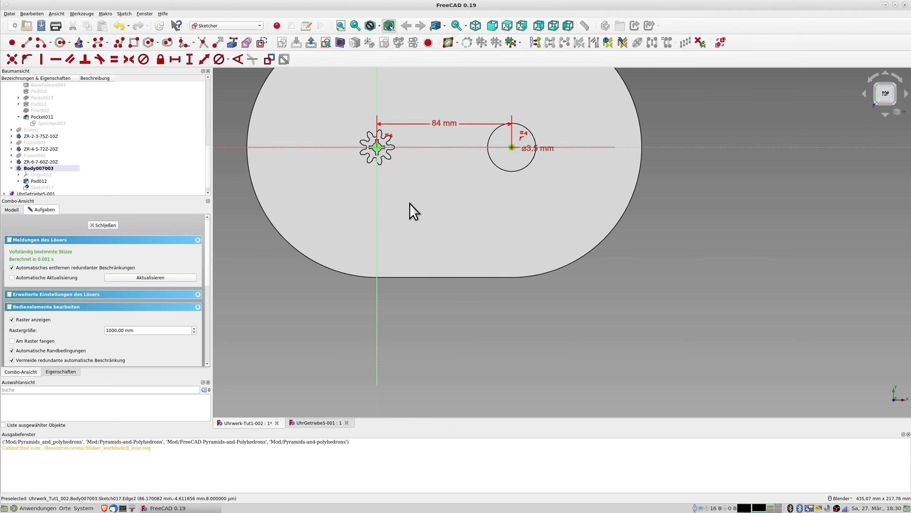
- Close the sketch and cut the two 3.5 mm holes through the base plate as a 5 mm deep pocket
{"action": "scroll", "coordinate": [412, 211], "scroll_direction": "up", "scroll_amount": 2}
{"action": "middle_click_drag", "start_coordinate": [493, 219], "coordinate": [481, 198]}
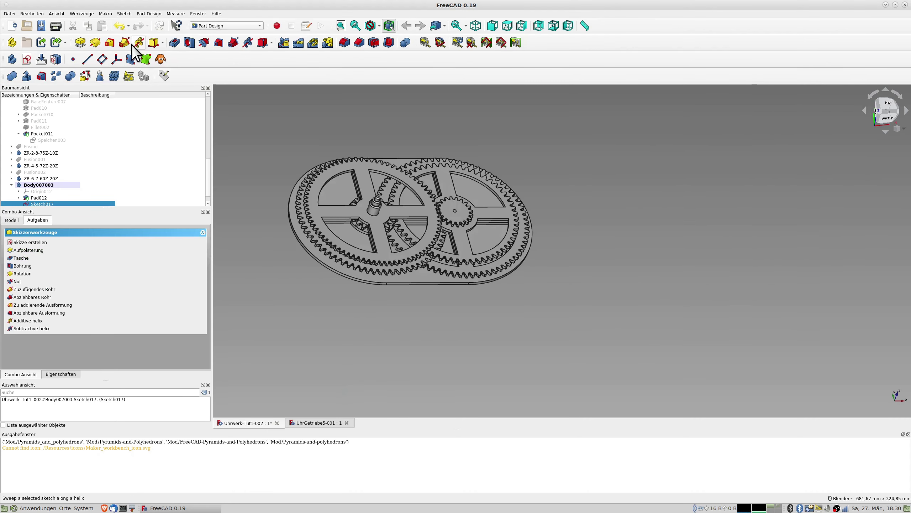
{"action": "left_click", "coordinate": [173, 42]}
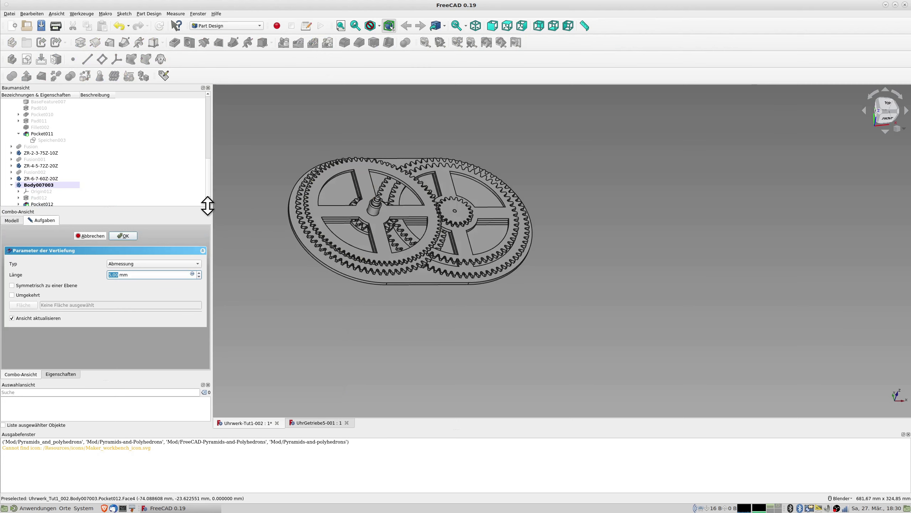
{"action": "middle_click_drag", "start_coordinate": [375, 266], "coordinate": [336, 305]}
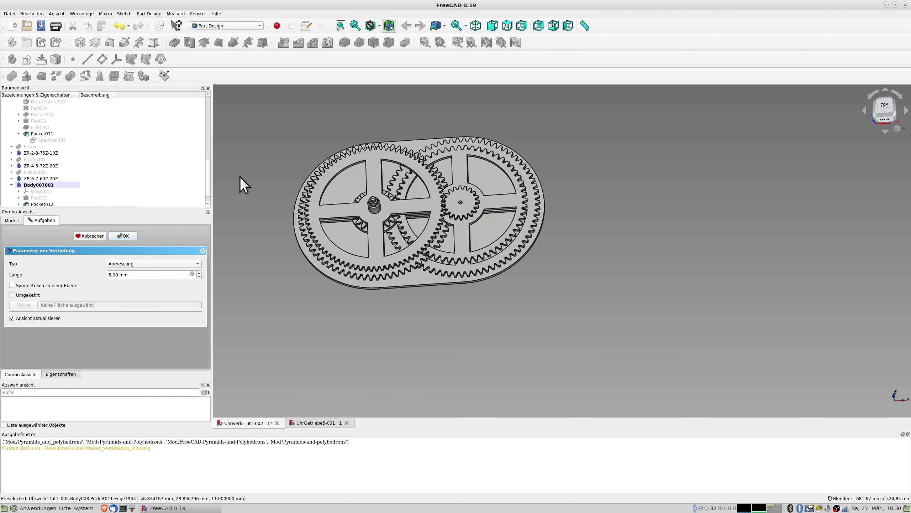
{"action": "key", "text": "2"}
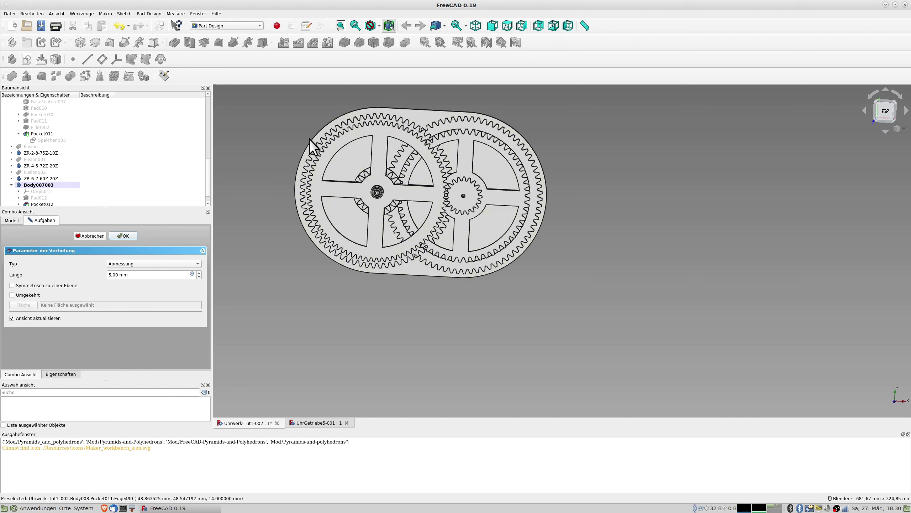
{"action": "left_click", "coordinate": [421, 116]}
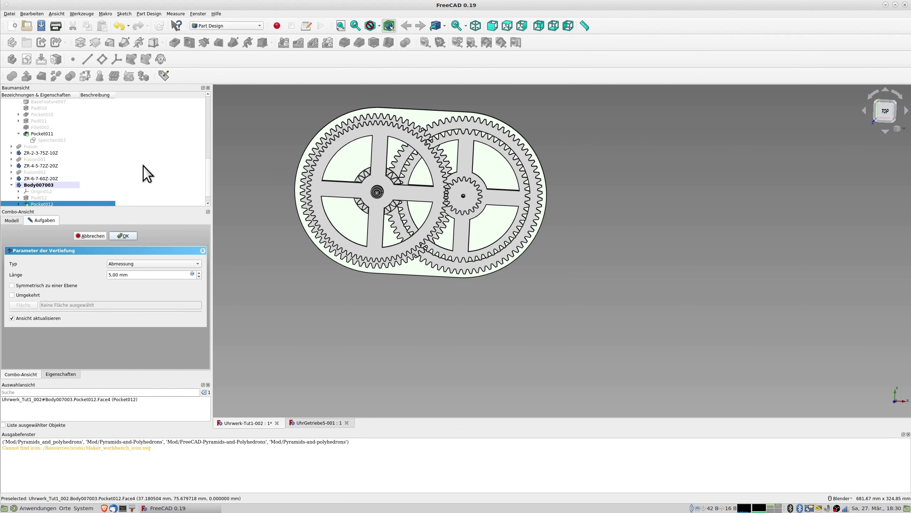
{"action": "left_click", "coordinate": [121, 237]}
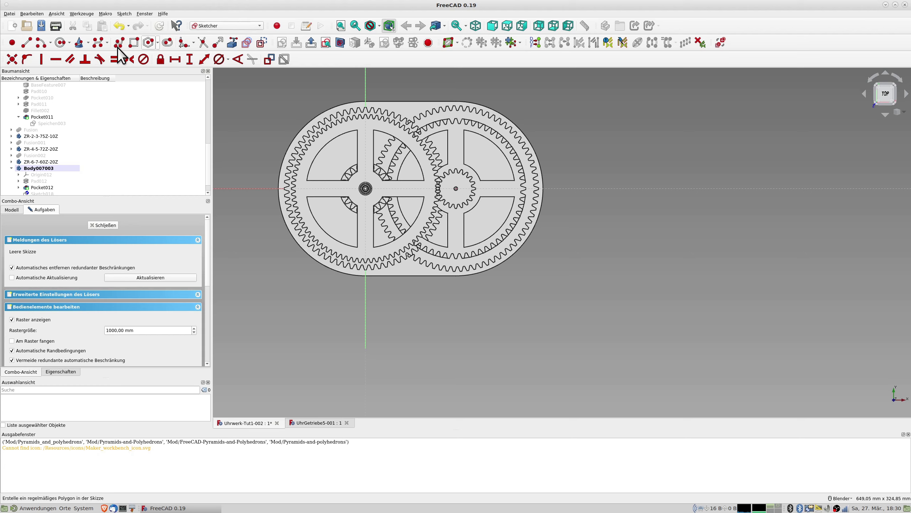
- Start a sketch on the plate's upper face and draw four circles, one near each corner of the slot-shaped outline
{"action": "left_click", "coordinate": [61, 42]}
{"action": "left_click", "coordinate": [311, 97]}
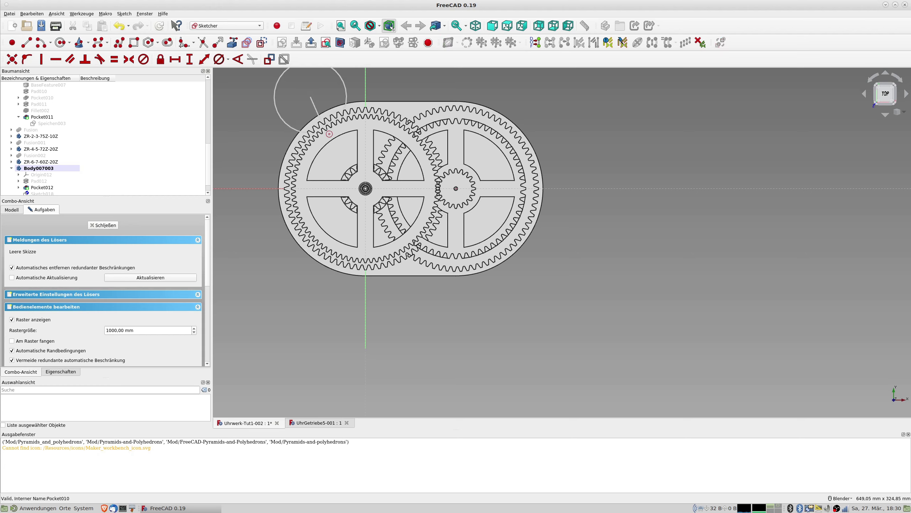
{"action": "left_click", "coordinate": [339, 102]}
{"action": "left_click", "coordinate": [518, 88]}
{"action": "left_click", "coordinate": [527, 115]}
{"action": "left_click", "coordinate": [293, 290]}
{"action": "left_click", "coordinate": [321, 305]}
{"action": "left_click", "coordinate": [514, 306]}
{"action": "left_click", "coordinate": [545, 315]}
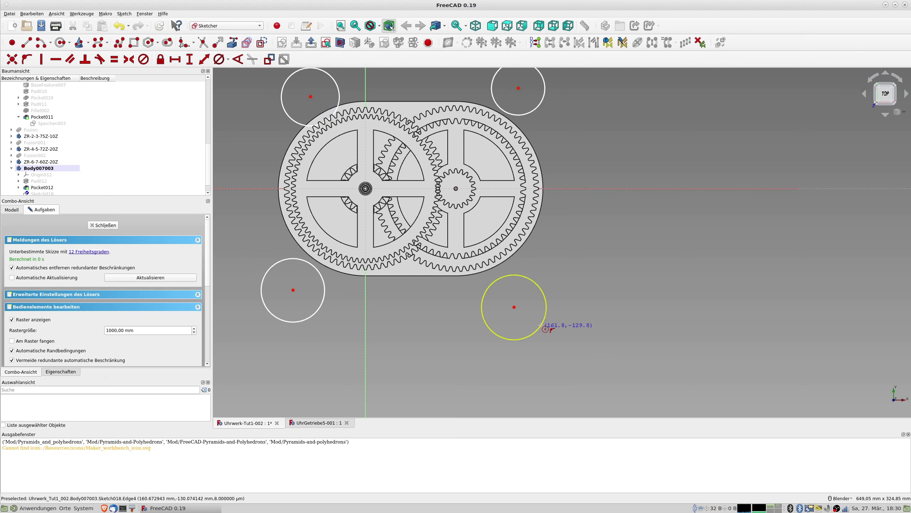
- Constrain the four corner circles to equal size
{"action": "left_click", "coordinate": [547, 305]}
{"action": "left_click", "coordinate": [540, 105]}
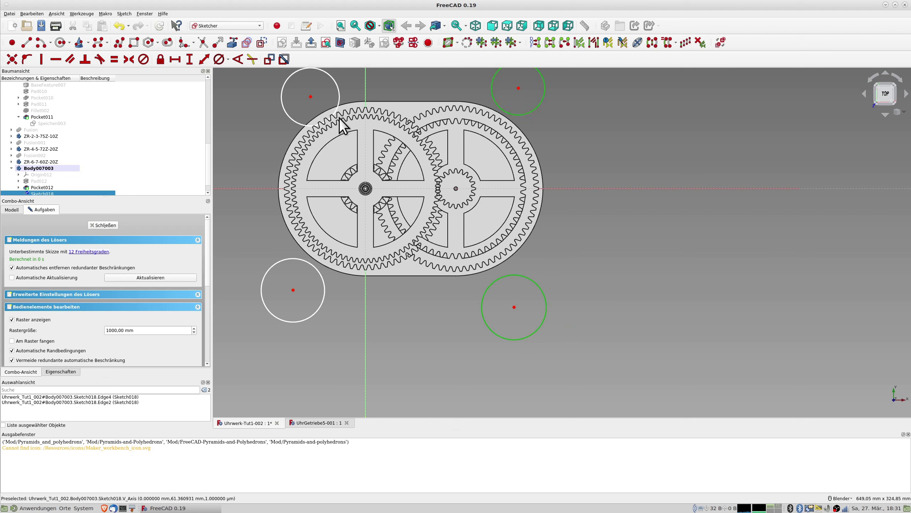
{"action": "left_click", "coordinate": [294, 121]}
{"action": "left_click", "coordinate": [271, 266]}
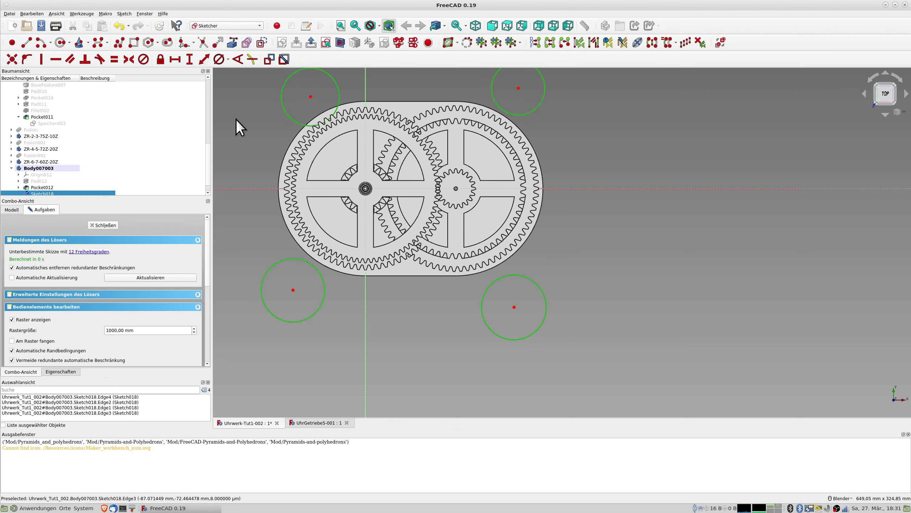
{"action": "left_click", "coordinate": [114, 58]}
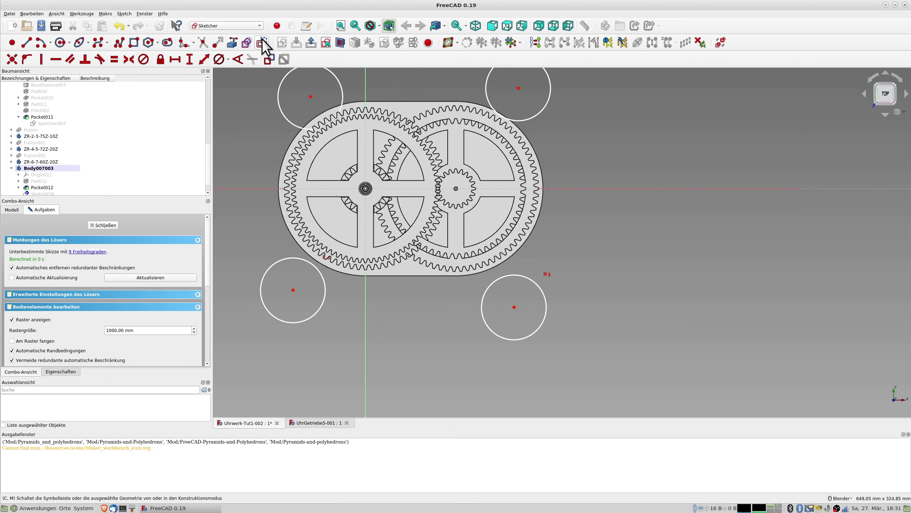
- Draw a vertical construction line between the two gear centres, extending beyond the plate at both ends
{"action": "left_click", "coordinate": [27, 43]}
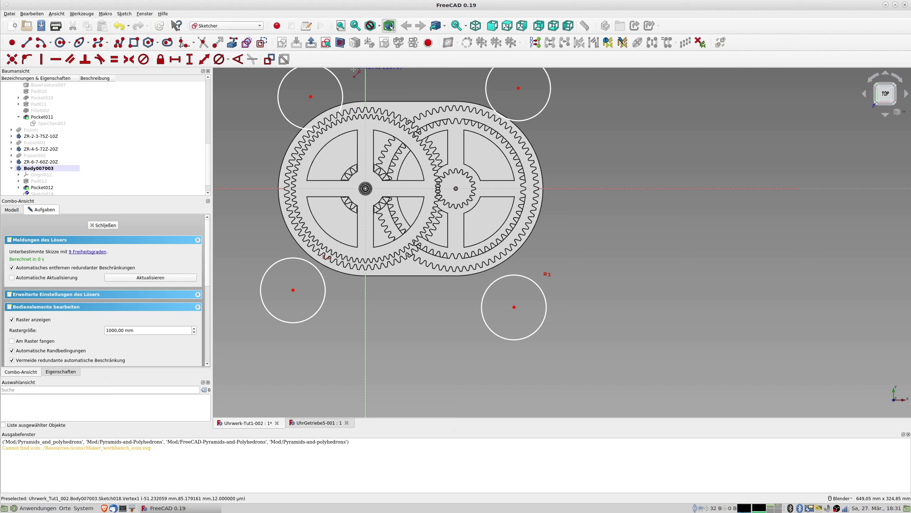
{"action": "left_click", "coordinate": [413, 80]}
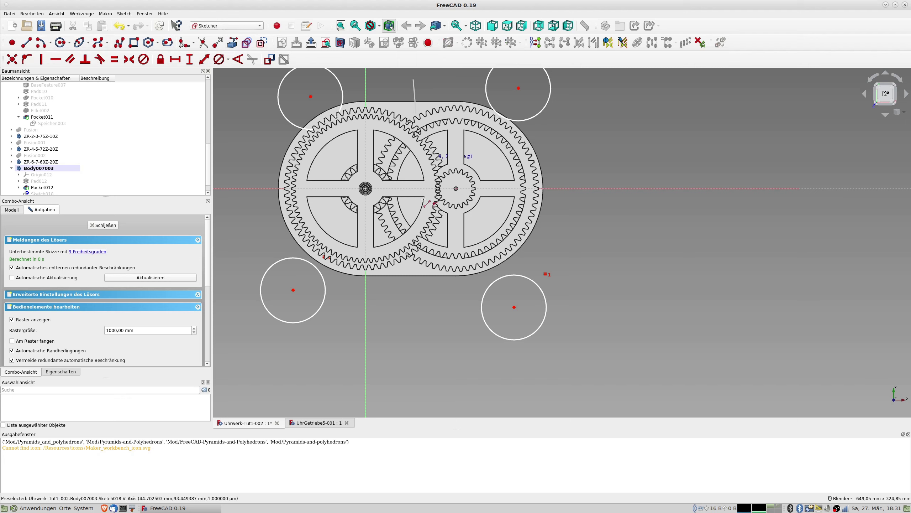
{"action": "left_click", "coordinate": [413, 325]}
- Set the horizontal distance between the construction line's lower endpoint and the vertical axis with the formula 84/2
{"action": "left_click", "coordinate": [413, 325]}
{"action": "left_click", "coordinate": [366, 330]}
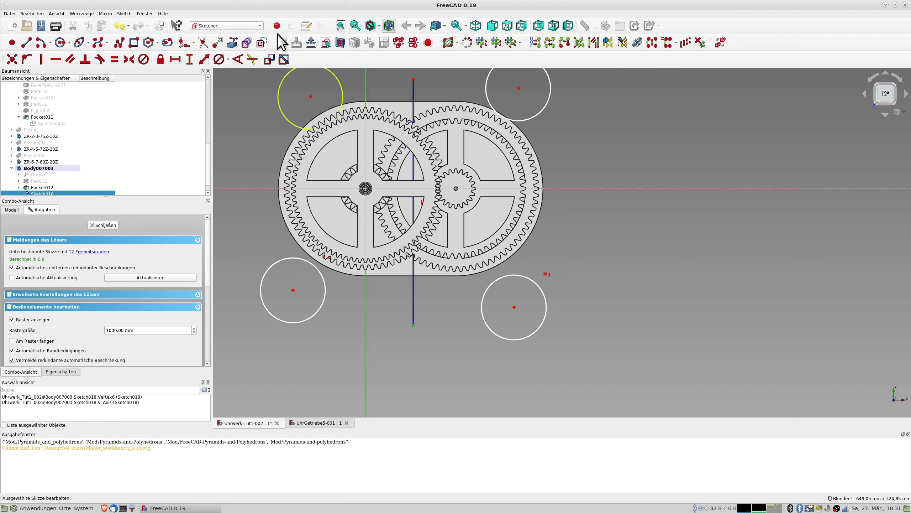
{"action": "left_click", "coordinate": [174, 58]}
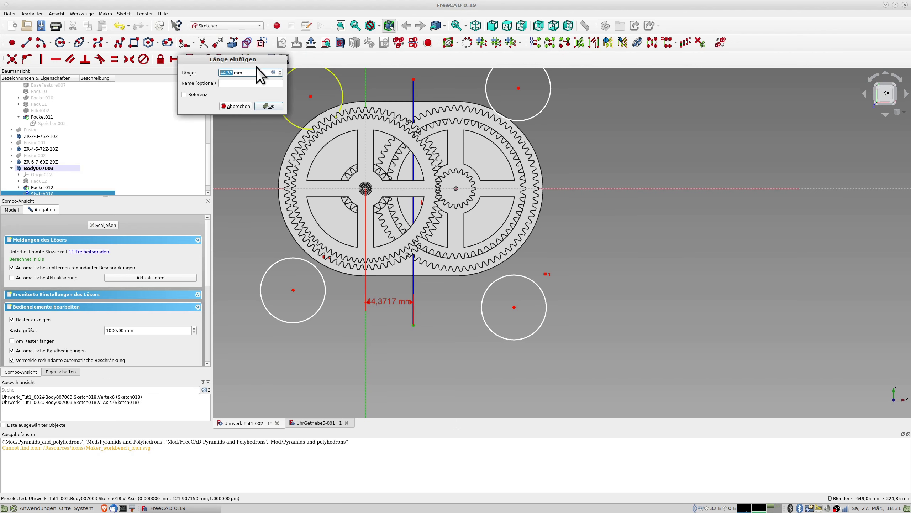
{"action": "left_click", "coordinate": [272, 73]}
{"action": "type", "text": "8"}
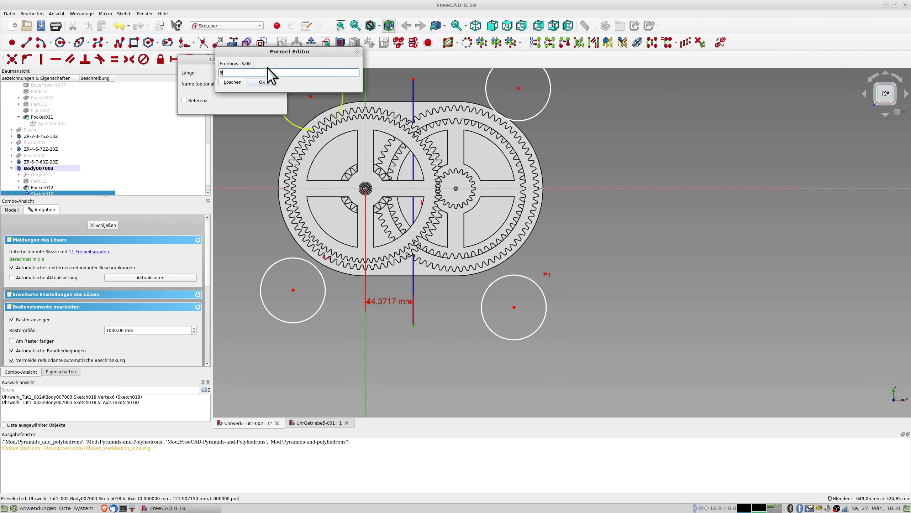
{"action": "type", "text": "4/2"}
{"action": "key", "text": "Return"}
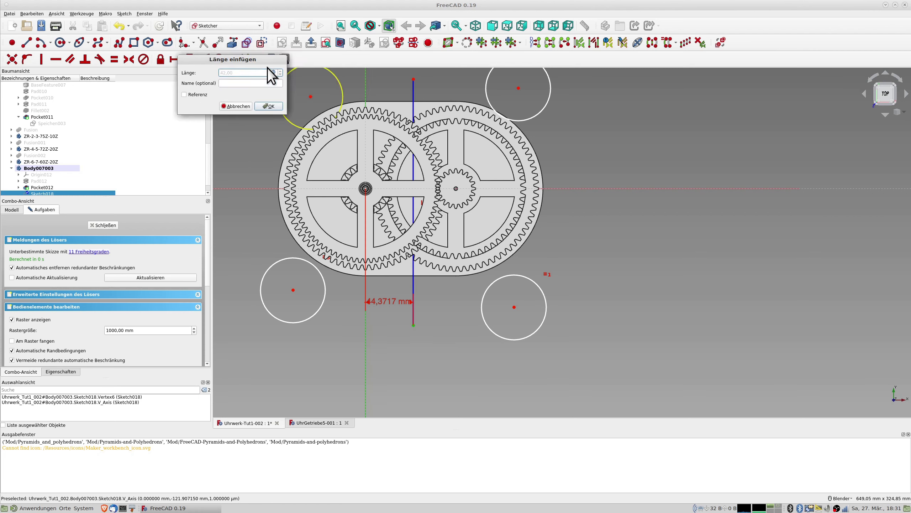
{"action": "left_click", "coordinate": [273, 105]}
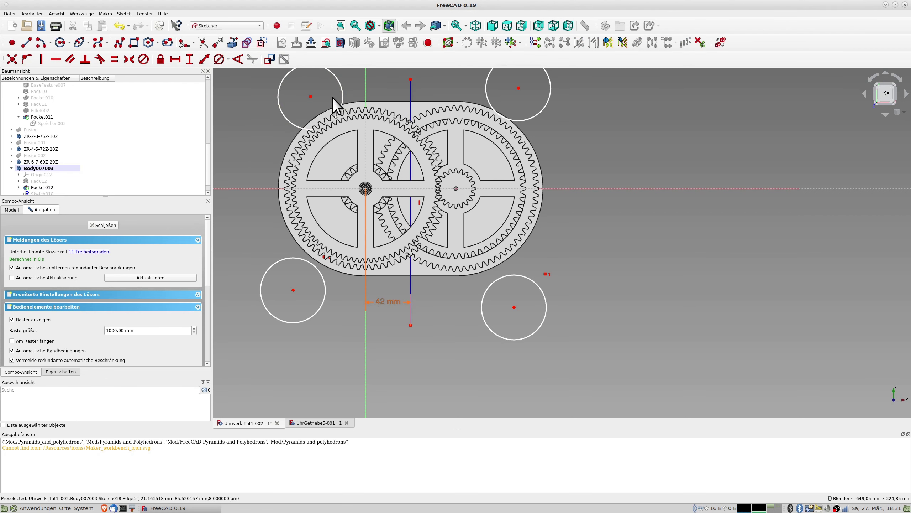
- Make the centres of the two upper circles symmetric about the vertical construction line
{"action": "left_click", "coordinate": [311, 97]}
{"action": "left_click", "coordinate": [518, 88]}
{"action": "left_click", "coordinate": [412, 91]}
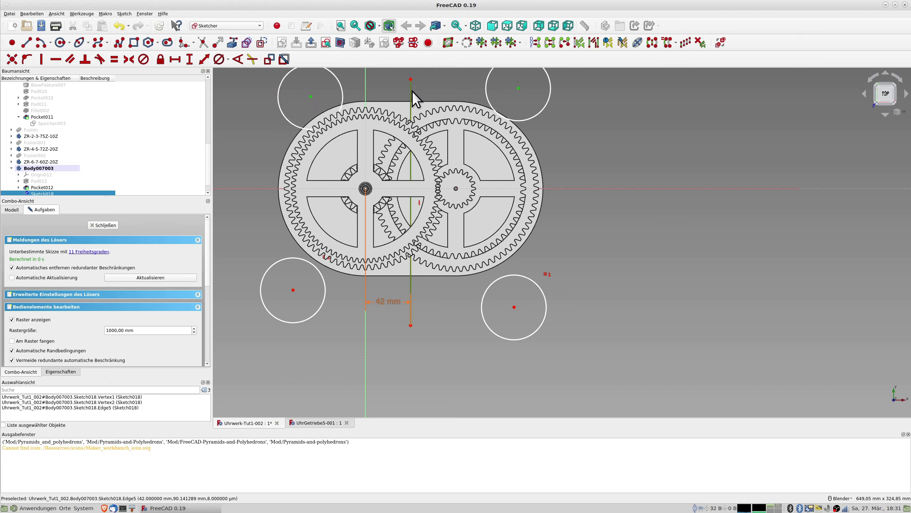
{"action": "left_click", "coordinate": [129, 59]}
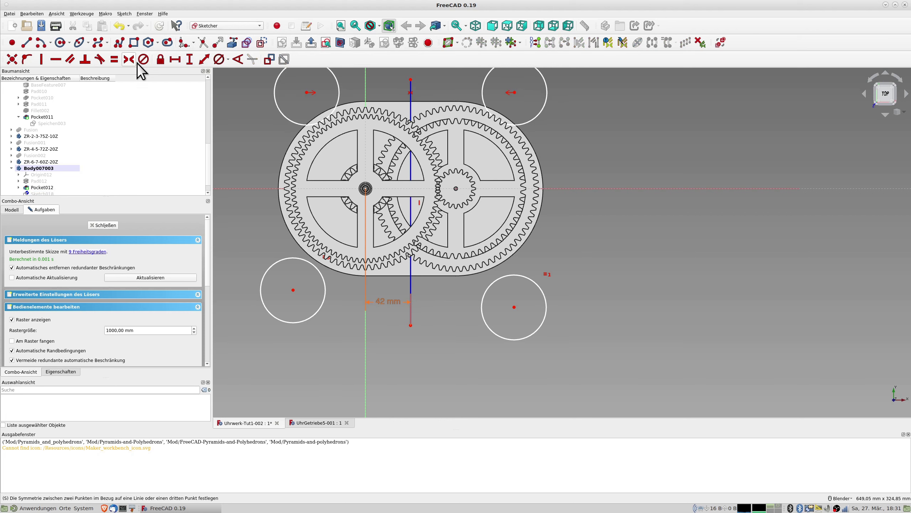
- Make the upper and lower circle centres symmetric about the horizontal axis, for both the left and the right pair
{"action": "left_click", "coordinate": [293, 291]}
{"action": "left_click", "coordinate": [309, 98]}
{"action": "left_click", "coordinate": [258, 188]}
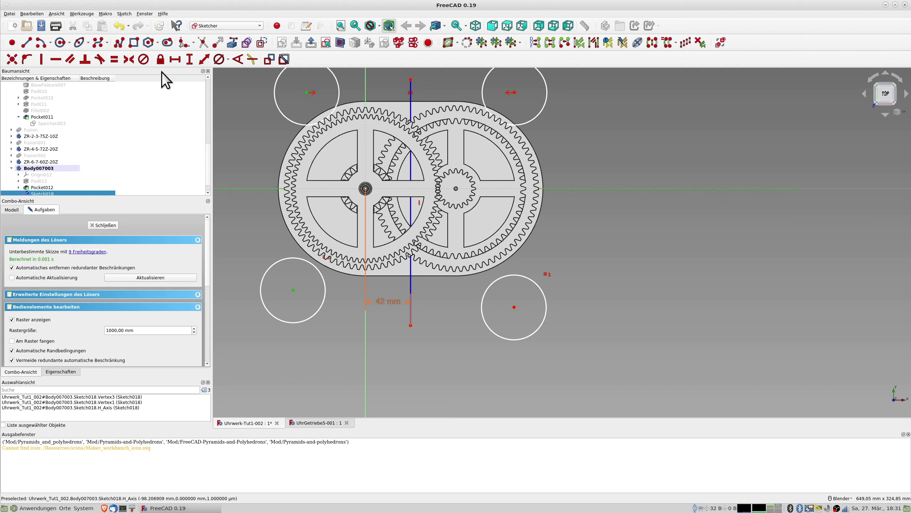
{"action": "left_click", "coordinate": [129, 59]}
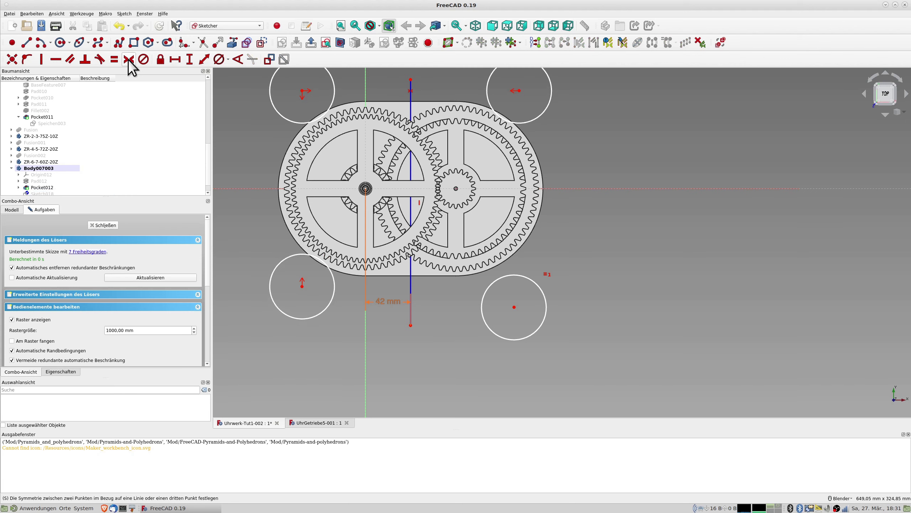
{"action": "left_click", "coordinate": [519, 91]}
{"action": "left_click", "coordinate": [514, 307]}
{"action": "left_click", "coordinate": [580, 189]}
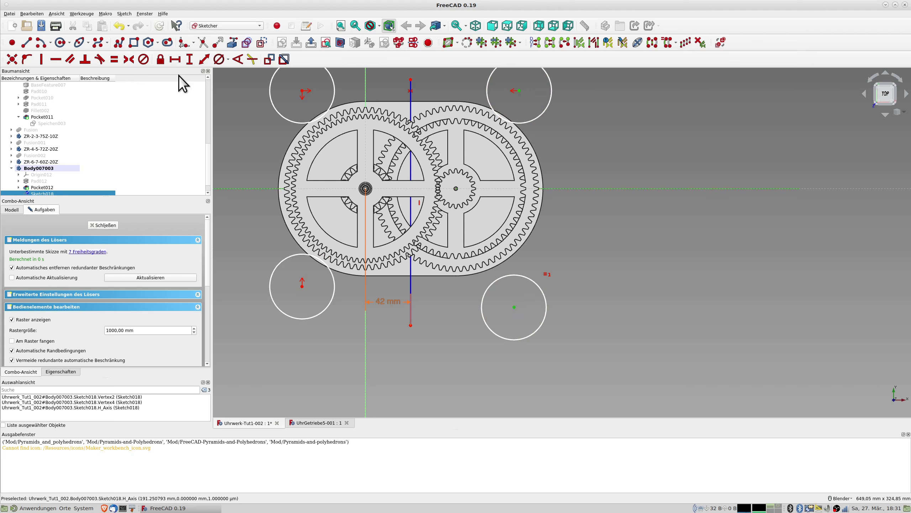
{"action": "left_click", "coordinate": [129, 60]}
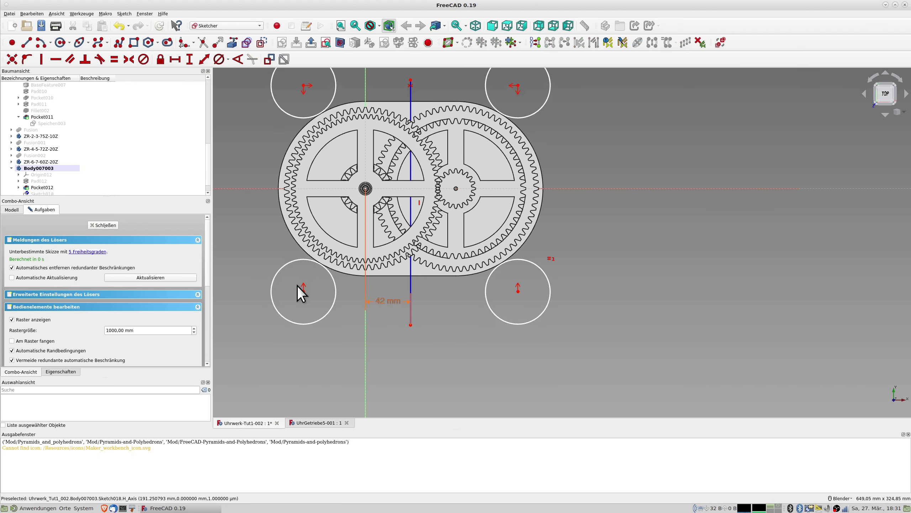
- Move the lower-left circle's centre closer to the plate and set its diameter to 110 mm
{"action": "left_click_drag", "start_coordinate": [304, 292], "coordinate": [314, 264]}
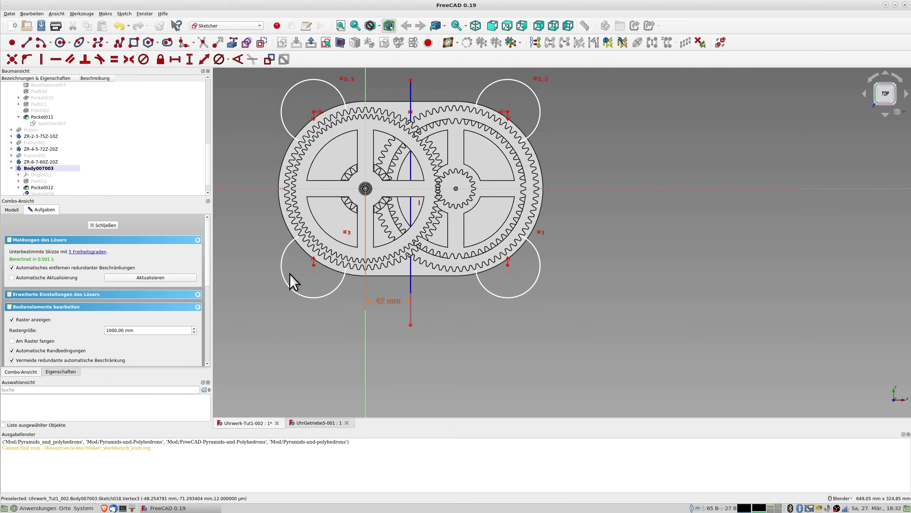
{"action": "left_click", "coordinate": [283, 258]}
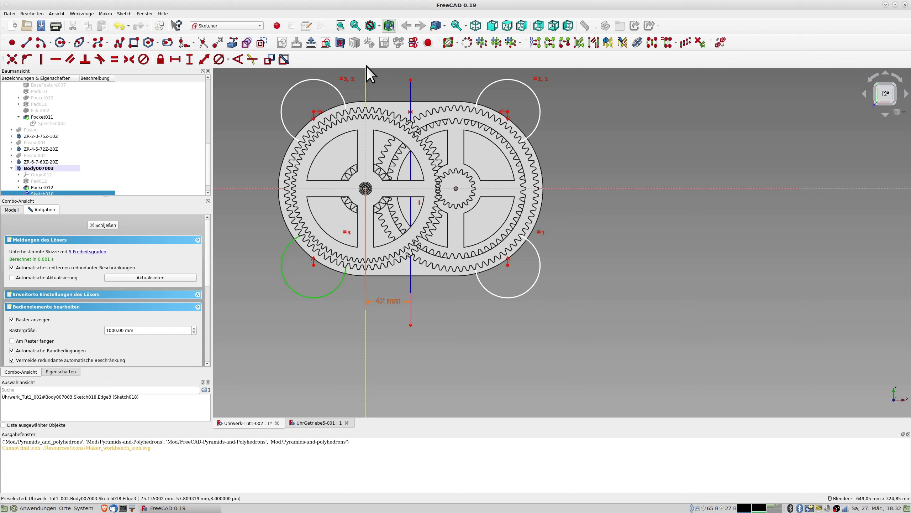
{"action": "left_click", "coordinate": [219, 60]}
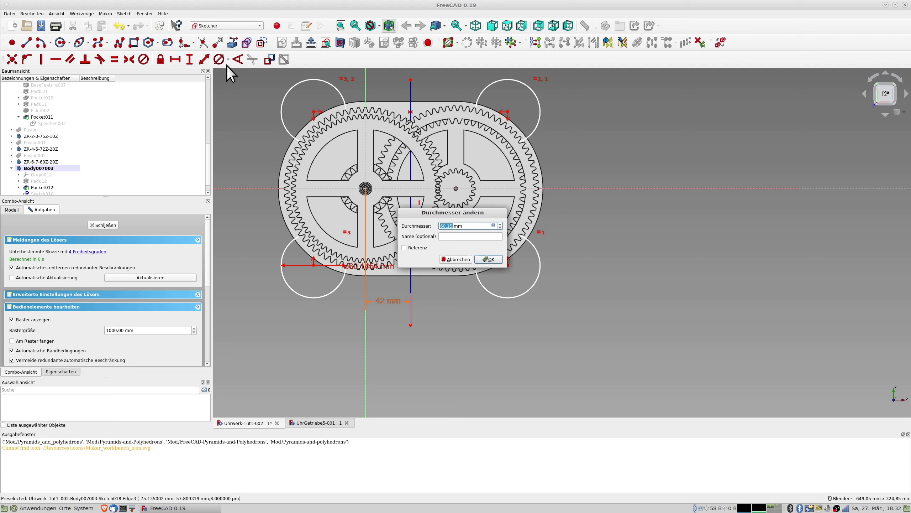
{"action": "type", "text": "0"}
{"action": "key", "text": "Return"}
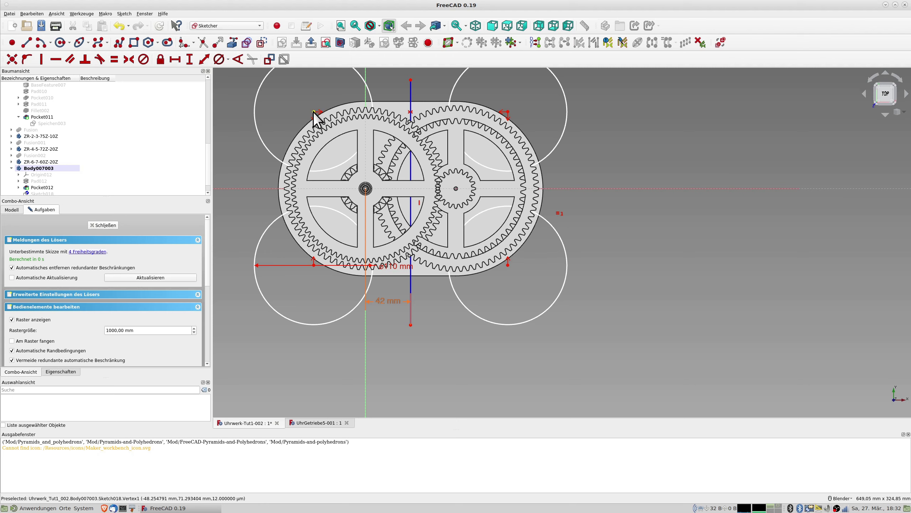
- Shift the upper-left circle's centre slightly outward and set the horizontal distance between the two upper centres to 190 mm
{"action": "left_click_drag", "start_coordinate": [314, 113], "coordinate": [308, 110]}
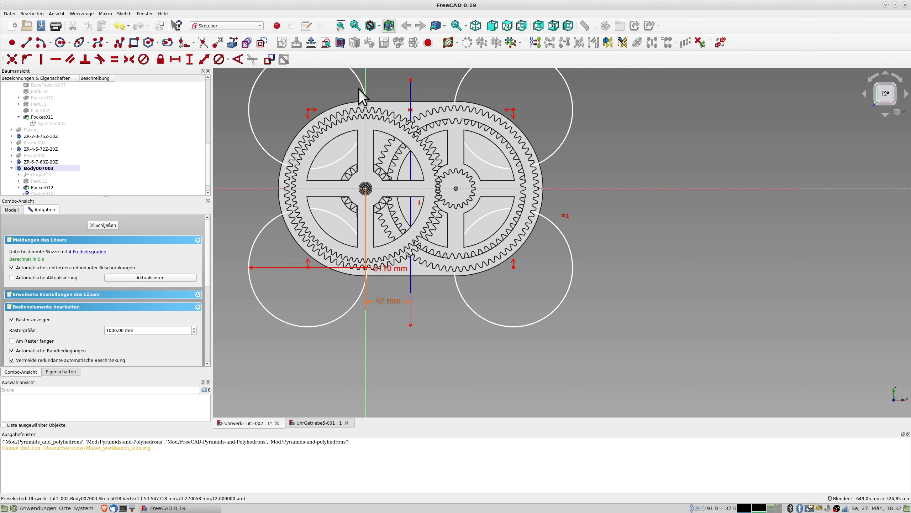
{"action": "left_click", "coordinate": [307, 110]}
{"action": "left_click", "coordinate": [513, 110]}
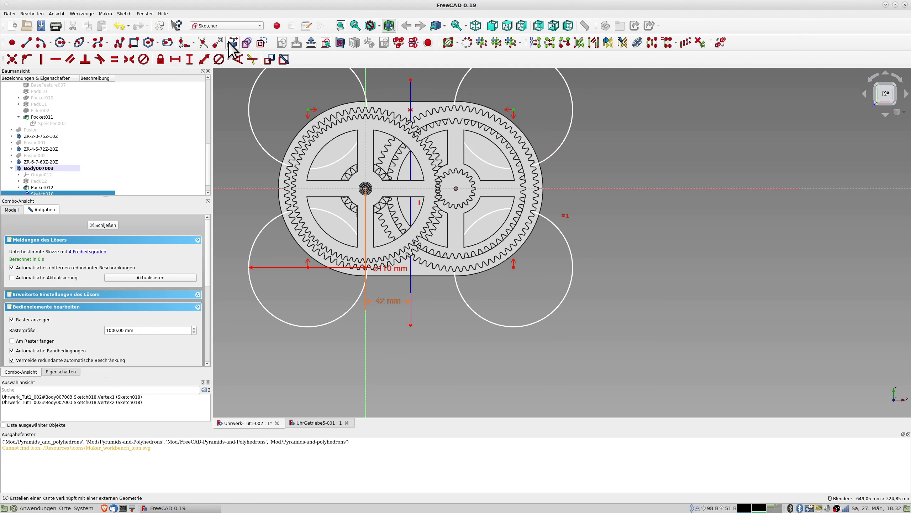
{"action": "left_click", "coordinate": [176, 59]}
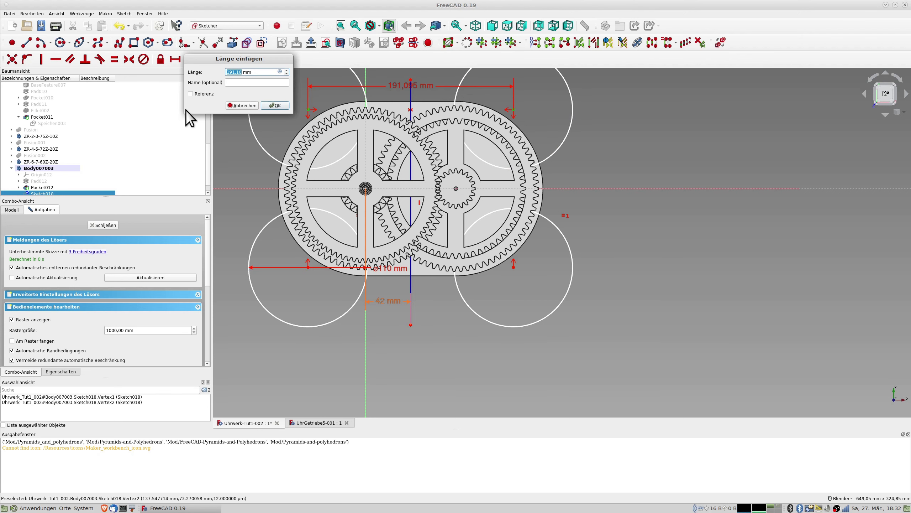
{"action": "type", "text": "190"}
{"action": "key", "text": "Return"}
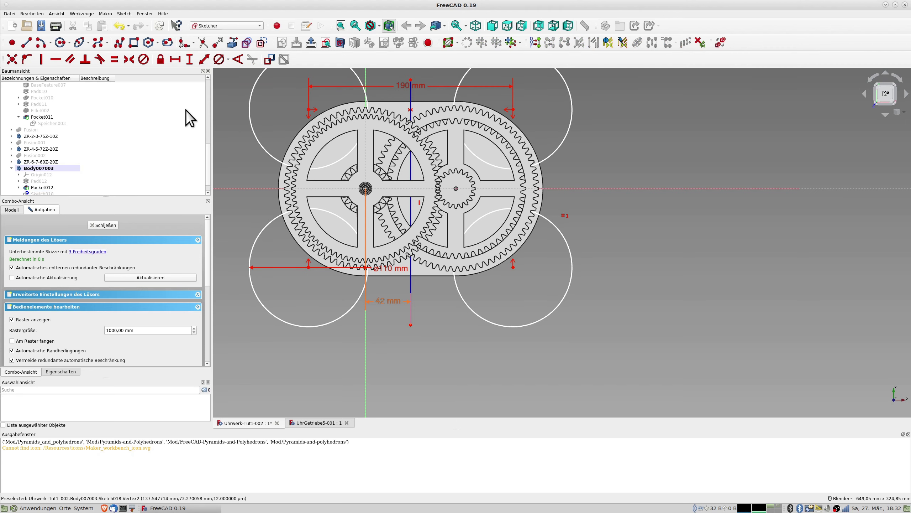
- Set the vertical distance between the two left circle centres to 150 mm
{"action": "left_click", "coordinate": [309, 267]}
{"action": "left_click", "coordinate": [309, 110]}
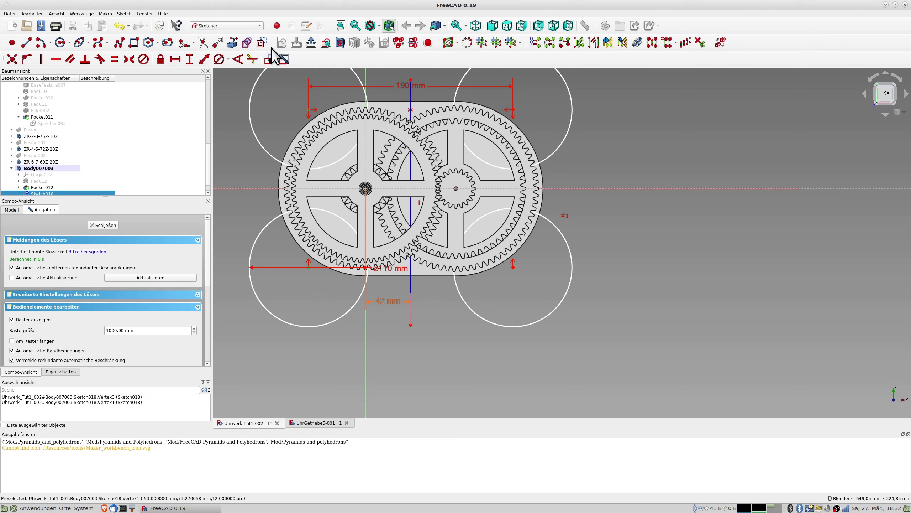
{"action": "left_click", "coordinate": [190, 59]}
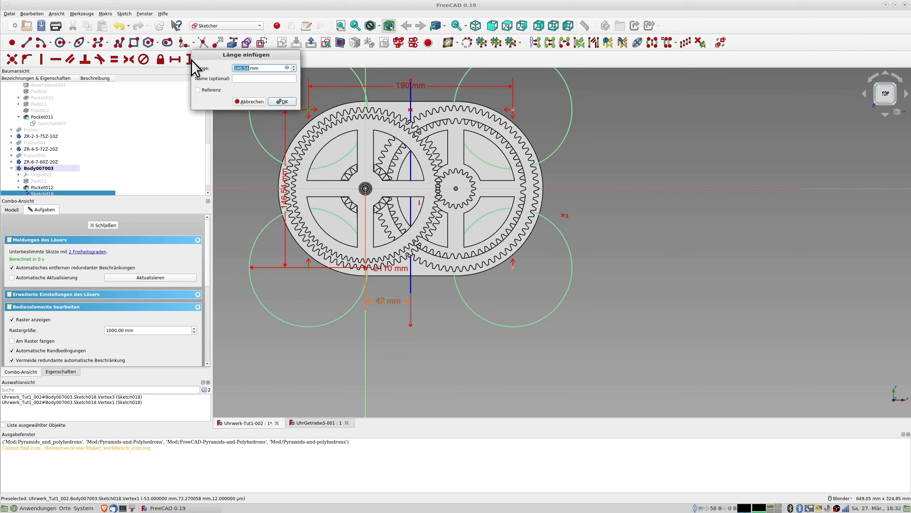
{"action": "type", "text": "150"}
{"action": "key", "text": "Return"}
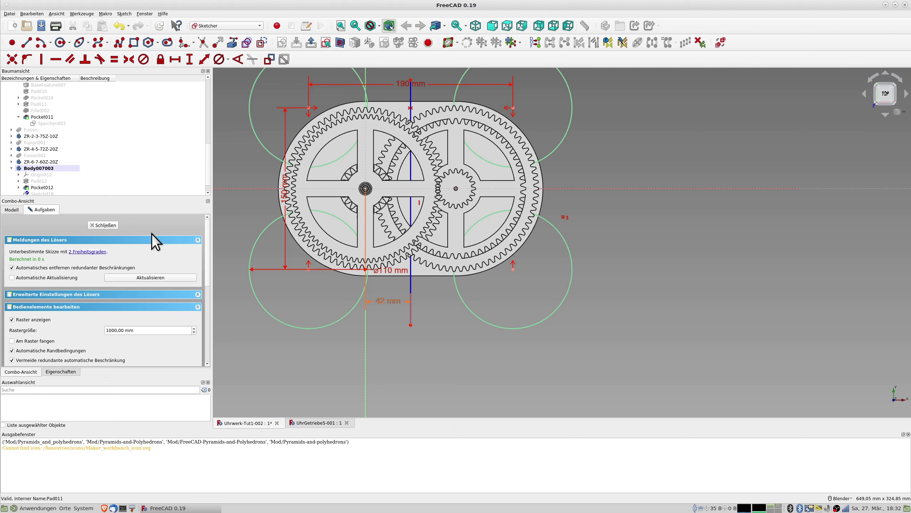
- Close the circle sketch and cut the four corner circles out of the base plate as a 5 mm deep pocket
{"action": "left_click", "coordinate": [104, 225]}
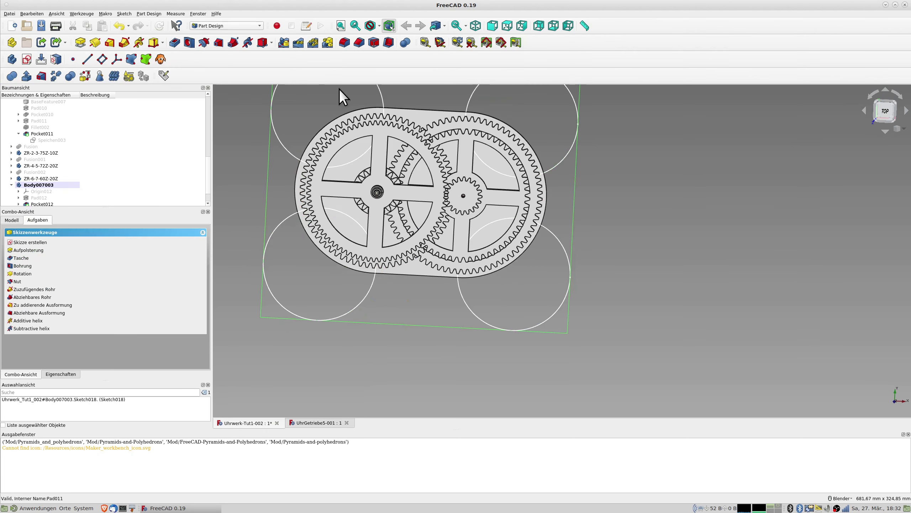
{"action": "left_click", "coordinate": [174, 42]}
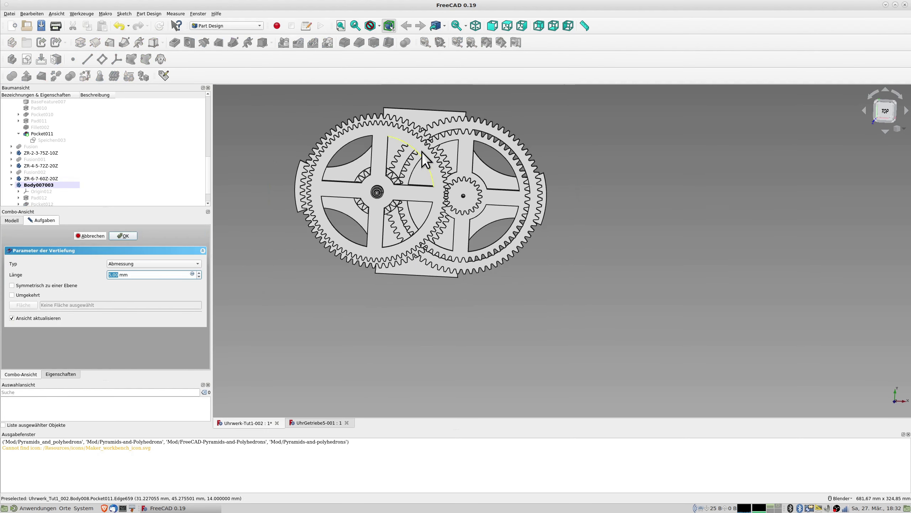
{"action": "middle_click_drag", "start_coordinate": [424, 159], "coordinate": [603, 230]}
{"action": "middle_click_drag", "start_coordinate": [486, 169], "coordinate": [506, 229], "text": "shift"}
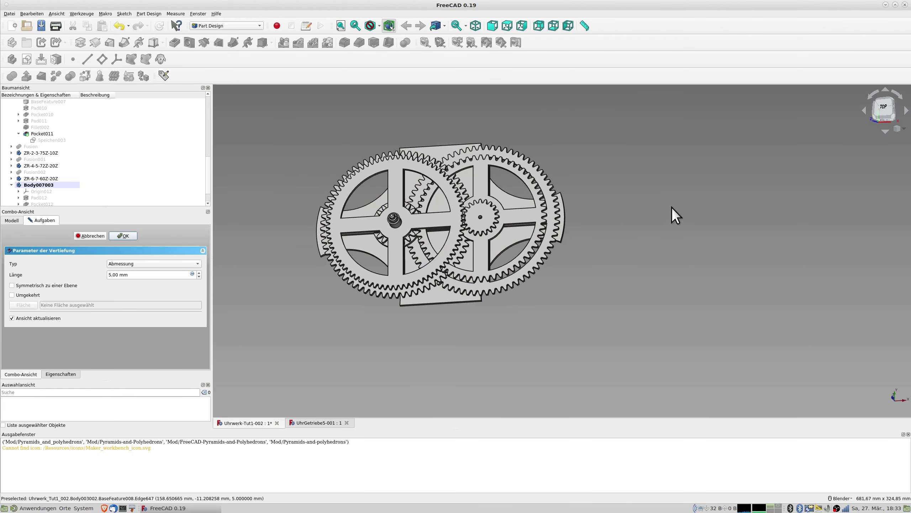
{"action": "middle_click_drag", "start_coordinate": [671, 208], "coordinate": [691, 233]}
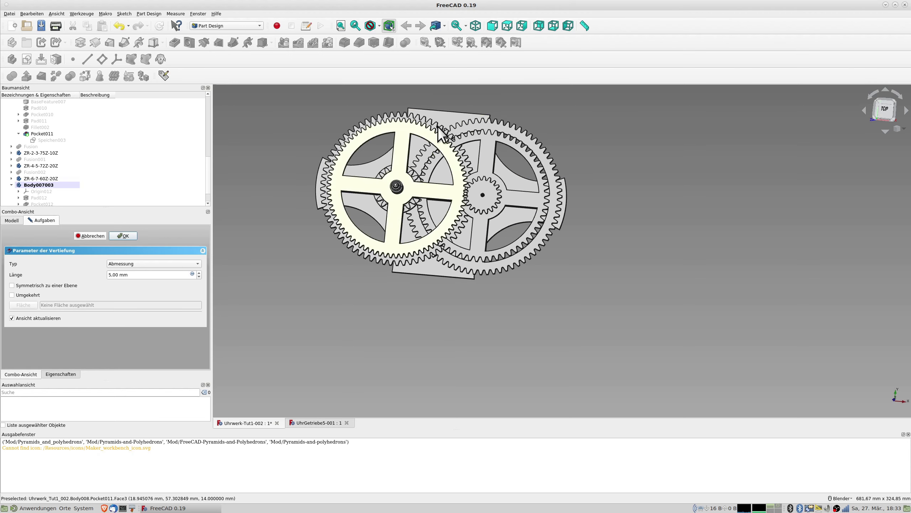
{"action": "middle_click_drag", "start_coordinate": [544, 145], "coordinate": [577, 187]}
{"action": "scroll", "coordinate": [474, 131], "scroll_direction": "up", "scroll_amount": 5}
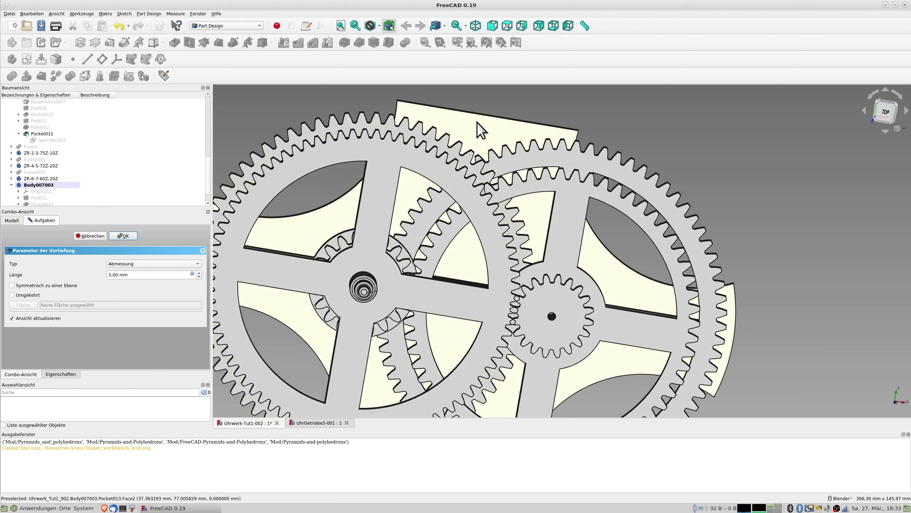
{"action": "left_click", "coordinate": [474, 131]}
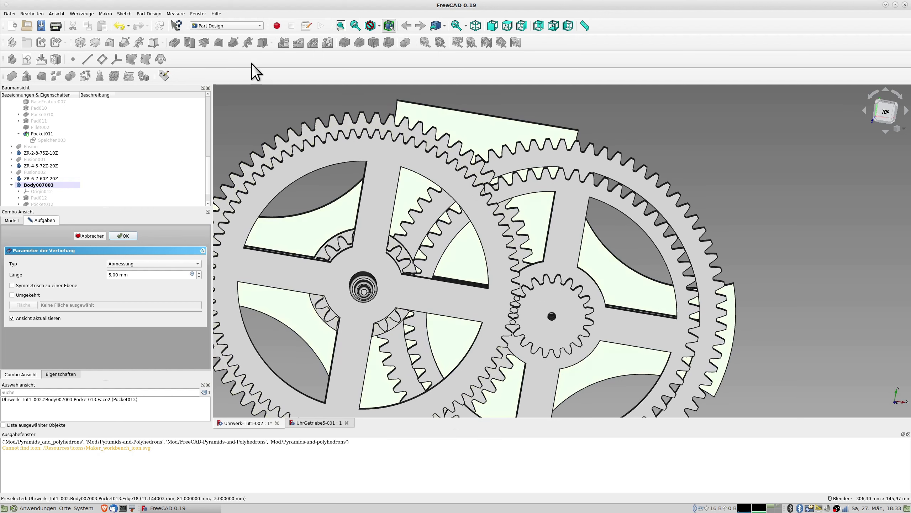
{"action": "left_click", "coordinate": [130, 237]}
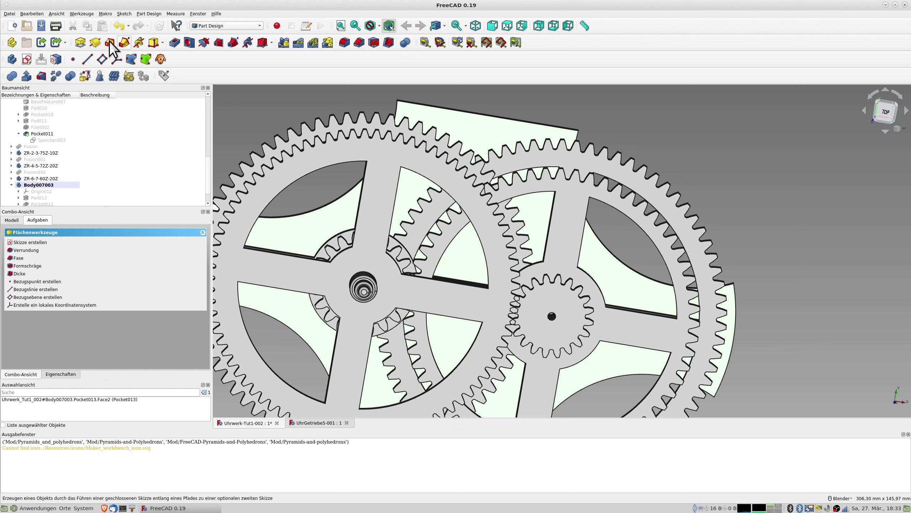
- Start a sketch on the base plate's top face and draw a thin rectangle about 16 mm long near the plate's upper edge
{"action": "left_click", "coordinate": [27, 59]}
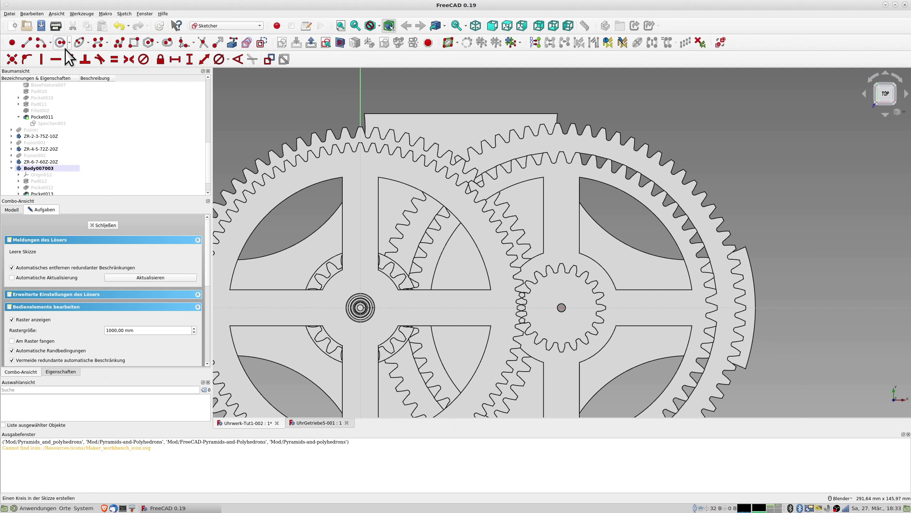
{"action": "left_click", "coordinate": [134, 43]}
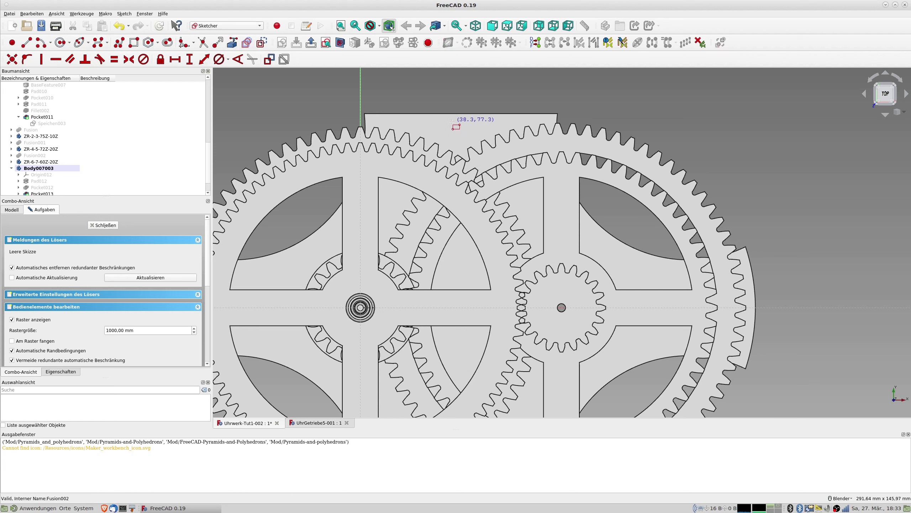
{"action": "left_click", "coordinate": [438, 120]}
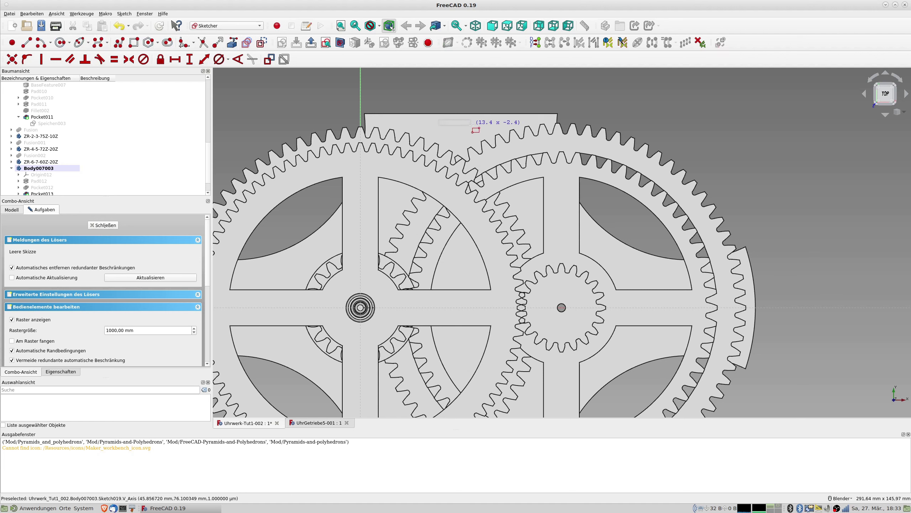
{"action": "left_click", "coordinate": [473, 124]}
{"action": "scroll", "coordinate": [508, 198], "scroll_direction": "down", "scroll_amount": 3}
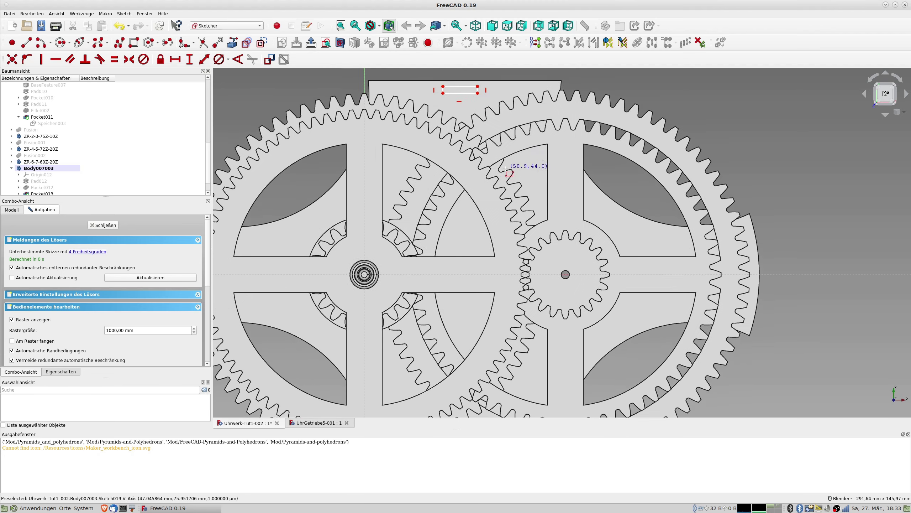
- Draw a second thin horizontal rectangle near the plate's lower edge, opposite the upper one
{"action": "scroll", "coordinate": [477, 293], "scroll_direction": "up", "scroll_amount": 1}
{"action": "left_click", "coordinate": [475, 298]}
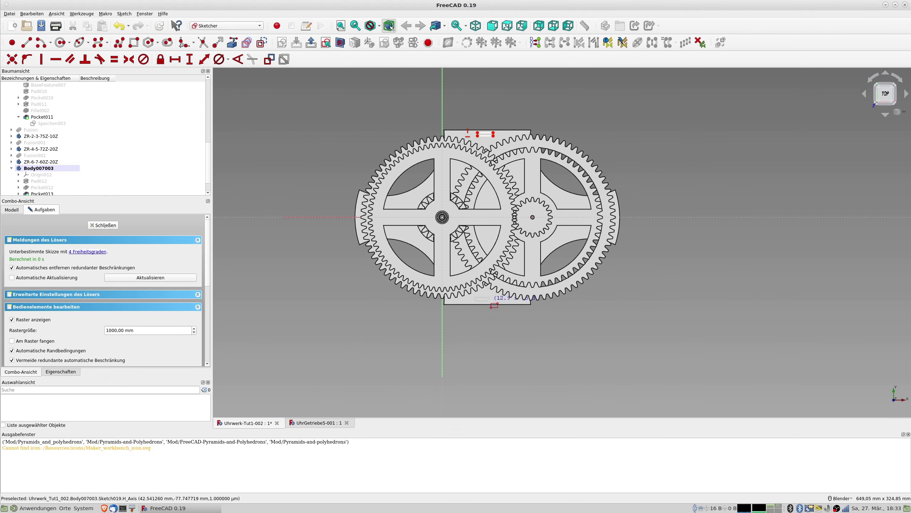
{"action": "left_click", "coordinate": [494, 302]}
{"action": "scroll", "coordinate": [503, 148], "scroll_direction": "up", "scroll_amount": 2}
{"action": "right_click", "coordinate": [545, 141]}
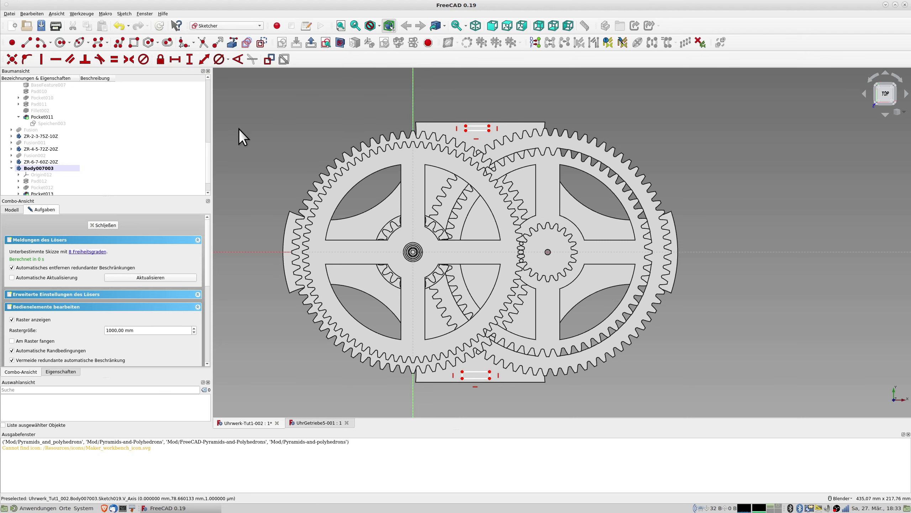
- Rename the base plate's body as Grundplatte and close the rectangle sketch
{"action": "scroll", "coordinate": [57, 175], "scroll_direction": "down", "scroll_amount": 1}
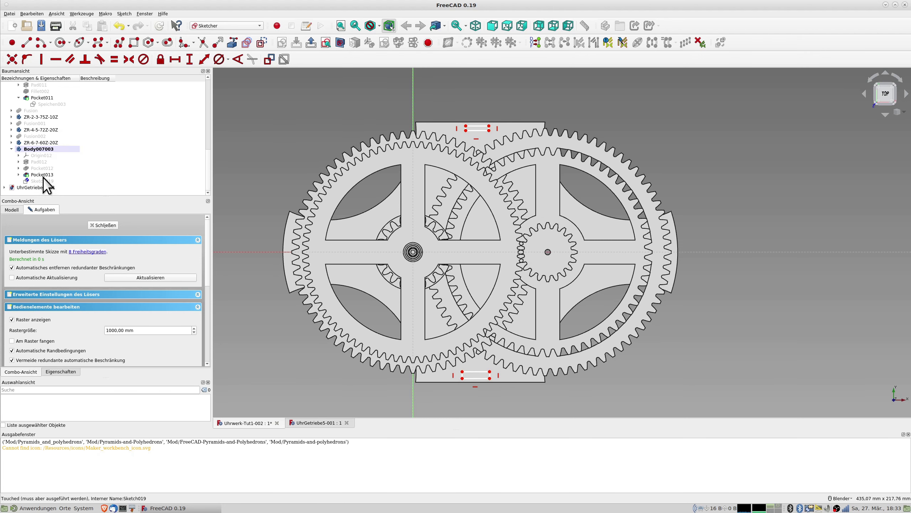
{"action": "left_click", "coordinate": [36, 149]}
{"action": "left_click", "coordinate": [39, 151]}
{"action": "type", "text": "Grundplatte"}
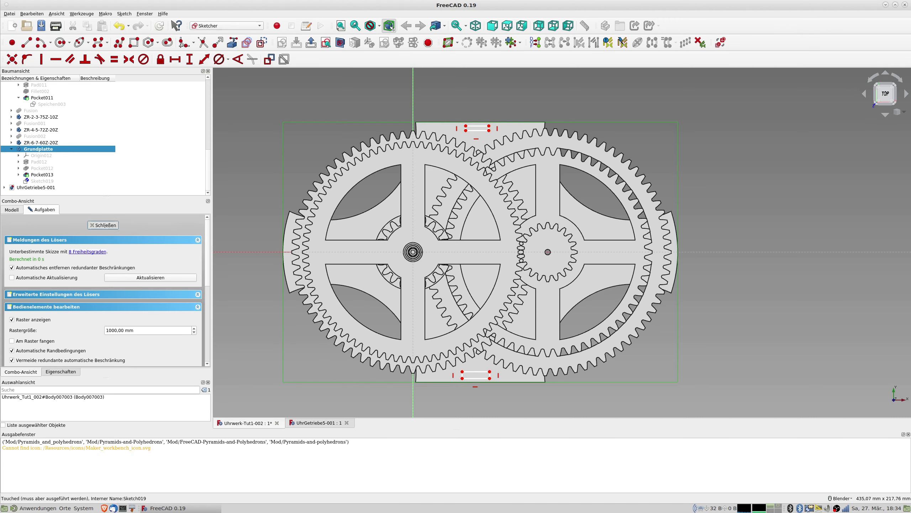
{"action": "left_click", "coordinate": [103, 224]}
- Open the outline sketch belonging to the base plate's pad and examine its contour and dimensions
{"action": "scroll", "coordinate": [32, 201], "scroll_direction": "down", "scroll_amount": 1}
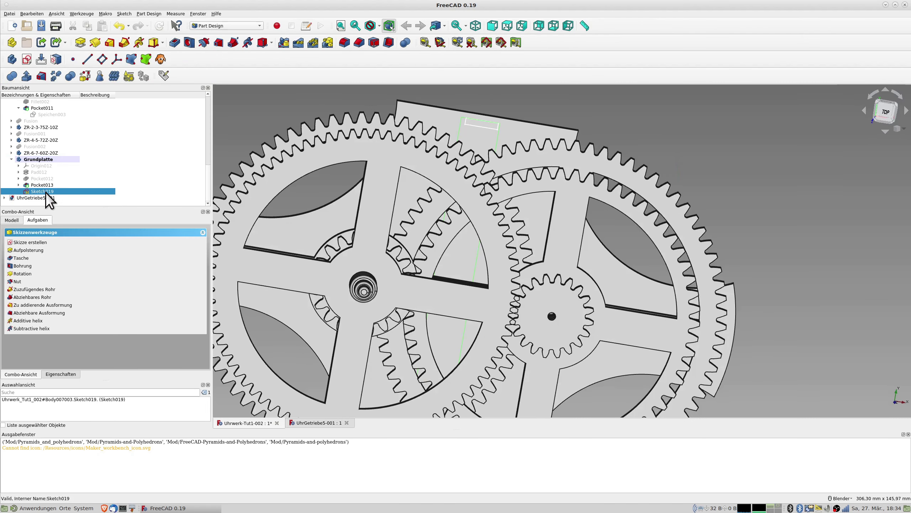
{"action": "left_click", "coordinate": [18, 179]}
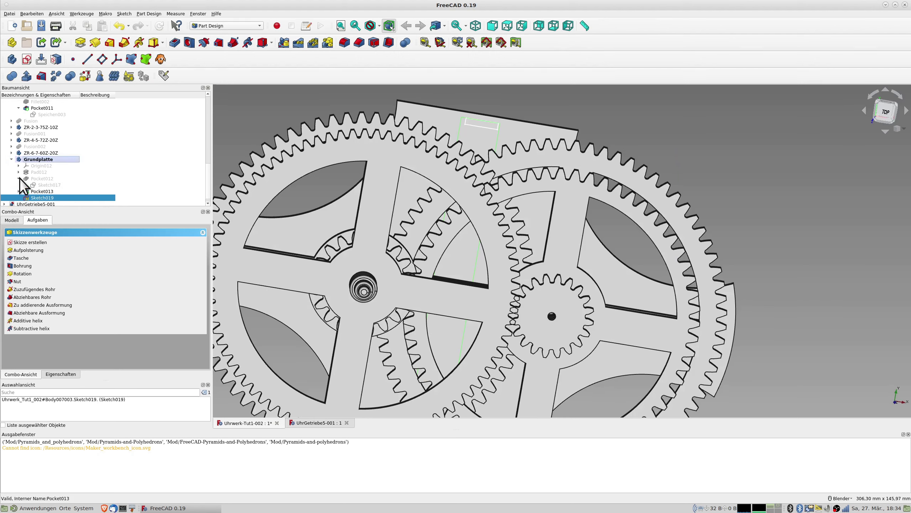
{"action": "left_click", "coordinate": [43, 191]}
{"action": "double_click", "coordinate": [45, 184]}
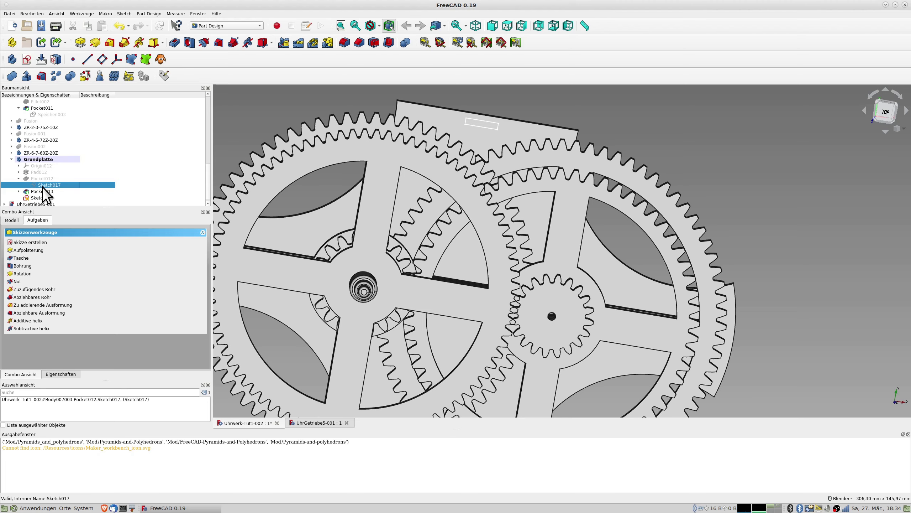
{"action": "scroll", "coordinate": [452, 254], "scroll_direction": "up", "scroll_amount": 2}
{"action": "scroll", "coordinate": [452, 254], "scroll_direction": "down", "scroll_amount": 2}
{"action": "left_click", "coordinate": [19, 172]}
{"action": "double_click", "coordinate": [50, 178]}
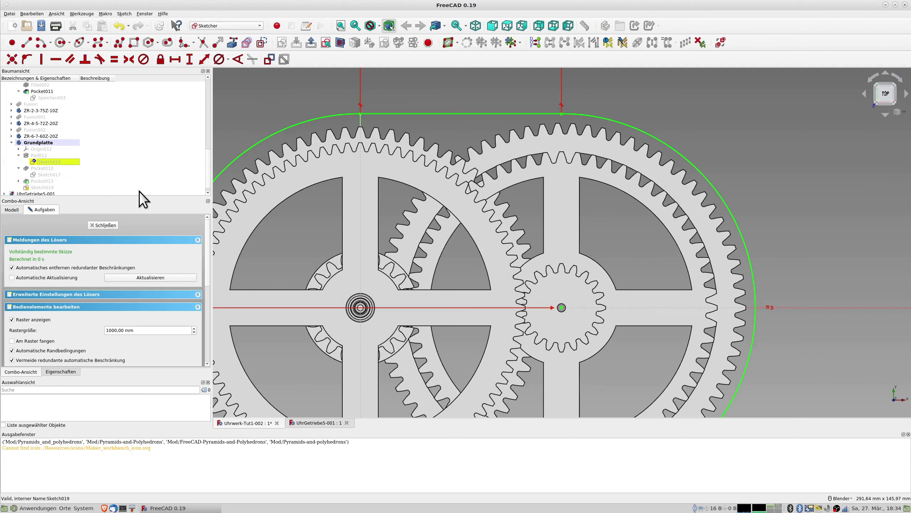
{"action": "scroll", "coordinate": [524, 228], "scroll_direction": "down", "scroll_amount": 6}
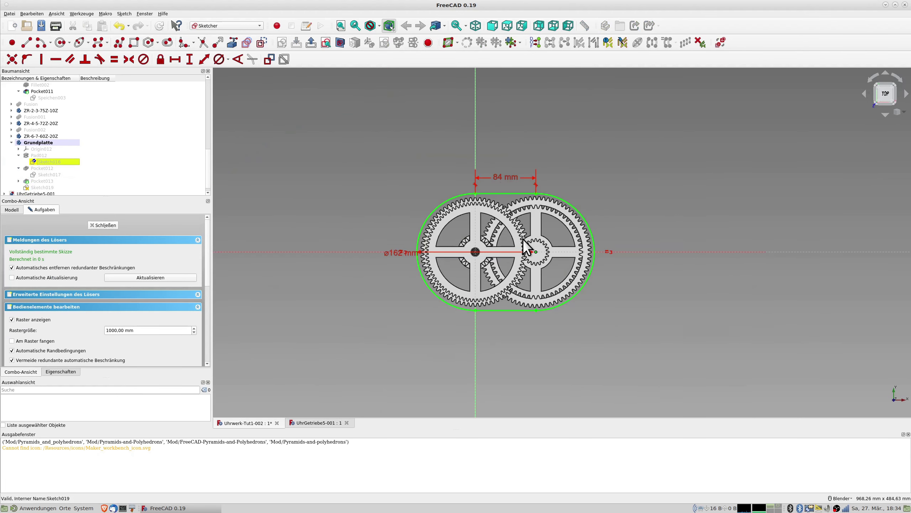
{"action": "scroll", "coordinate": [392, 271], "scroll_direction": "up", "scroll_amount": 4}
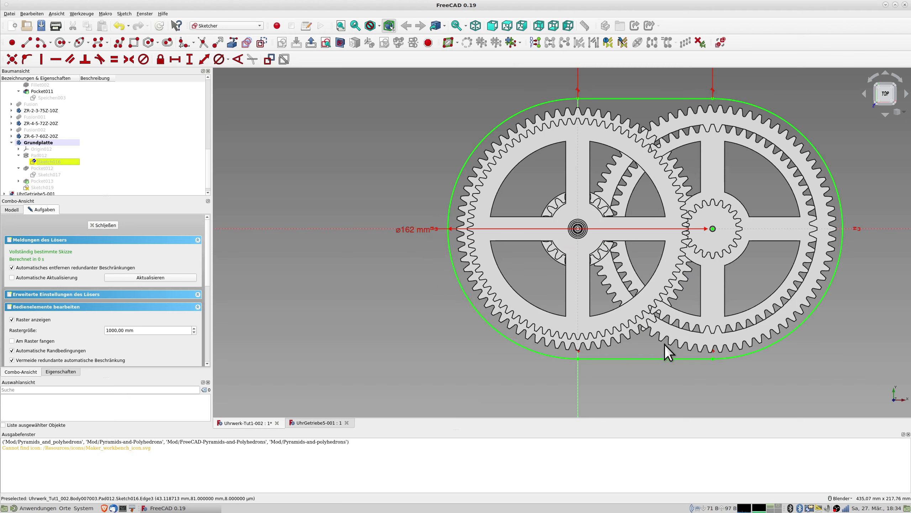
{"action": "scroll", "coordinate": [74, 183], "scroll_direction": "down", "scroll_amount": 1}
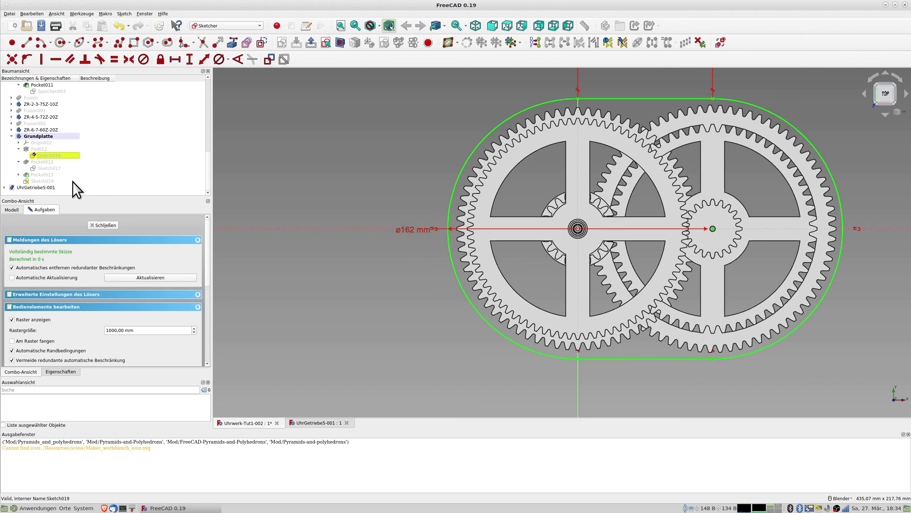
- Reopen the rectangle sketch and make the outer left corners of the two rectangles symmetric about the horizontal axis
{"action": "double_click", "coordinate": [44, 180]}
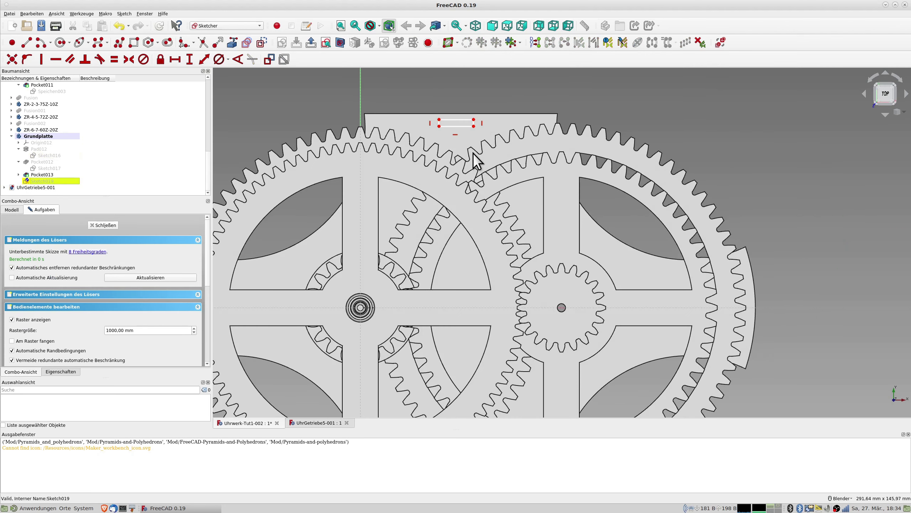
{"action": "left_click", "coordinate": [440, 120]}
{"action": "scroll", "coordinate": [515, 201], "scroll_direction": "down", "scroll_amount": 2}
{"action": "scroll", "coordinate": [516, 201], "scroll_direction": "down", "scroll_amount": 2}
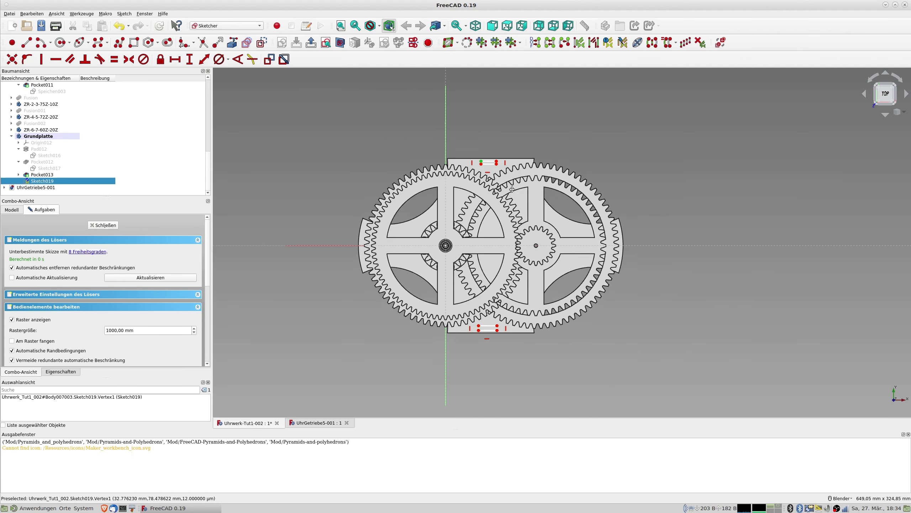
{"action": "middle_click_drag", "start_coordinate": [485, 160], "coordinate": [495, 119], "text": "shift"}
{"action": "left_click", "coordinate": [497, 100]}
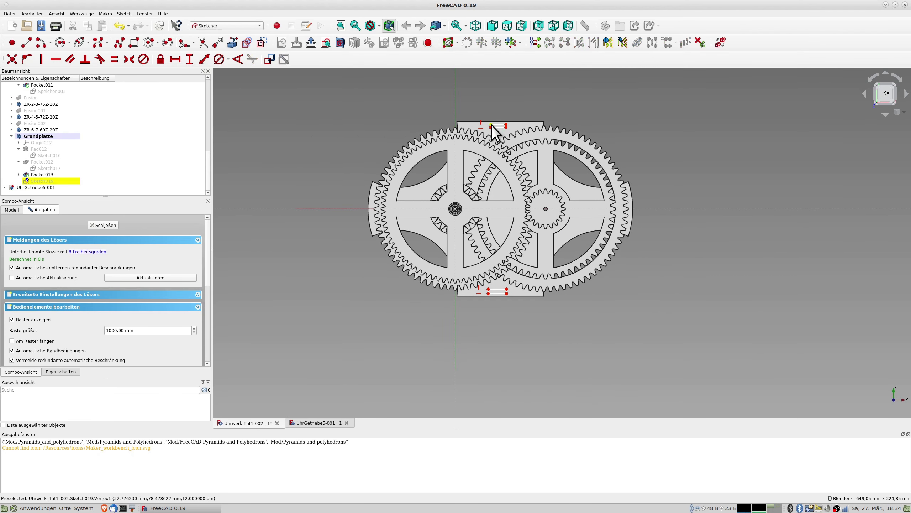
{"action": "left_click", "coordinate": [491, 125]}
{"action": "left_click", "coordinate": [488, 293]}
{"action": "left_click", "coordinate": [346, 209]}
{"action": "left_click", "coordinate": [129, 59]}
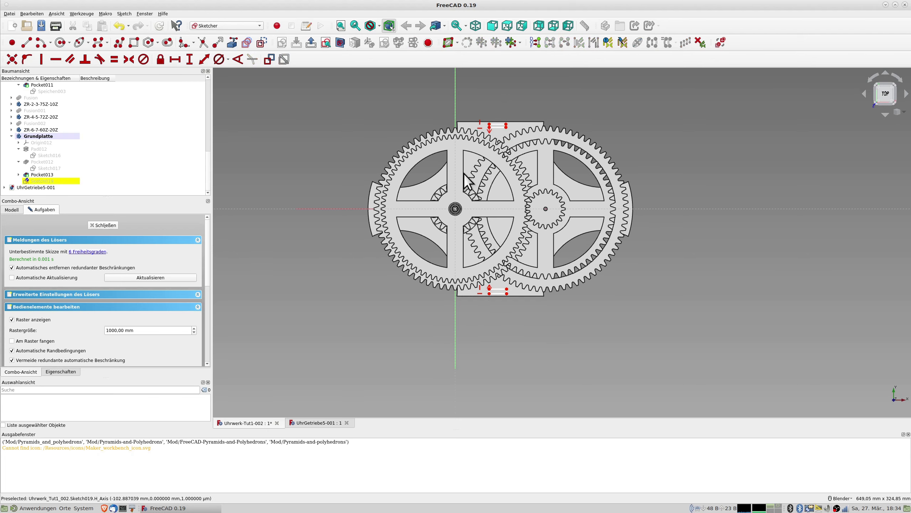
- Make the inner horizontal edges of both rectangles equal in length and set the upper rectangle's horizontal length to 16 mm
{"action": "left_click", "coordinate": [498, 127]}
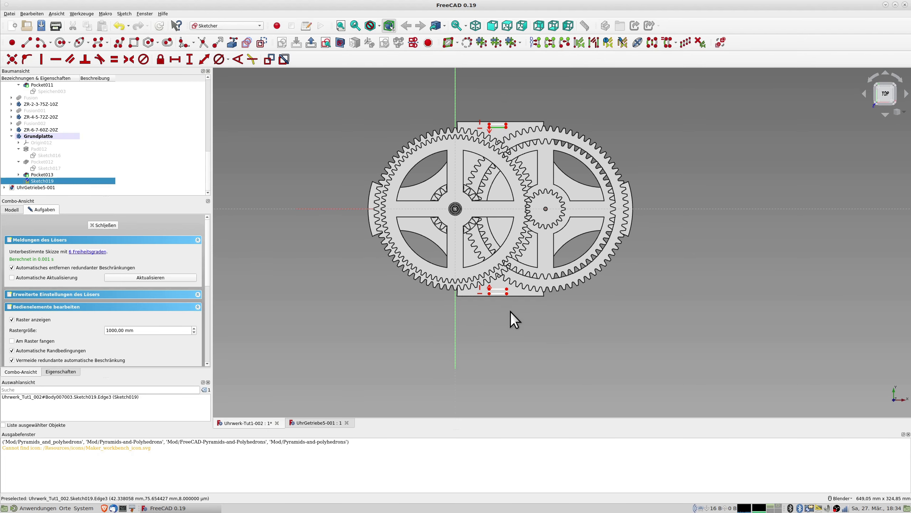
{"action": "left_click", "coordinate": [501, 293]}
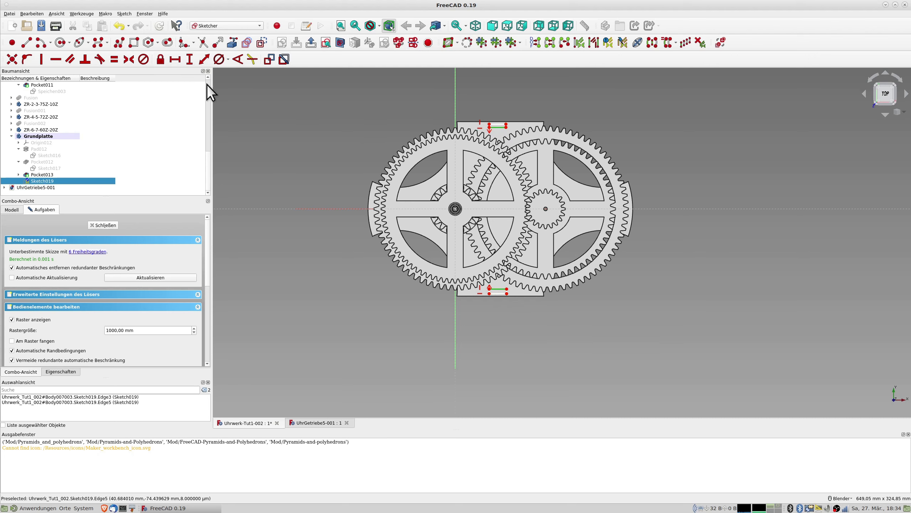
{"action": "left_click", "coordinate": [115, 59]}
{"action": "left_click", "coordinate": [499, 125]}
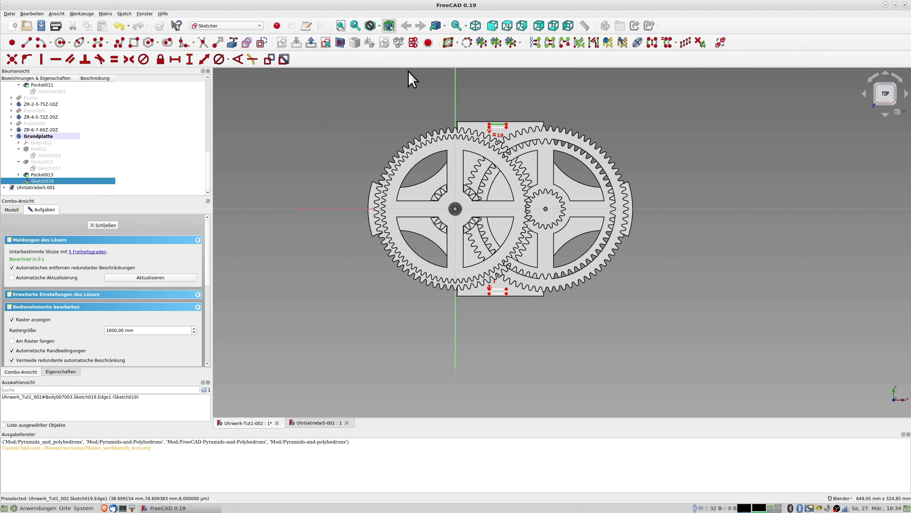
{"action": "left_click", "coordinate": [174, 59]}
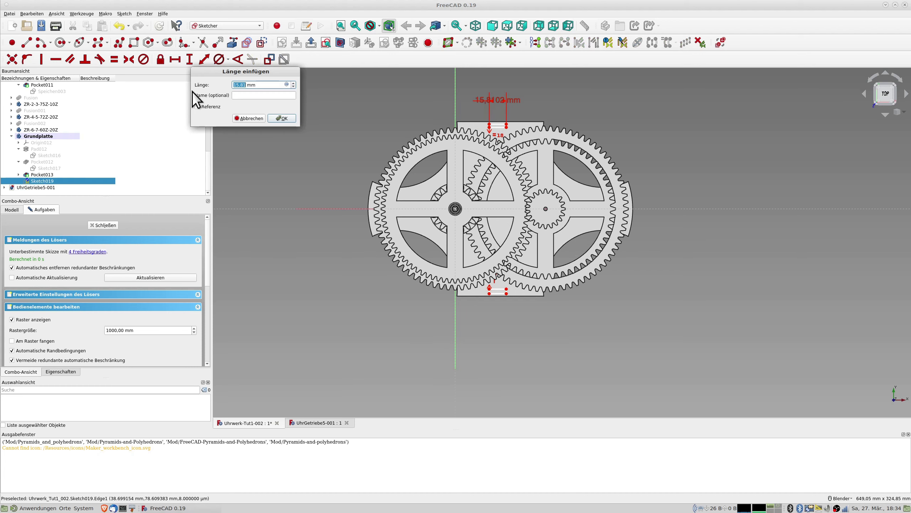
{"action": "type", "text": "16"}
{"action": "key", "text": "Return"}
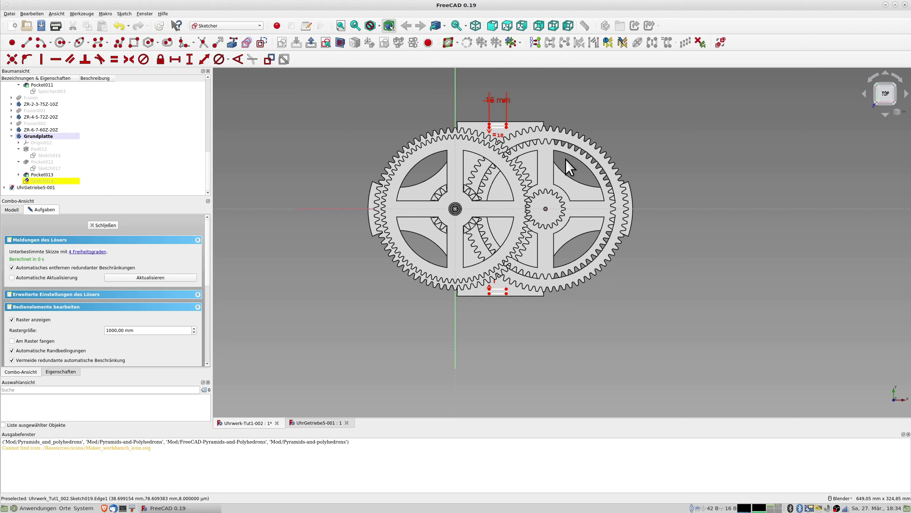
- Draw a vertical line through the middle of both rectangles, extending beyond the plate, and convert it to construction geometry
{"action": "scroll", "coordinate": [516, 140], "scroll_direction": "up", "scroll_amount": 2}
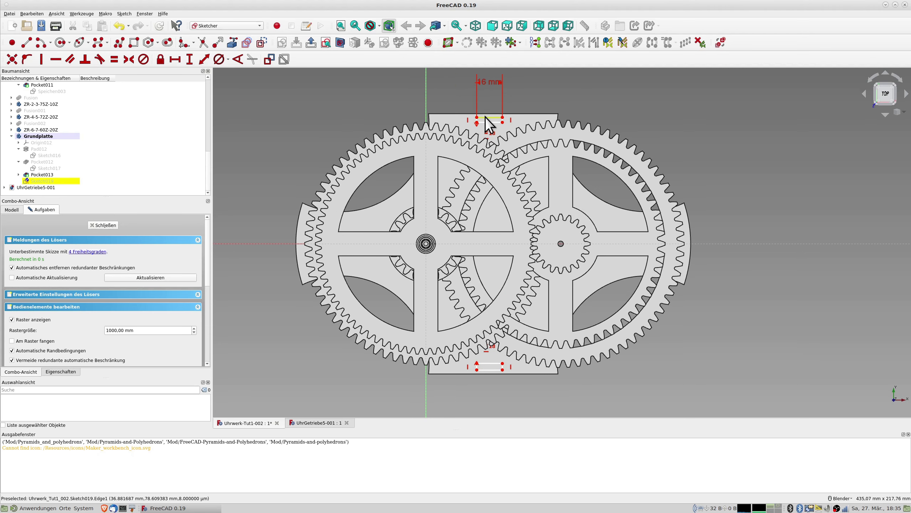
{"action": "scroll", "coordinate": [311, 116], "scroll_direction": "down", "scroll_amount": 2}
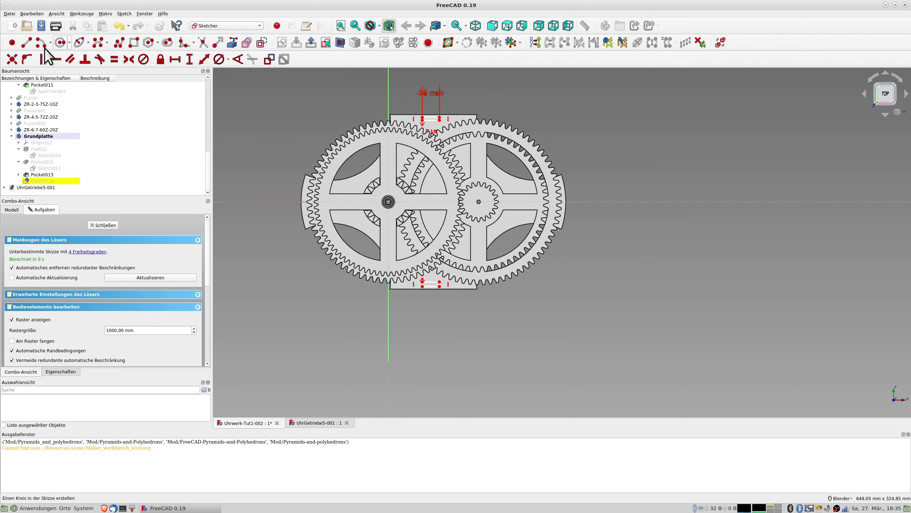
{"action": "left_click", "coordinate": [26, 43]}
{"action": "left_click", "coordinate": [431, 77]}
{"action": "left_click", "coordinate": [434, 347]}
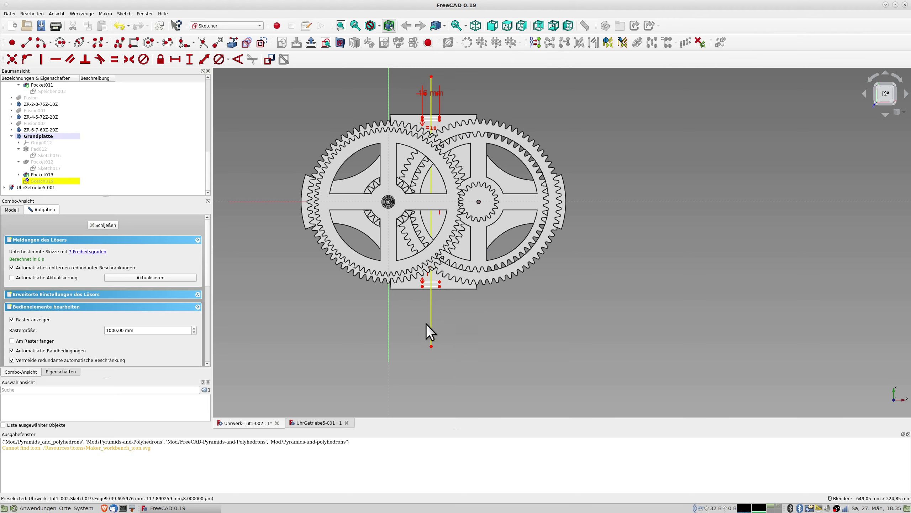
{"action": "left_click", "coordinate": [262, 42]}
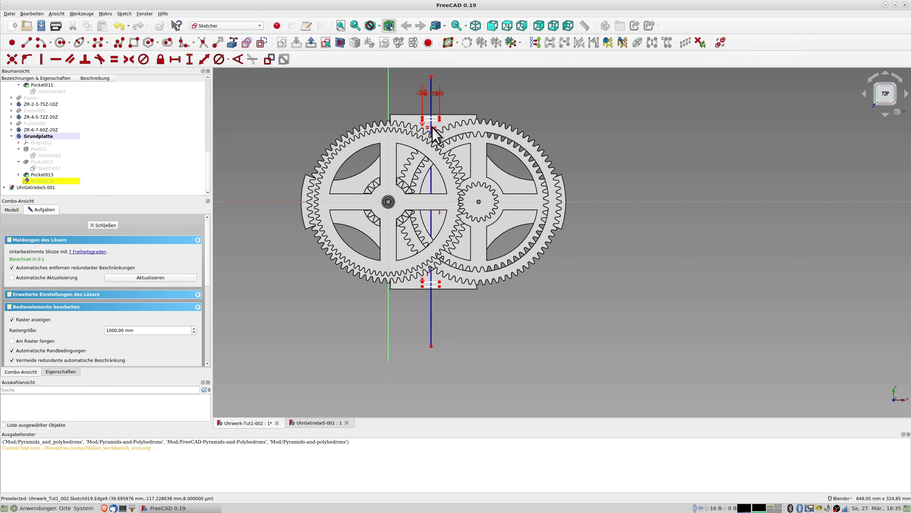
- Constrain the horizontal distance from the vertical axis to the construction line's lower endpoint with the formula 84/2
{"action": "left_click", "coordinate": [431, 347]}
{"action": "left_click", "coordinate": [389, 333]}
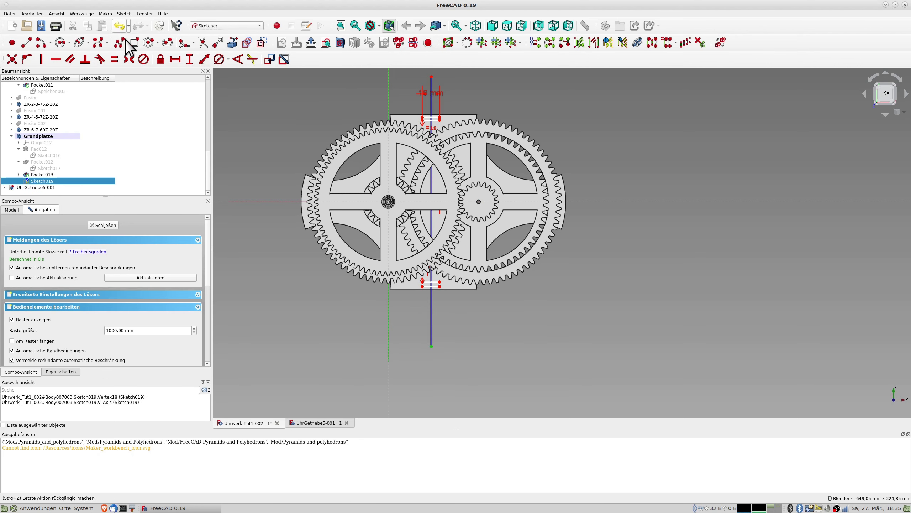
{"action": "left_click", "coordinate": [175, 59]}
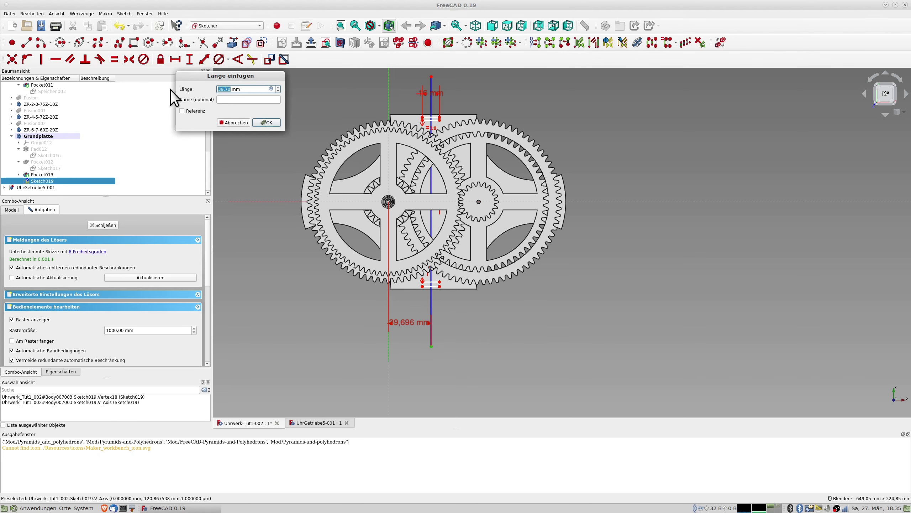
{"action": "left_click", "coordinate": [271, 88]}
{"action": "type", "text": "8"}
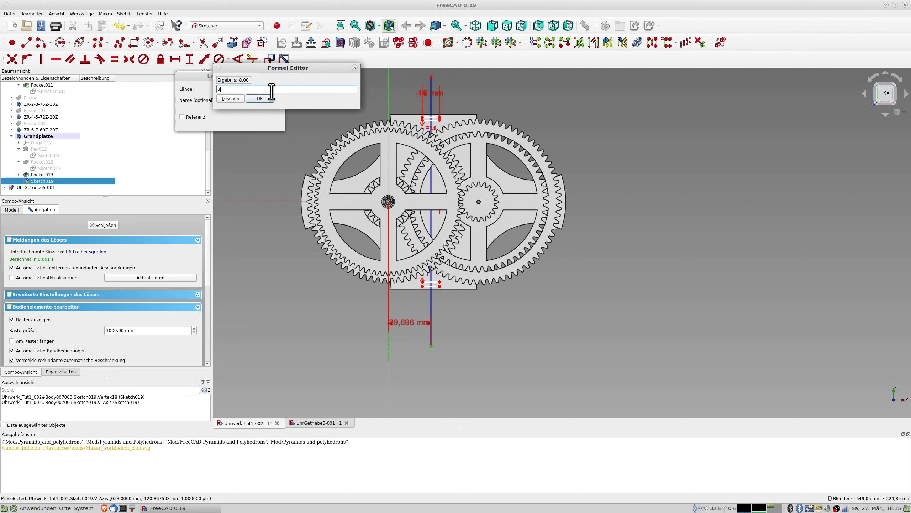
{"action": "type", "text": "4/2"}
{"action": "key", "text": "Return"}
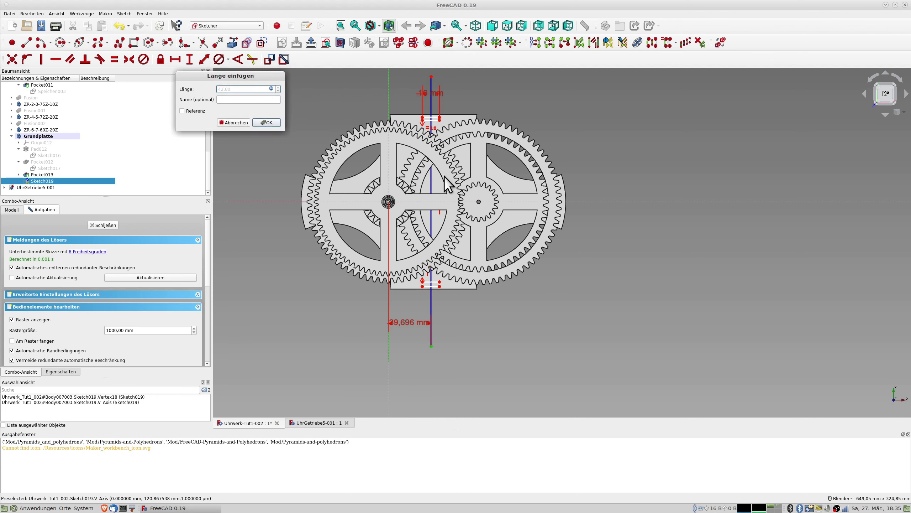
{"action": "left_click", "coordinate": [267, 123]}
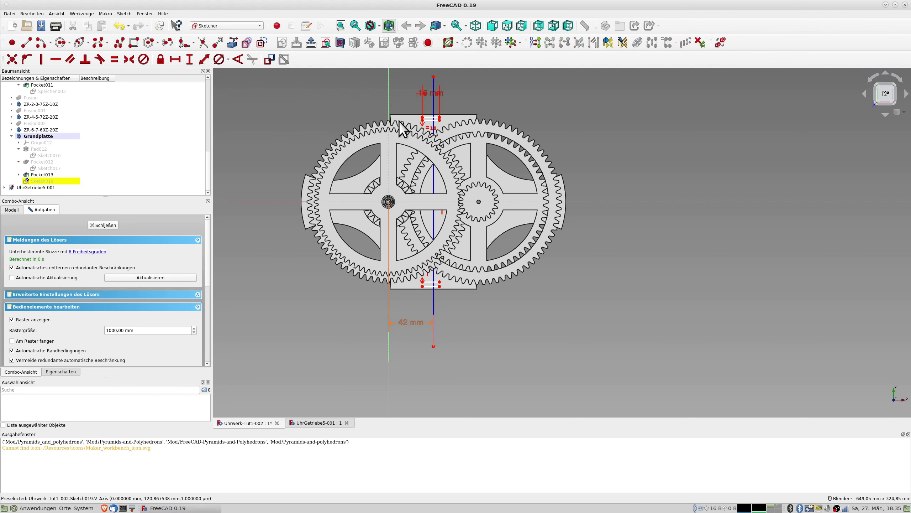
{"action": "left_click", "coordinate": [423, 118]}
{"action": "left_click", "coordinate": [440, 119]}
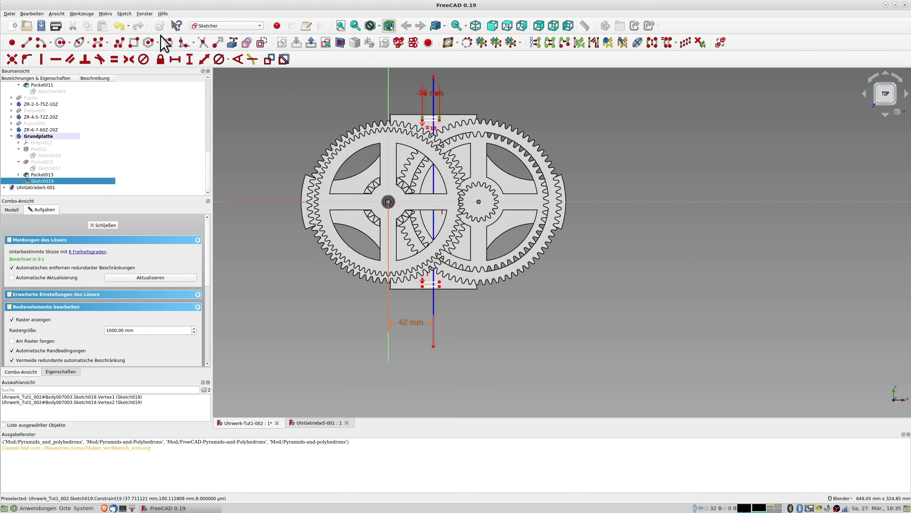
{"action": "left_click", "coordinate": [129, 58]}
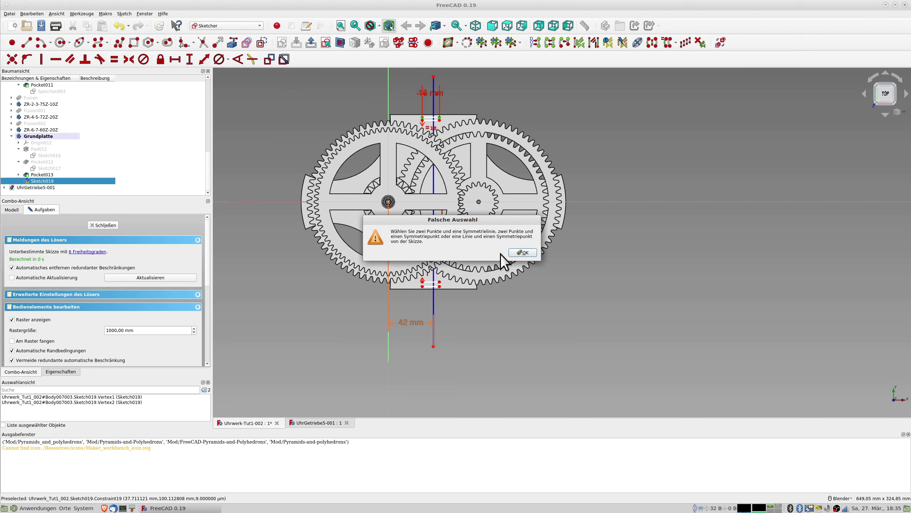
{"action": "left_click", "coordinate": [522, 253]}
{"action": "left_click", "coordinate": [474, 86]}
- Make the upper rectangle's two outer corners symmetric about the vertical construction line
{"action": "left_click", "coordinate": [423, 117]}
{"action": "left_click", "coordinate": [440, 117]}
{"action": "left_click", "coordinate": [435, 108]}
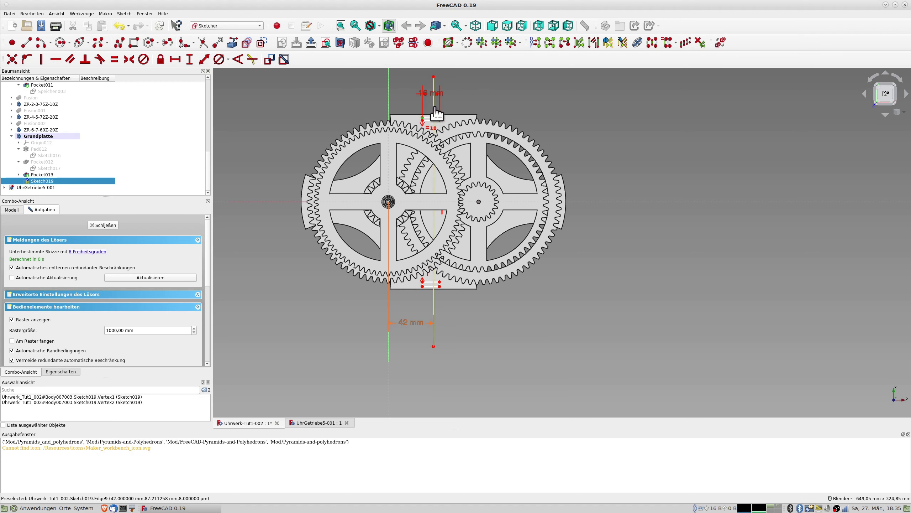
{"action": "left_click", "coordinate": [127, 60]}
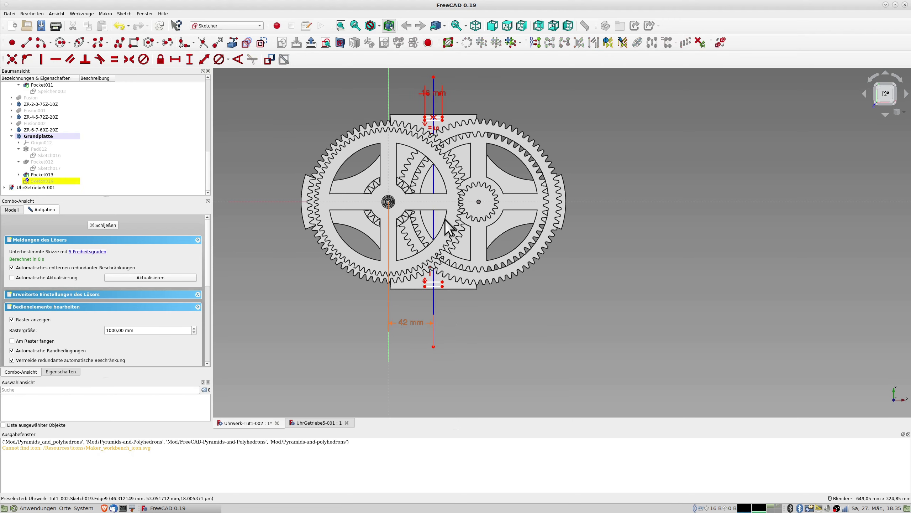
- Make the right vertical edges of the lower and upper rectangles equal in length
{"action": "scroll", "coordinate": [447, 292], "scroll_direction": "up", "scroll_amount": 2}
{"action": "scroll", "coordinate": [447, 292], "scroll_direction": "up", "scroll_amount": 2}
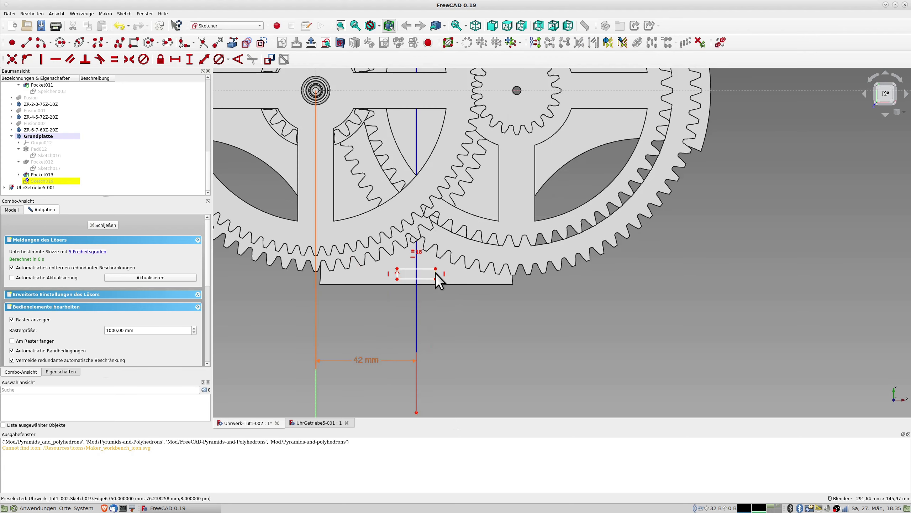
{"action": "left_click", "coordinate": [435, 272]}
{"action": "scroll", "coordinate": [499, 236], "scroll_direction": "down", "scroll_amount": 8}
{"action": "scroll", "coordinate": [508, 226], "scroll_direction": "up", "scroll_amount": 8}
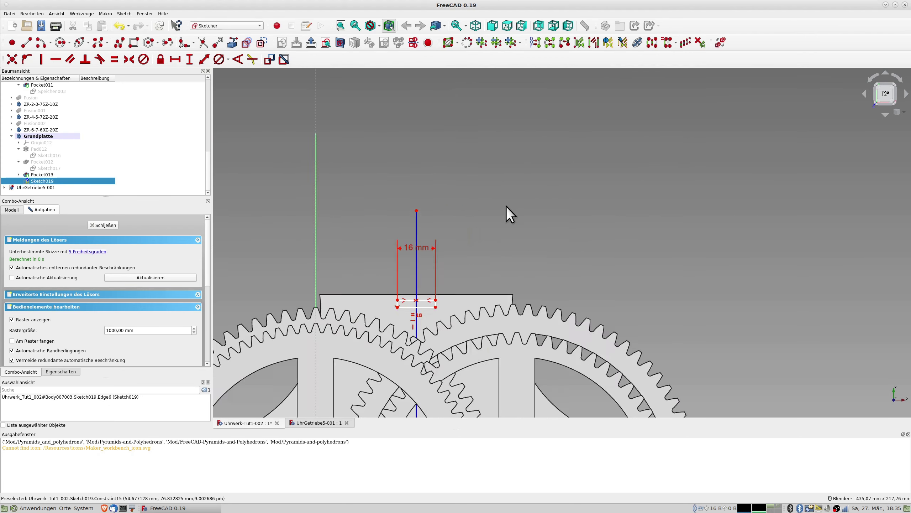
{"action": "left_click", "coordinate": [401, 352]}
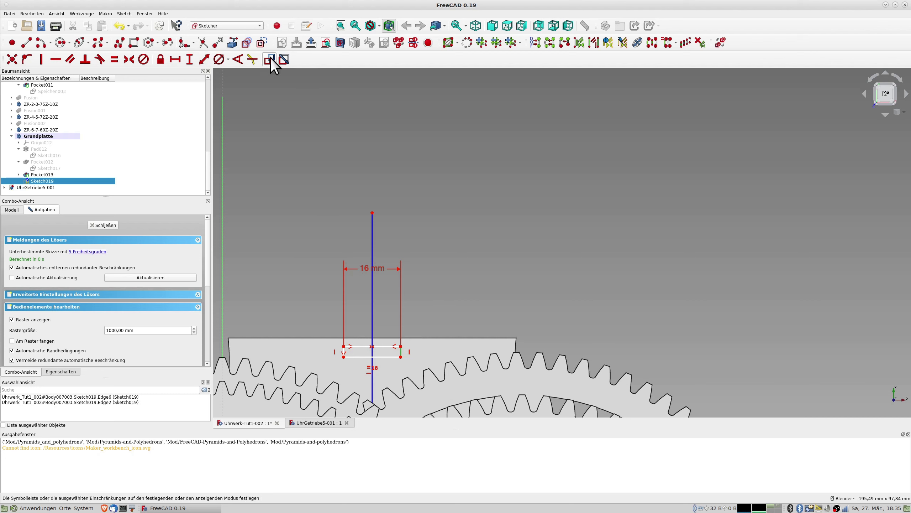
{"action": "left_click", "coordinate": [113, 60]}
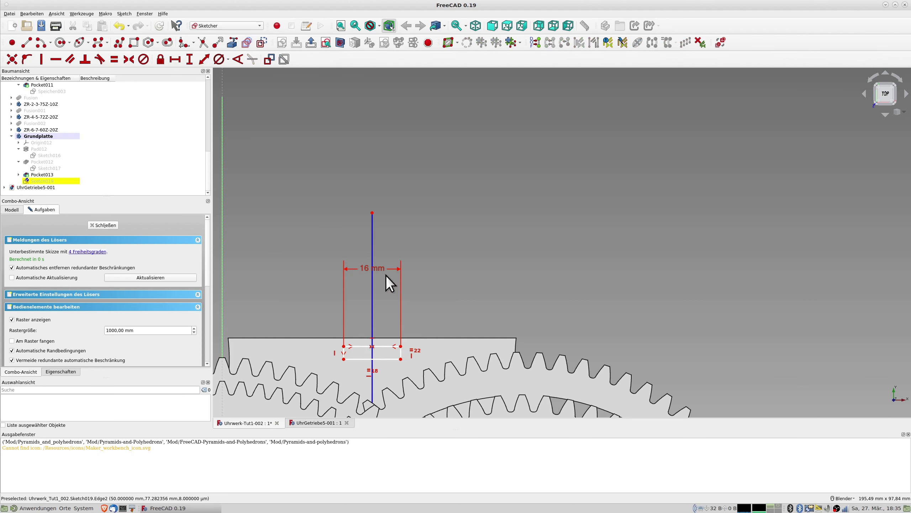
- Constrain the vertical length of the upper rectangle's right edge to 4 mm
{"action": "left_click", "coordinate": [402, 352]}
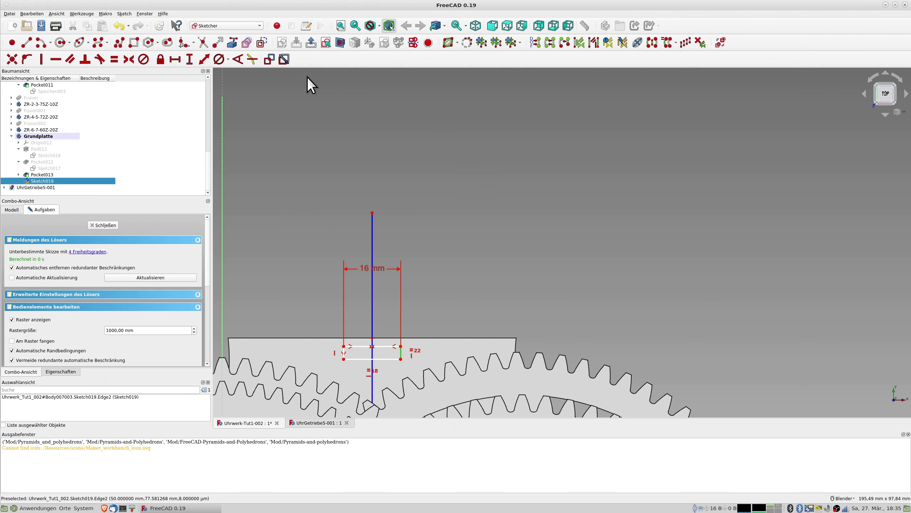
{"action": "left_click", "coordinate": [188, 60]}
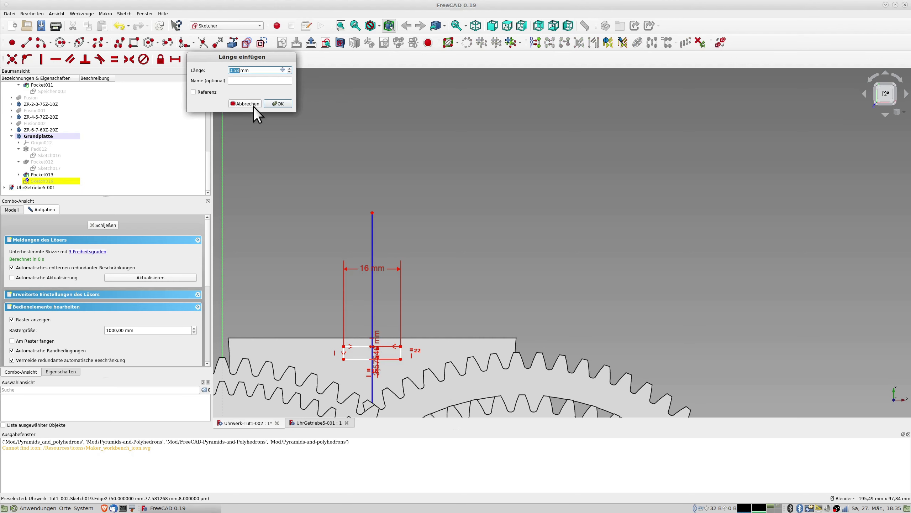
{"action": "type", "text": "4"}
{"action": "key", "text": "Return"}
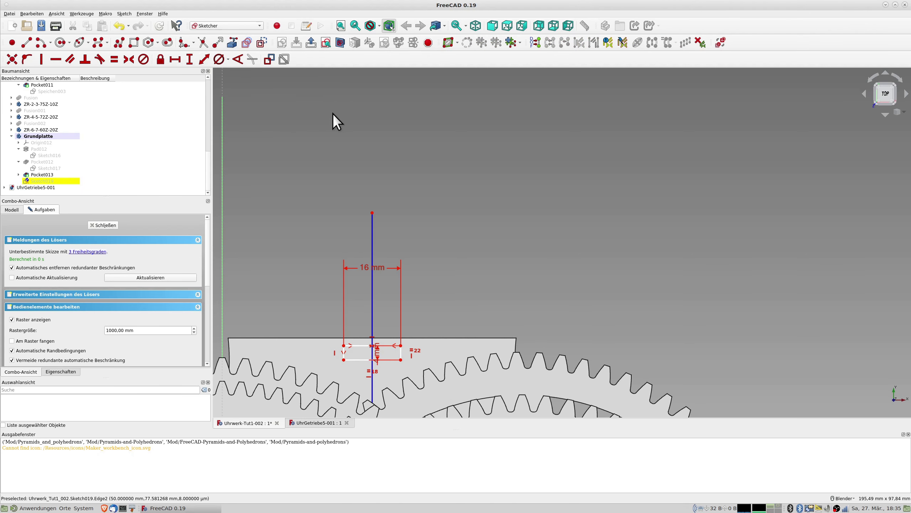
- Constrain the vertical distance between the outer left corners of the upper and lower rectangles to 150 mm
{"action": "scroll", "coordinate": [518, 359], "scroll_direction": "down", "scroll_amount": 2}
{"action": "scroll", "coordinate": [503, 349], "scroll_direction": "down", "scroll_amount": 2}
{"action": "scroll", "coordinate": [499, 158], "scroll_direction": "up", "scroll_amount": 2}
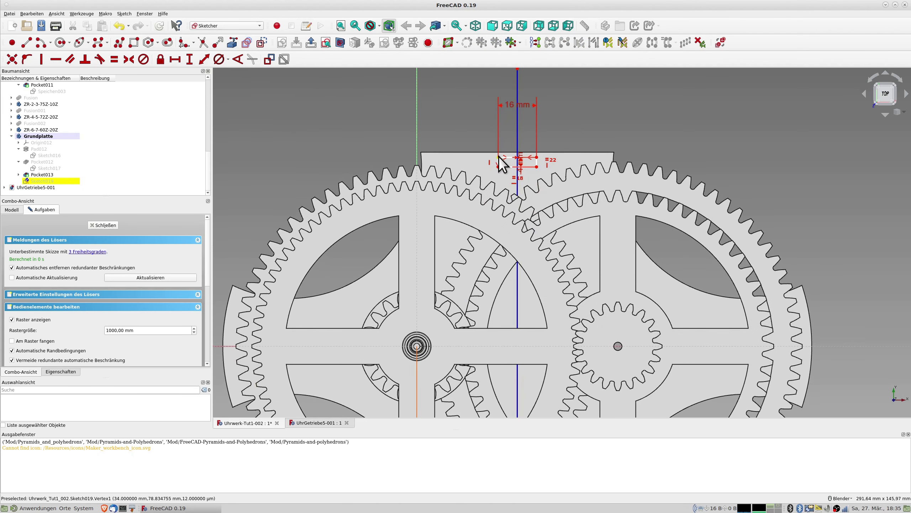
{"action": "left_click", "coordinate": [499, 157]}
{"action": "scroll", "coordinate": [353, 340], "scroll_direction": "down", "scroll_amount": 4}
{"action": "middle_click_drag", "start_coordinate": [353, 340], "coordinate": [352, 168], "text": "shift"}
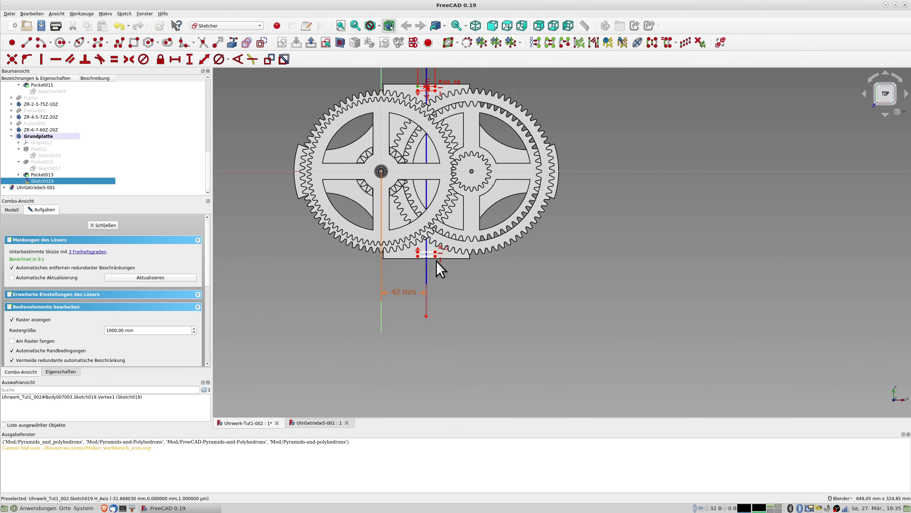
{"action": "left_click", "coordinate": [418, 256]}
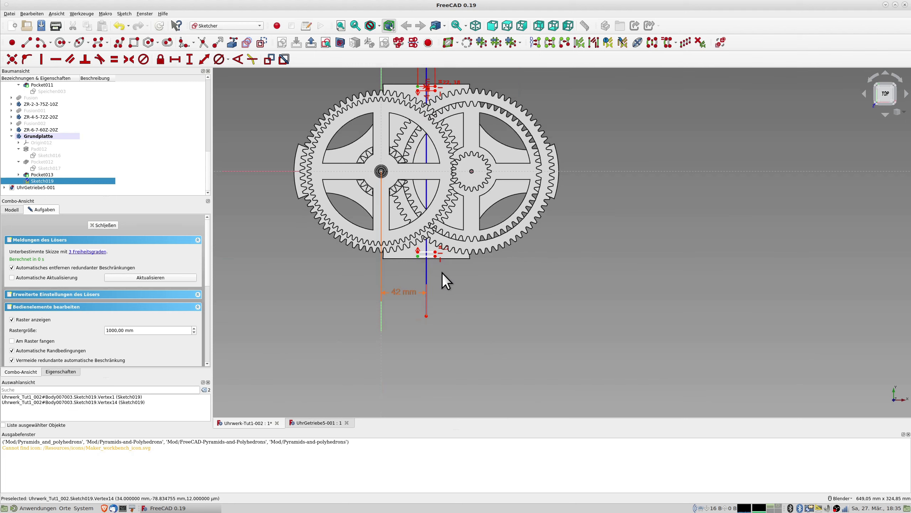
{"action": "left_click", "coordinate": [188, 60]}
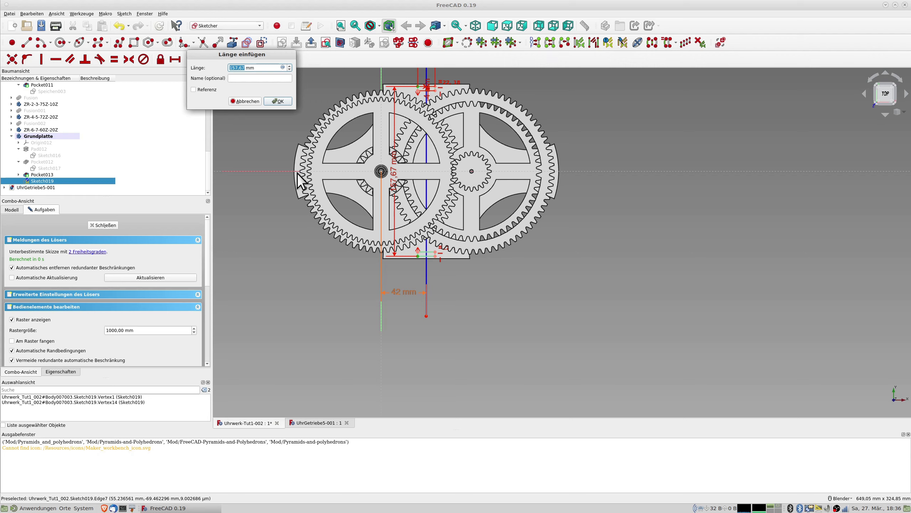
{"action": "type", "text": "1"}
{"action": "key", "text": "Return"}
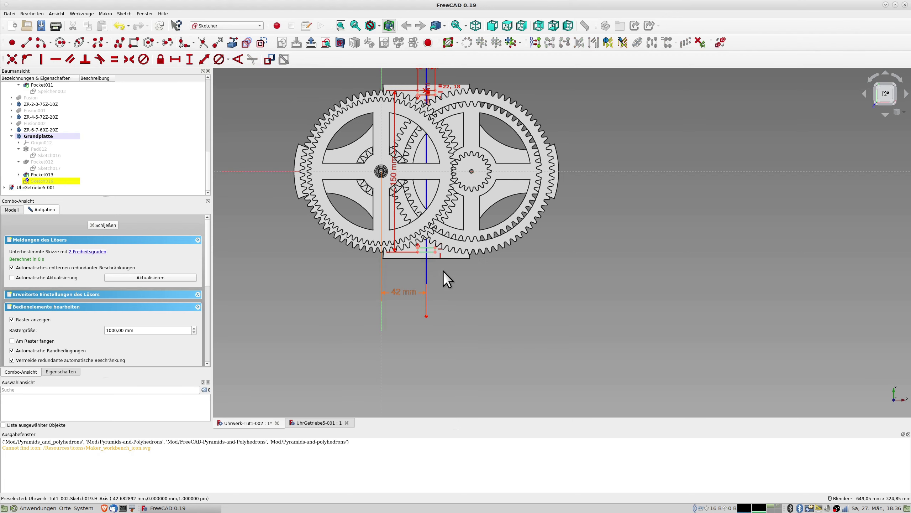
- Move the vertical corner-to-corner dimension clear of the gears' left side and set it to 160 mm
{"action": "scroll", "coordinate": [443, 271], "scroll_direction": "up", "scroll_amount": 2}
{"action": "scroll", "coordinate": [443, 271], "scroll_direction": "down", "scroll_amount": 2}
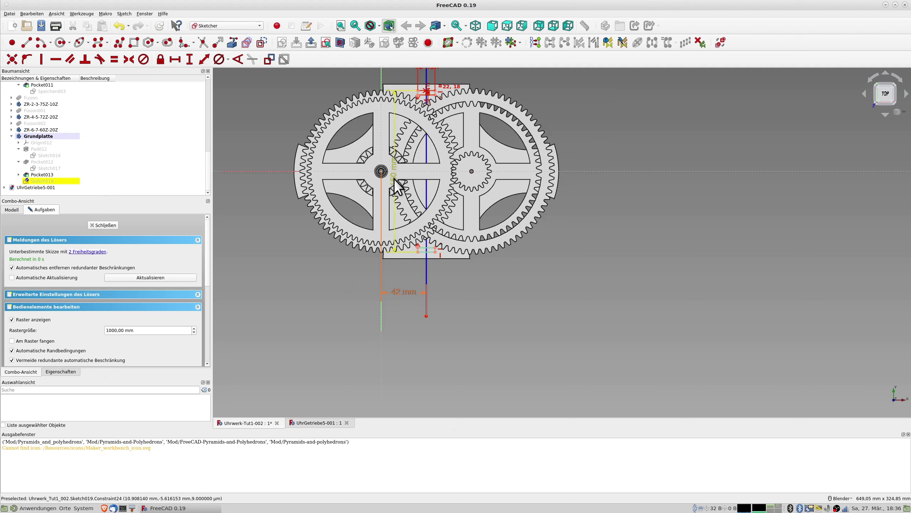
{"action": "left_click_drag", "start_coordinate": [395, 179], "coordinate": [261, 218]}
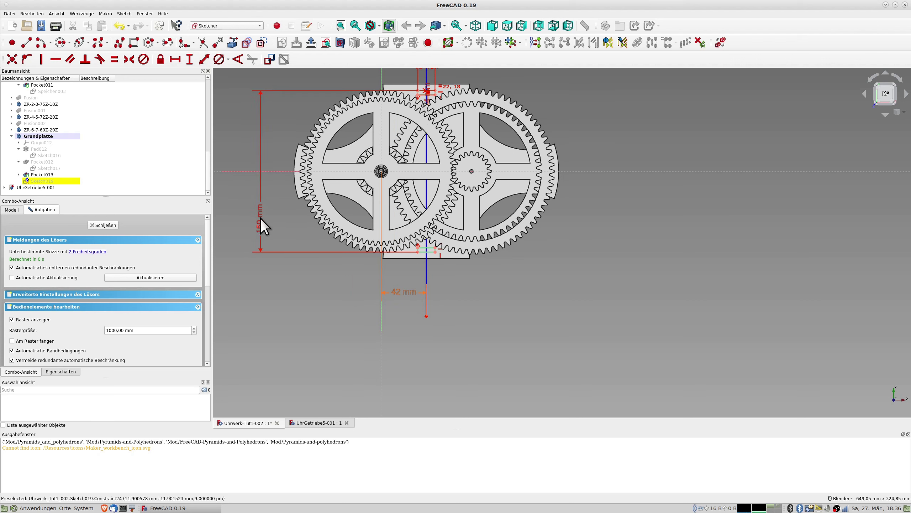
{"action": "double_click", "coordinate": [259, 225]}
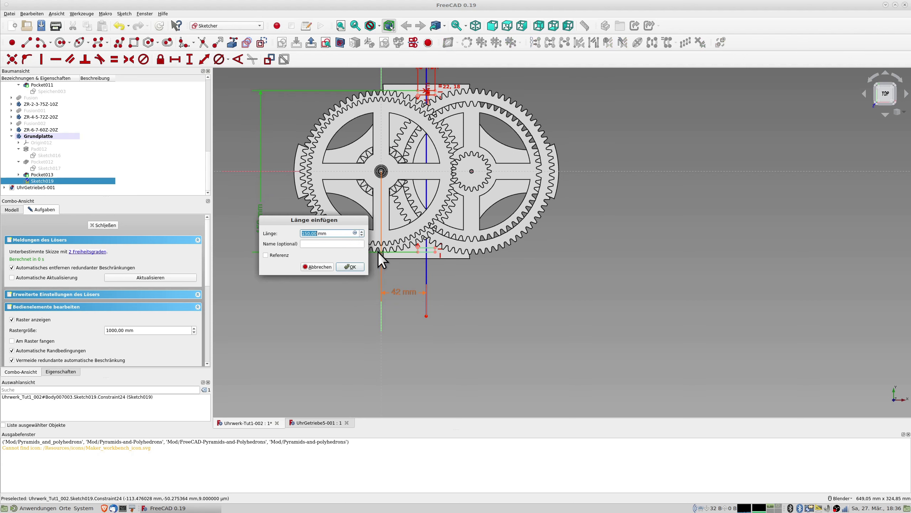
{"action": "type", "text": "160"}
{"action": "key", "text": "Return"}
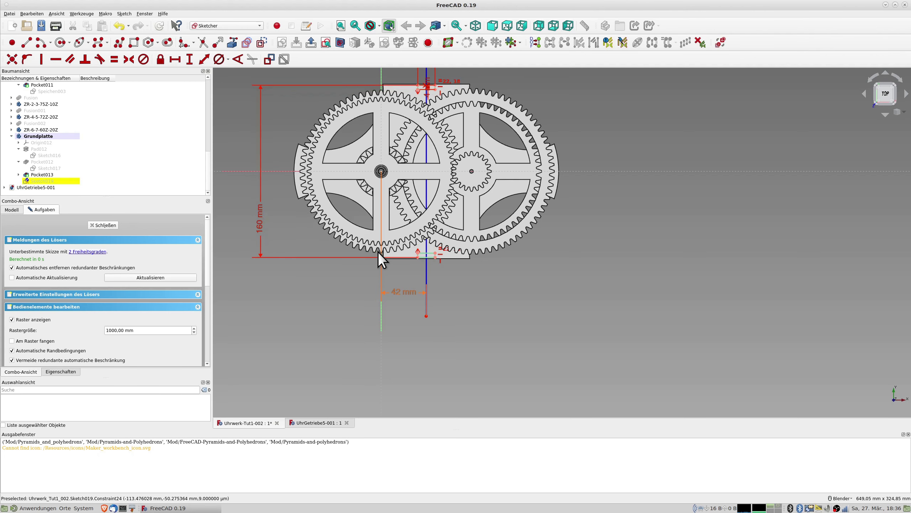
- Set the vertical distance between the rectangles' outer corners to 156 mm
{"action": "left_click", "coordinate": [259, 224]}
{"action": "double_click", "coordinate": [259, 224]}
{"action": "type", "text": "1"}
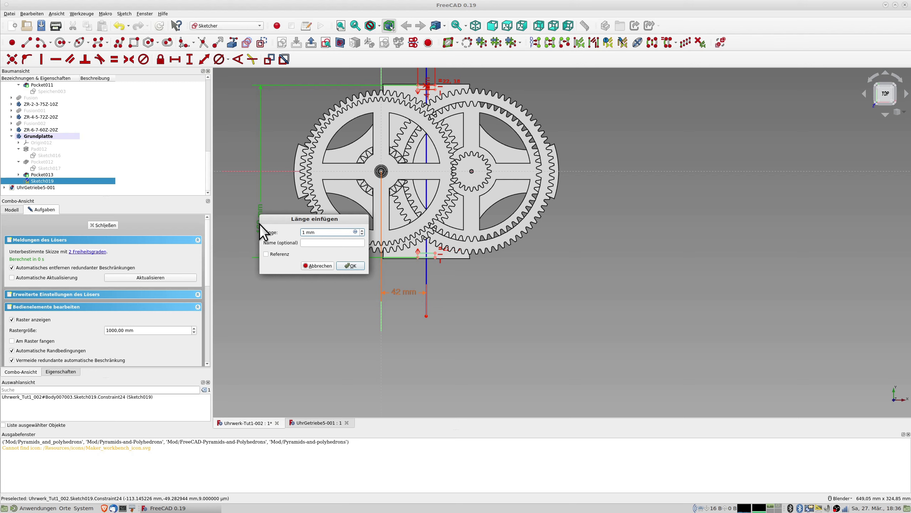
{"action": "type", "text": "56"}
{"action": "key", "text": "Return"}
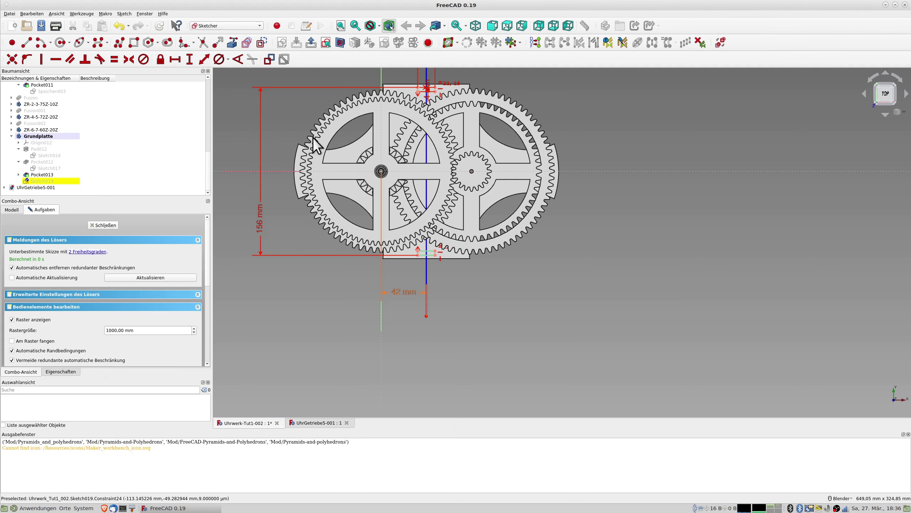
- Edit the base plate pad's outline sketch, move the arc's diameter dimension off the horizontal axis, set it to 170 mm and close the sketch
{"action": "scroll", "coordinate": [465, 88], "scroll_direction": "up", "scroll_amount": 2}
{"action": "scroll", "coordinate": [465, 86], "scroll_direction": "down", "scroll_amount": 2}
{"action": "scroll", "coordinate": [464, 87], "scroll_direction": "up", "scroll_amount": 2}
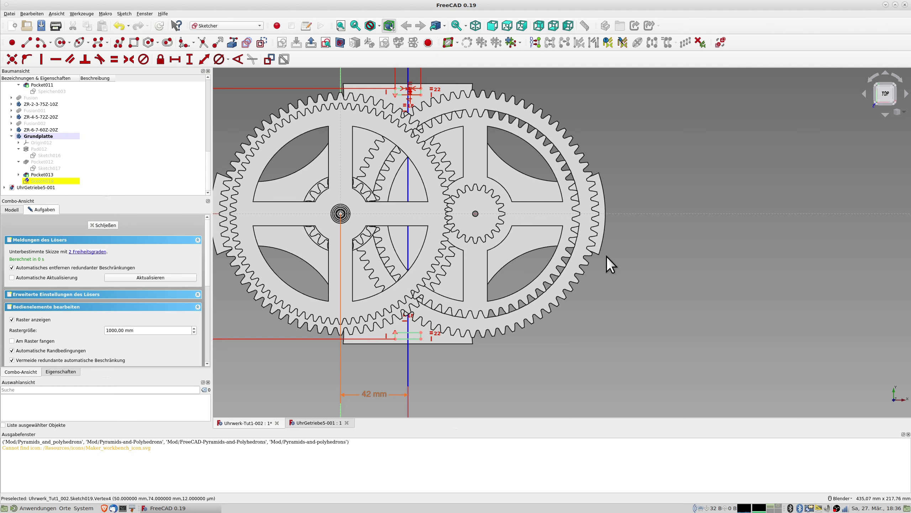
{"action": "scroll", "coordinate": [642, 232], "scroll_direction": "down", "scroll_amount": 2}
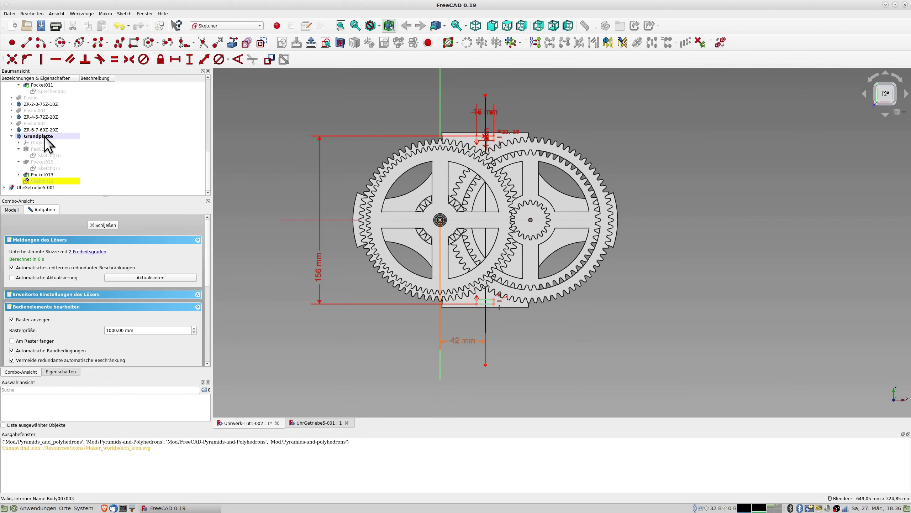
{"action": "double_click", "coordinate": [43, 157]}
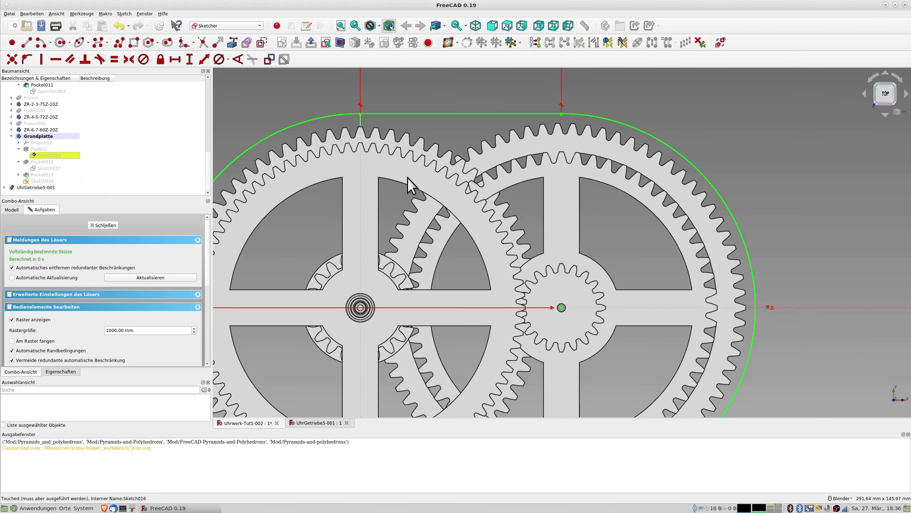
{"action": "scroll", "coordinate": [239, 274], "scroll_direction": "down", "scroll_amount": 2}
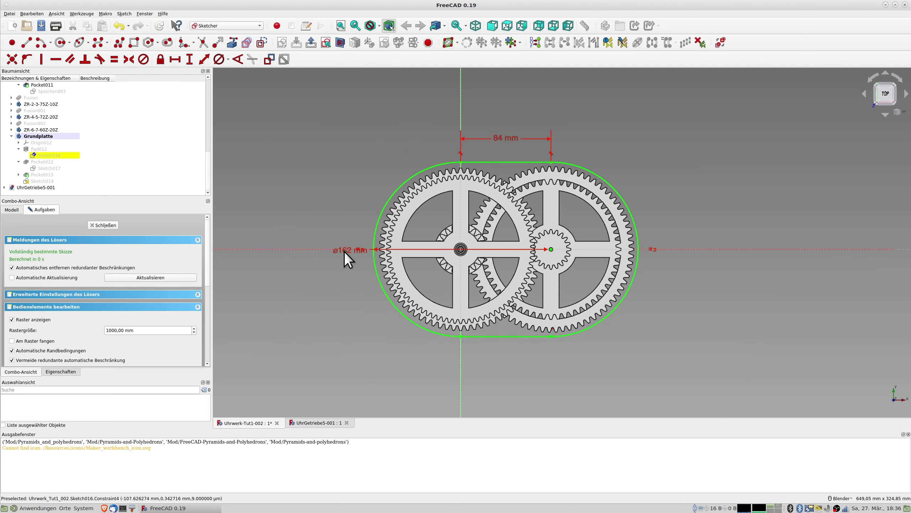
{"action": "left_click_drag", "start_coordinate": [344, 258], "coordinate": [326, 295]}
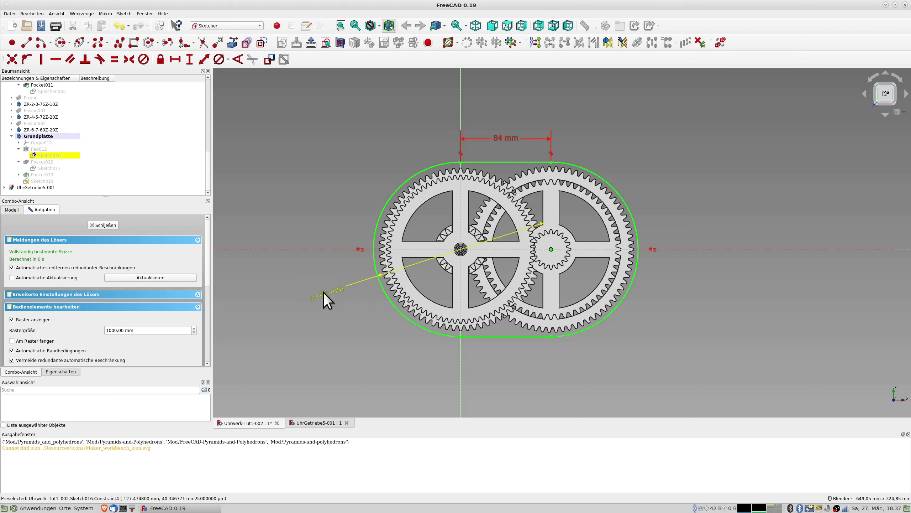
{"action": "double_click", "coordinate": [323, 292]}
{"action": "type", "text": "170"}
{"action": "key", "text": "Return"}
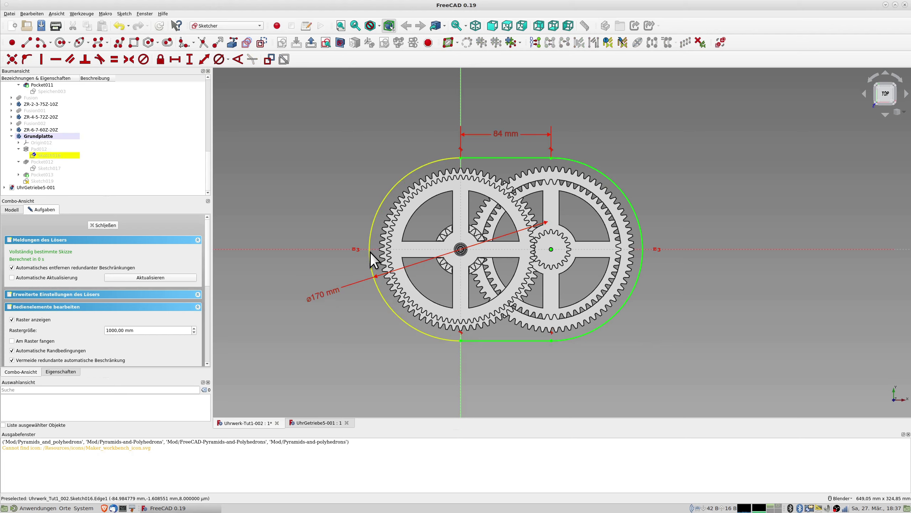
{"action": "left_click", "coordinate": [109, 225]}
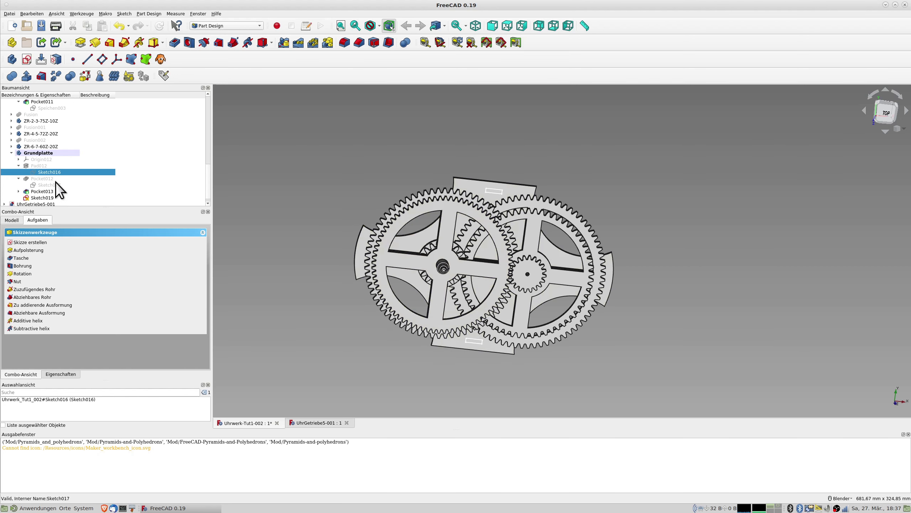
- Open the Grundplatte corner cut-out sketch for editing and move the circle's diameter dimension outside the plate's left side
{"action": "double_click", "coordinate": [43, 185]}
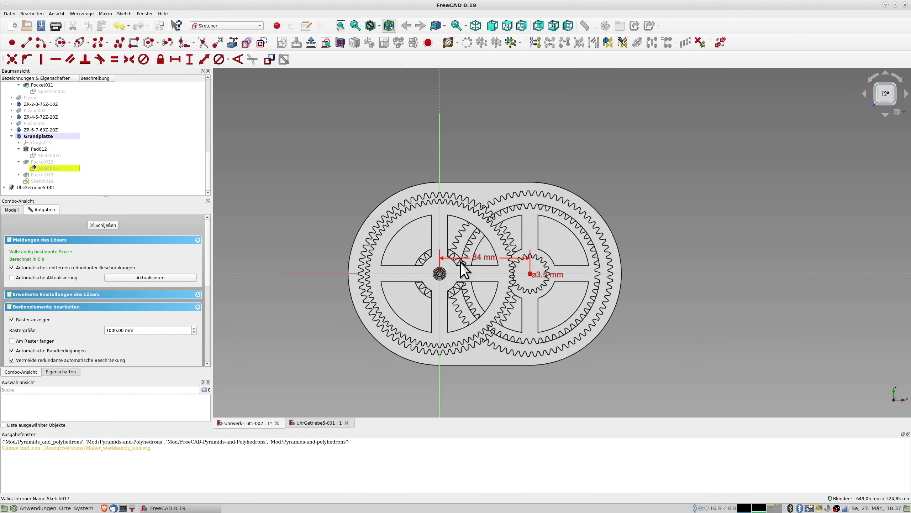
{"action": "left_click", "coordinate": [19, 175]}
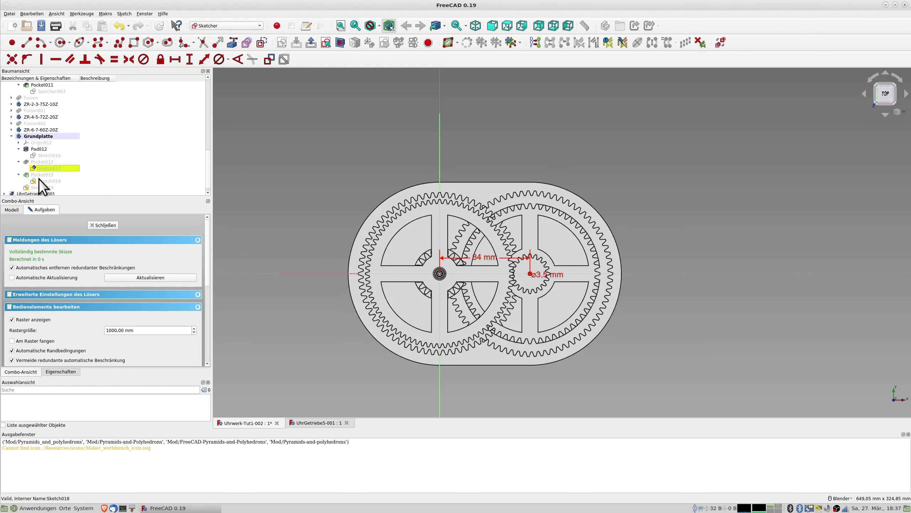
{"action": "left_click", "coordinate": [43, 182]}
{"action": "double_click", "coordinate": [42, 181]}
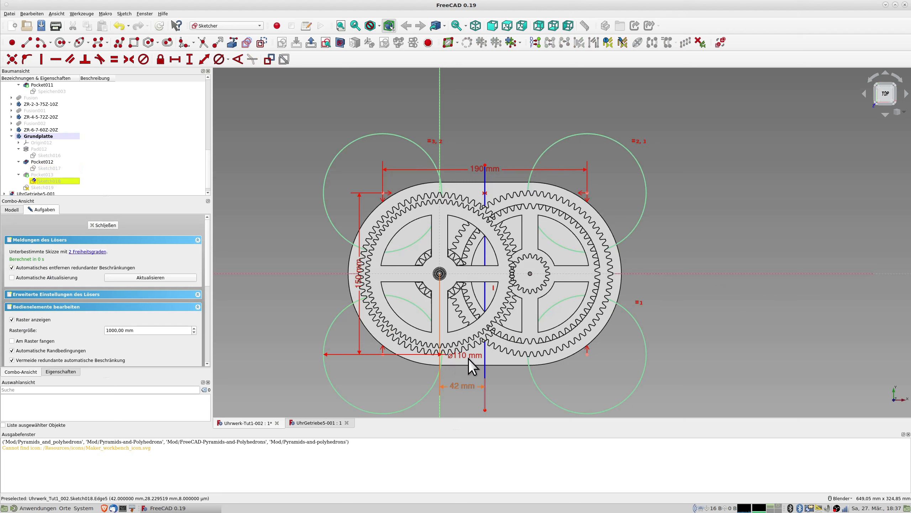
{"action": "left_click_drag", "start_coordinate": [464, 358], "coordinate": [283, 278]}
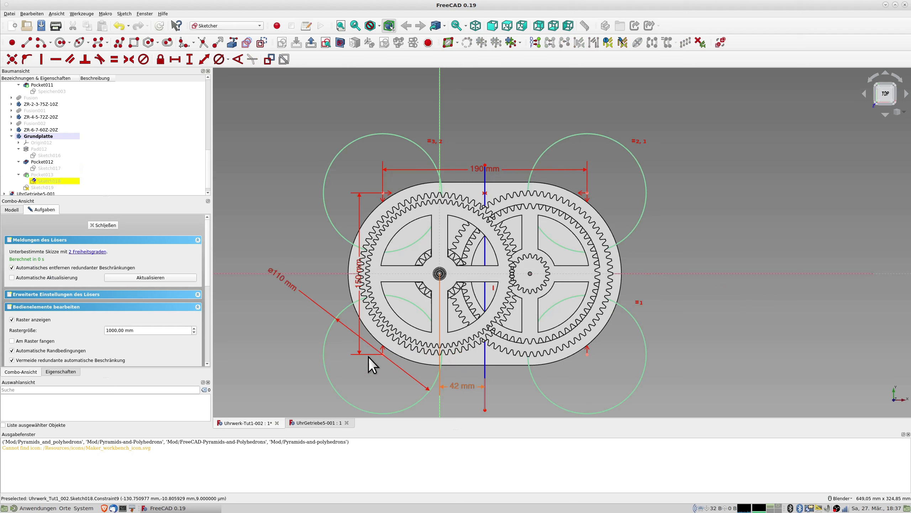
- Set the horizontal distance between the upper cut-out circles' centres to 200 mm
{"action": "double_click", "coordinate": [477, 169]}
{"action": "type", "text": "200"}
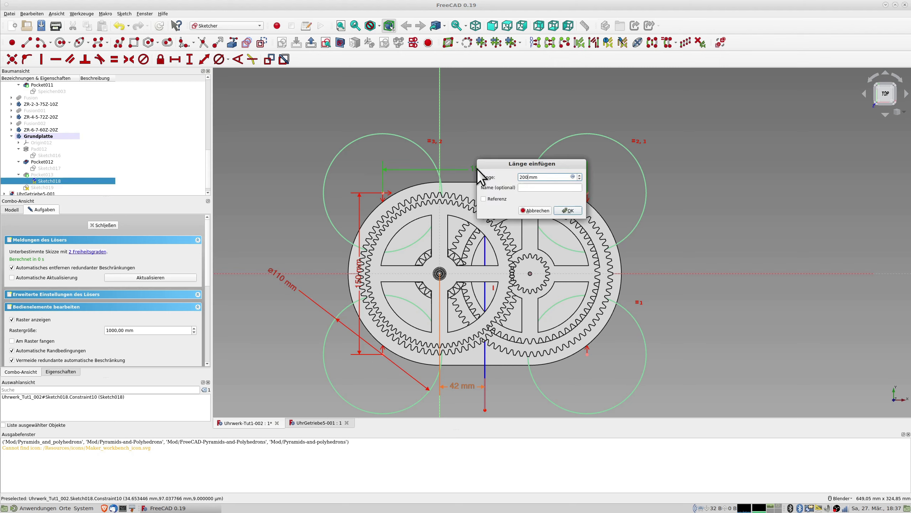
{"action": "key", "text": "Return"}
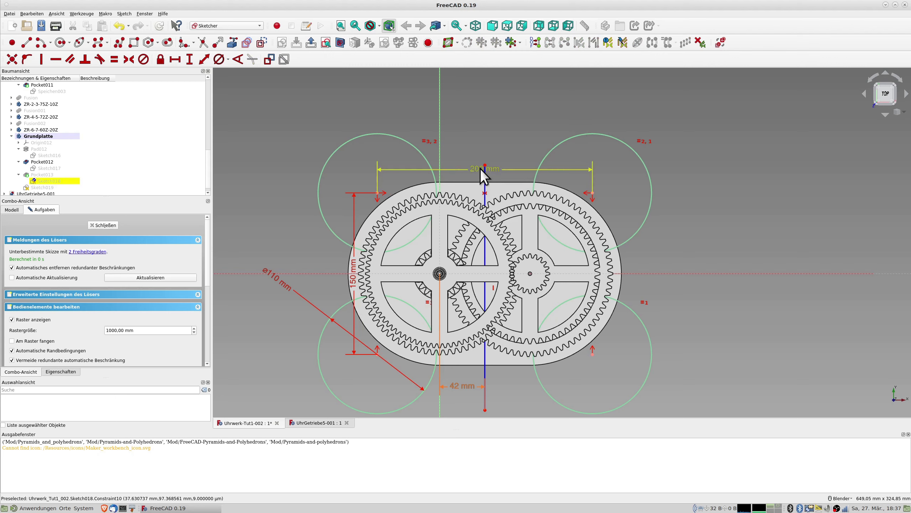
- Widen the horizontal distance between the upper cut-out circles' centres to 230 mm
{"action": "double_click", "coordinate": [480, 168]}
{"action": "type", "text": "230"}
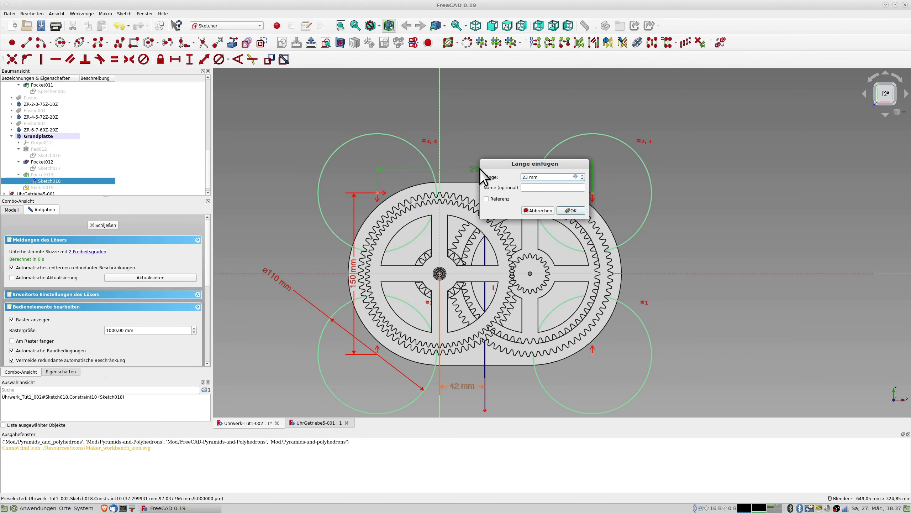
{"action": "key", "text": "Return"}
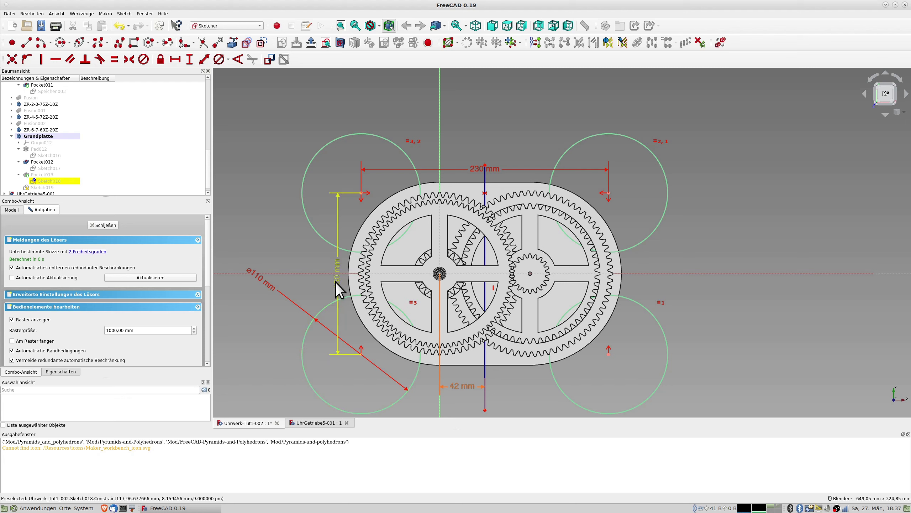
- Set the corner cut-out circles' diameter to 120 mm and close the sketch
{"action": "double_click", "coordinate": [269, 287]}
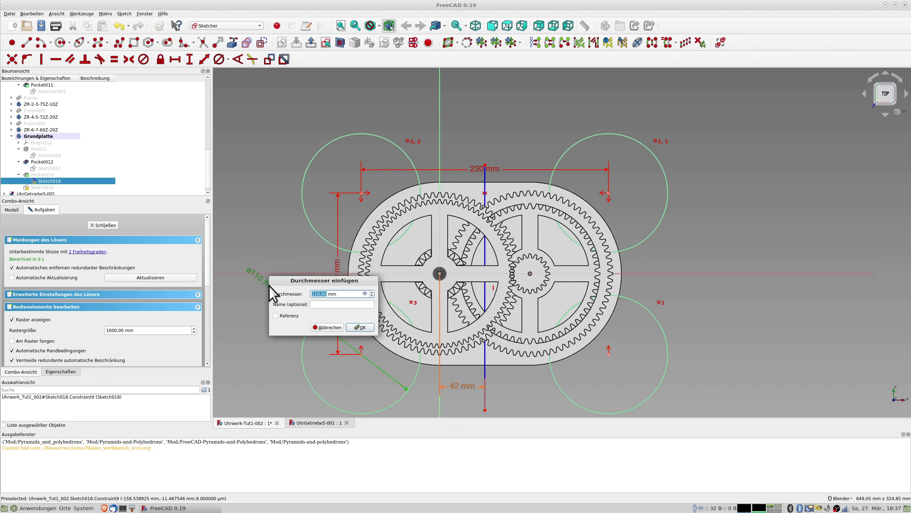
{"action": "type", "text": "120"}
{"action": "key", "text": "Return"}
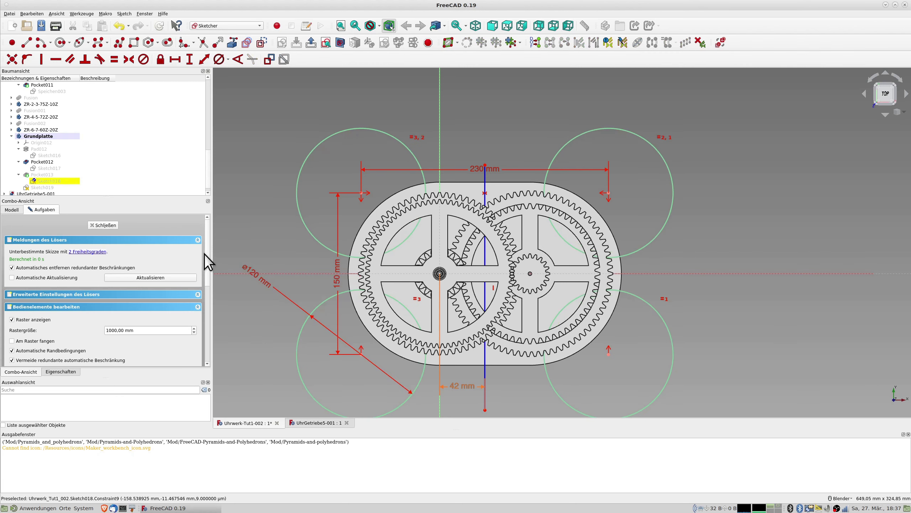
{"action": "left_click", "coordinate": [107, 224]}
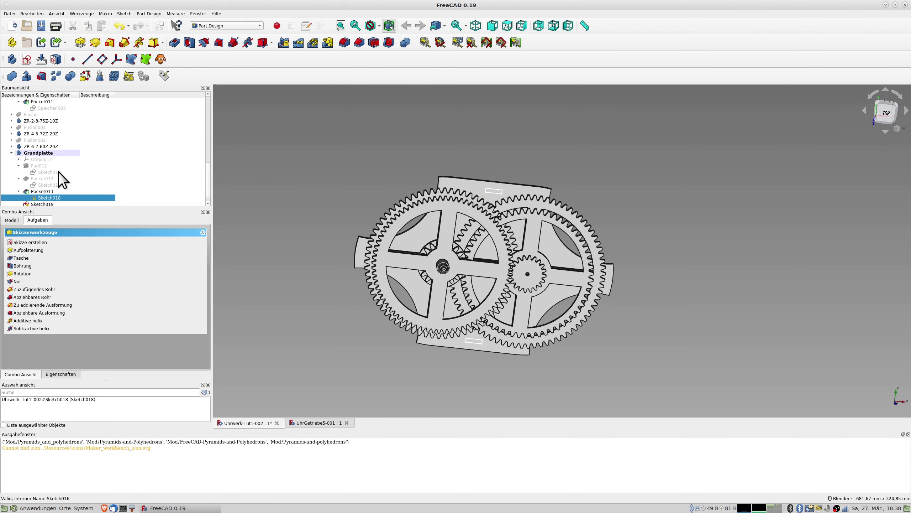
- Open the slot sketch Sketch019 for editing and set the vertical distance between the two slots' outer corners to 160 mm
{"action": "scroll", "coordinate": [61, 196], "scroll_direction": "down", "scroll_amount": 1}
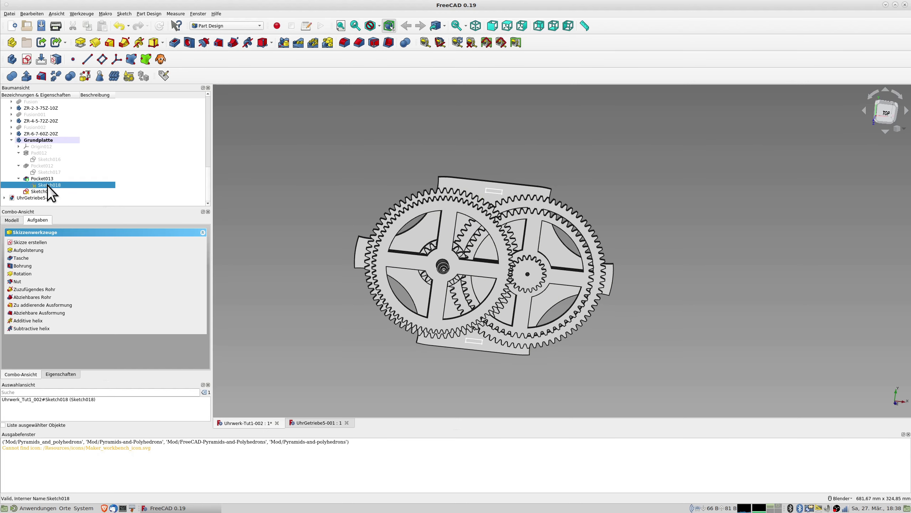
{"action": "double_click", "coordinate": [46, 193]}
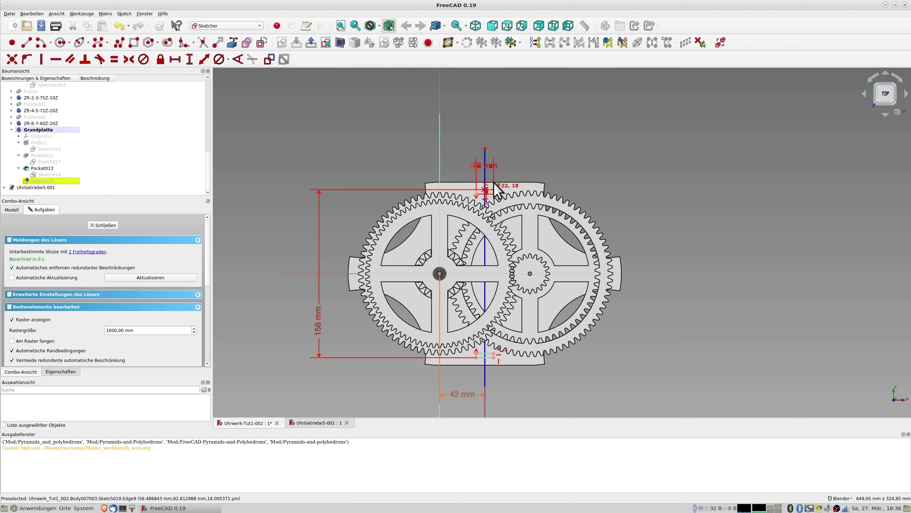
{"action": "scroll", "coordinate": [513, 206], "scroll_direction": "up", "scroll_amount": 2}
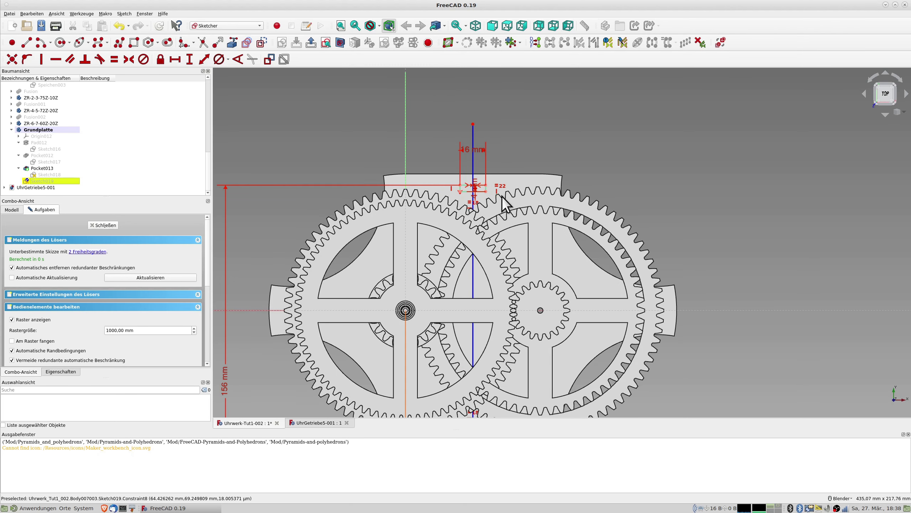
{"action": "double_click", "coordinate": [223, 388]}
{"action": "type", "text": "160"}
{"action": "key", "text": "Return"}
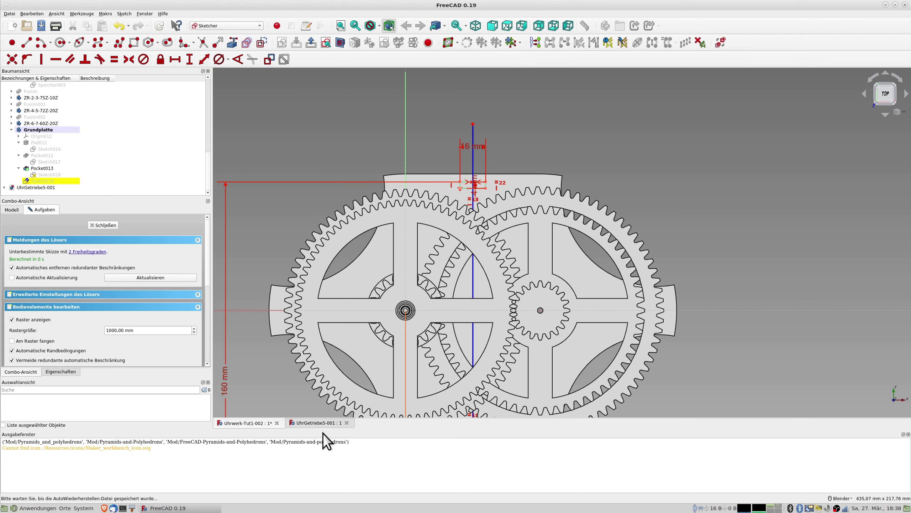
- Draw two upright rectangles about 4 mm wide and 20 mm high, one on each side tab of the plate, crossing the horizontal axis
{"action": "scroll", "coordinate": [262, 393], "scroll_direction": "down", "scroll_amount": 2}
{"action": "mouse_move", "coordinate": [264, 390]}
{"action": "middle_mouse_down", "text": "shift"}
{"action": "mouse_move", "coordinate": [310, 335]}
{"action": "mouse_move", "coordinate": [333, 266]}
{"action": "middle_mouse_up", "text": "shift"}
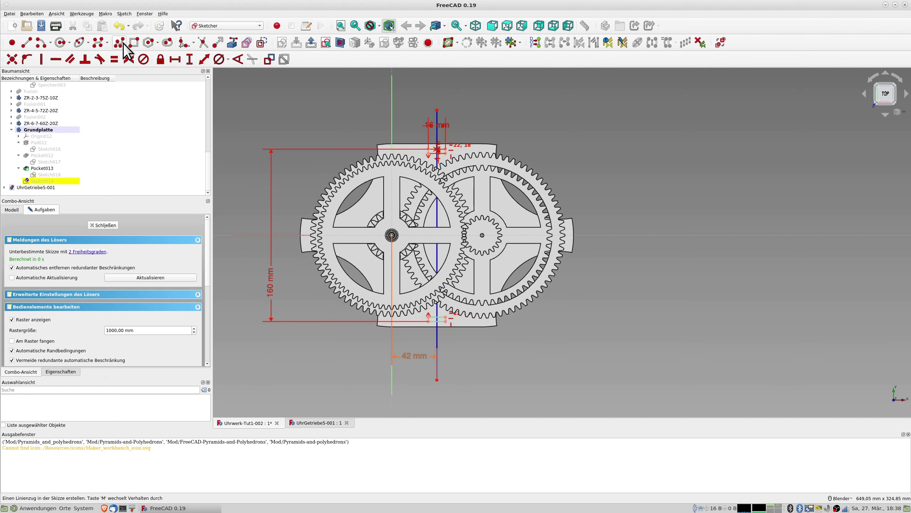
{"action": "left_click", "coordinate": [134, 42]}
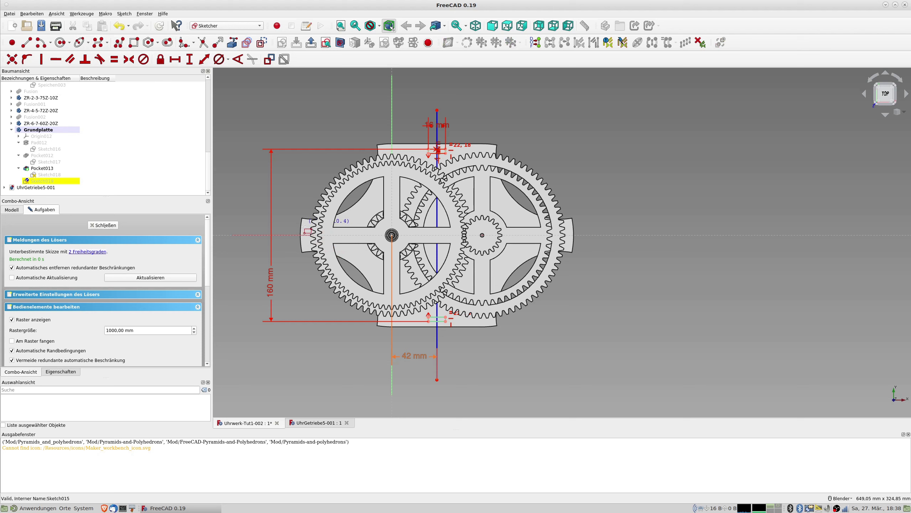
{"action": "left_click", "coordinate": [309, 246]}
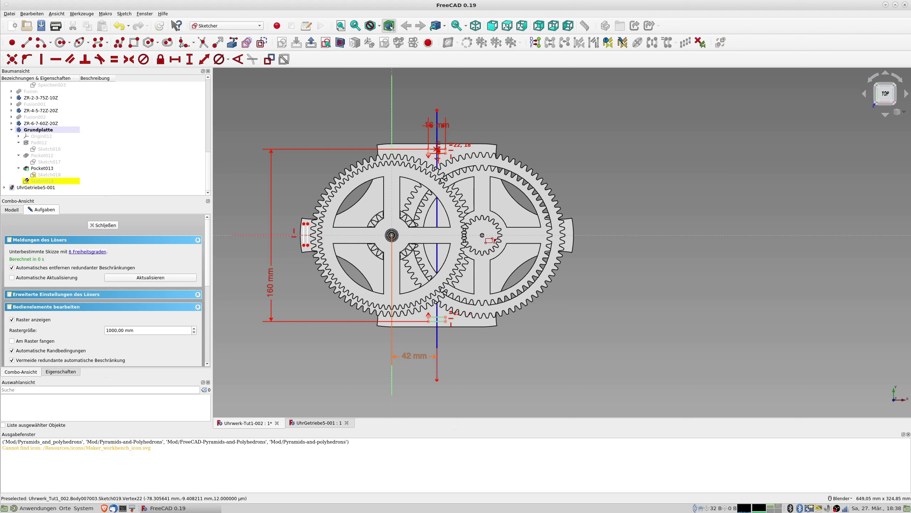
{"action": "left_click", "coordinate": [568, 224]}
{"action": "left_click", "coordinate": [573, 247]}
{"action": "scroll", "coordinate": [556, 286], "scroll_direction": "up", "scroll_amount": 2}
{"action": "scroll", "coordinate": [556, 285], "scroll_direction": "down", "scroll_amount": 2}
{"action": "middle_click_drag", "start_coordinate": [528, 287], "coordinate": [586, 291], "text": "shift"}
{"action": "right_click", "coordinate": [586, 292]}
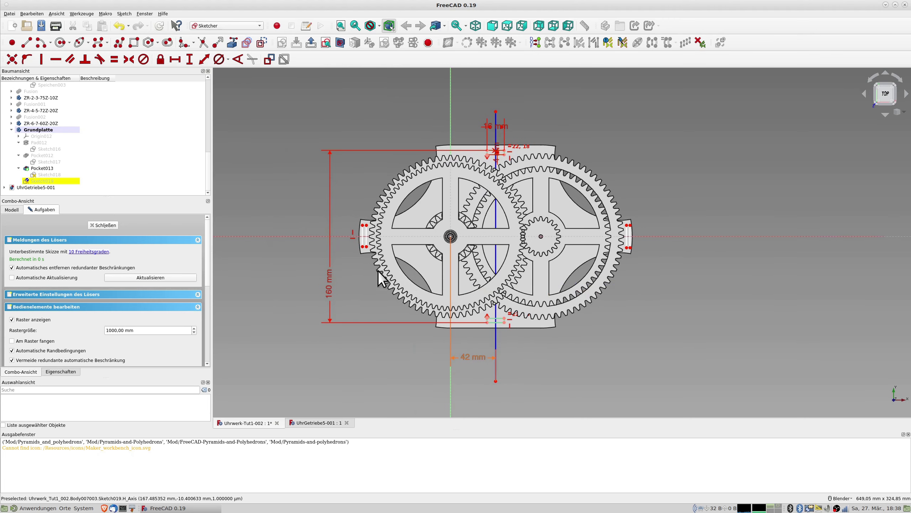
- Constrain the outer vertical edges of the two side-tab rectangles to equal length
{"action": "left_click", "coordinate": [363, 237]}
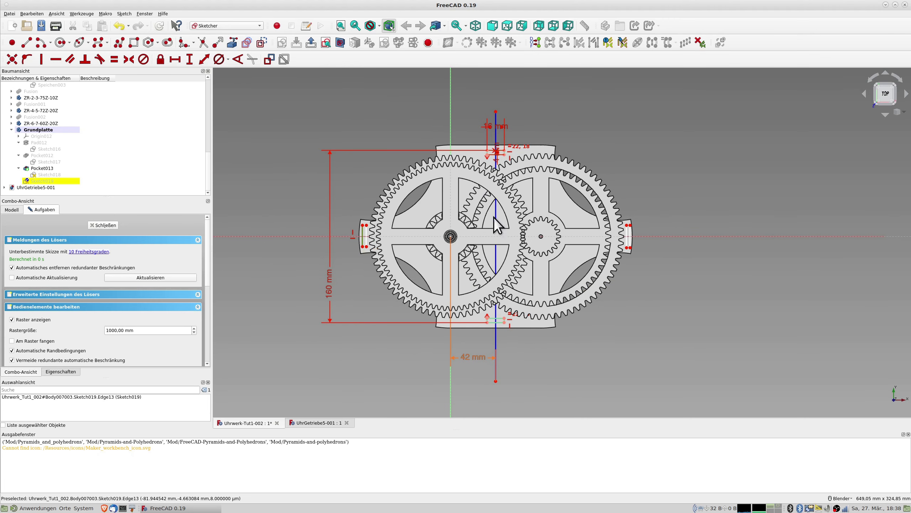
{"action": "left_click", "coordinate": [630, 233]}
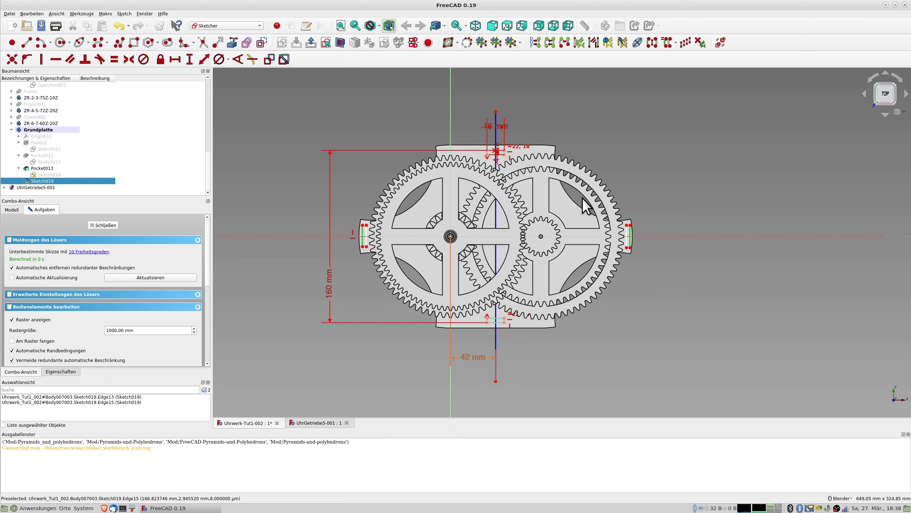
{"action": "left_click", "coordinate": [114, 59]}
- Constrain the upper short edges of both side-tab rectangles equal to the short edge of the upper slot
{"action": "scroll", "coordinate": [358, 212], "scroll_direction": "up", "scroll_amount": 4}
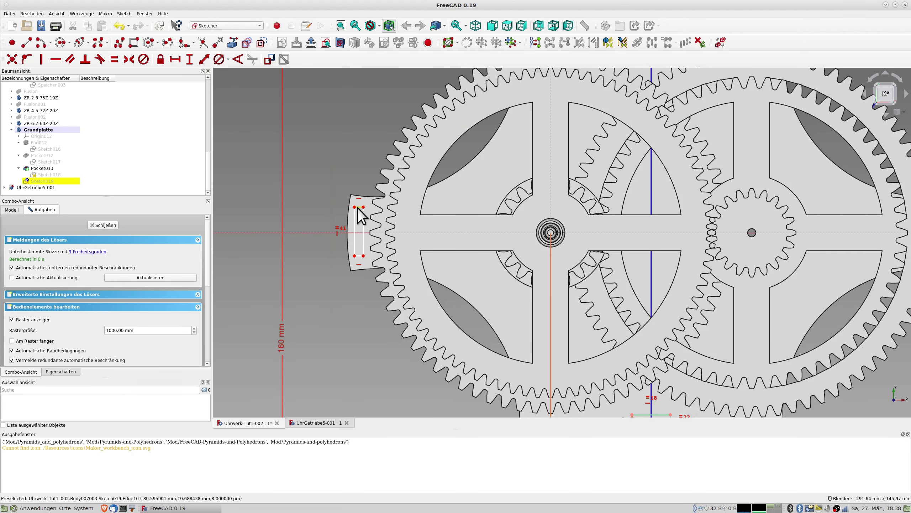
{"action": "left_click", "coordinate": [358, 208]}
{"action": "scroll", "coordinate": [358, 209], "scroll_direction": "down", "scroll_amount": 5}
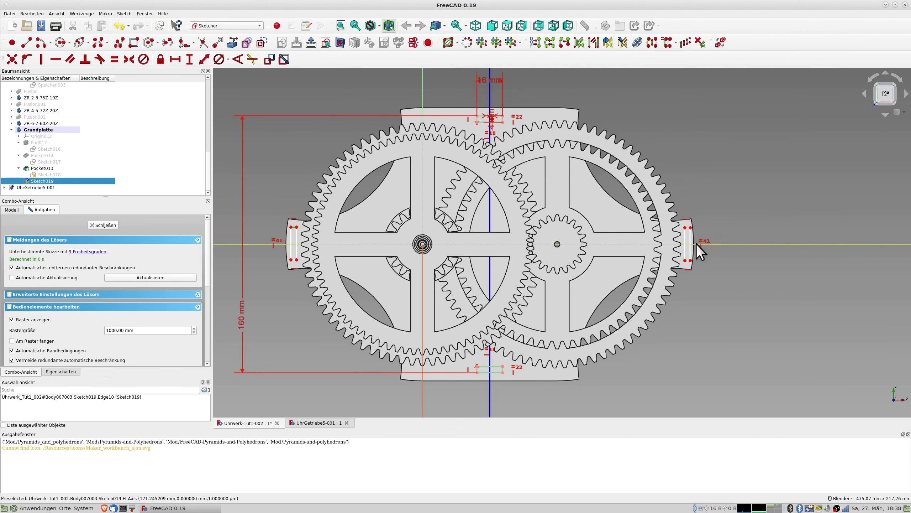
{"action": "scroll", "coordinate": [696, 243], "scroll_direction": "up", "scroll_amount": 5}
{"action": "left_click", "coordinate": [680, 223]}
{"action": "scroll", "coordinate": [544, 225], "scroll_direction": "down", "scroll_amount": 5}
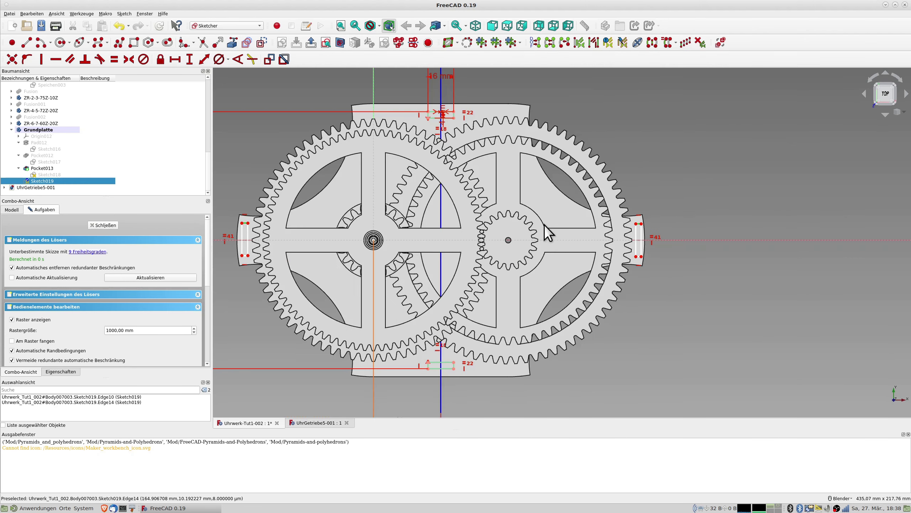
{"action": "scroll", "coordinate": [513, 196], "scroll_direction": "up", "scroll_amount": 2}
{"action": "left_click", "coordinate": [504, 171]}
{"action": "left_click", "coordinate": [114, 60]}
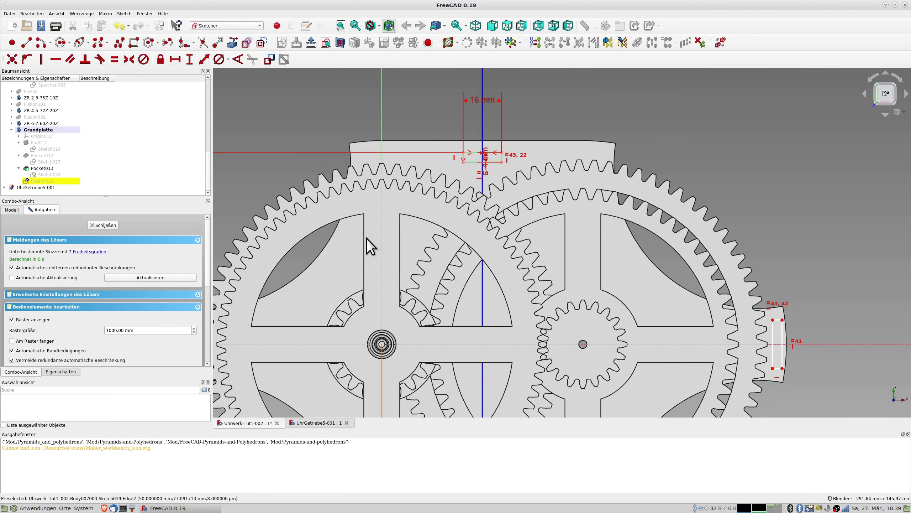
- Make the end points of the left rectangle's outer vertical edge symmetric about the horizontal axis
{"action": "scroll", "coordinate": [337, 256], "scroll_direction": "down", "scroll_amount": 3}
{"action": "scroll", "coordinate": [337, 261], "scroll_direction": "up", "scroll_amount": 1}
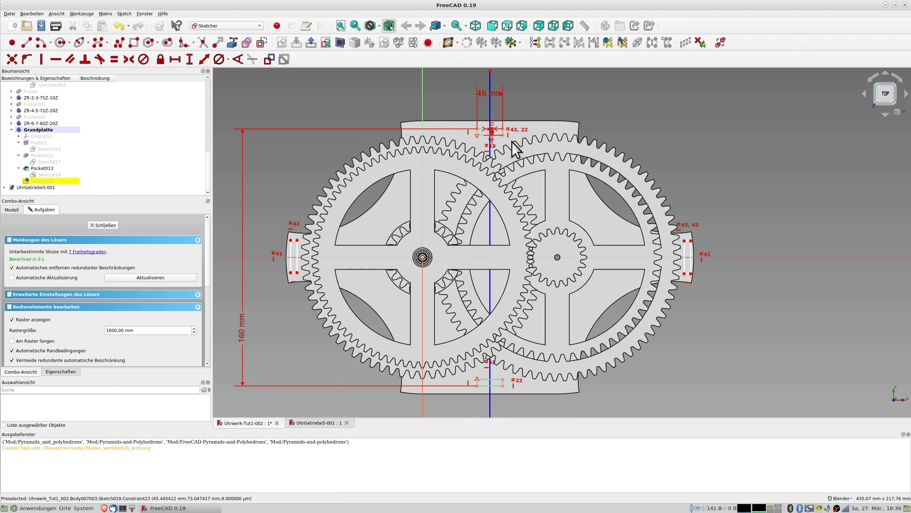
{"action": "left_click_drag", "start_coordinate": [503, 136], "coordinate": [504, 135]}
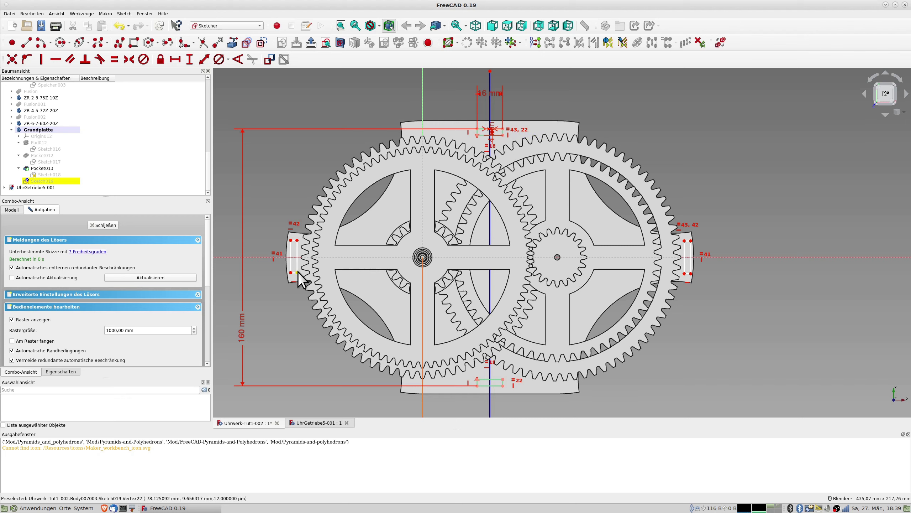
{"action": "left_click_drag", "start_coordinate": [298, 273], "coordinate": [299, 273]}
{"action": "left_click", "coordinate": [292, 274]}
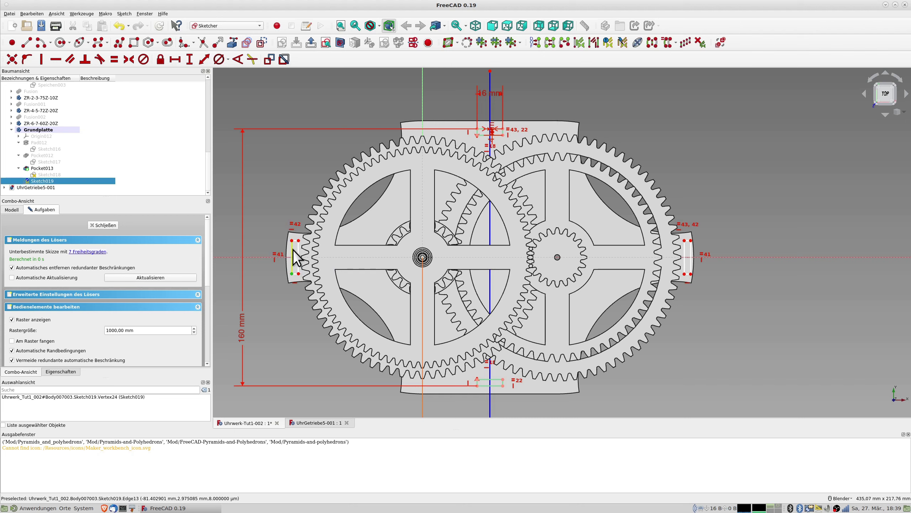
{"action": "left_click", "coordinate": [292, 241]}
{"action": "left_click", "coordinate": [258, 257]}
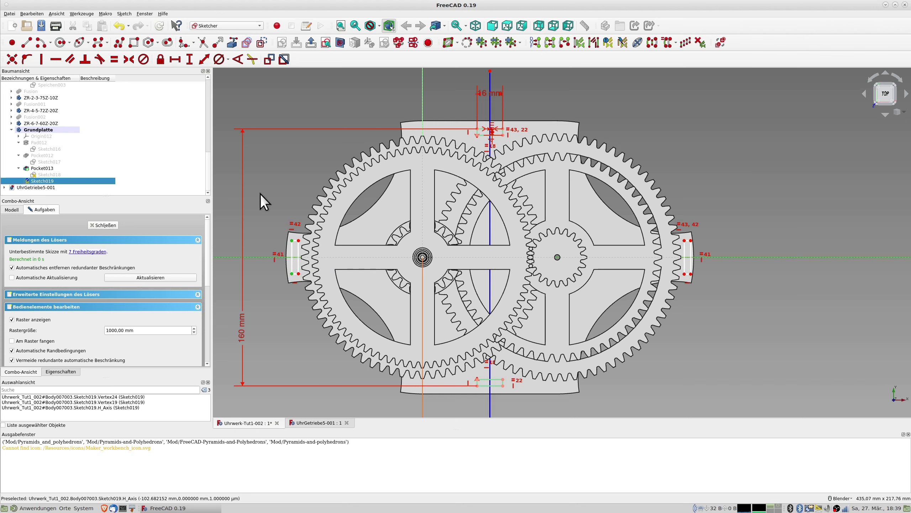
{"action": "left_click", "coordinate": [129, 59]}
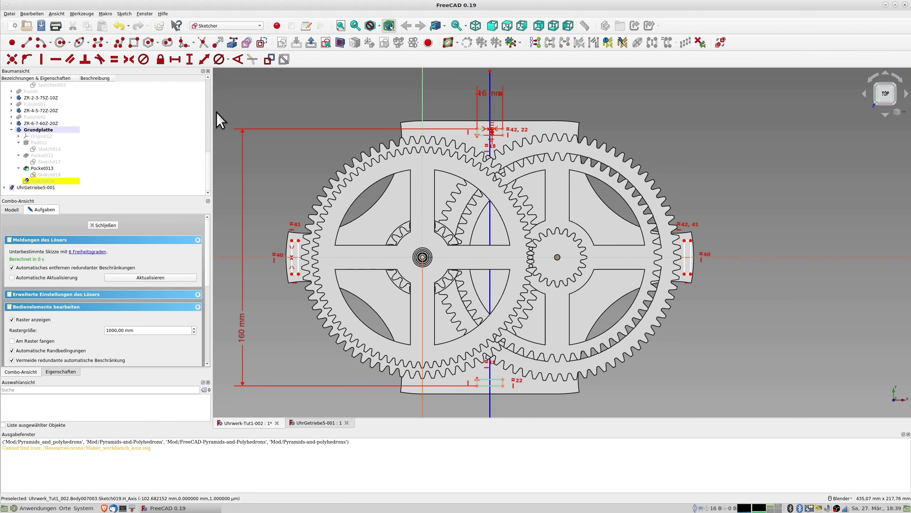
- Align the upper inner corners of the left and right side-tab rectangles horizontally
{"action": "left_click", "coordinate": [298, 240]}
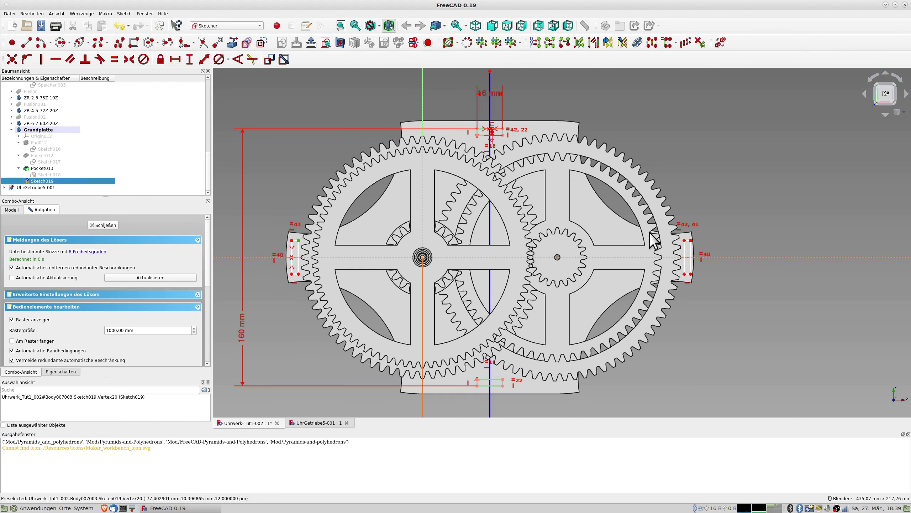
{"action": "left_click", "coordinate": [684, 241]}
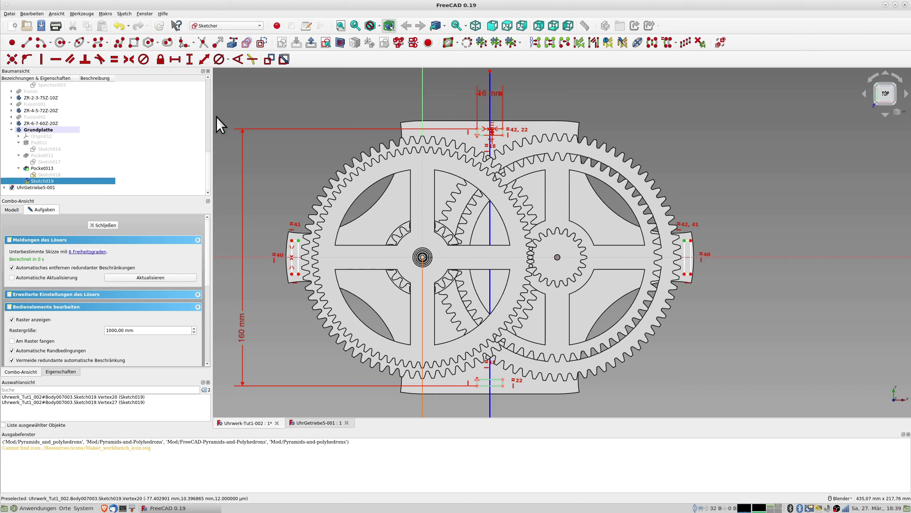
{"action": "left_click", "coordinate": [56, 59]}
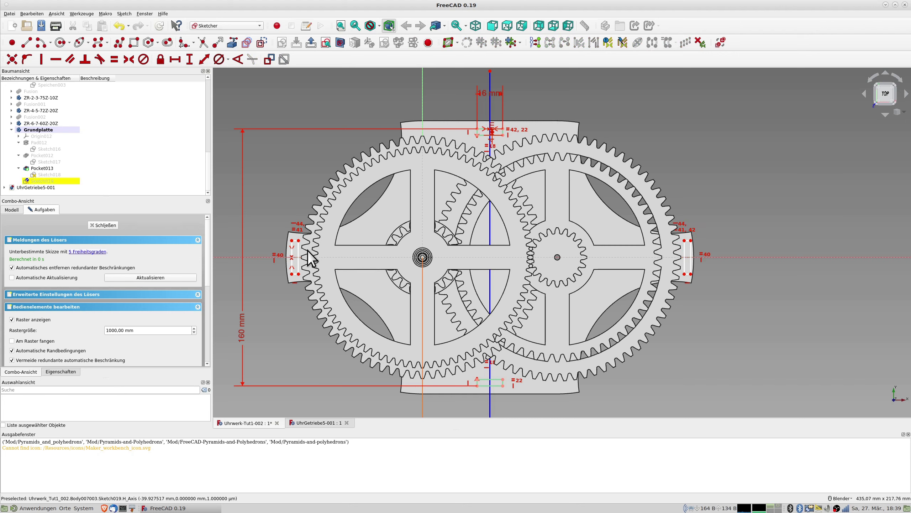
- Dimension the inner vertical edge of the left side-tab rectangle with a vertical length of 16 mm
{"action": "left_click", "coordinate": [299, 251]}
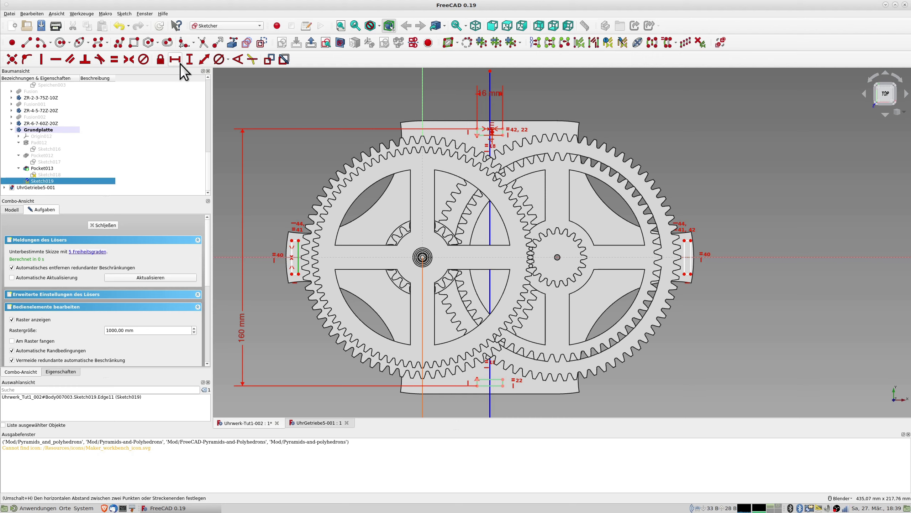
{"action": "left_click", "coordinate": [188, 59]}
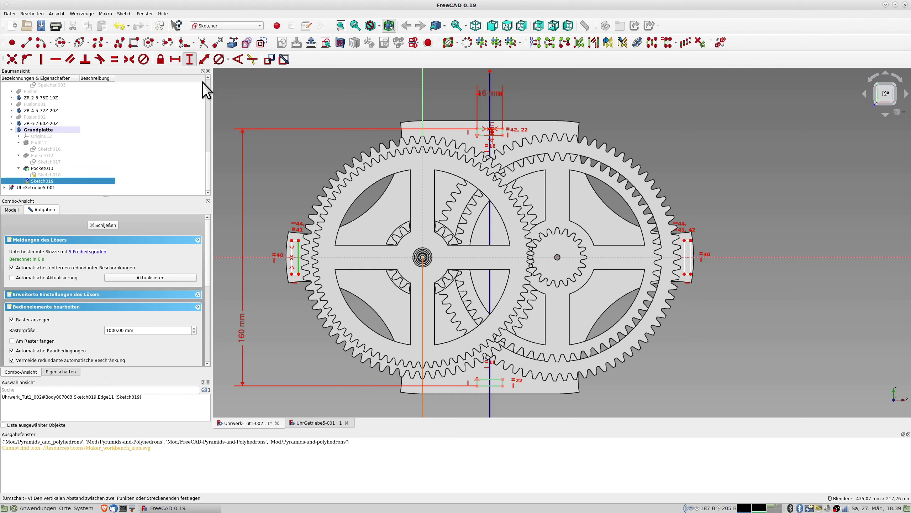
{"action": "type", "text": "20"}
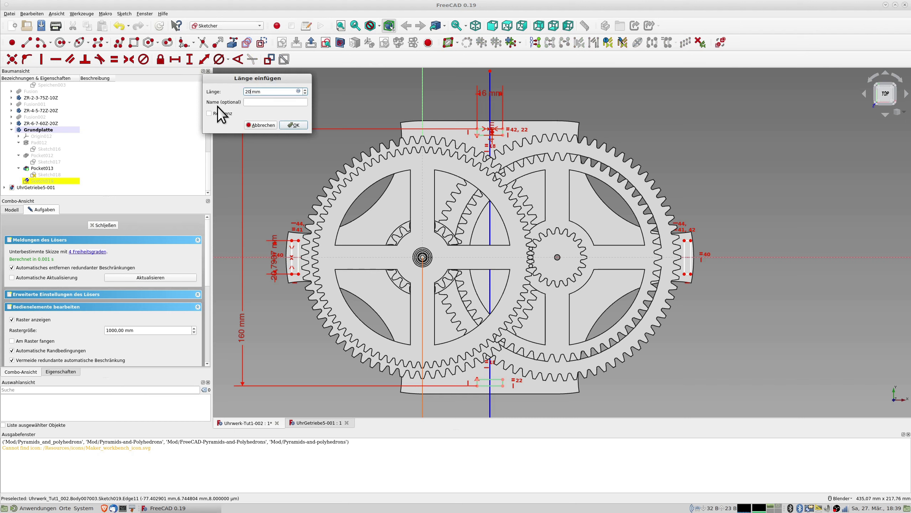
{"action": "key", "text": "BackSpace"}
{"action": "key", "text": "BackSpace"}
{"action": "type", "text": "16"}
{"action": "key", "text": "Return"}
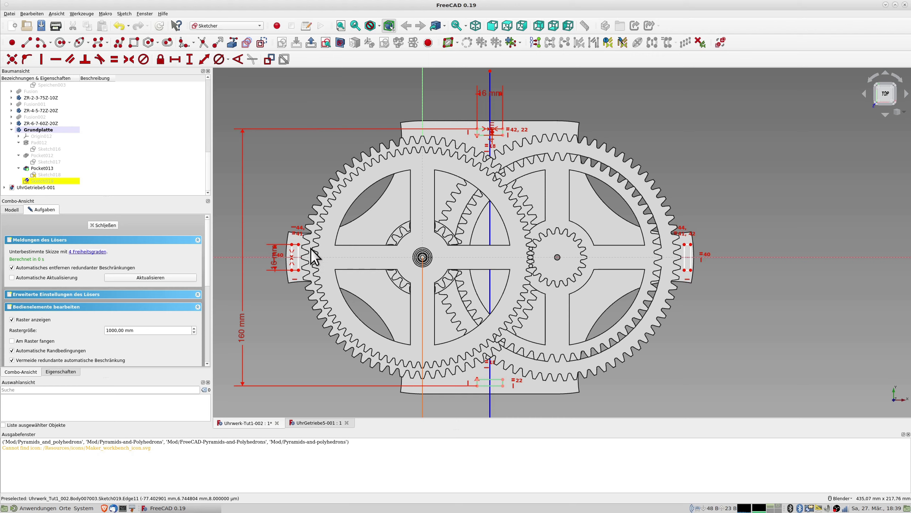
- Constrain the horizontal distance between the upper inner corners of the left and right side-tab rectangles to 240 mm
{"action": "left_click", "coordinate": [299, 245]}
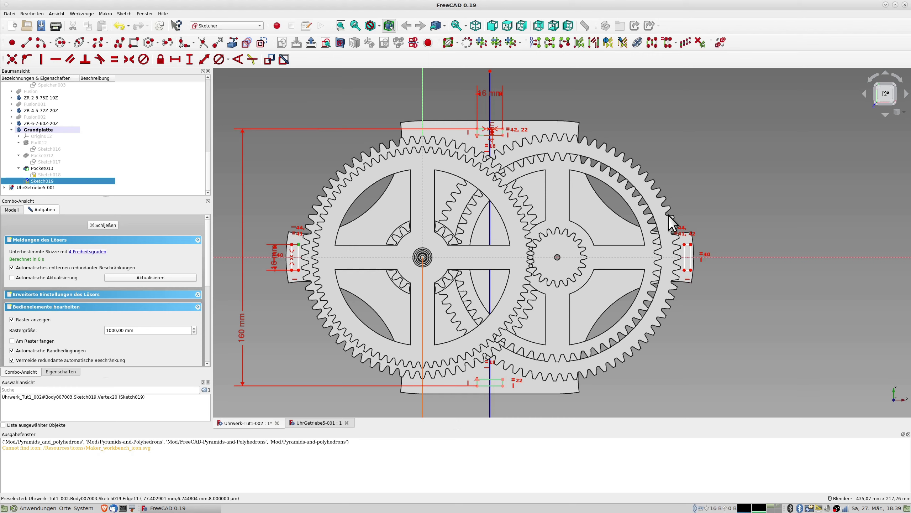
{"action": "left_click", "coordinate": [685, 244]}
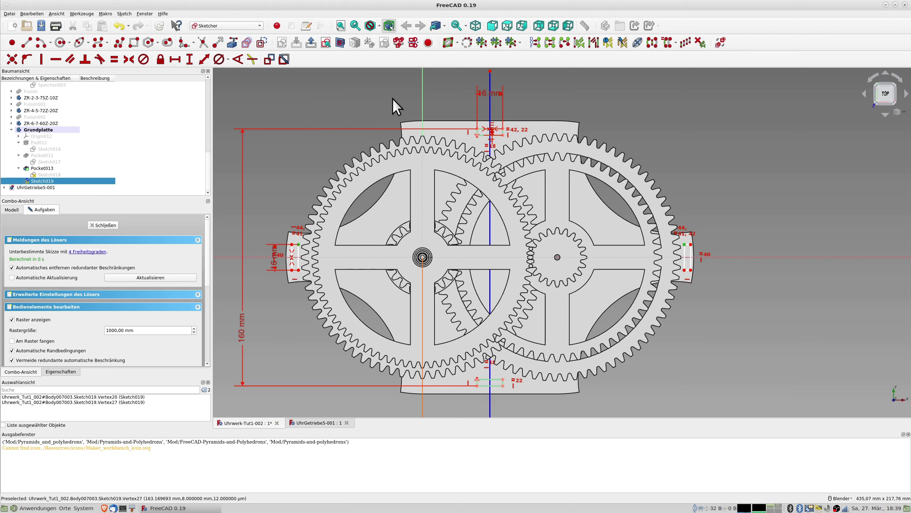
{"action": "left_click", "coordinate": [175, 60]}
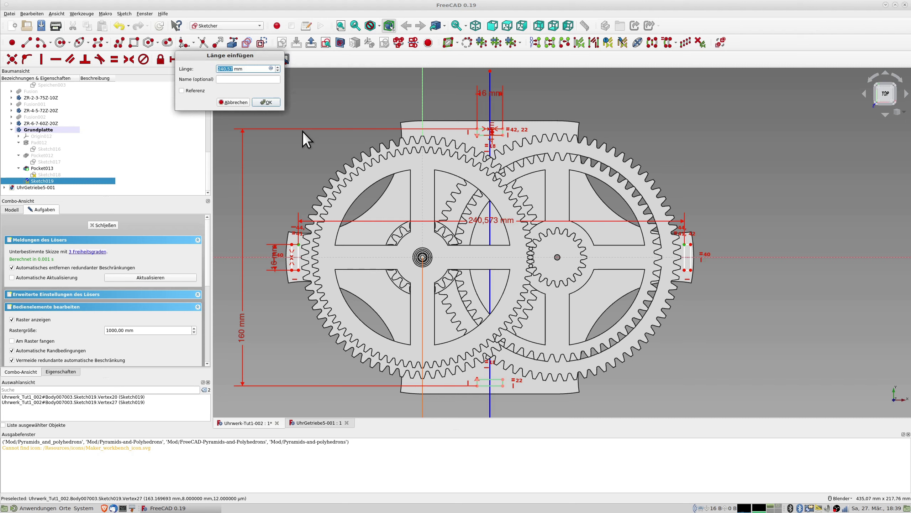
{"action": "type", "text": "240"}
{"action": "key", "text": "Return"}
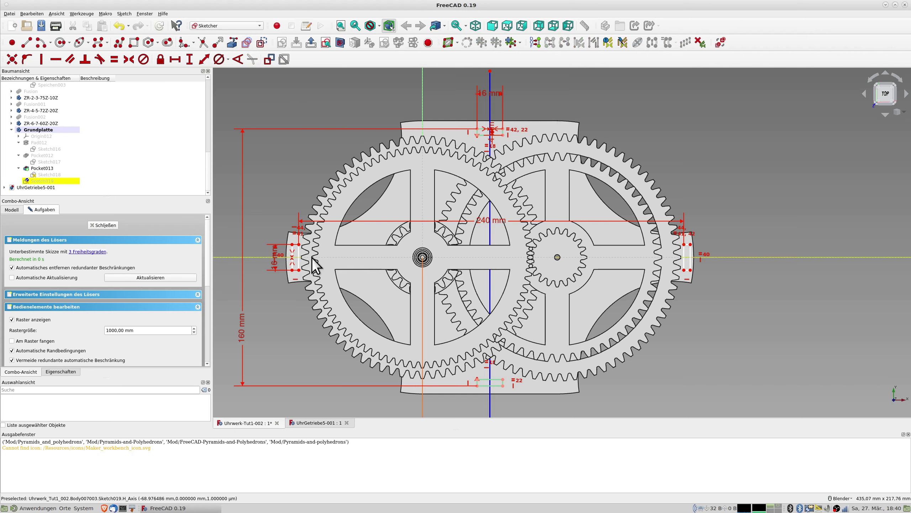
- Try 242 mm and 244 mm as the horizontal distance between the two side-tab rectangles
{"action": "double_click", "coordinate": [485, 220]}
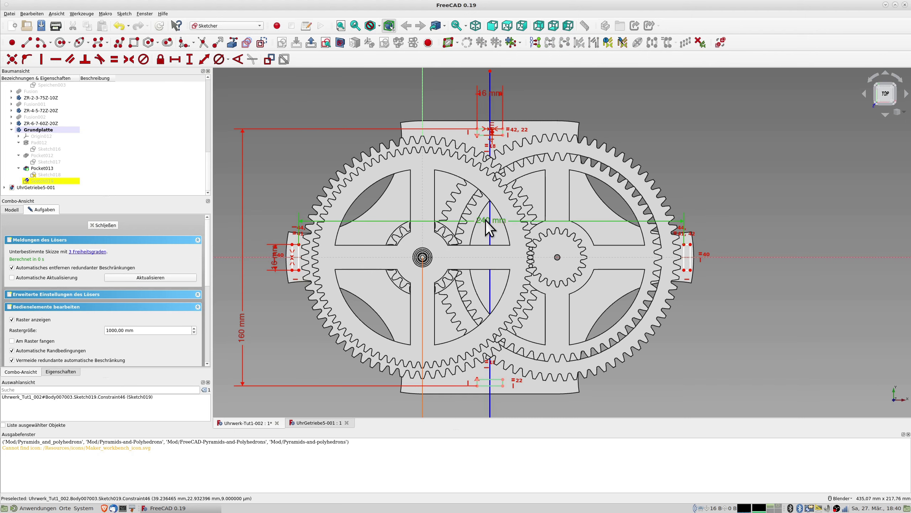
{"action": "type", "text": "242"}
{"action": "key", "text": "Return"}
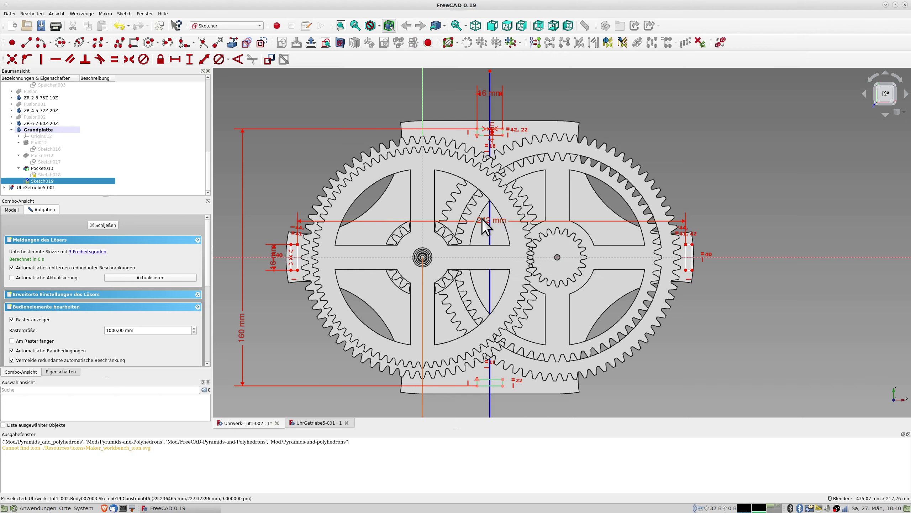
{"action": "double_click", "coordinate": [483, 218]}
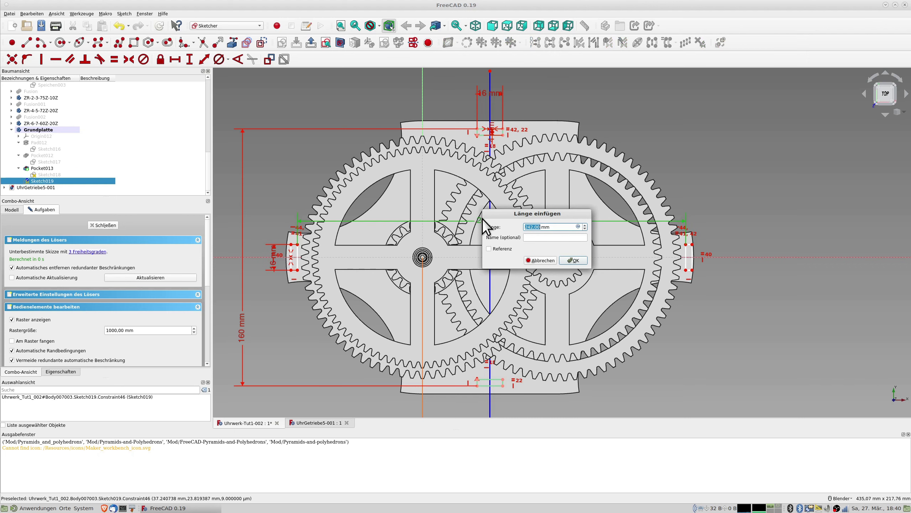
{"action": "type", "text": "244"}
{"action": "key", "text": "Return"}
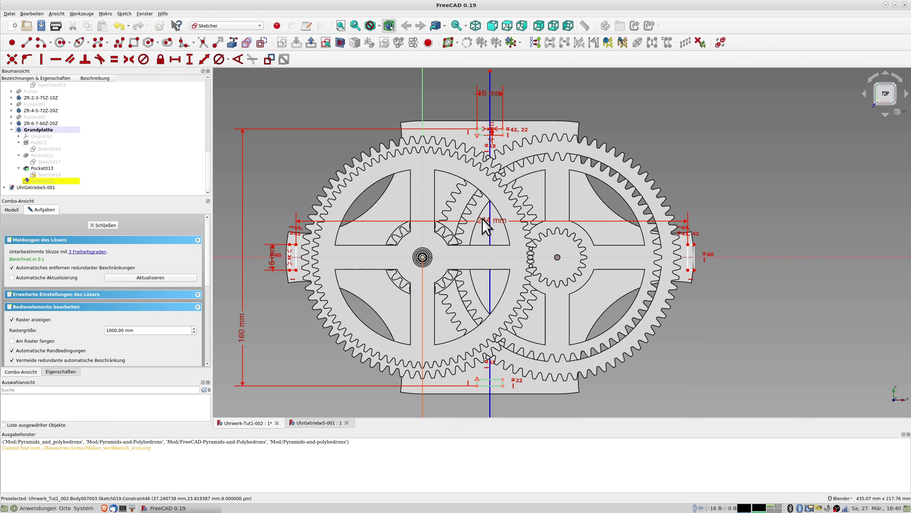
- Make the lower inner corners of the two side-tab rectangles symmetric about the vertical construction line at the plate's centre
{"action": "left_click", "coordinate": [689, 270]}
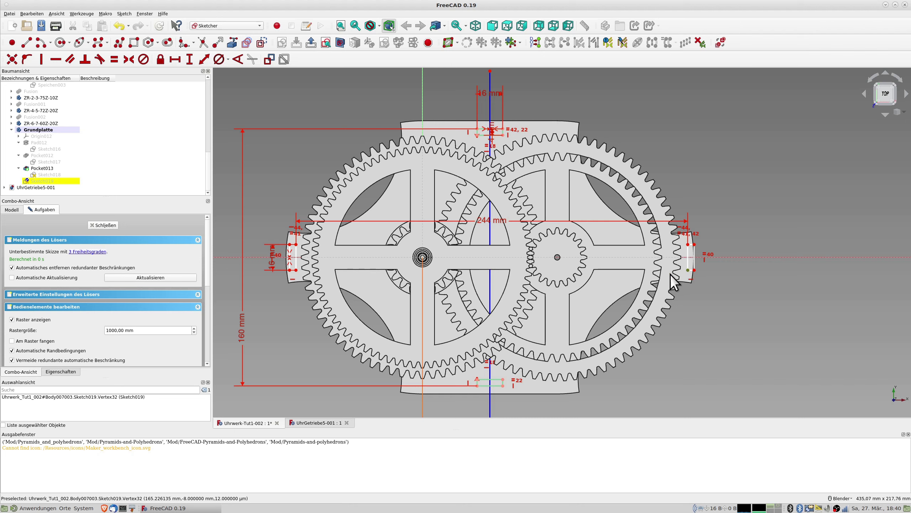
{"action": "left_click", "coordinate": [297, 270]}
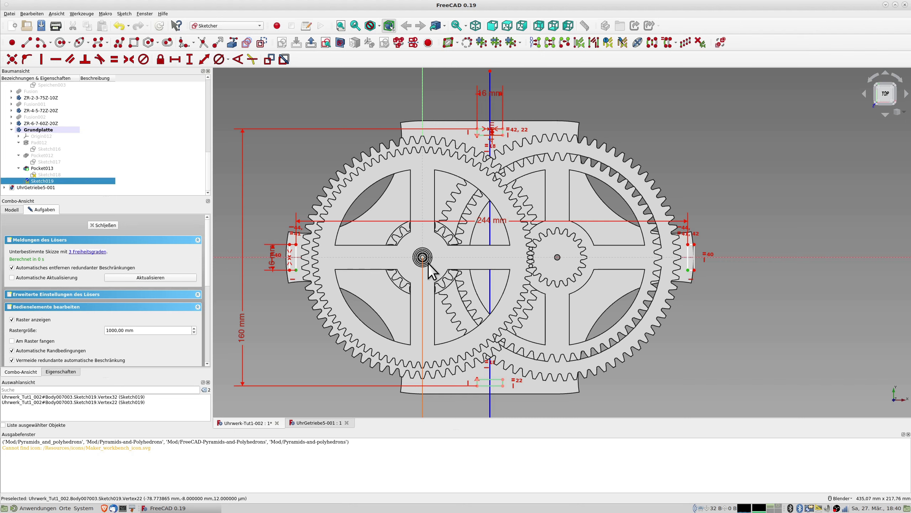
{"action": "left_click", "coordinate": [490, 151]}
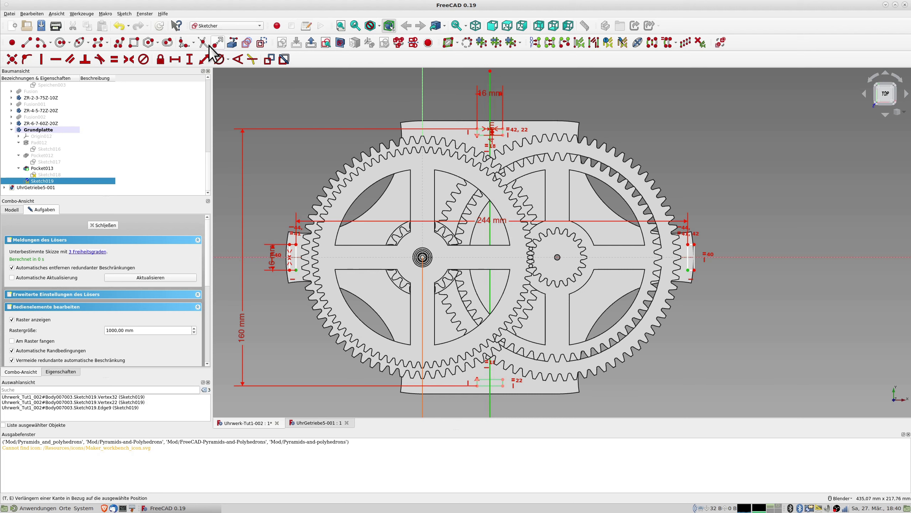
{"action": "left_click", "coordinate": [128, 59]}
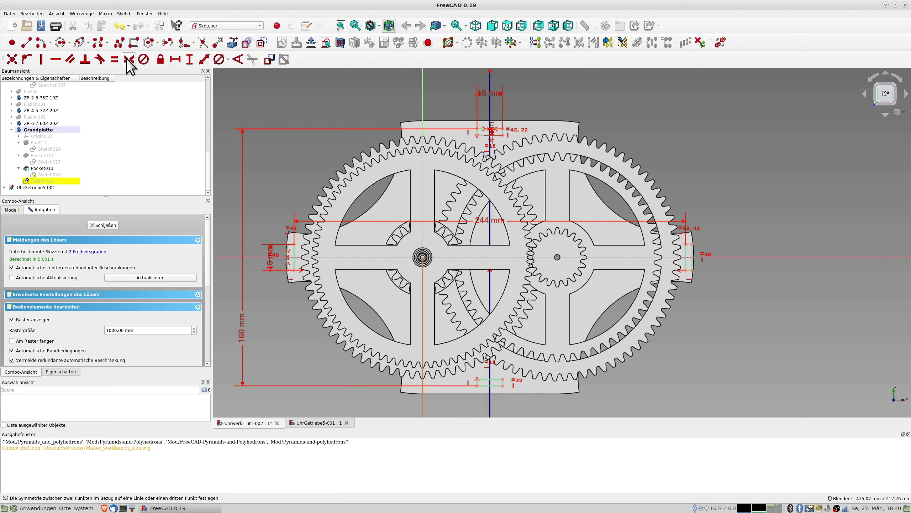
- Try a 240 mm distance between the side-tab rectangles and check the right rectangle's position within its tab
{"action": "double_click", "coordinate": [481, 220]}
{"action": "type", "text": "240"}
{"action": "key", "text": "Return"}
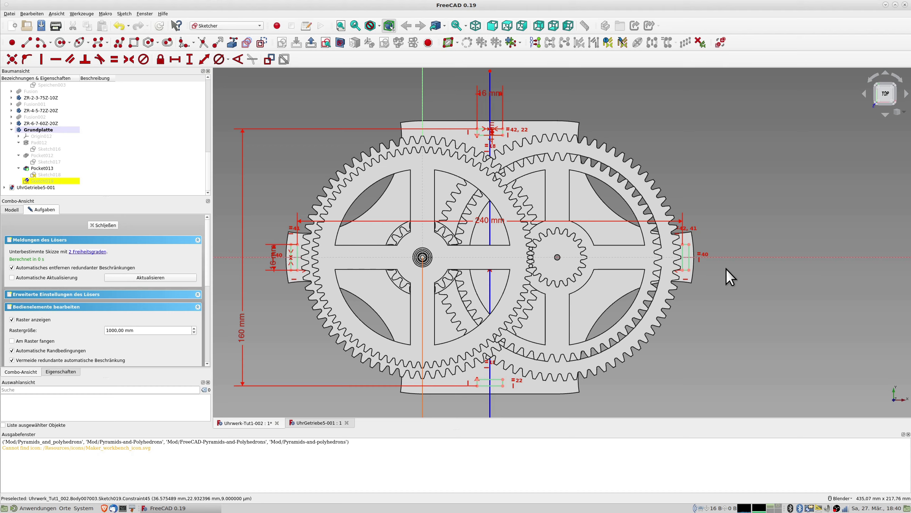
{"action": "scroll", "coordinate": [710, 254], "scroll_direction": "up", "scroll_amount": 4}
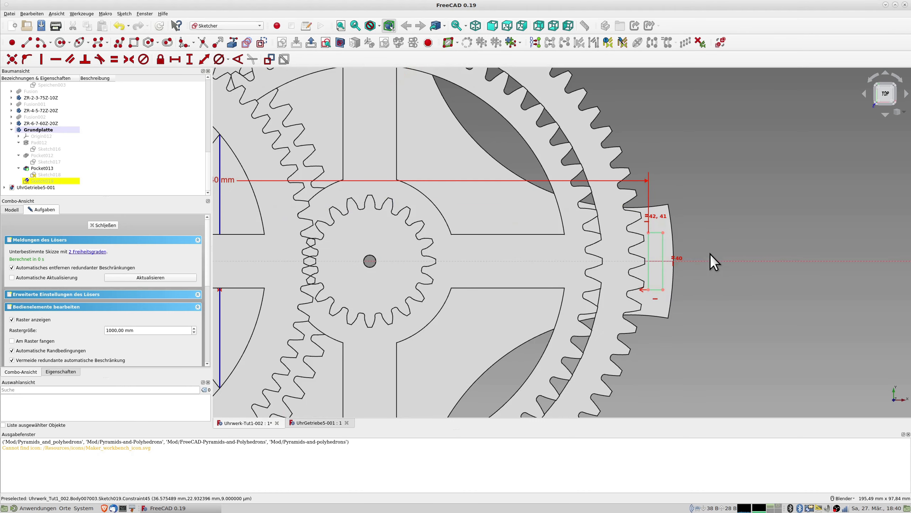
{"action": "scroll", "coordinate": [711, 253], "scroll_direction": "down", "scroll_amount": 4}
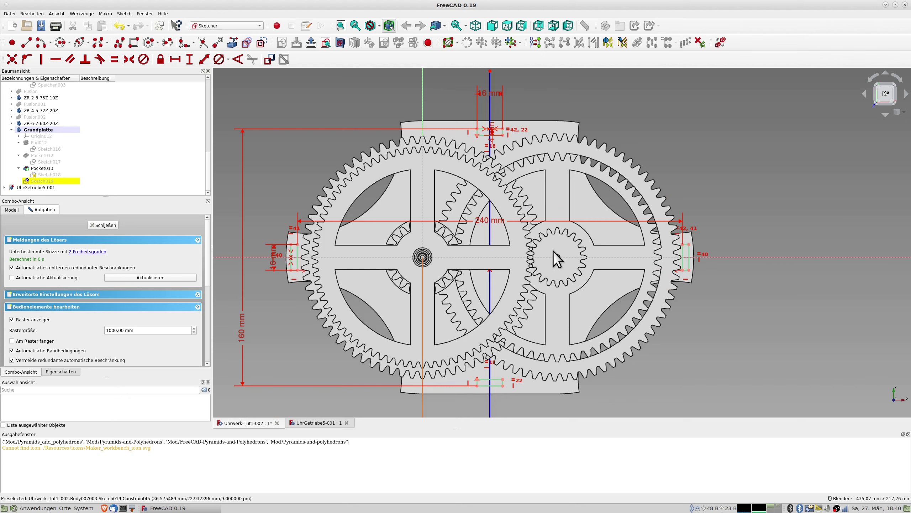
- Set the horizontal distance between the inner corners of the side-tab rectangles to 242 mm and close the sketch
{"action": "double_click", "coordinate": [481, 222]}
{"action": "type", "text": "242"}
{"action": "key", "text": "Return"}
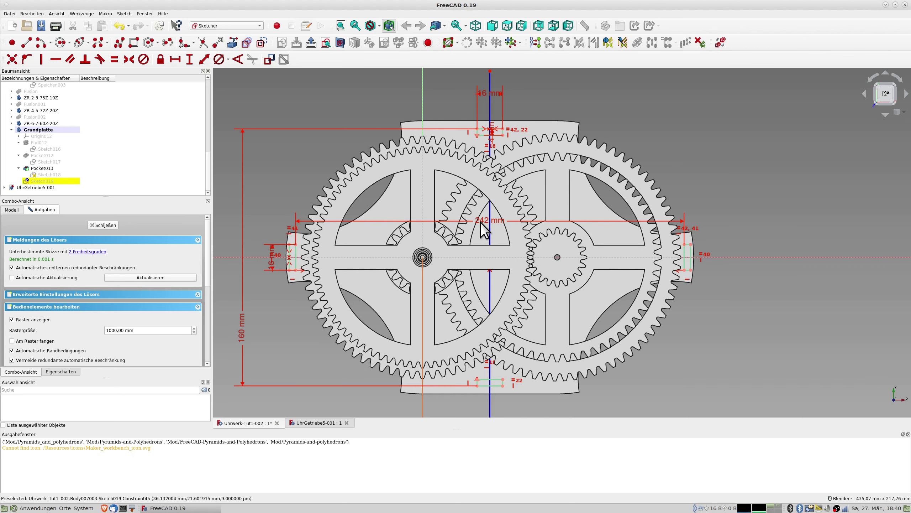
{"action": "left_click", "coordinate": [108, 225]}
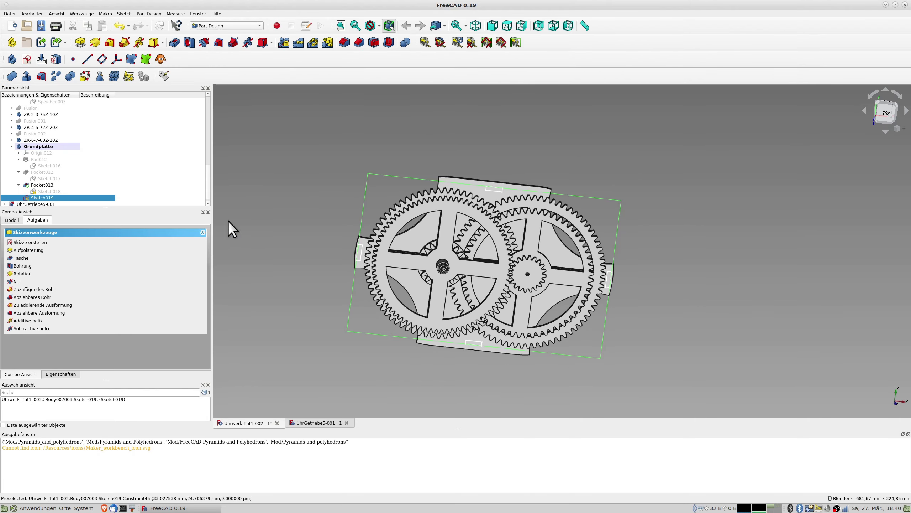
- Cut the four tab slots through the base plate with a 5 mm Pocket, checking the openings from above and below
{"action": "left_click", "coordinate": [173, 43]}
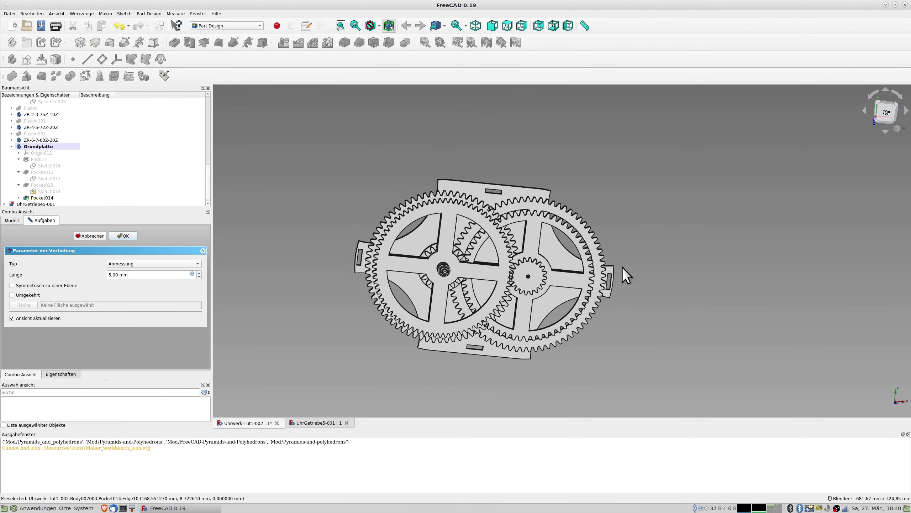
{"action": "scroll", "coordinate": [622, 267], "scroll_direction": "down", "scroll_amount": 3}
{"action": "middle_click_drag", "start_coordinate": [623, 262], "coordinate": [745, 302]}
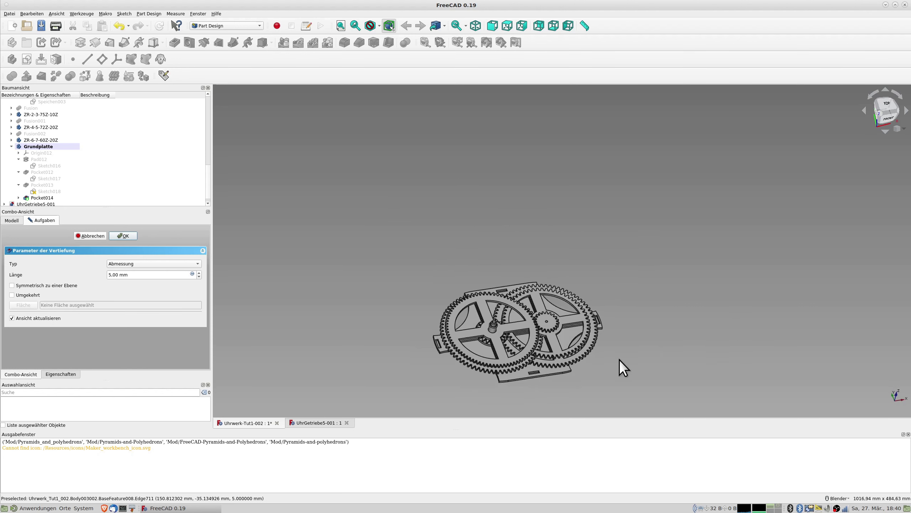
{"action": "middle_click_drag", "start_coordinate": [620, 362], "coordinate": [635, 295], "text": "shift"}
{"action": "scroll", "coordinate": [565, 271], "scroll_direction": "up", "scroll_amount": 2}
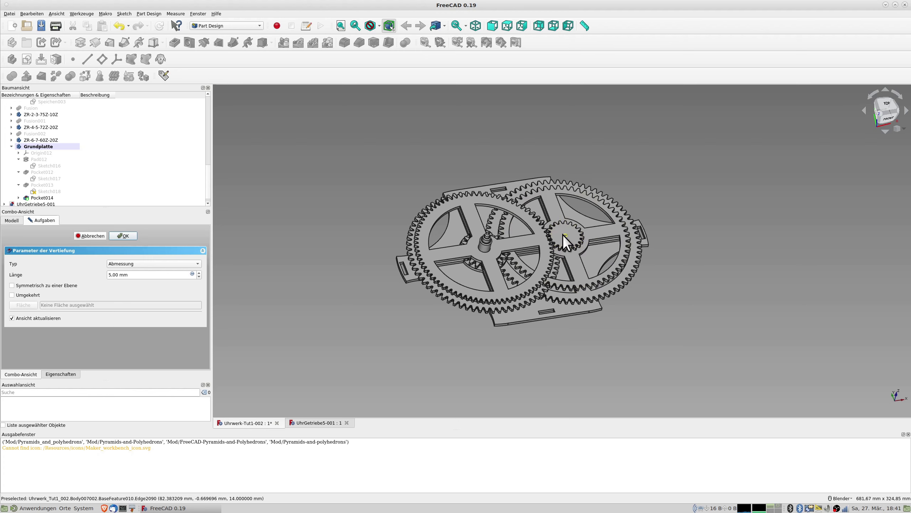
{"action": "middle_click_drag", "start_coordinate": [554, 217], "coordinate": [617, 316]}
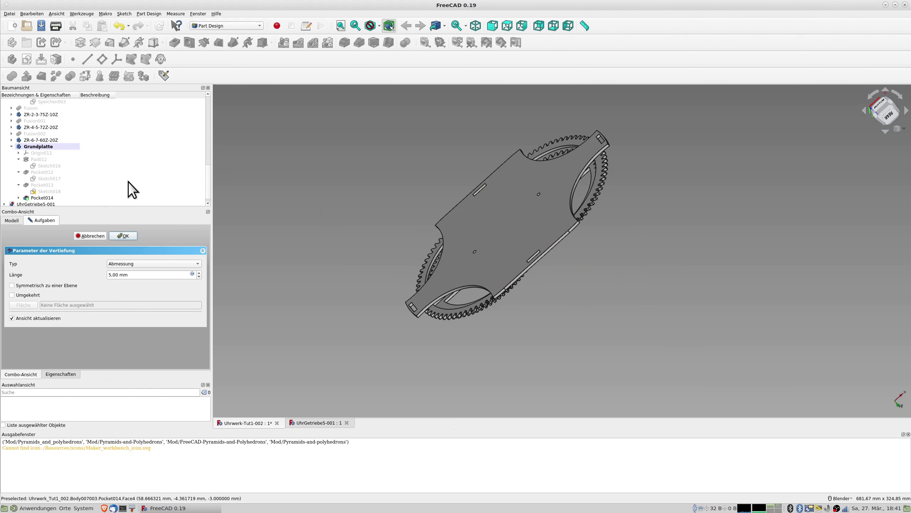
{"action": "left_click", "coordinate": [119, 237]}
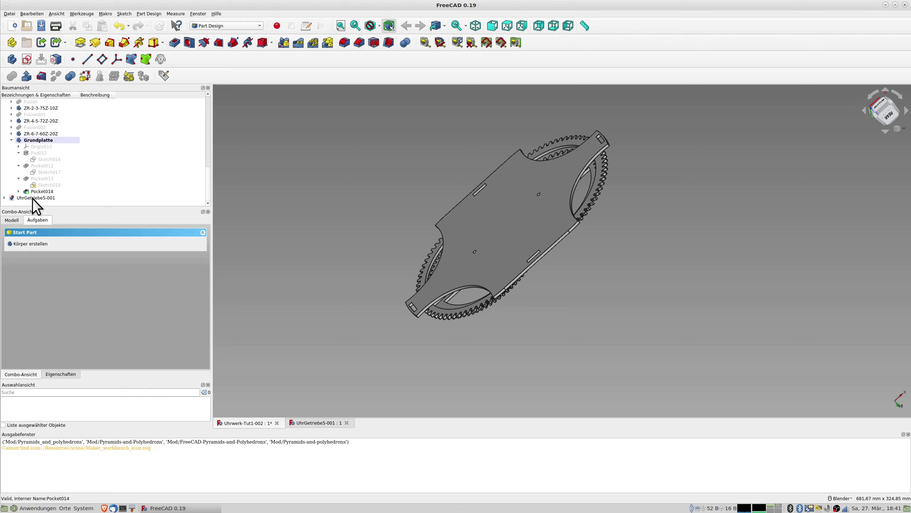
- Create a new body and start a sketch on its XY plane
{"action": "left_click", "coordinate": [11, 140]}
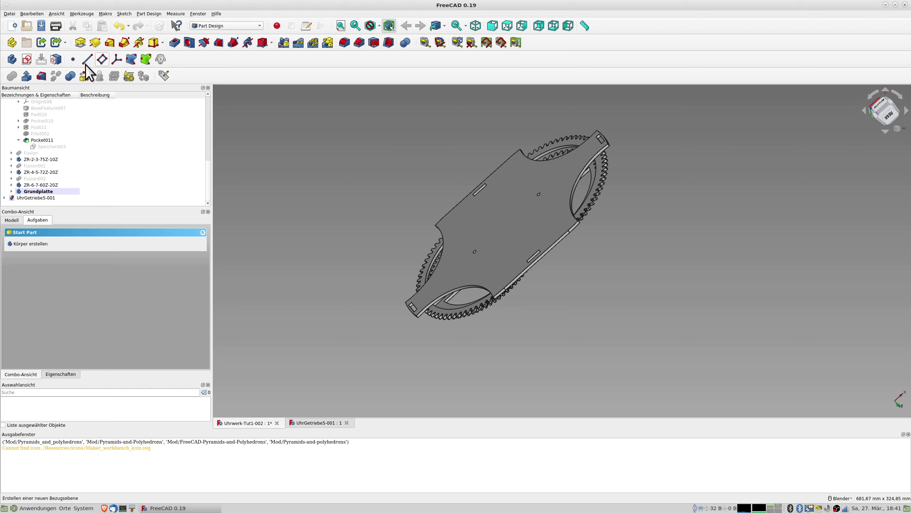
{"action": "left_click", "coordinate": [11, 59]}
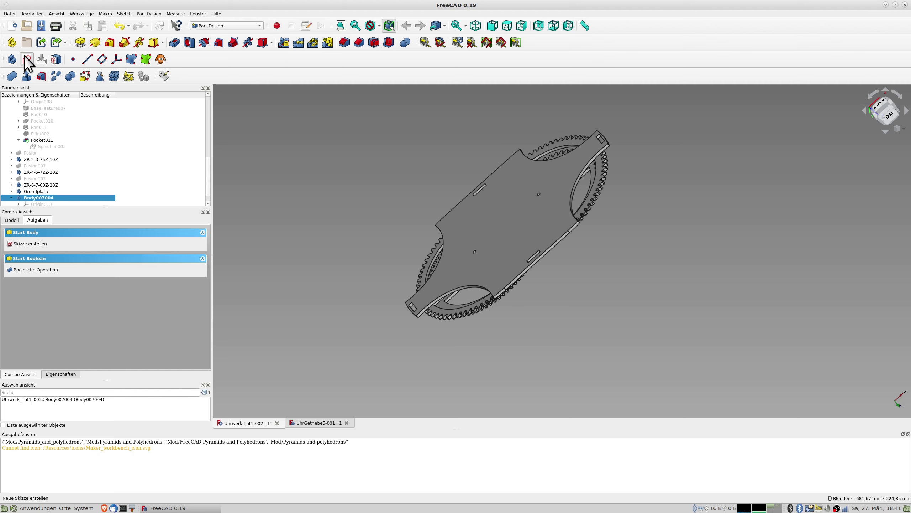
{"action": "left_click", "coordinate": [26, 59]}
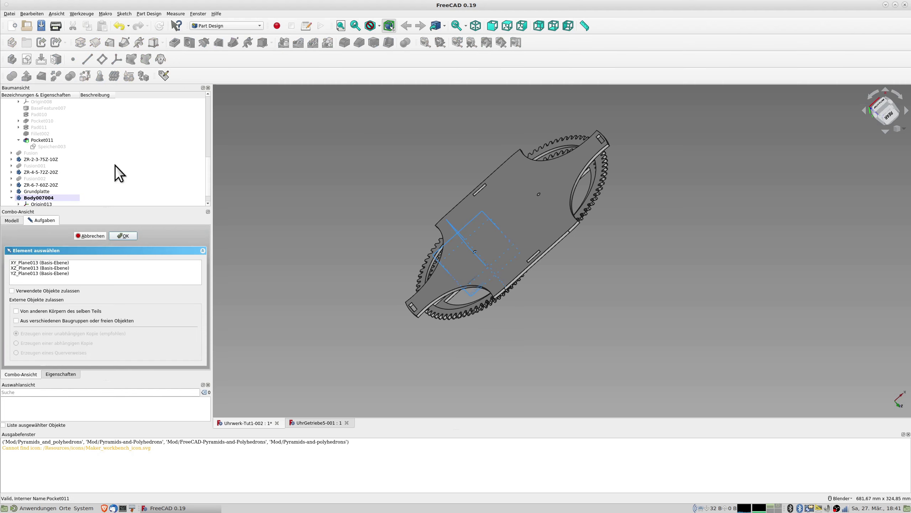
{"action": "left_click", "coordinate": [34, 262]}
{"action": "left_click", "coordinate": [125, 235]}
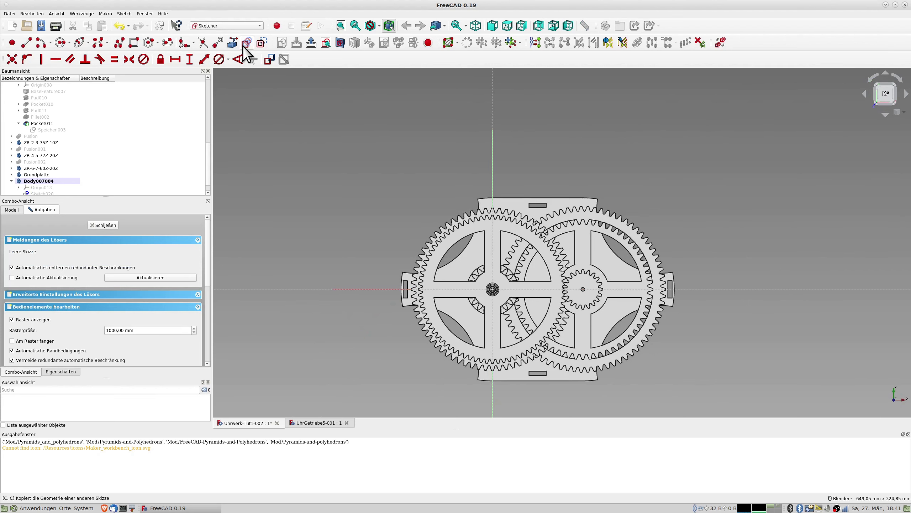
- Section the view at the sketch plane and draw a circle about 15.4 mm in diameter on the horizontal axis, centred at the base plate's off-origin hole
{"action": "left_click", "coordinate": [340, 44]}
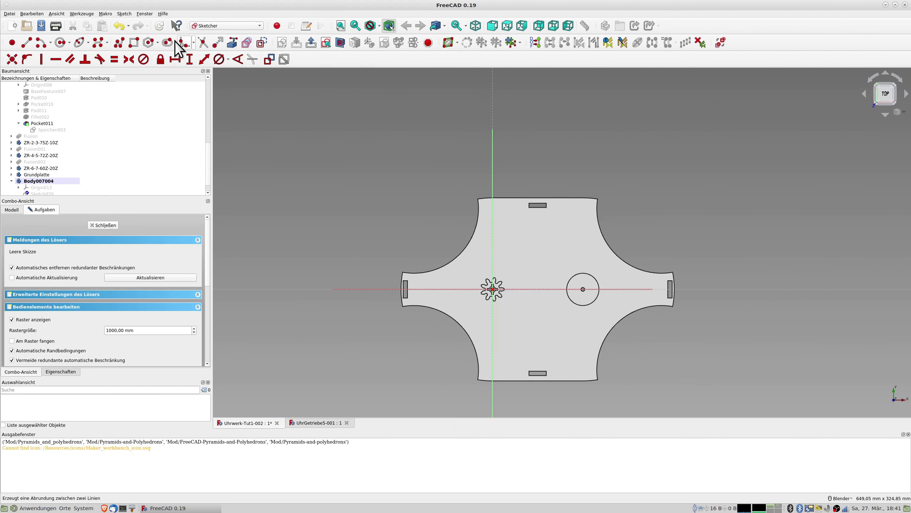
{"action": "left_click", "coordinate": [63, 42]}
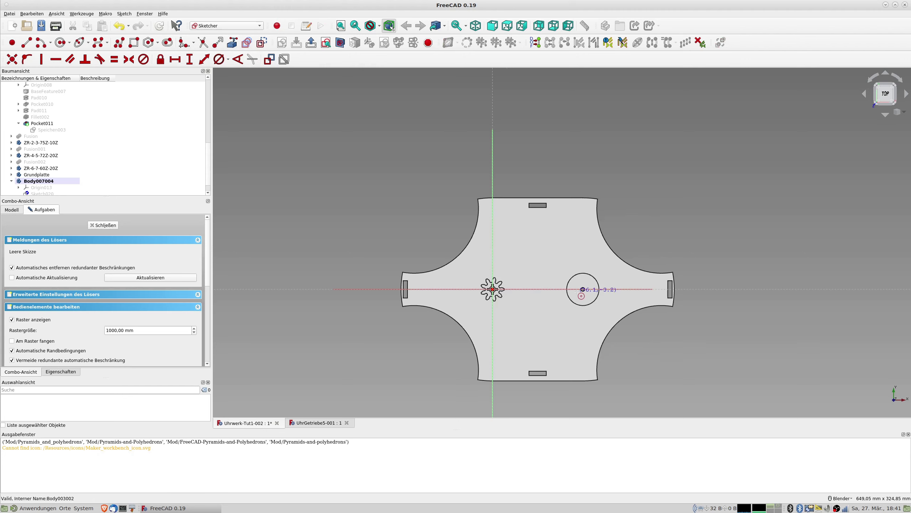
{"action": "left_click", "coordinate": [583, 289]}
{"action": "left_click", "coordinate": [588, 294]}
{"action": "scroll", "coordinate": [590, 308], "scroll_direction": "up", "scroll_amount": 2}
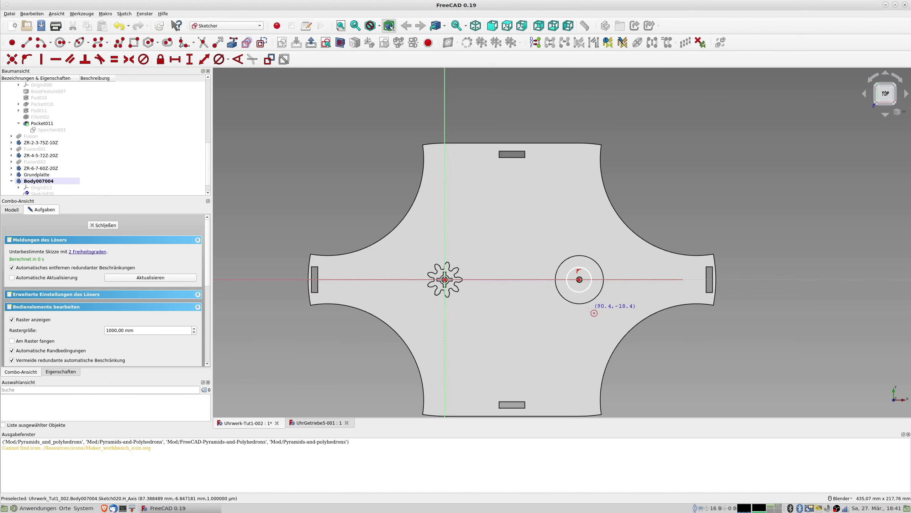
{"action": "scroll", "coordinate": [590, 308], "scroll_direction": "up", "scroll_amount": 3}
{"action": "key", "text": "Escape"}
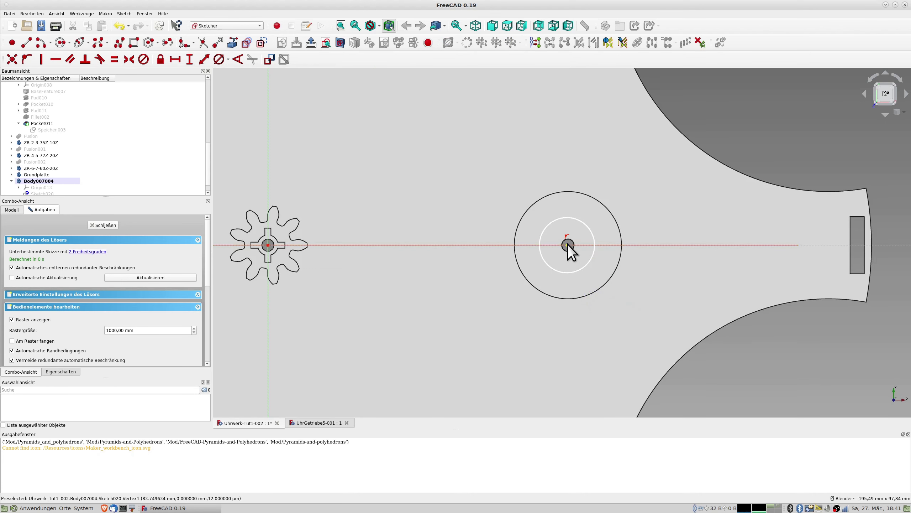
- Constrain the circle's centre to a horizontal distance of 84 mm from the vertical axis
{"action": "left_click", "coordinate": [568, 245]}
{"action": "left_click", "coordinate": [269, 314]}
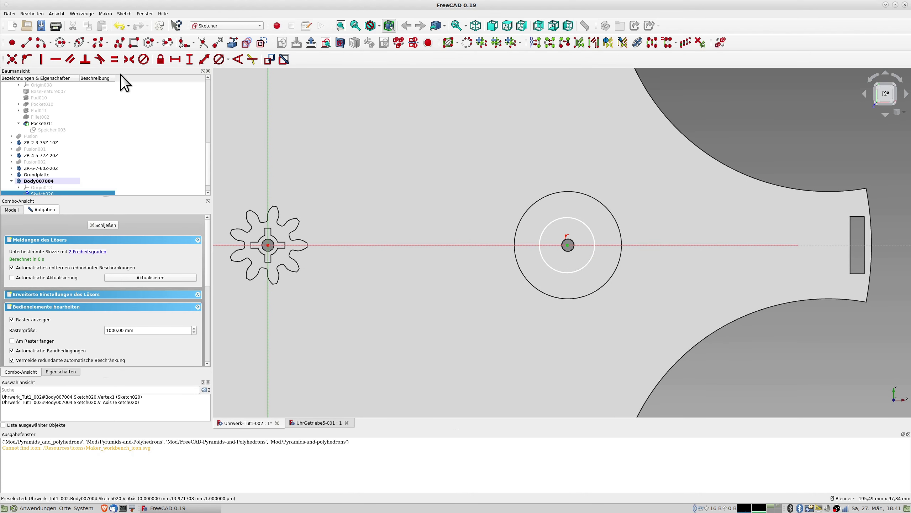
{"action": "left_click", "coordinate": [174, 60]}
{"action": "type", "text": "84"}
{"action": "key", "text": "Return"}
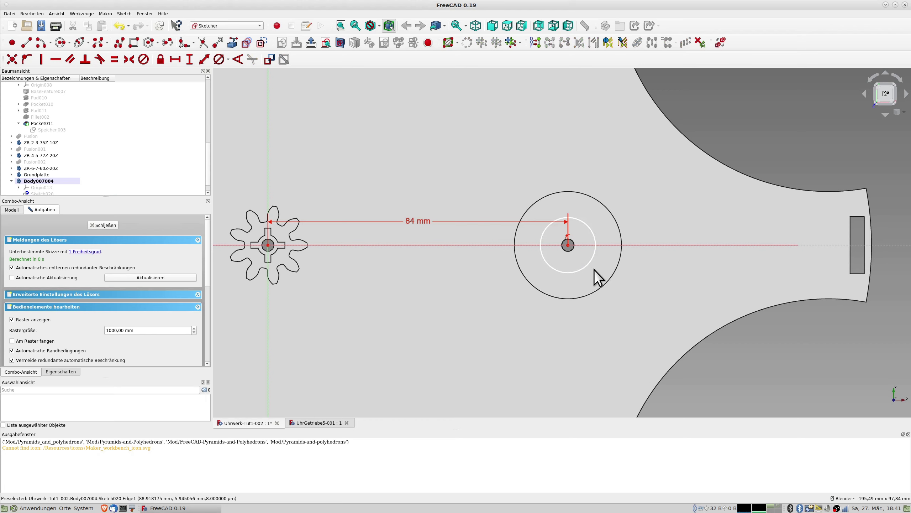
- Constrain the circle's diameter to 16 mm and finish the sketch
{"action": "left_click", "coordinate": [590, 259]}
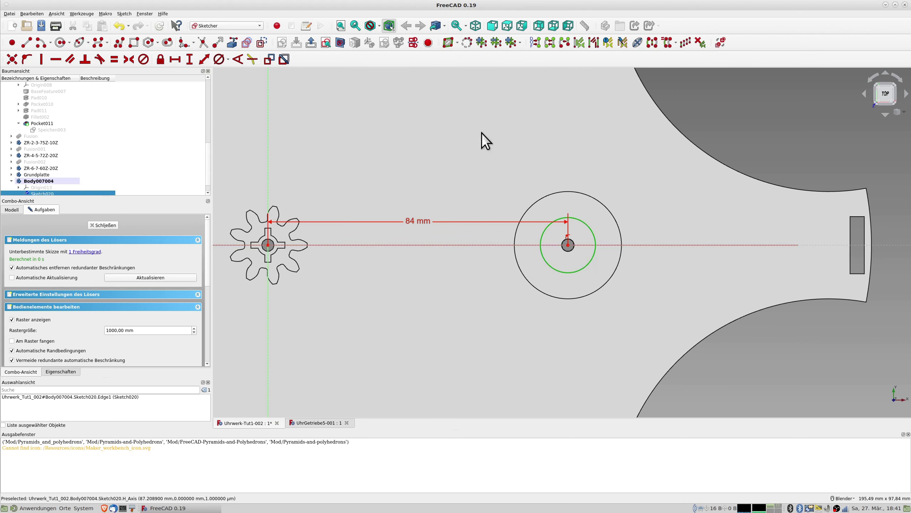
{"action": "left_click", "coordinate": [218, 60]}
{"action": "type", "text": "16"}
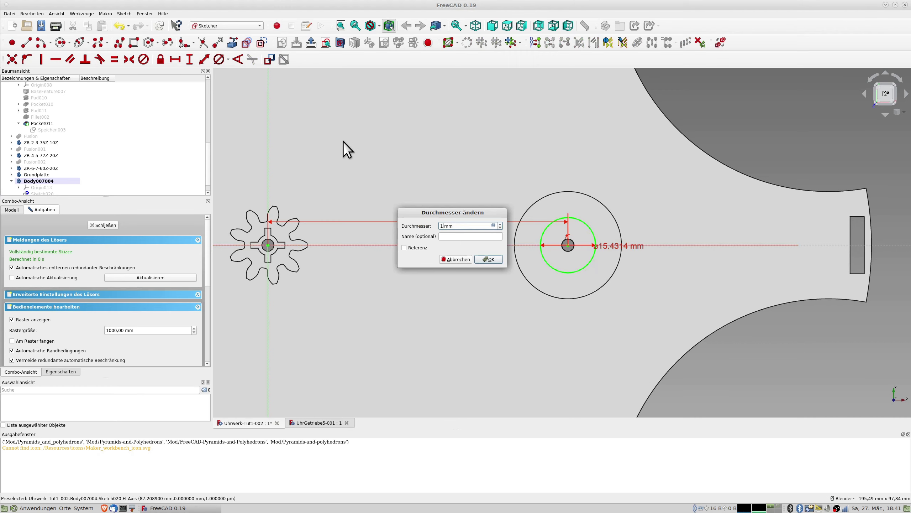
{"action": "key", "text": "Return"}
{"action": "mouse_move", "coordinate": [589, 271]}
{"action": "middle_mouse_down"}
{"action": "mouse_move", "coordinate": [664, 233]}
{"action": "mouse_move", "coordinate": [653, 169]}
{"action": "mouse_move", "coordinate": [662, 146]}
{"action": "mouse_move", "coordinate": [642, 201]}
{"action": "middle_mouse_up"}
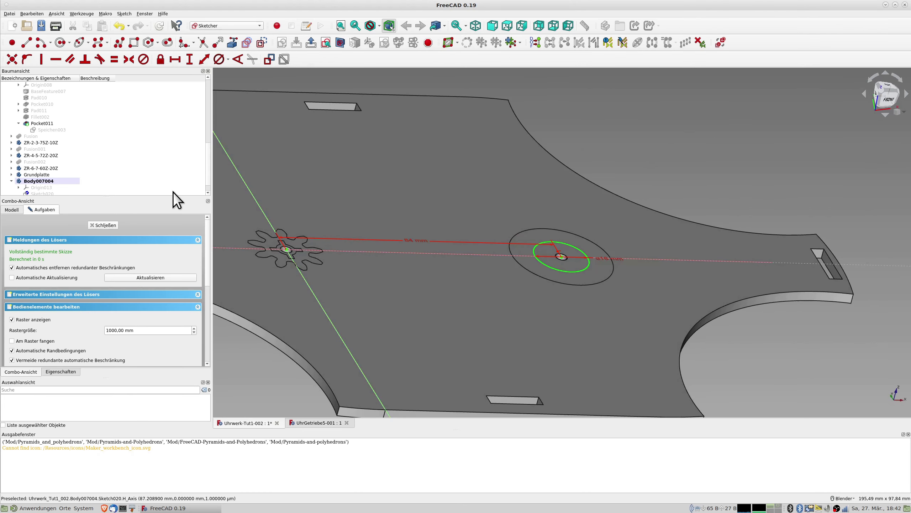
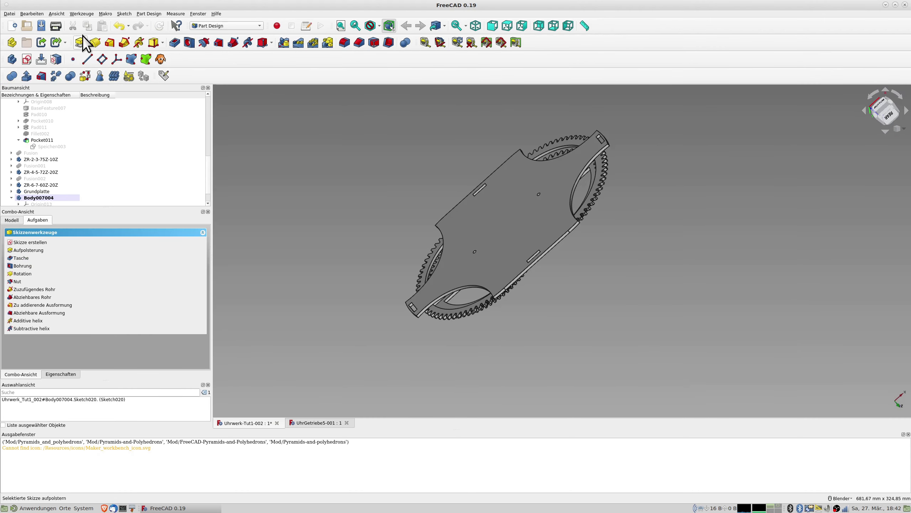
- Pad the circle in the reversed direction, shortening the length so the disc ends level with the base plate's underside
{"action": "left_click", "coordinate": [80, 42]}
{"action": "middle_click_drag", "start_coordinate": [544, 265], "coordinate": [323, 201]}
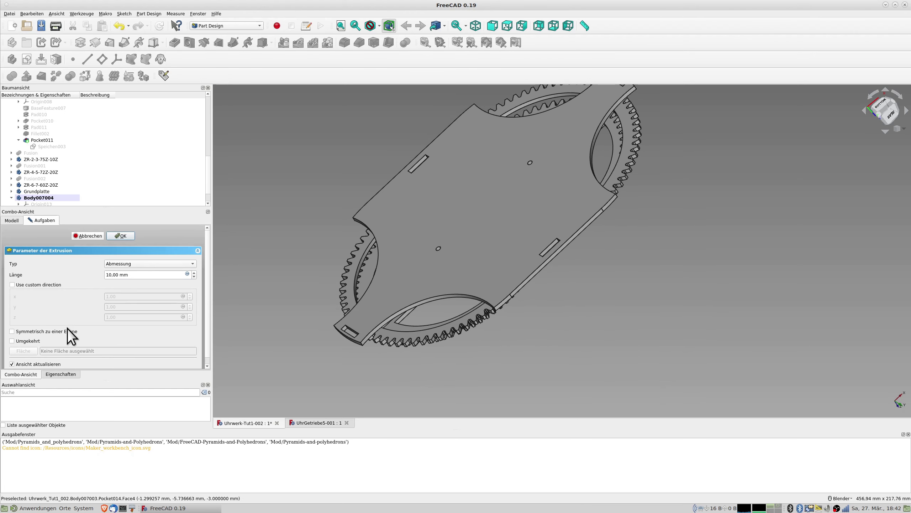
{"action": "left_click", "coordinate": [28, 340]}
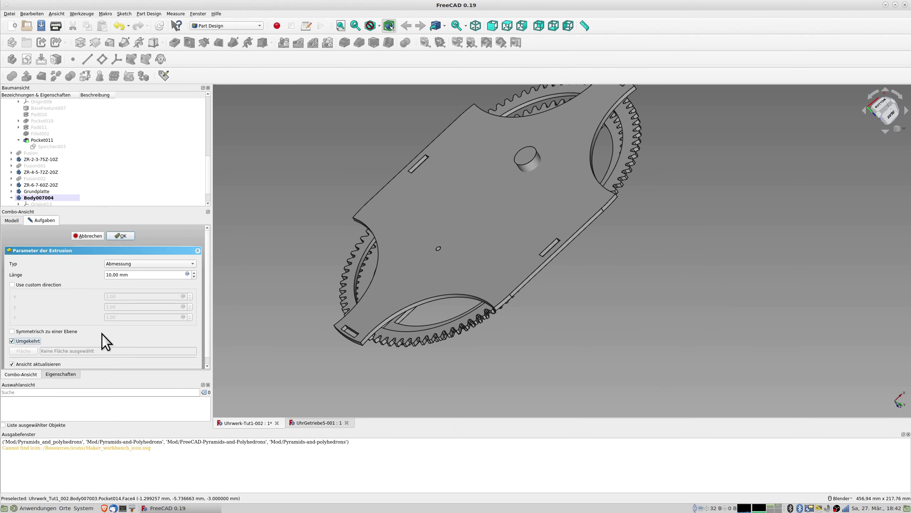
{"action": "left_click_drag", "start_coordinate": [132, 277], "coordinate": [52, 286]}
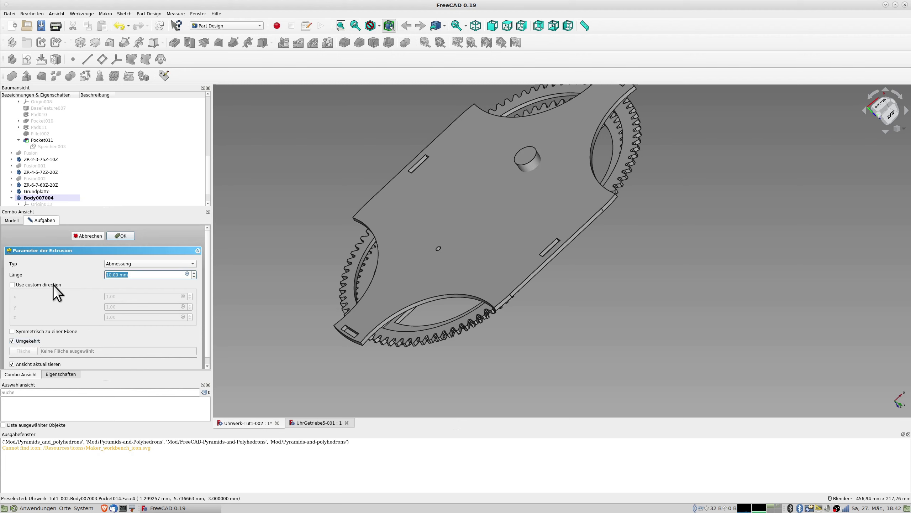
{"action": "type", "text": "1"}
{"action": "key", "text": "Return"}
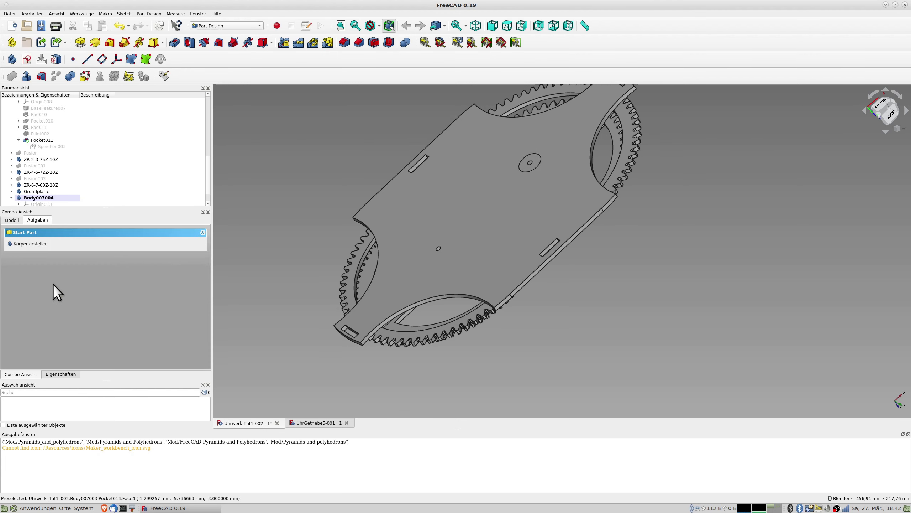
- Rename the new body as Achse2
{"action": "scroll", "coordinate": [49, 193], "scroll_direction": "down", "scroll_amount": 1}
{"action": "left_click", "coordinate": [44, 178]}
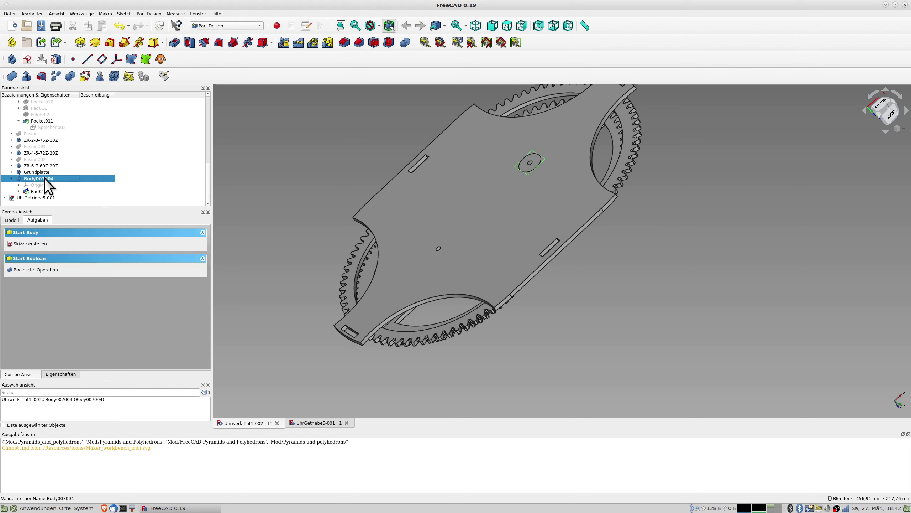
{"action": "key", "text": "F2"}
{"action": "type", "text": "Achse2"}
{"action": "key", "text": "Return"}
{"action": "right_click", "coordinate": [41, 178]}
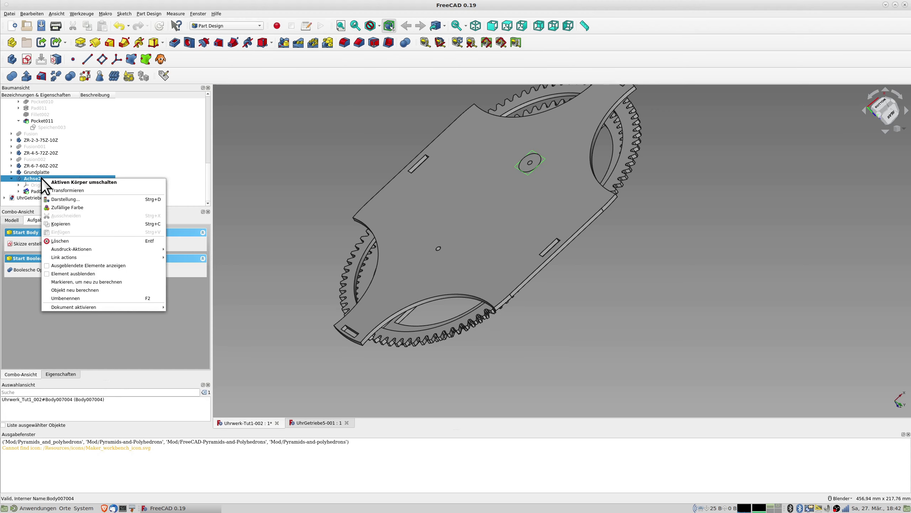
{"action": "left_click", "coordinate": [36, 182]}
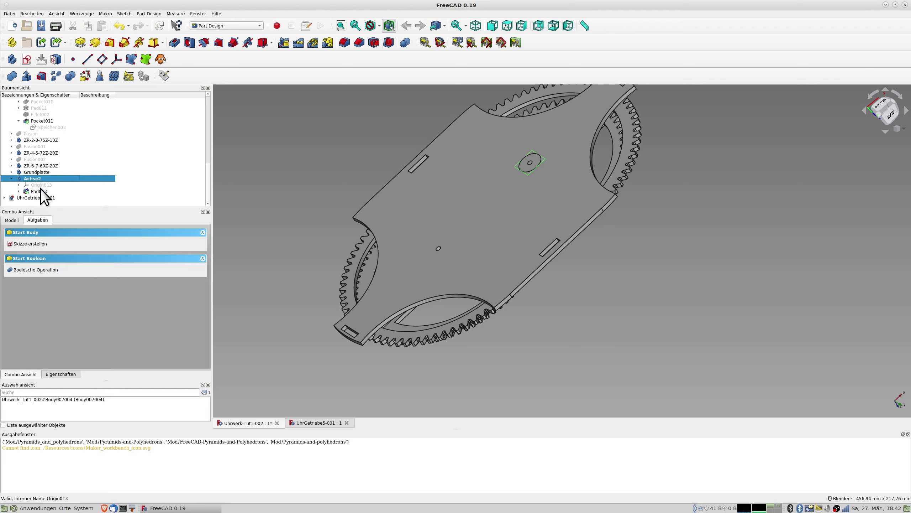
- Set the Z position in the placement of Achse2 to -3 mm
{"action": "left_click", "coordinate": [60, 374]}
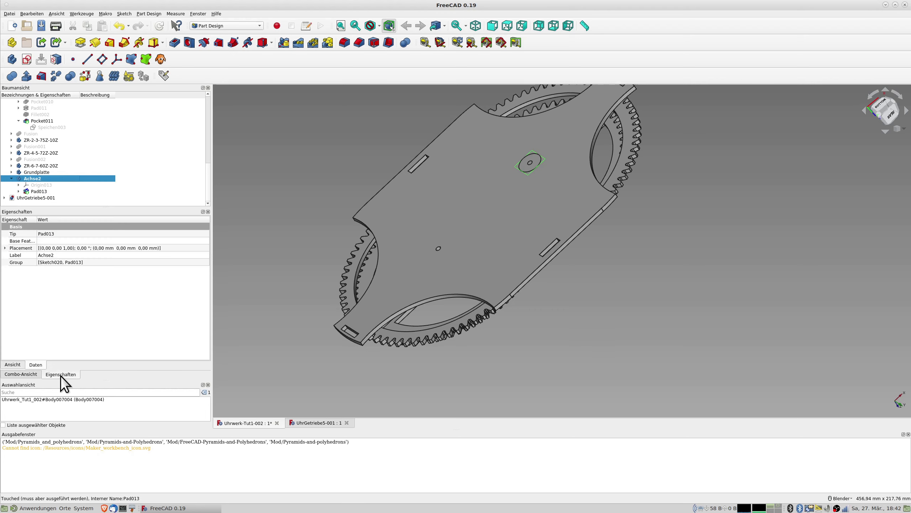
{"action": "left_click", "coordinate": [5, 248]}
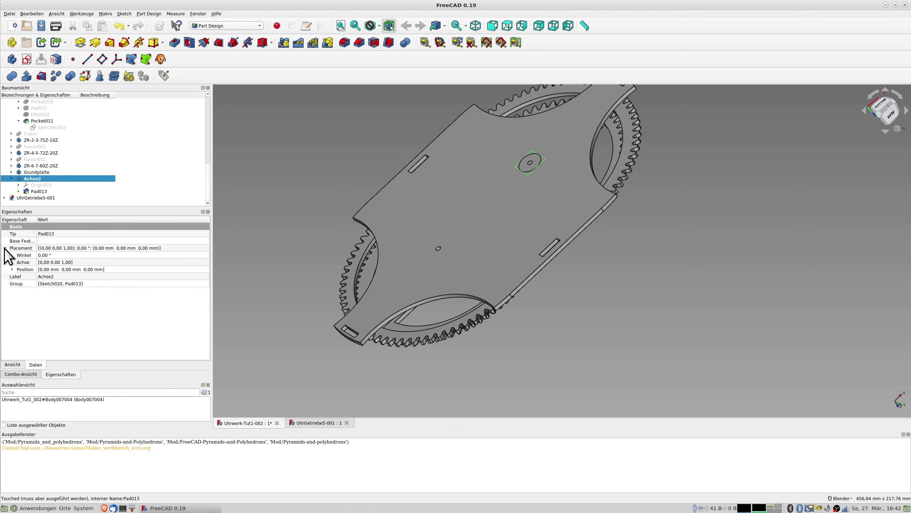
{"action": "double_click", "coordinate": [22, 269]}
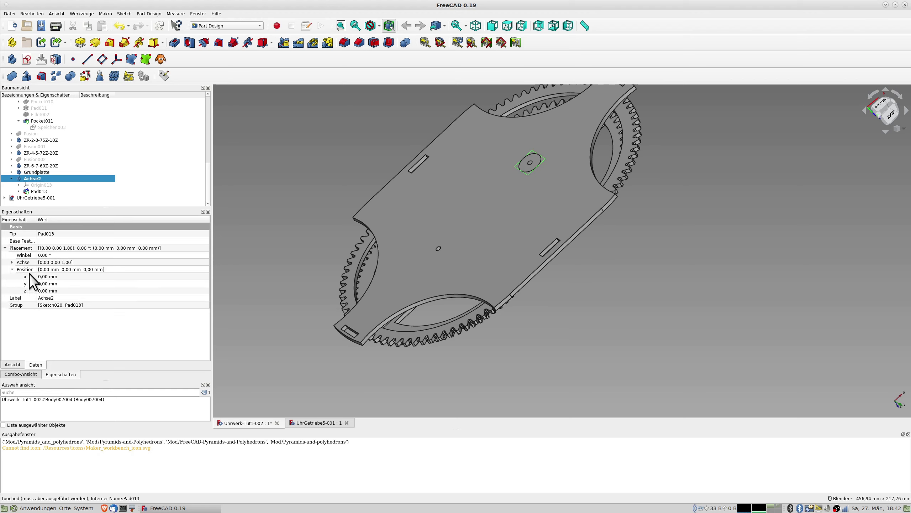
{"action": "left_click", "coordinate": [46, 291]}
{"action": "type", "text": "1"}
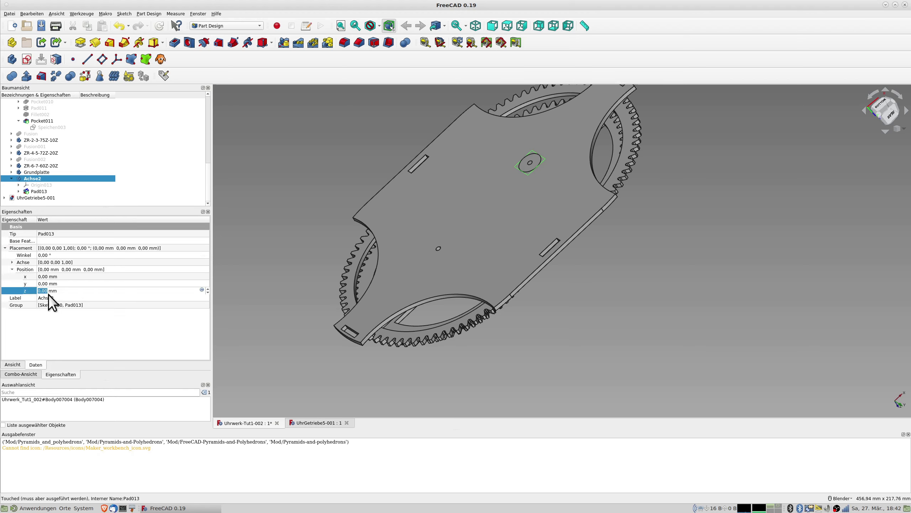
{"action": "scroll", "coordinate": [44, 291], "scroll_direction": "down", "scroll_amount": 1}
{"action": "scroll", "coordinate": [44, 291], "scroll_direction": "down", "scroll_amount": 3}
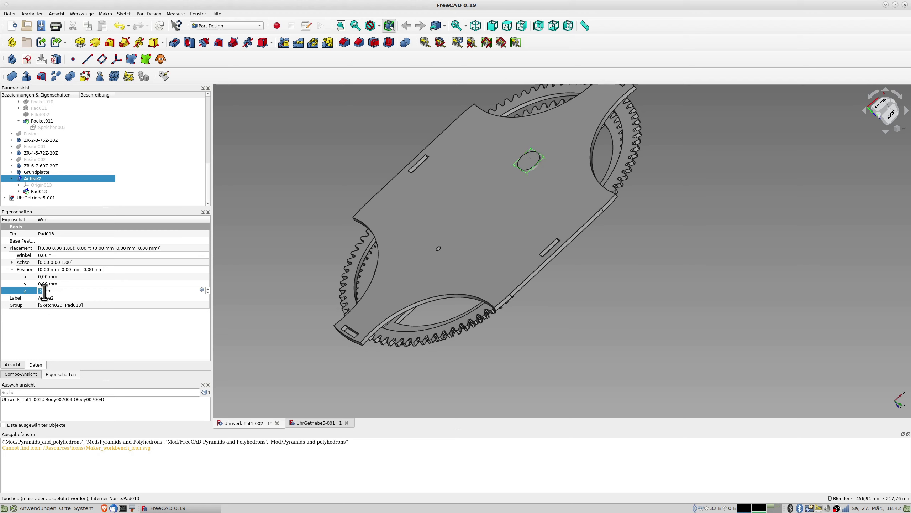
{"action": "middle_click_drag", "start_coordinate": [505, 278], "coordinate": [496, 208]}
{"action": "left_click", "coordinate": [41, 291]}
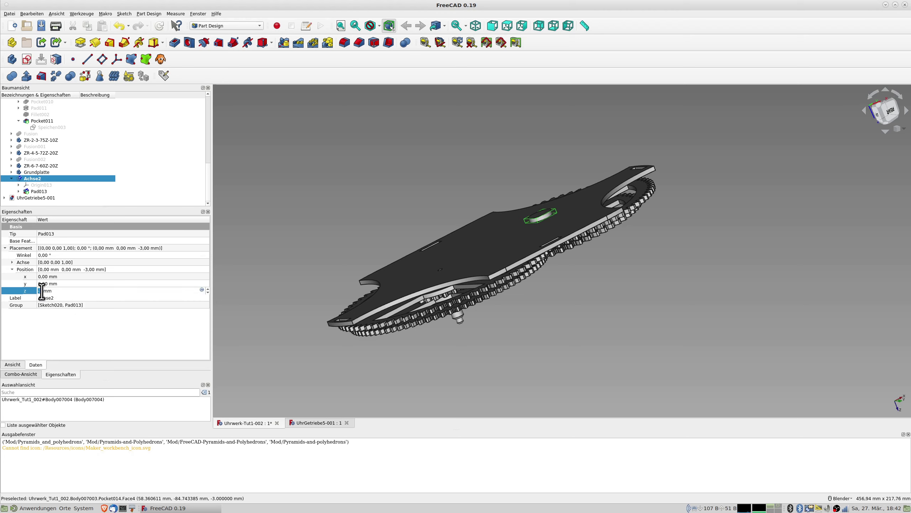
- Fillet the outer flat face of the Achse2 disc with a radius of 2.5 mm
{"action": "middle_click_drag", "start_coordinate": [444, 252], "coordinate": [502, 312]}
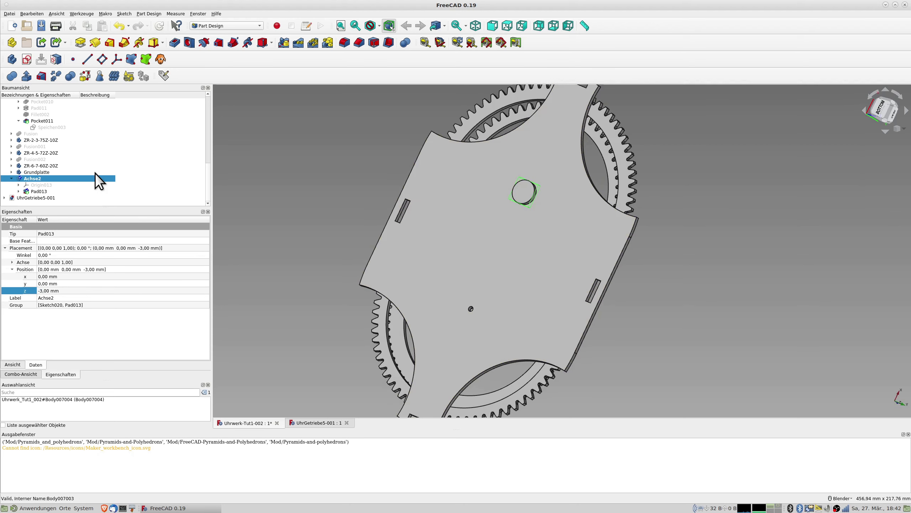
{"action": "left_click", "coordinate": [16, 374]}
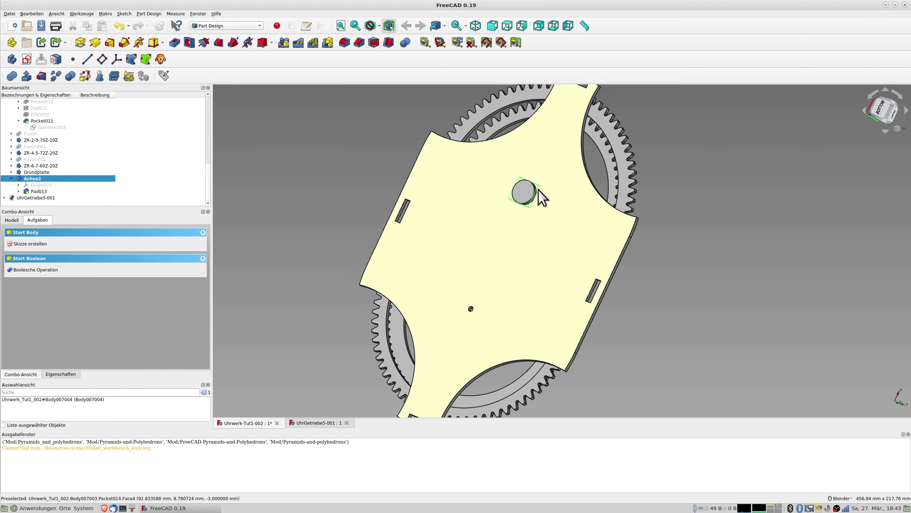
{"action": "left_click", "coordinate": [527, 194]}
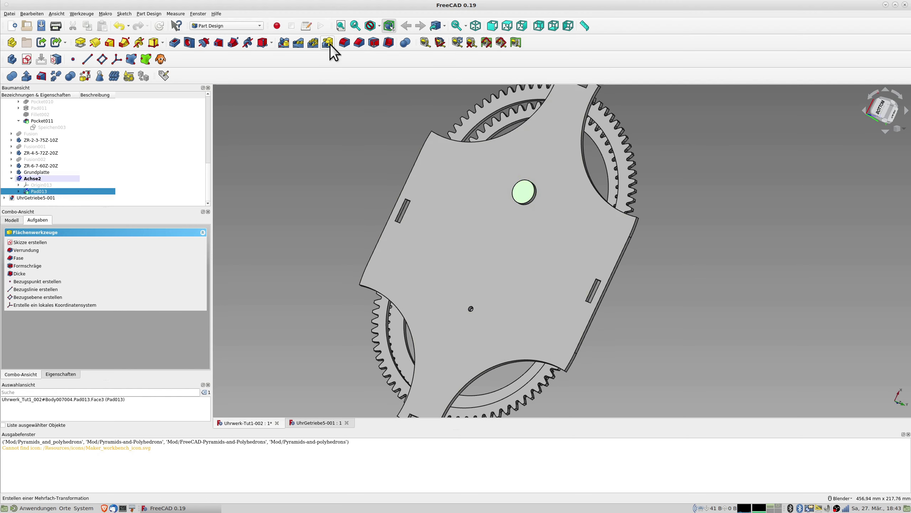
{"action": "left_click", "coordinate": [344, 42]}
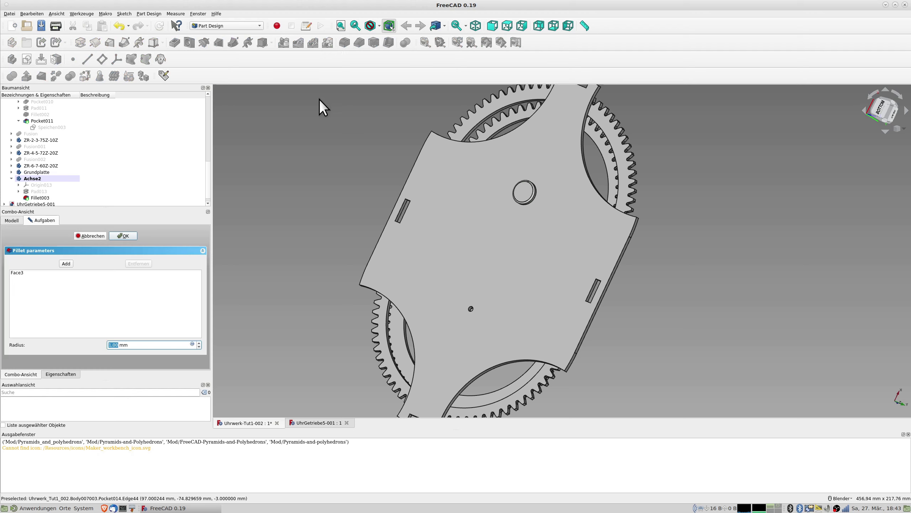
{"action": "type", "text": "3"}
- Hide the base plate Grundplatte and the gear bodies ZR-6-7-60Z-20Z, ZR-4-5-72Z-20Z and ZR-2-3-75Z-10Z
{"action": "middle_click_drag", "start_coordinate": [584, 228], "coordinate": [694, 134]}
{"action": "scroll", "coordinate": [694, 133], "scroll_direction": "down", "scroll_amount": 2}
{"action": "middle_click_drag", "start_coordinate": [611, 129], "coordinate": [450, 264], "text": "shift"}
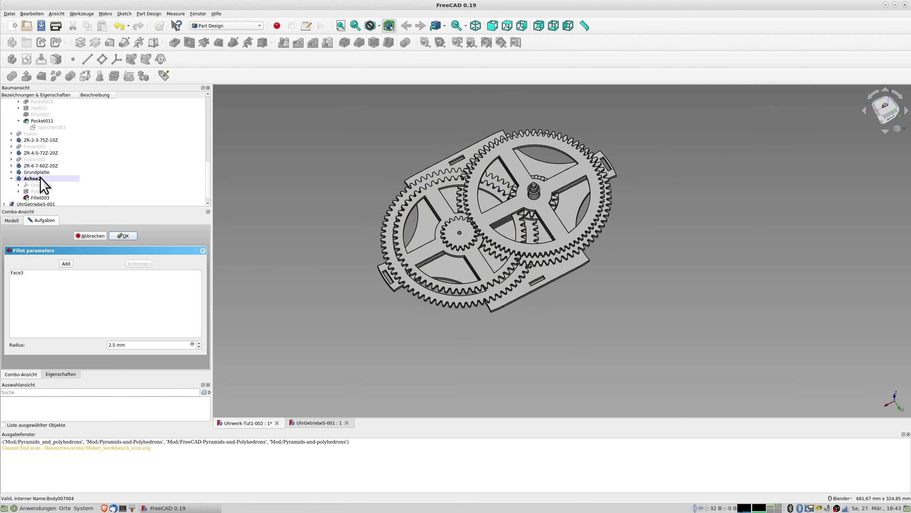
{"action": "left_click", "coordinate": [33, 171]}
{"action": "key", "text": "space"}
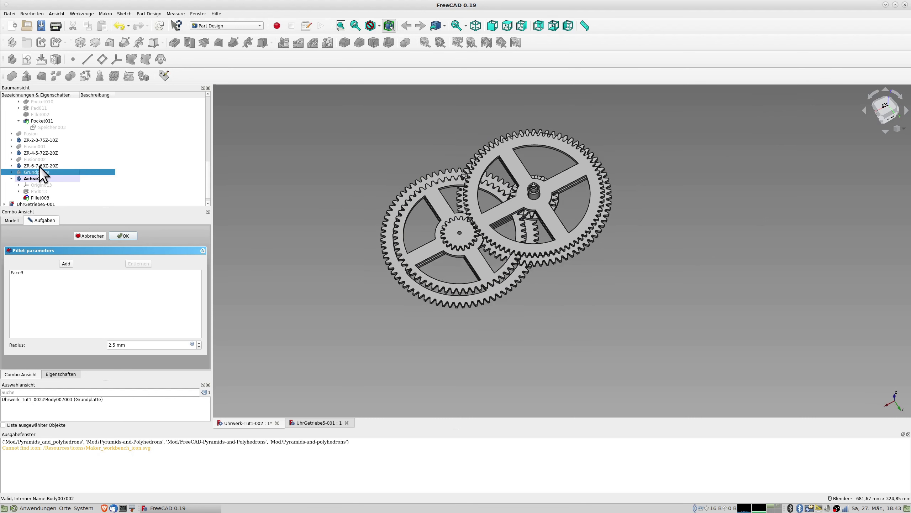
{"action": "left_click", "coordinate": [39, 165]}
{"action": "key", "text": "space"}
{"action": "left_click", "coordinate": [39, 153]}
{"action": "key", "text": "space"}
{"action": "left_click", "coordinate": [40, 139]}
{"action": "key", "text": "space"}
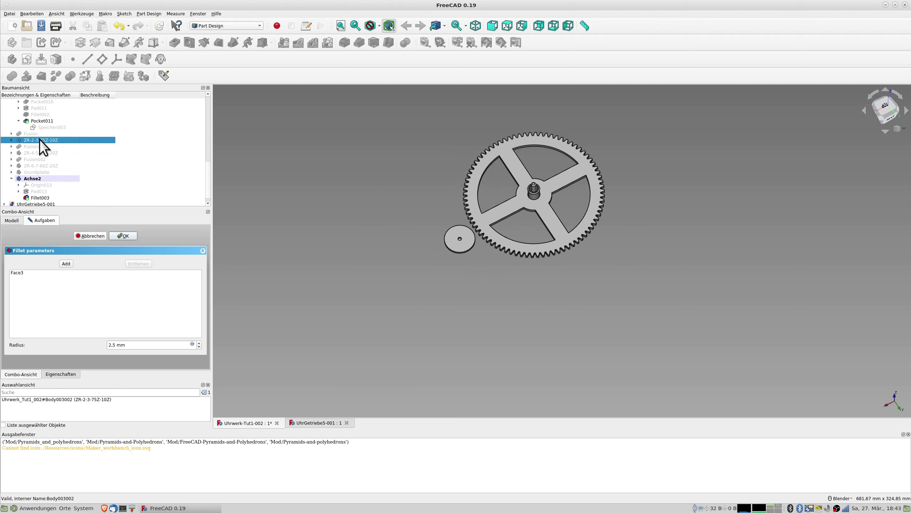
{"action": "scroll", "coordinate": [462, 269], "scroll_direction": "up", "scroll_amount": 2}
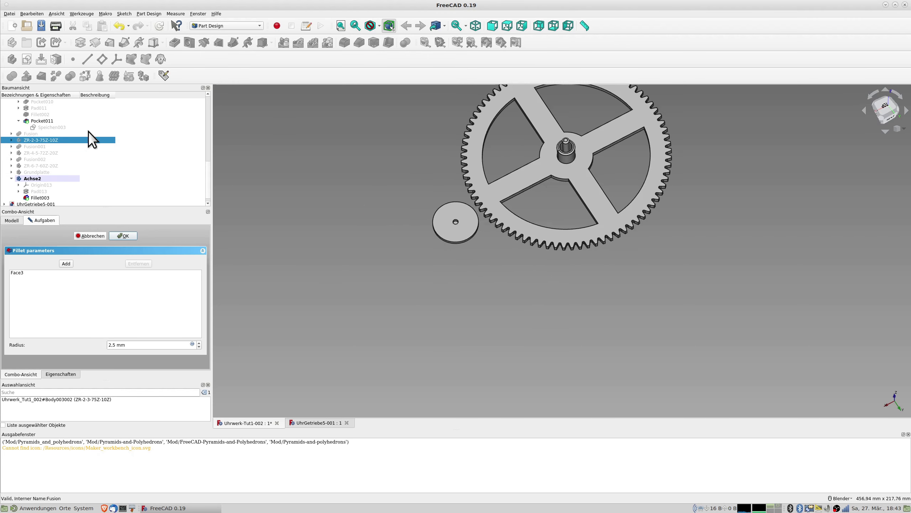
- Hide the gear body ZR8-80Z and the Spacer body, and accept the fillet on the Achse2 disc
{"action": "scroll", "coordinate": [43, 170], "scroll_direction": "up", "scroll_amount": 4}
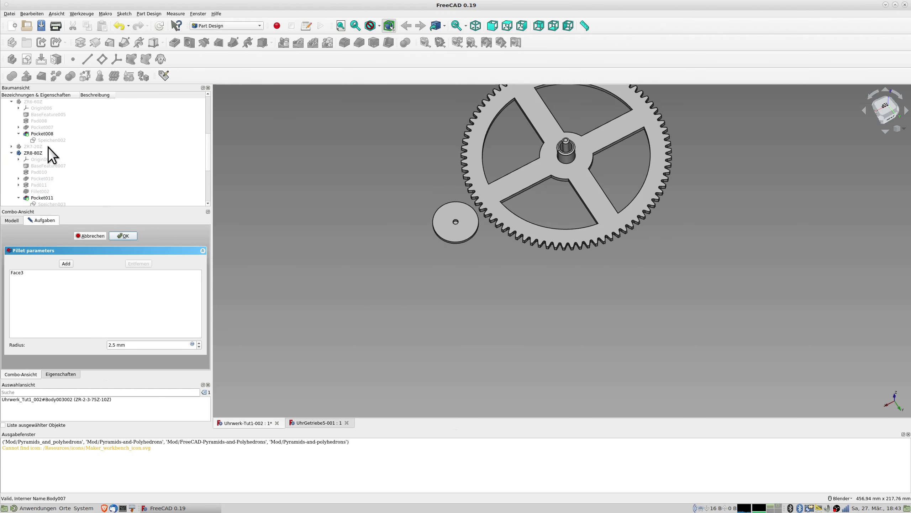
{"action": "left_click", "coordinate": [33, 154]}
{"action": "key", "text": "space"}
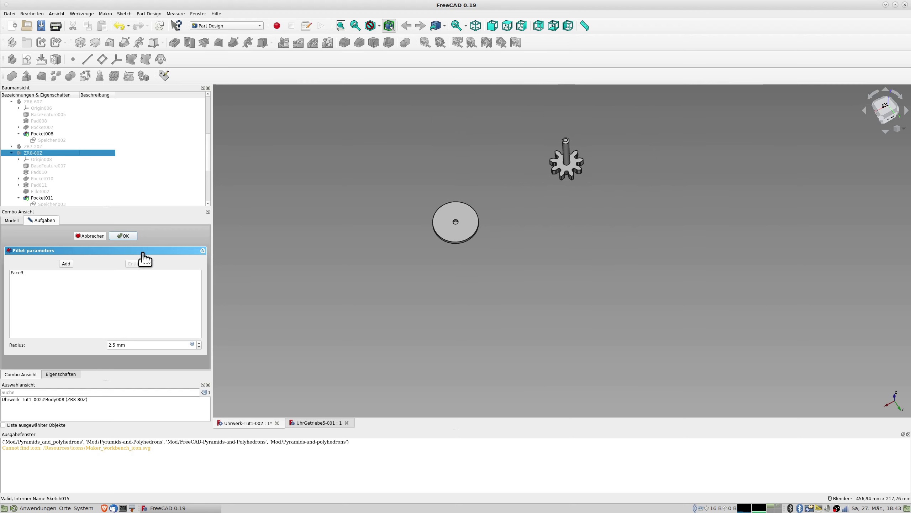
{"action": "scroll", "coordinate": [92, 187], "scroll_direction": "down", "scroll_amount": 4}
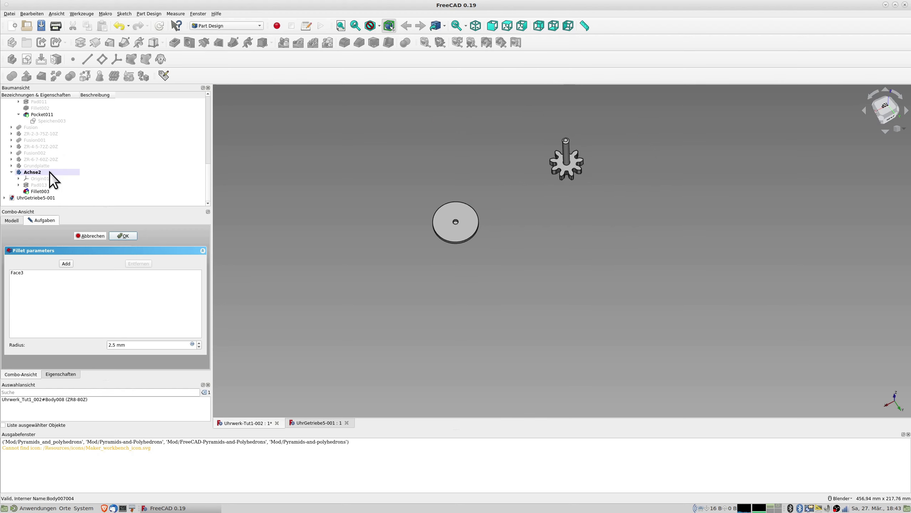
{"action": "scroll", "coordinate": [45, 182], "scroll_direction": "up", "scroll_amount": 8}
{"action": "left_click", "coordinate": [30, 139]}
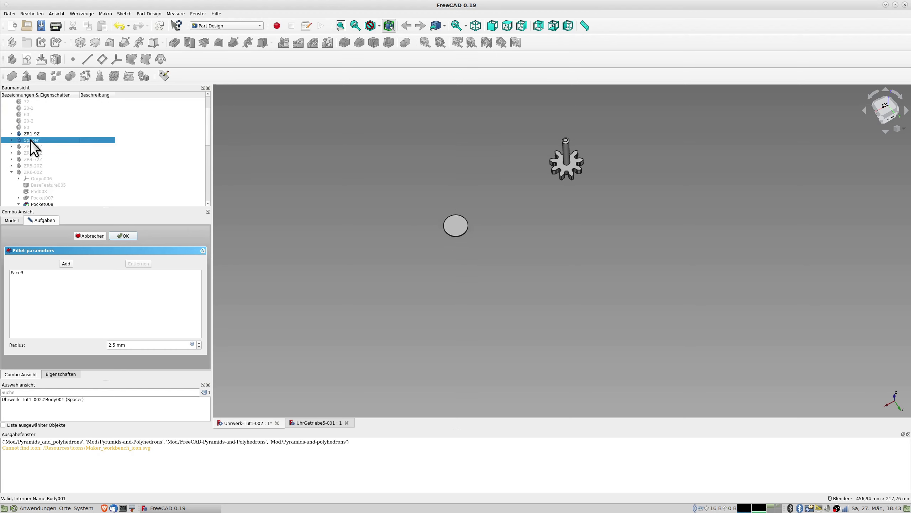
{"action": "left_click", "coordinate": [452, 226]}
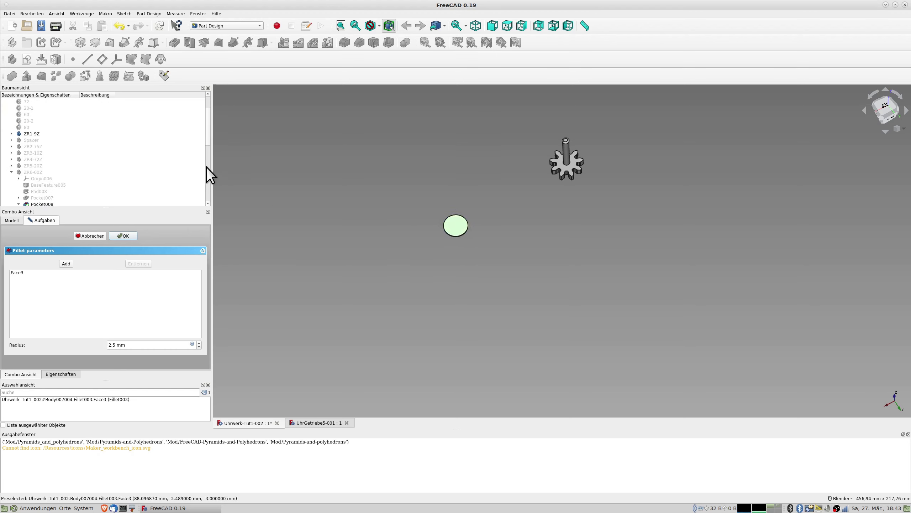
{"action": "left_click", "coordinate": [124, 236]}
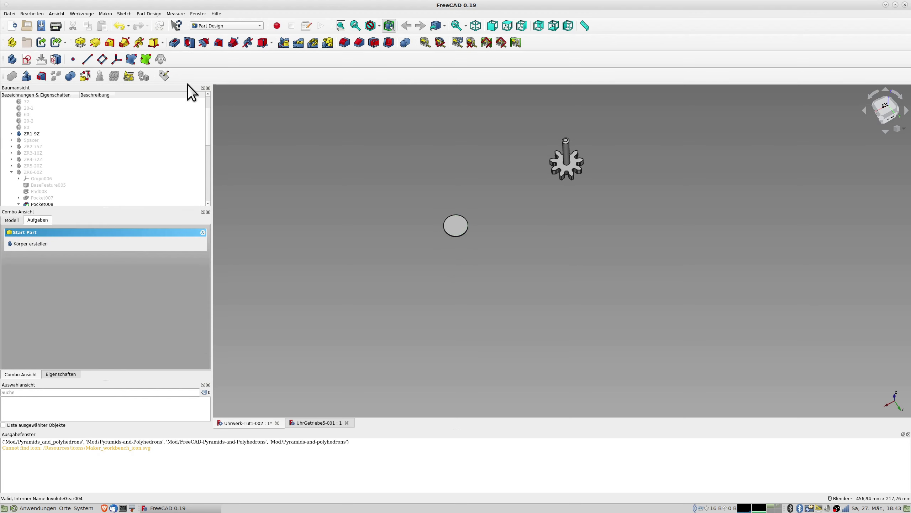
- Sketch a circle about 8.3 mm in diameter on the flat upper face of the Achse2 disc, centred on the horizontal axis
{"action": "left_click", "coordinate": [460, 224]}
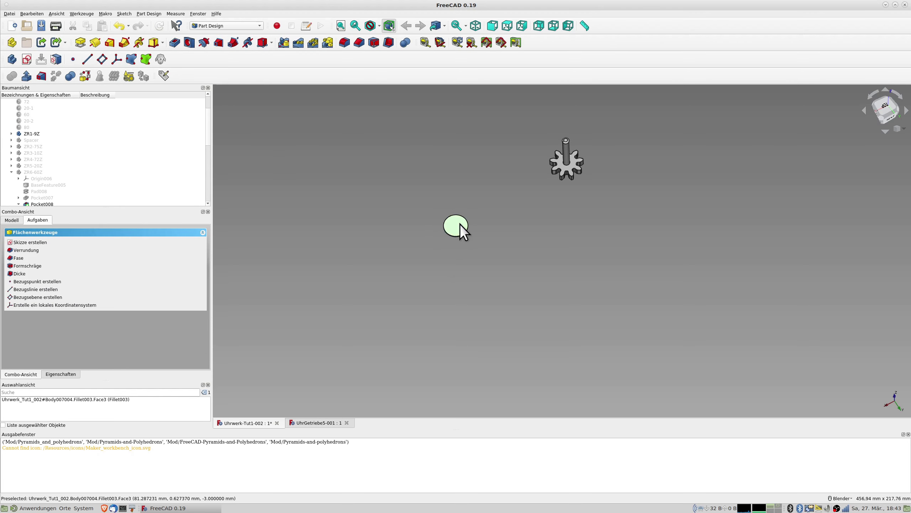
{"action": "left_click", "coordinate": [26, 59]}
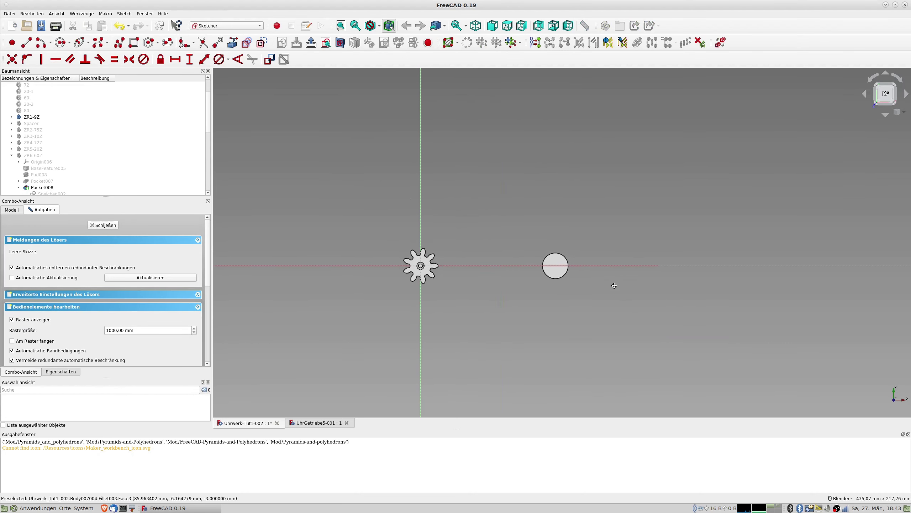
{"action": "left_click", "coordinate": [59, 42]}
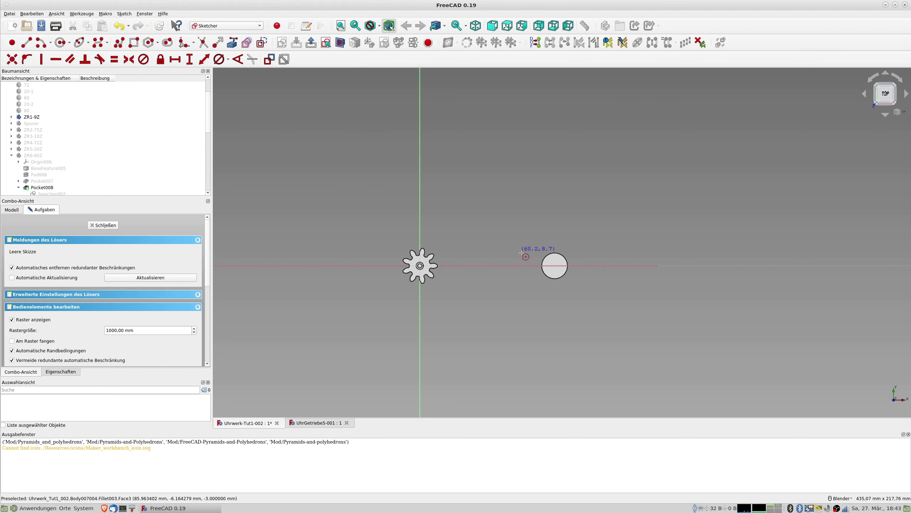
{"action": "left_click", "coordinate": [554, 266]}
{"action": "left_click", "coordinate": [562, 267]}
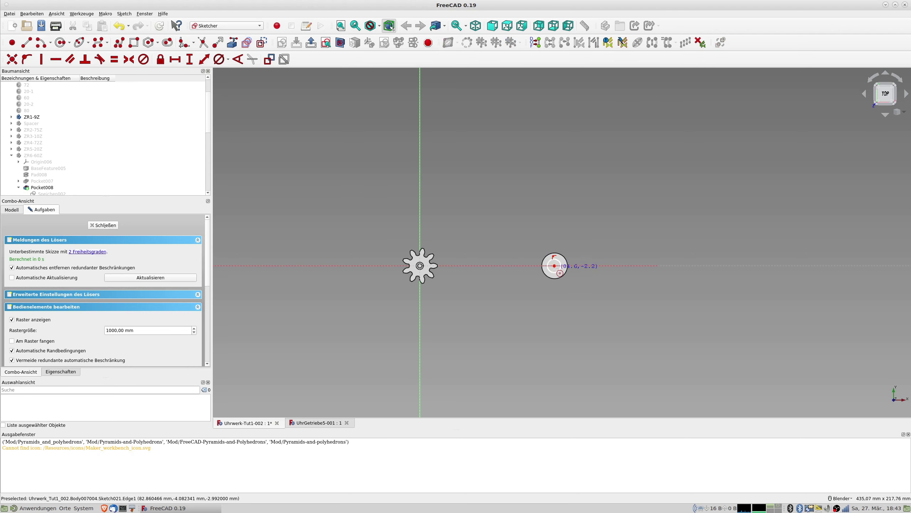
{"action": "scroll", "coordinate": [555, 267], "scroll_direction": "up", "scroll_amount": 4}
{"action": "right_click", "coordinate": [553, 262]}
- Constrain the horizontal distance from the vertical axis to the circle's centre to 84 mm
{"action": "left_click", "coordinate": [552, 260]}
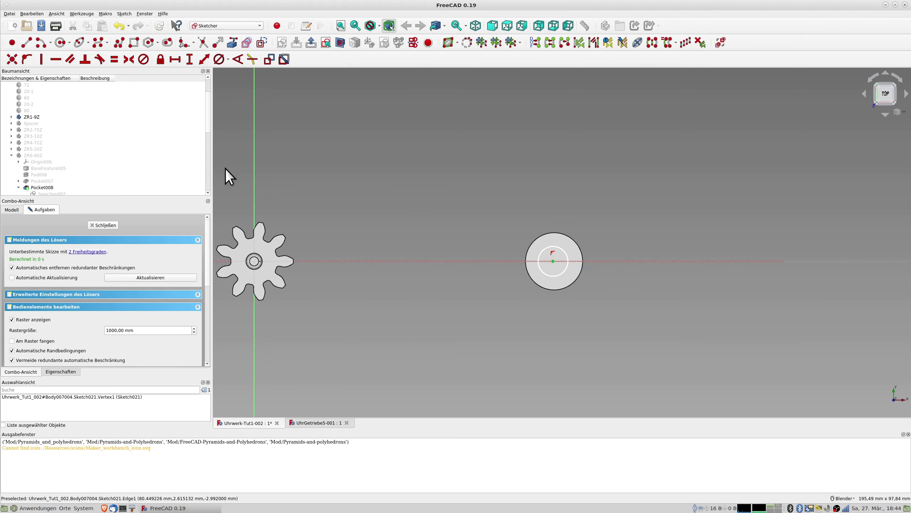
{"action": "left_click", "coordinate": [254, 174]}
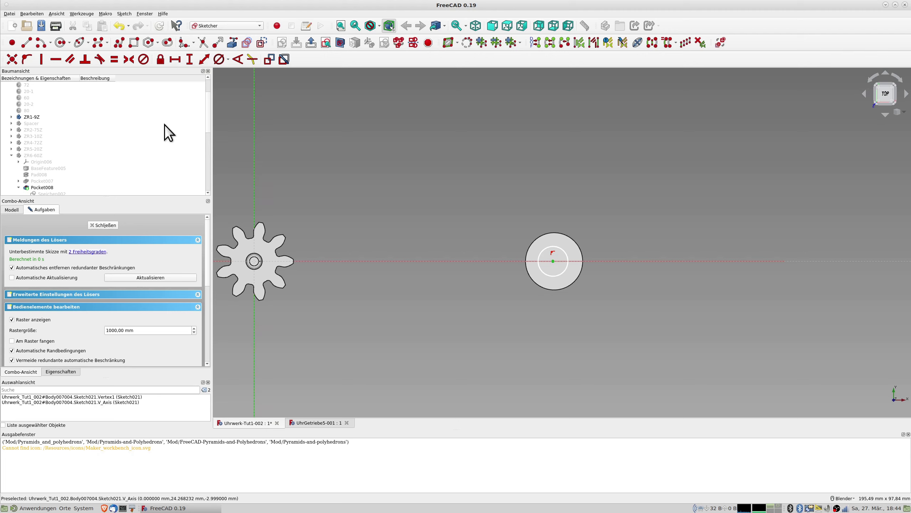
{"action": "left_click", "coordinate": [175, 60]}
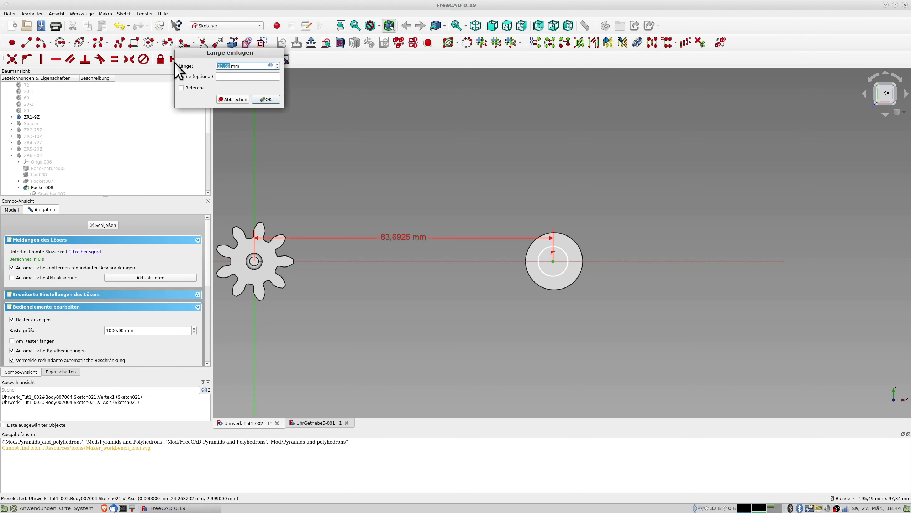
{"action": "type", "text": "84"}
{"action": "key", "text": "Return"}
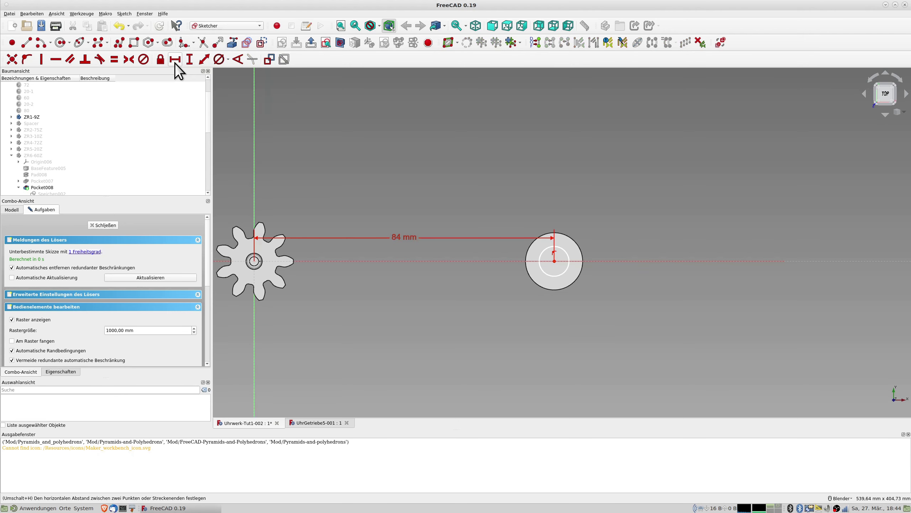
- Constrain the circle's diameter to 3.2 mm
{"action": "left_click", "coordinate": [561, 274]}
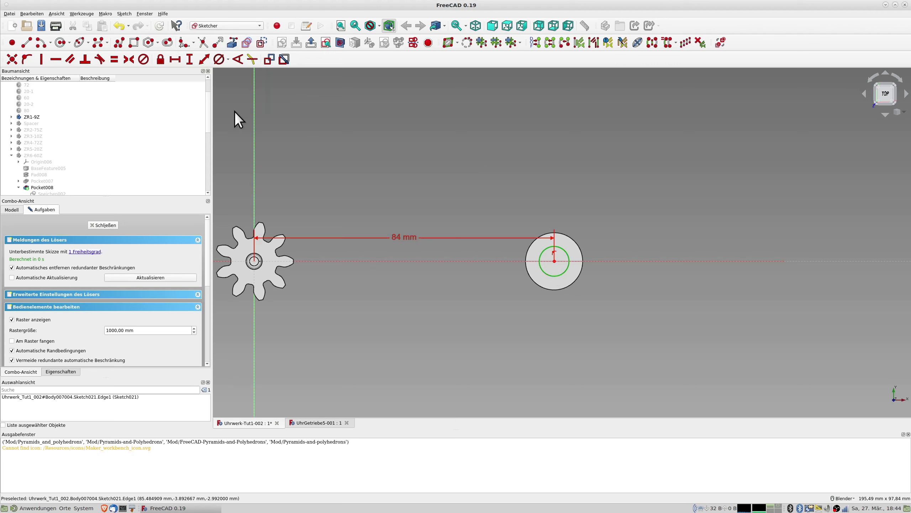
{"action": "left_click", "coordinate": [218, 60]}
{"action": "type", "text": "3,"}
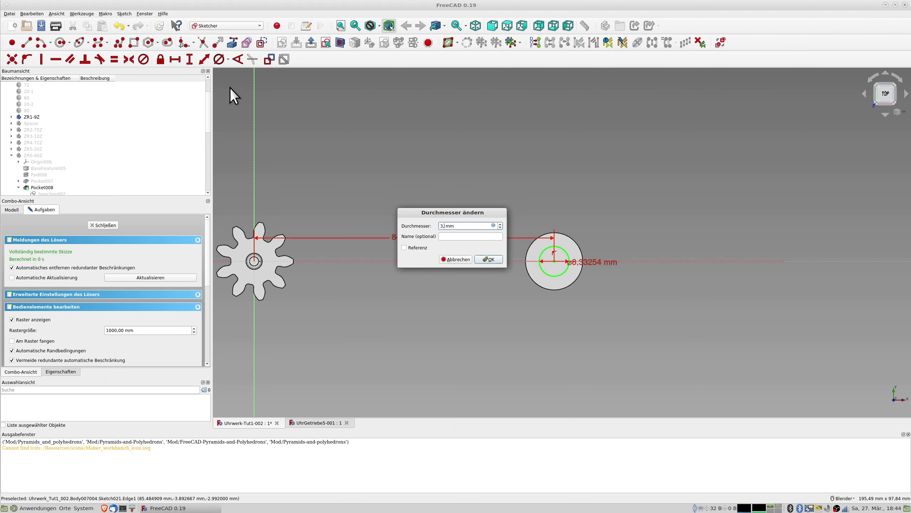
{"action": "type", "text": ",2"}
{"action": "key", "text": "Return"}
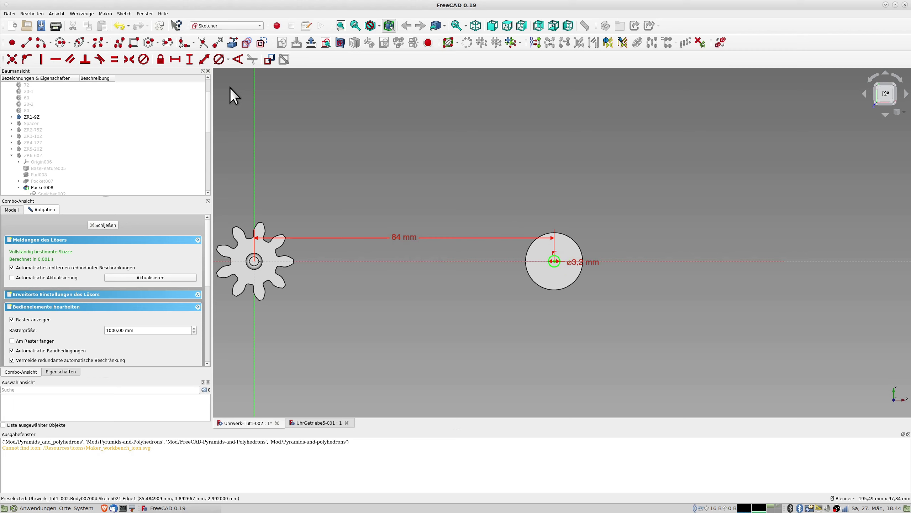
- Change the circle's diameter to 3 mm and close the sketch
{"action": "mouse_move", "coordinate": [584, 339]}
{"action": "middle_mouse_down"}
{"action": "mouse_move", "coordinate": [605, 295]}
{"action": "mouse_move", "coordinate": [574, 329]}
{"action": "middle_mouse_up"}
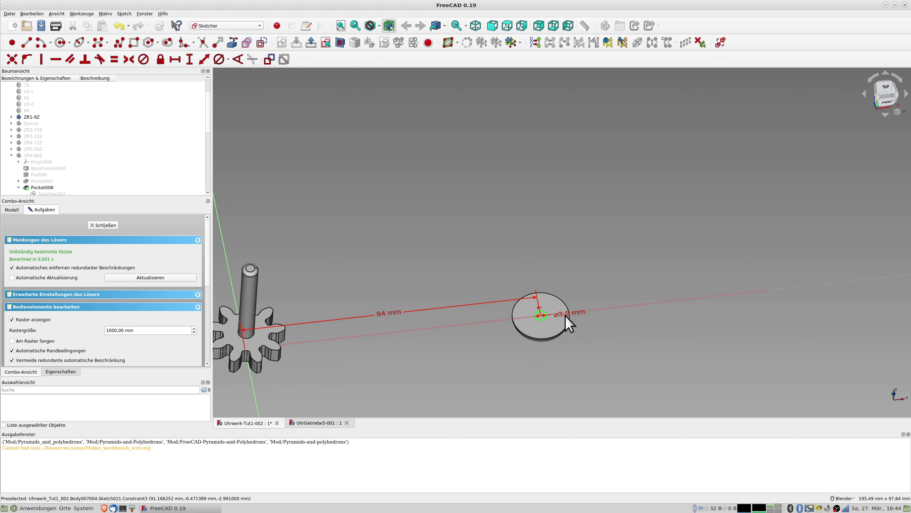
{"action": "double_click", "coordinate": [565, 313]}
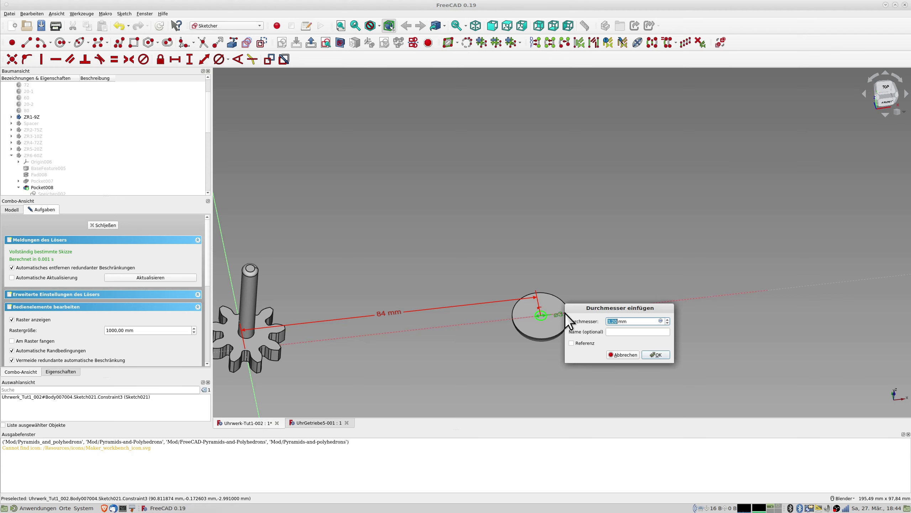
{"action": "key", "text": "Return"}
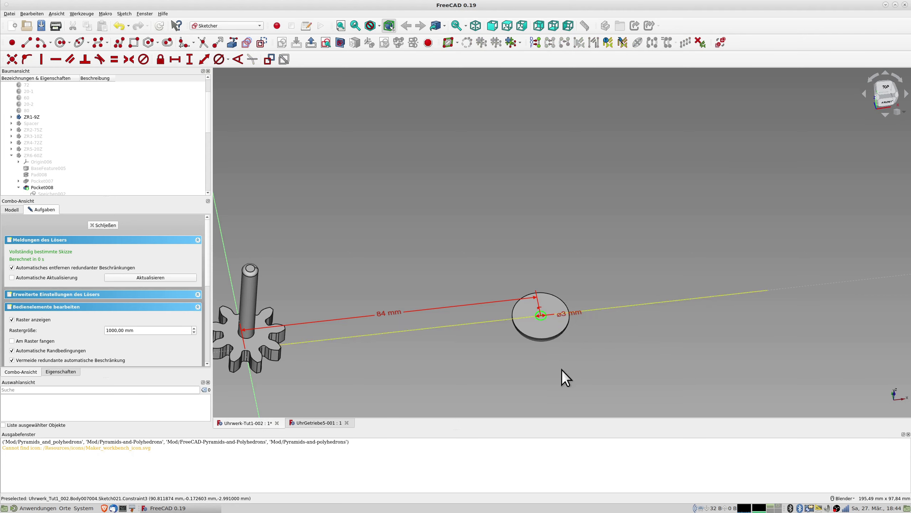
{"action": "left_click", "coordinate": [105, 225]}
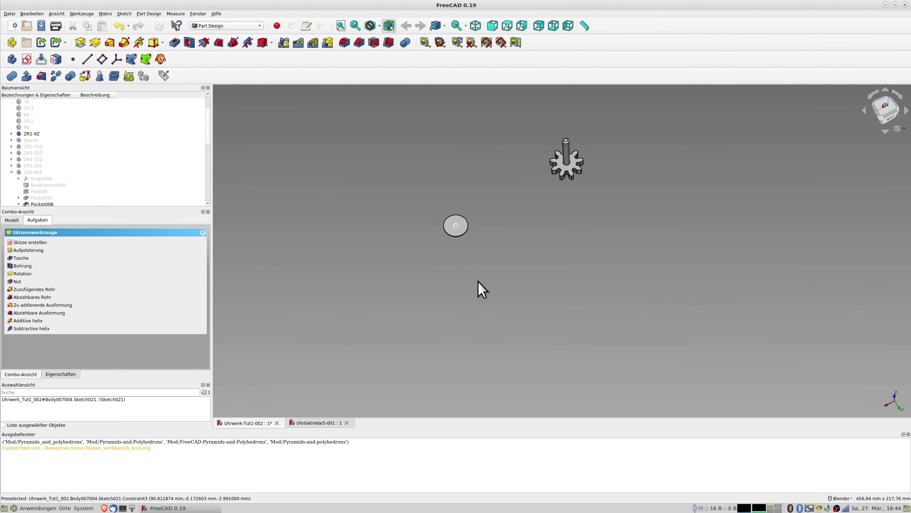
- Show the gear body ZR8-80Z again and collapse its feature list in the model tree
{"action": "middle_click_drag", "start_coordinate": [479, 282], "coordinate": [481, 268]}
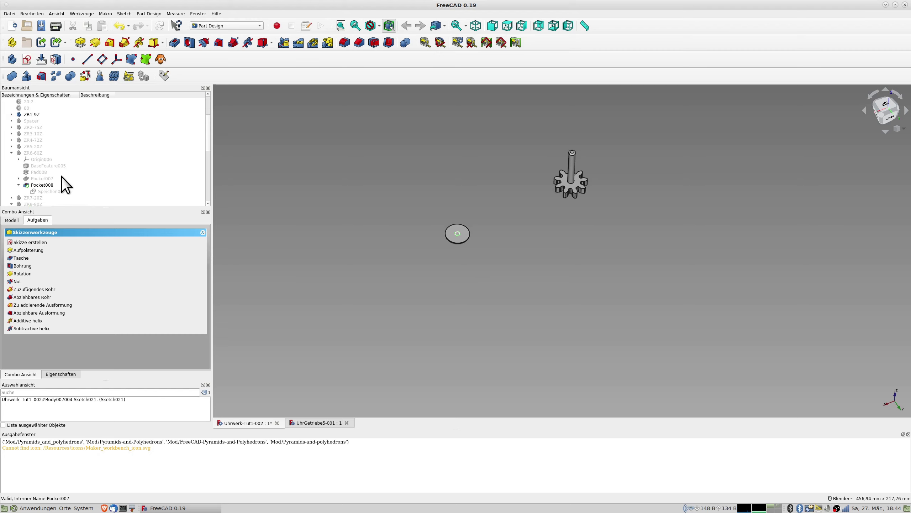
{"action": "scroll", "coordinate": [54, 165], "scroll_direction": "up", "scroll_amount": 2}
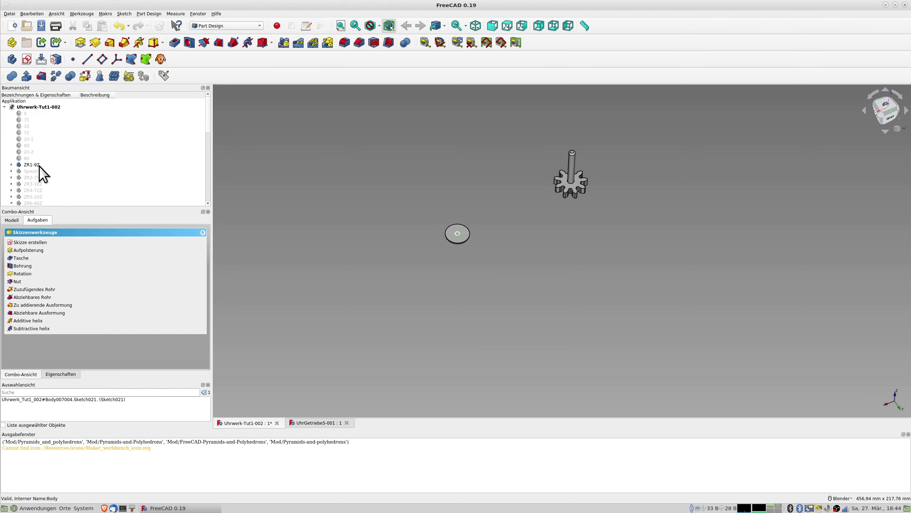
{"action": "scroll", "coordinate": [39, 166], "scroll_direction": "down", "scroll_amount": 3}
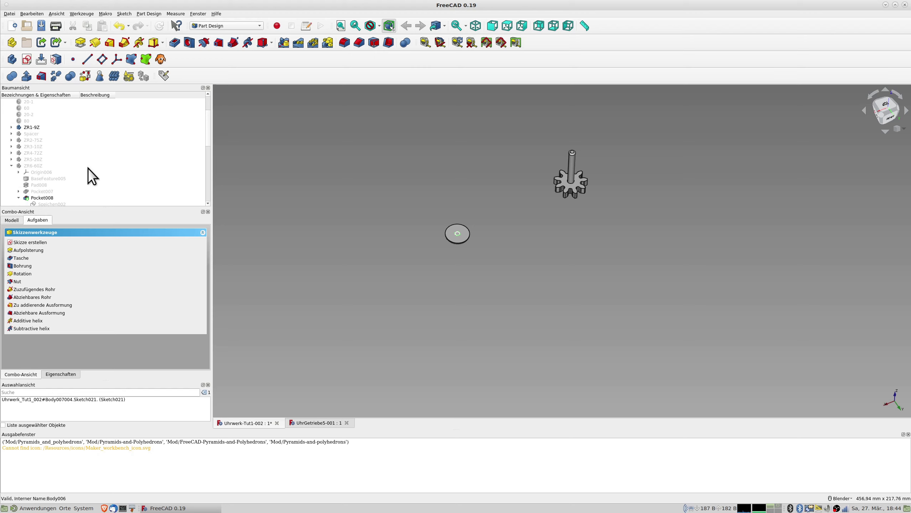
{"action": "scroll", "coordinate": [83, 168], "scroll_direction": "down", "scroll_amount": 2}
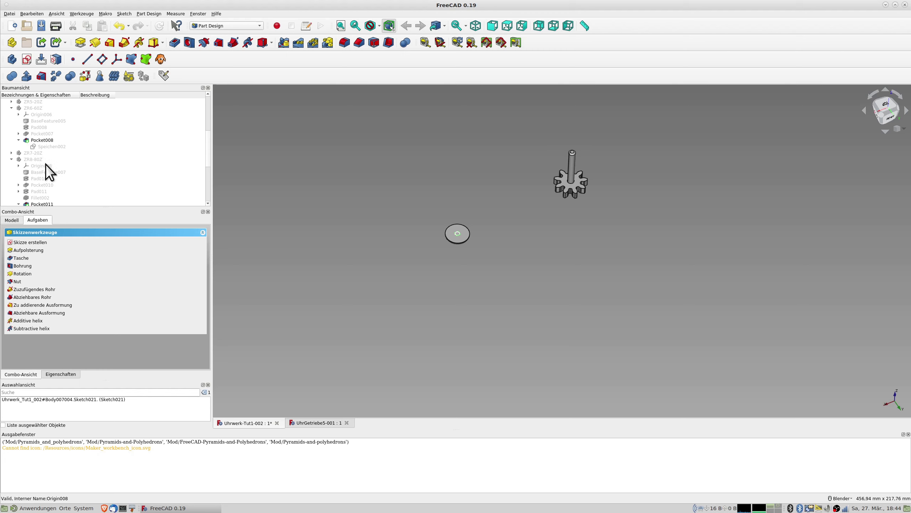
{"action": "left_click", "coordinate": [37, 161]}
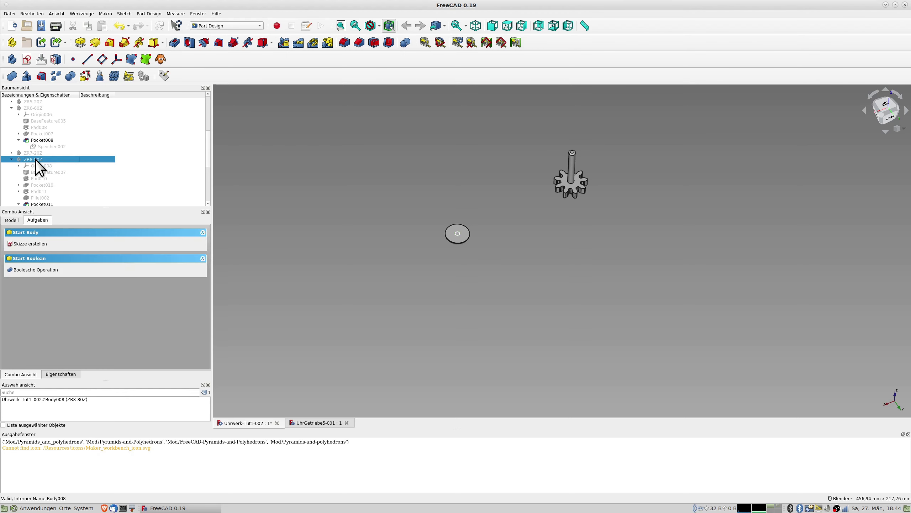
{"action": "key", "text": "space"}
{"action": "left_click", "coordinate": [12, 159]}
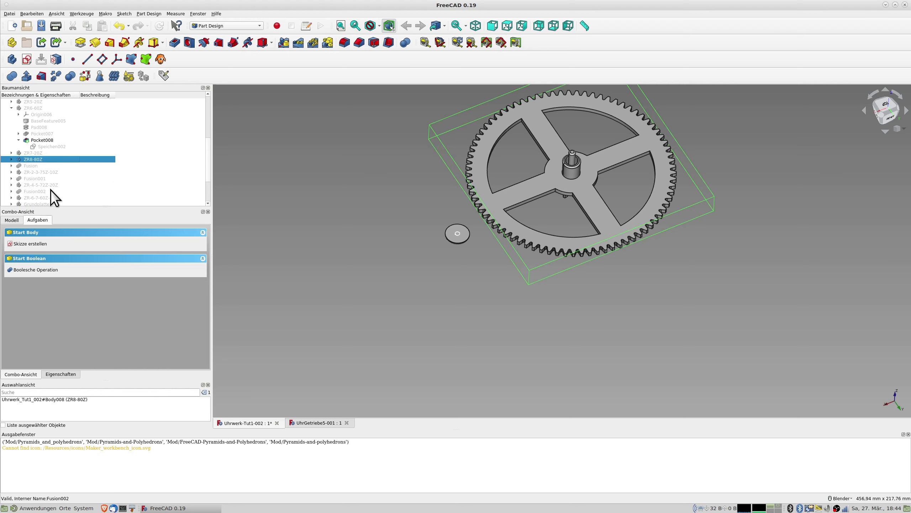
- Show the gear bodies ZR-4-5-72Z-20Z, ZR-2-3-75Z-10Z and ZR-6-7-60Z-20Z again
{"action": "left_click", "coordinate": [41, 186]}
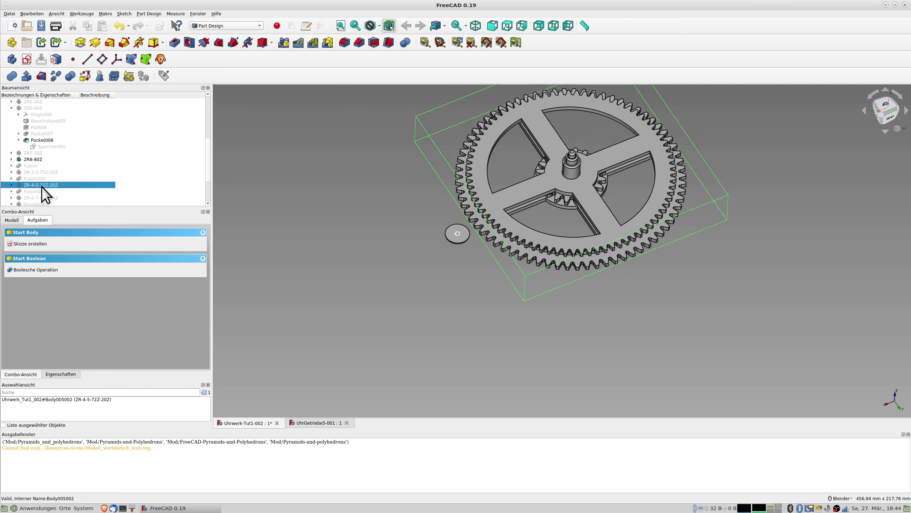
{"action": "left_click", "coordinate": [40, 173]}
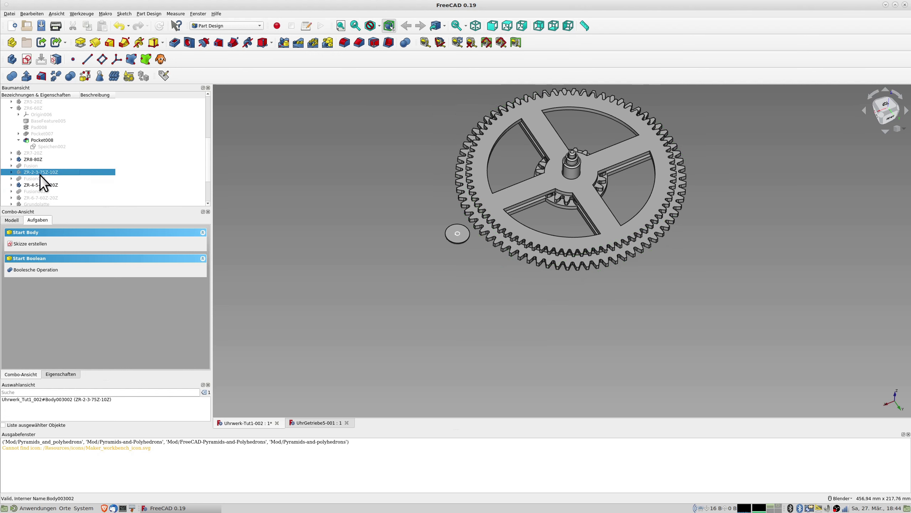
{"action": "key", "text": "space"}
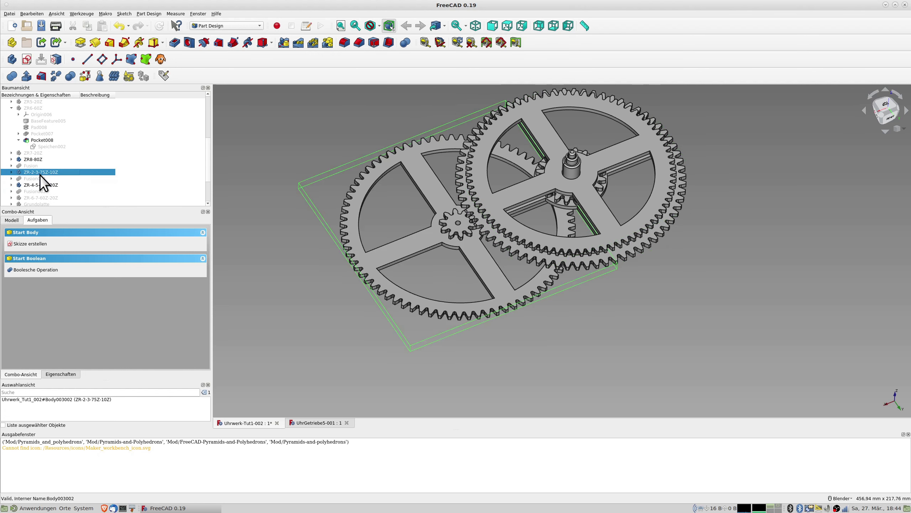
{"action": "left_click", "coordinate": [42, 199]}
{"action": "key", "text": "space"}
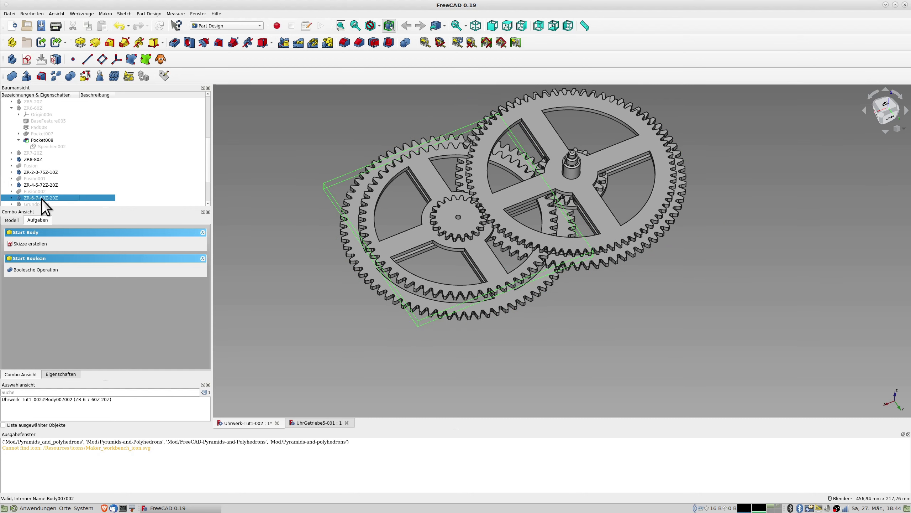
- Show the base plate Grundplatte again beneath the gears
{"action": "middle_click_drag", "start_coordinate": [445, 275], "coordinate": [441, 258]}
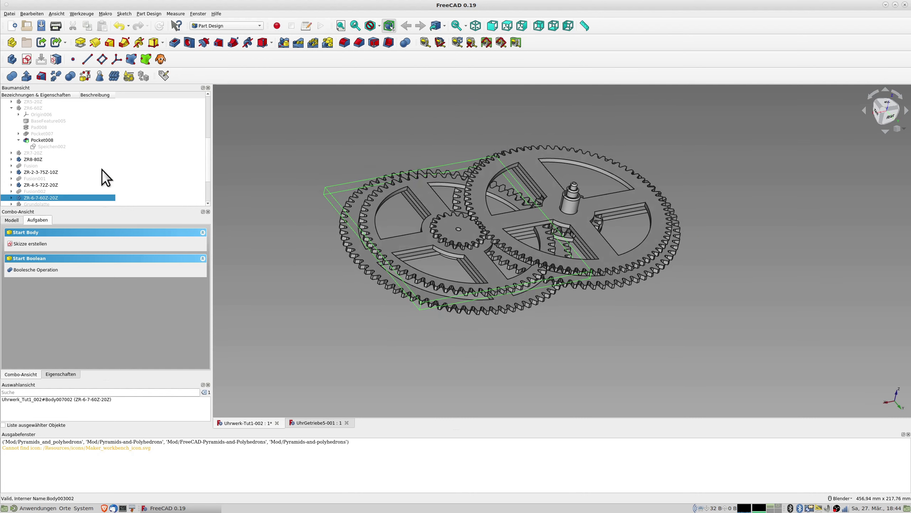
{"action": "scroll", "coordinate": [102, 170], "scroll_direction": "down", "scroll_amount": 2}
{"action": "scroll", "coordinate": [100, 168], "scroll_direction": "down", "scroll_amount": 1}
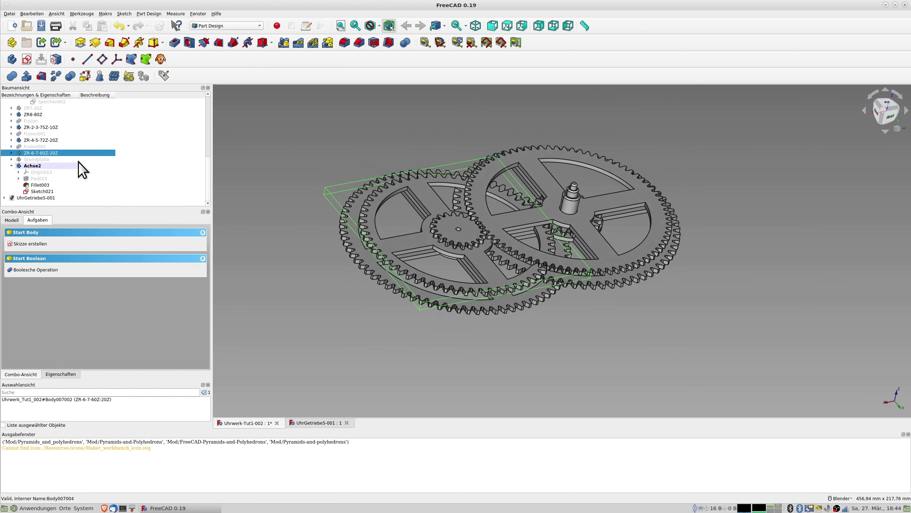
{"action": "left_click", "coordinate": [38, 159]}
{"action": "key", "text": "space"}
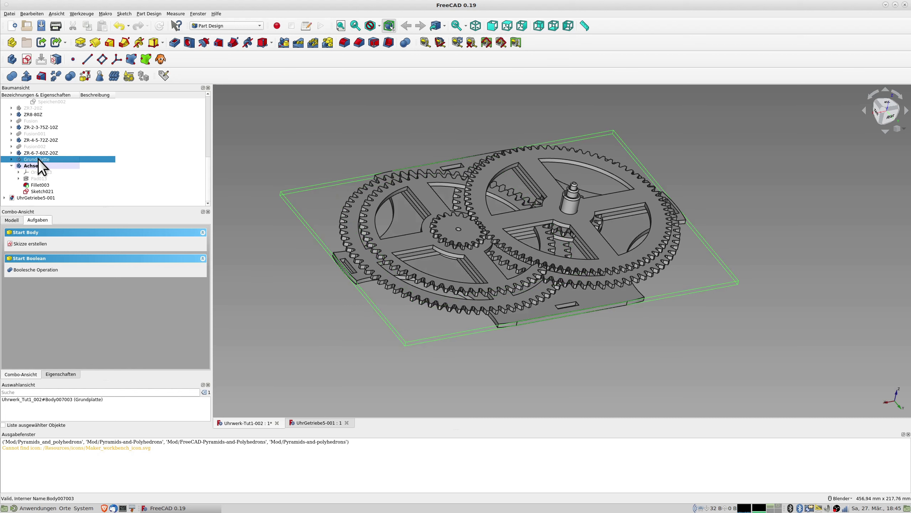
- Pad the 3 mm circle sketch of Achse2 to a length of 18 mm
{"action": "left_click", "coordinate": [42, 191]}
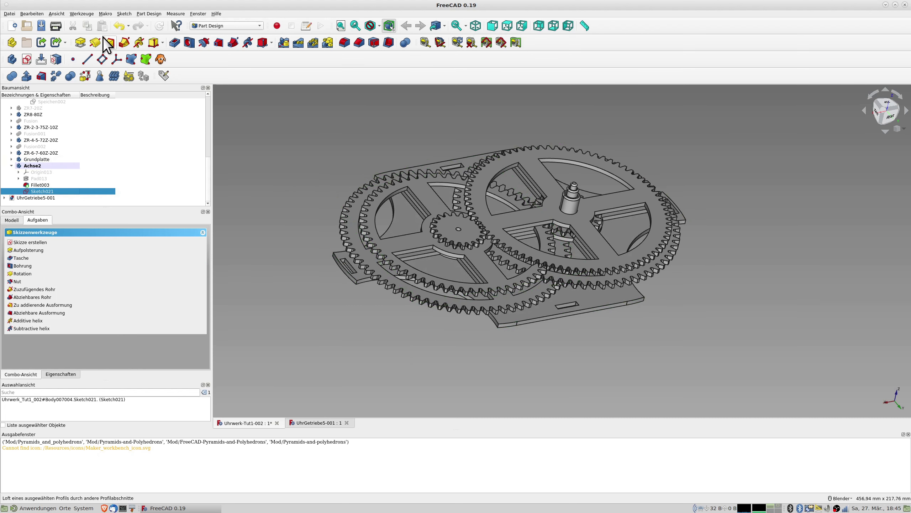
{"action": "left_click", "coordinate": [81, 42]}
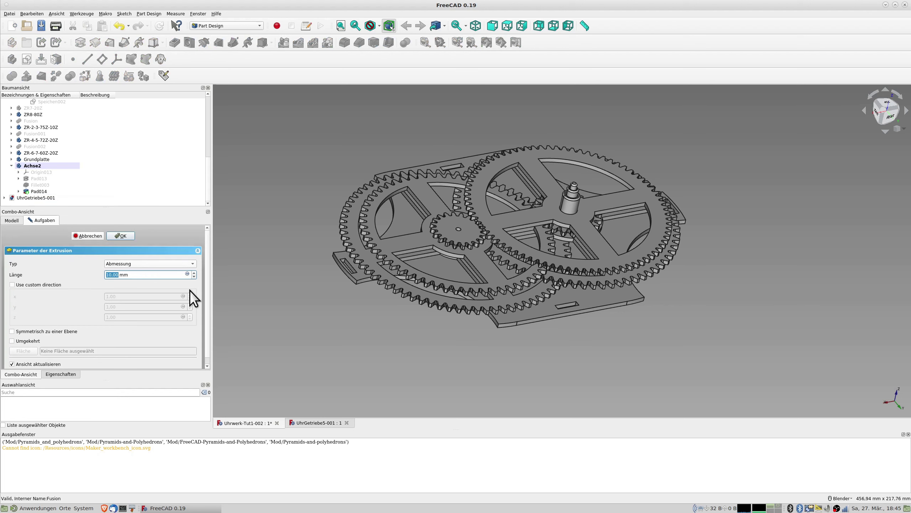
{"action": "left_click", "coordinate": [193, 272]}
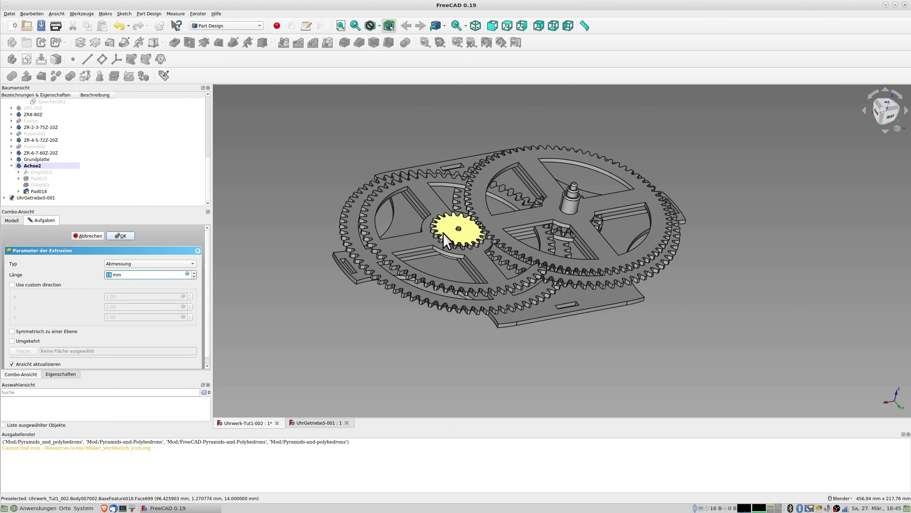
{"action": "scroll", "coordinate": [443, 233], "scroll_direction": "up", "scroll_amount": 5}
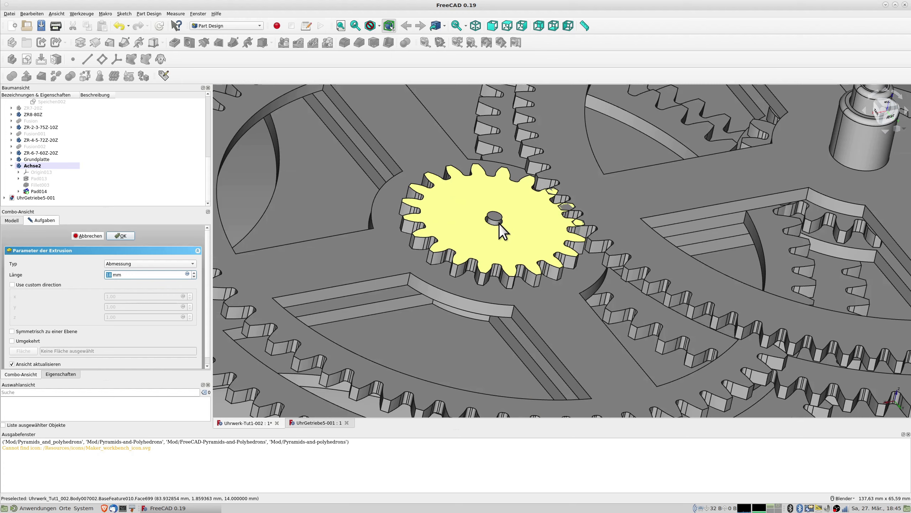
{"action": "left_click", "coordinate": [494, 215]}
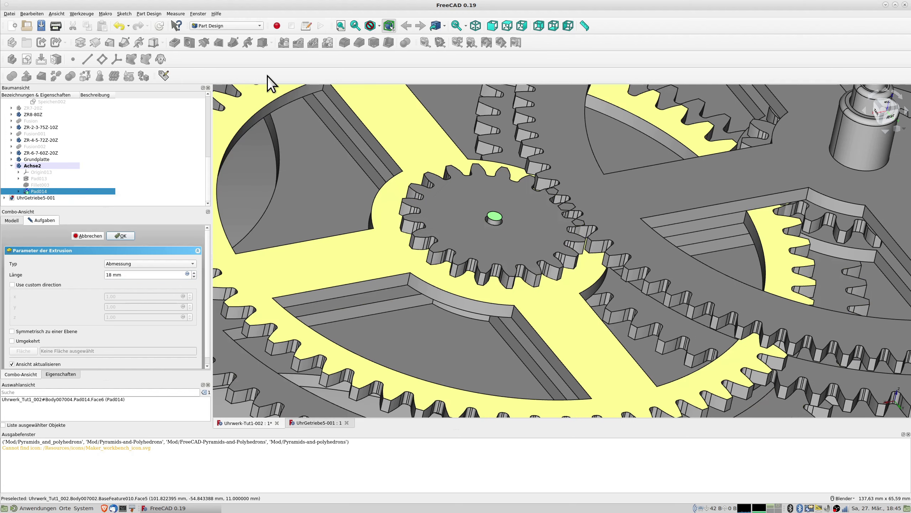
{"action": "left_click", "coordinate": [121, 235]}
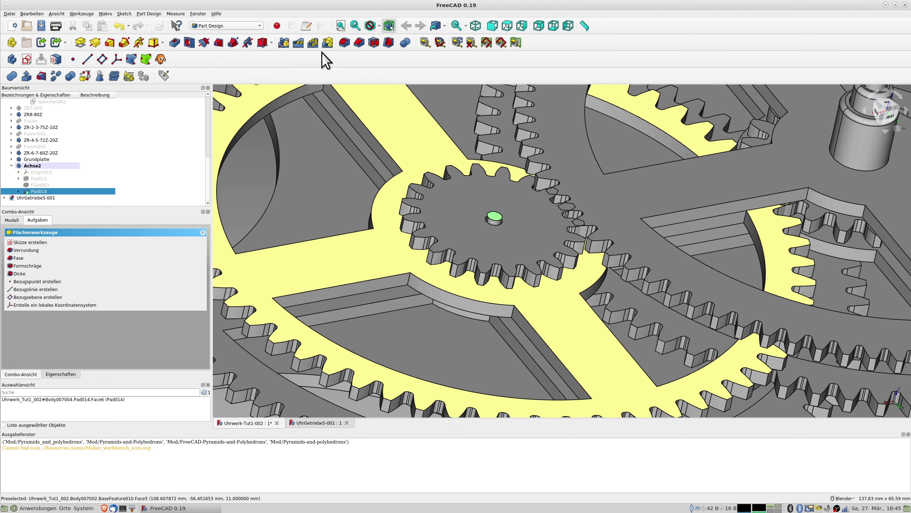
- Fillet the free end face of the Achse2 shaft with a 1 mm radius
{"action": "left_click", "coordinate": [343, 50]}
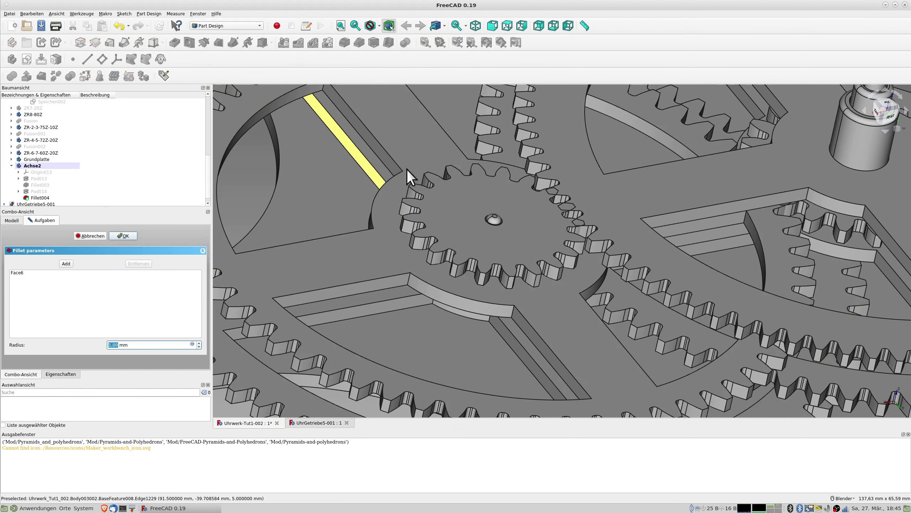
{"action": "left_click", "coordinate": [442, 289]}
{"action": "scroll", "coordinate": [445, 286], "scroll_direction": "up", "scroll_amount": 3}
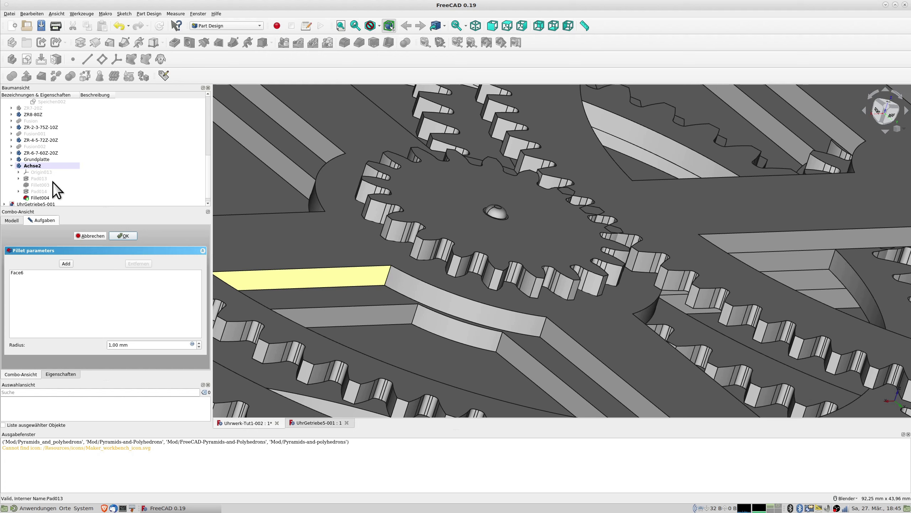
- Lengthen the Achse2 shaft's pad and show the end fillet feature again
{"action": "scroll", "coordinate": [57, 191], "scroll_direction": "down", "scroll_amount": 1}
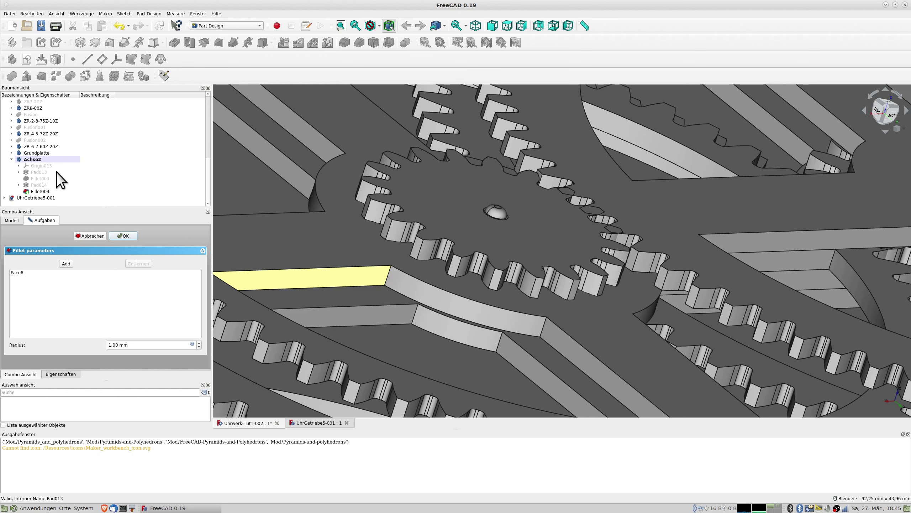
{"action": "double_click", "coordinate": [41, 185]}
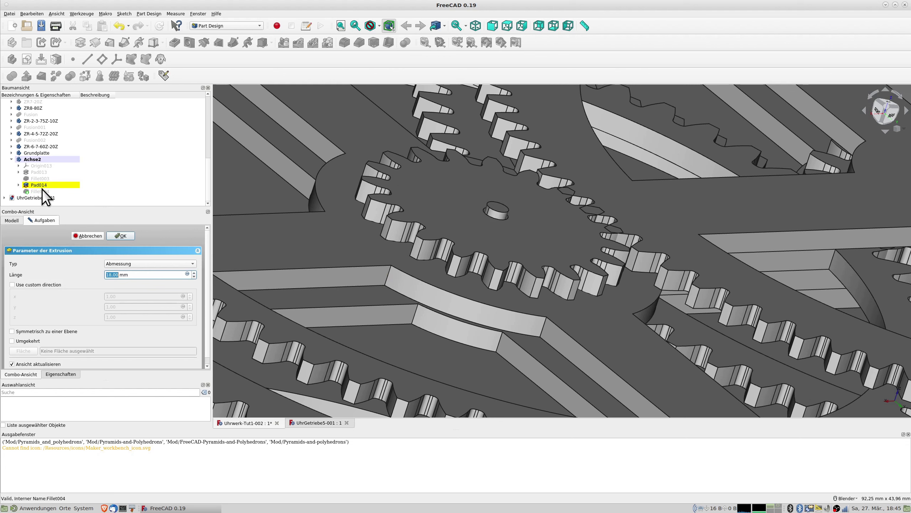
{"action": "left_click", "coordinate": [193, 273]}
{"action": "left_click", "coordinate": [193, 272]}
{"action": "left_click", "coordinate": [121, 236]}
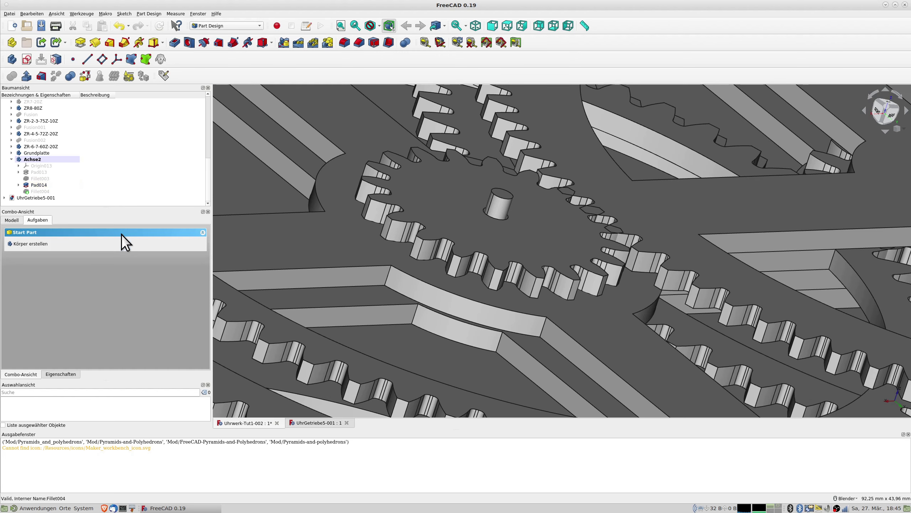
{"action": "left_click", "coordinate": [40, 191]}
{"action": "key", "text": "space"}
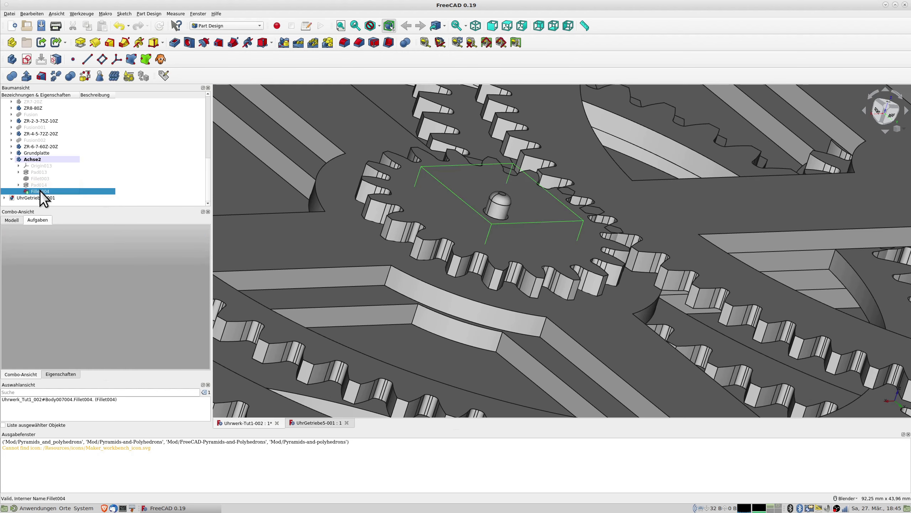
- Hide the base plate Grundplatte to expose the undersides of the gears
{"action": "scroll", "coordinate": [630, 292], "scroll_direction": "down", "scroll_amount": 6}
{"action": "middle_click_drag", "start_coordinate": [653, 328], "coordinate": [685, 320]}
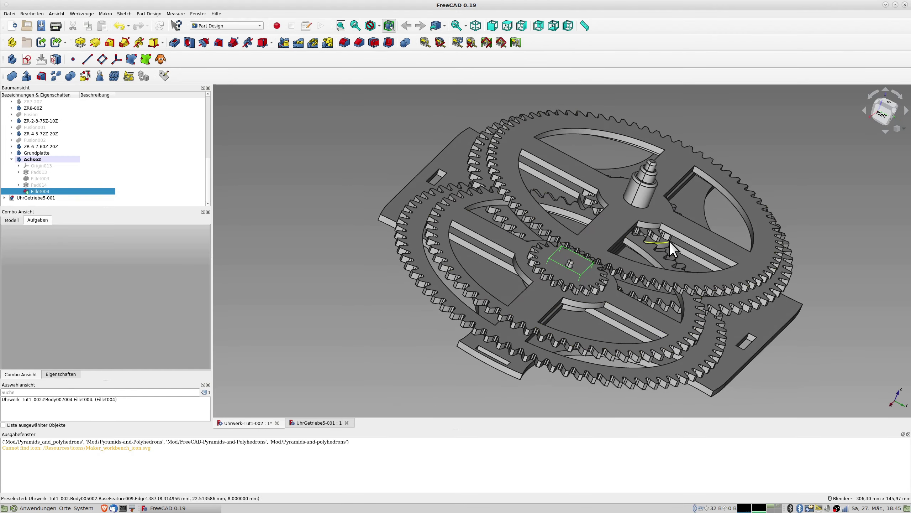
{"action": "middle_click_drag", "start_coordinate": [633, 267], "coordinate": [531, 202]}
{"action": "scroll", "coordinate": [531, 203], "scroll_direction": "down", "scroll_amount": 2}
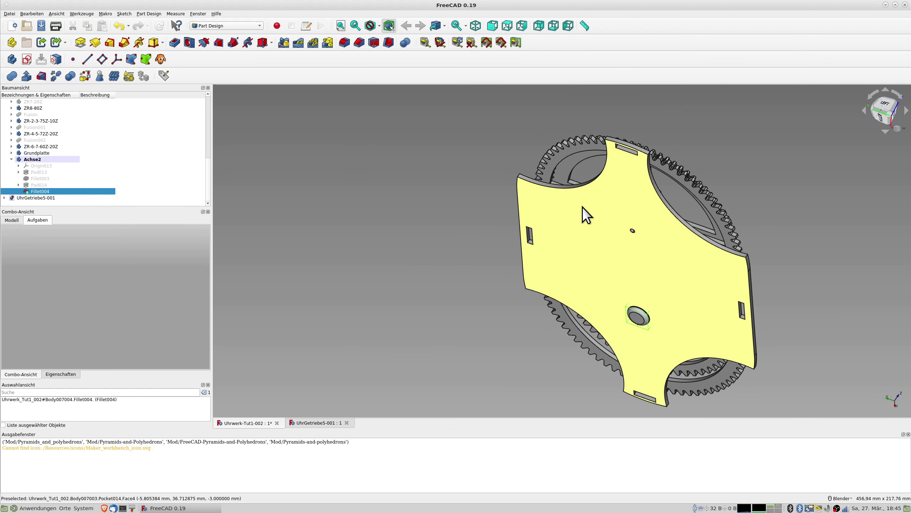
{"action": "left_click", "coordinate": [42, 153]}
{"action": "key", "text": "space"}
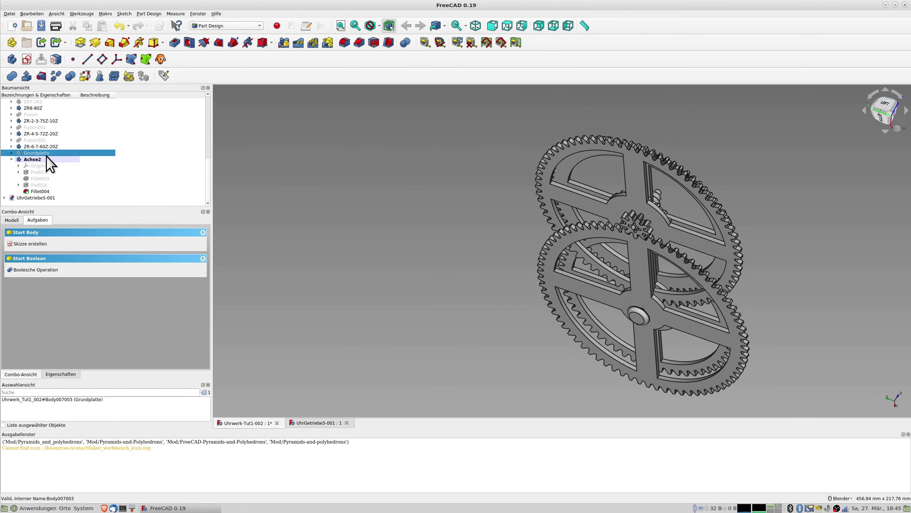
- Create a new body and name it Achse1
{"action": "middle_click_drag", "start_coordinate": [586, 264], "coordinate": [365, 249]}
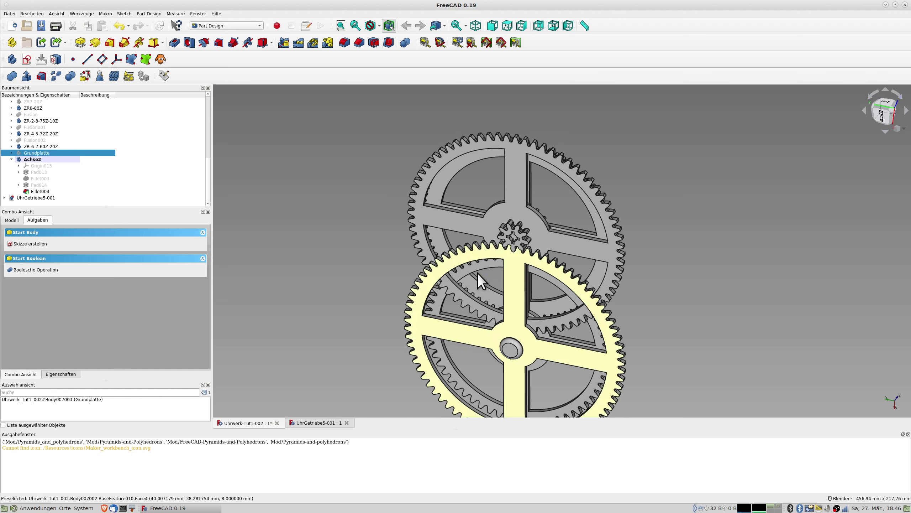
{"action": "scroll", "coordinate": [477, 268], "scroll_direction": "up", "scroll_amount": 1}
{"action": "scroll", "coordinate": [477, 268], "scroll_direction": "up", "scroll_amount": 1}
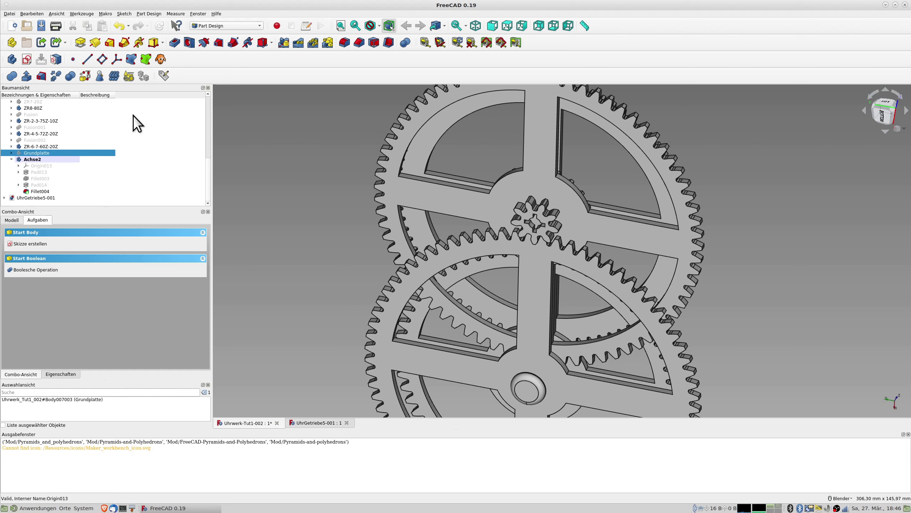
{"action": "left_click", "coordinate": [12, 60]}
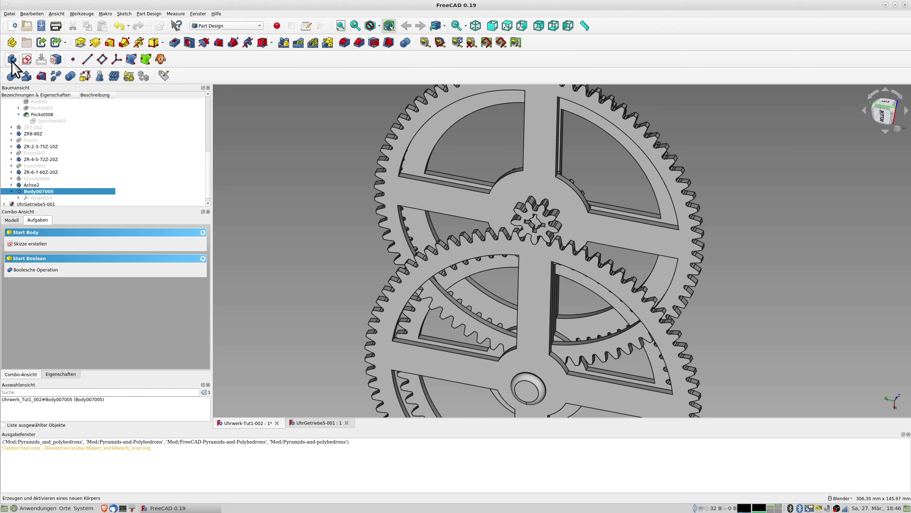
{"action": "scroll", "coordinate": [84, 181], "scroll_direction": "down", "scroll_amount": 1}
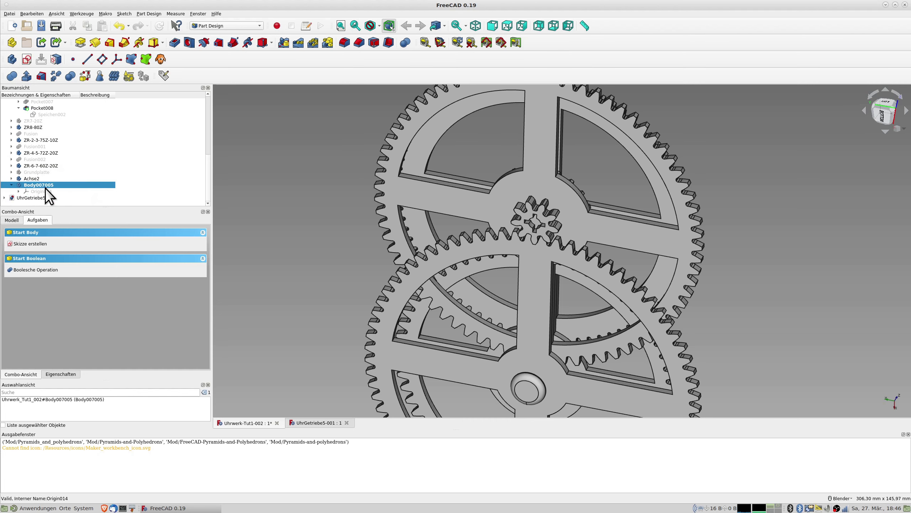
{"action": "left_click", "coordinate": [36, 185]}
{"action": "type", "text": "Achse1"}
{"action": "key", "text": "Return"}
- Add a datum plane to Achse1 on the flat underside face of the small pinion, referenced as an independent copy
{"action": "left_click", "coordinate": [103, 59]}
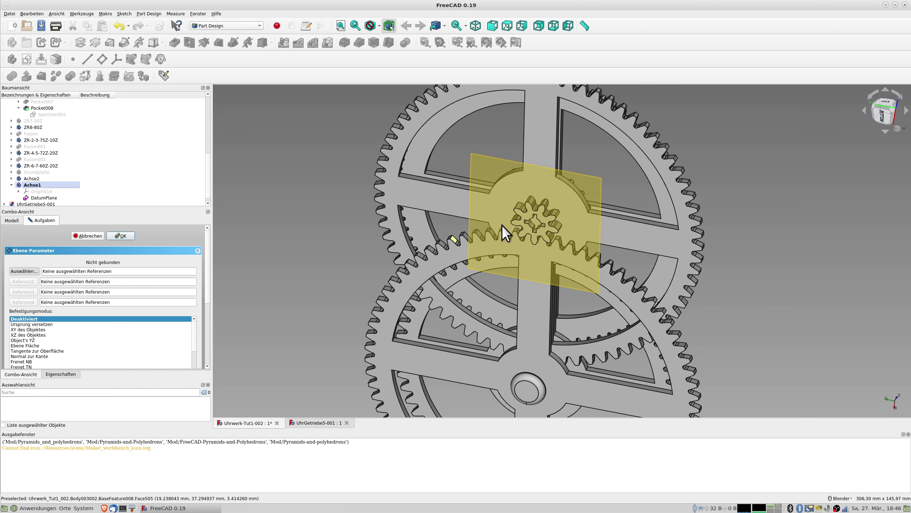
{"action": "left_click", "coordinate": [530, 215]}
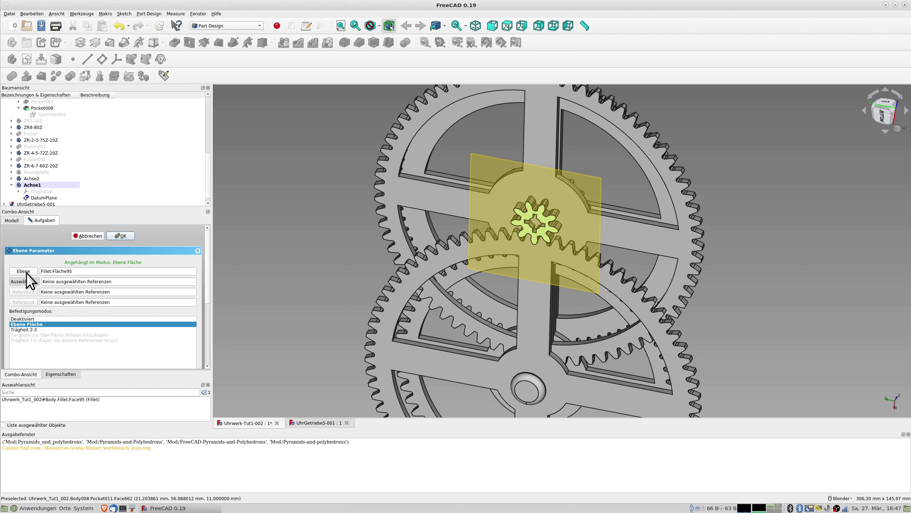
{"action": "left_click", "coordinate": [122, 236]}
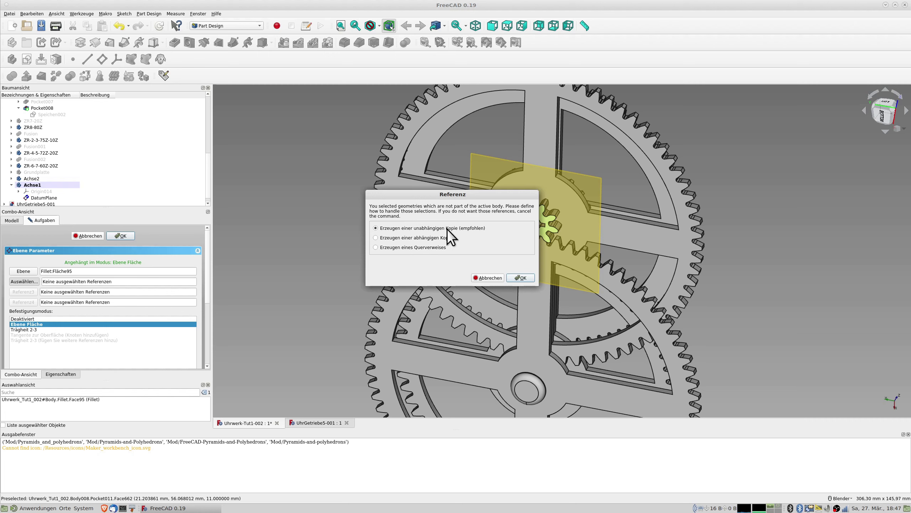
{"action": "left_click", "coordinate": [520, 278]}
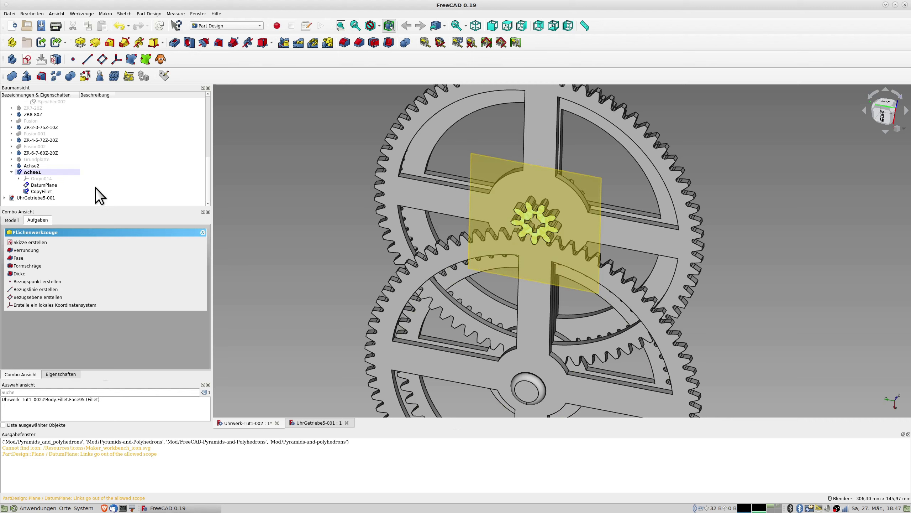
- Start a sketch on the datum plane and draw an origin-centred circle just inside the round part of the pinion's cross-shaped hole
{"action": "left_click", "coordinate": [472, 158]}
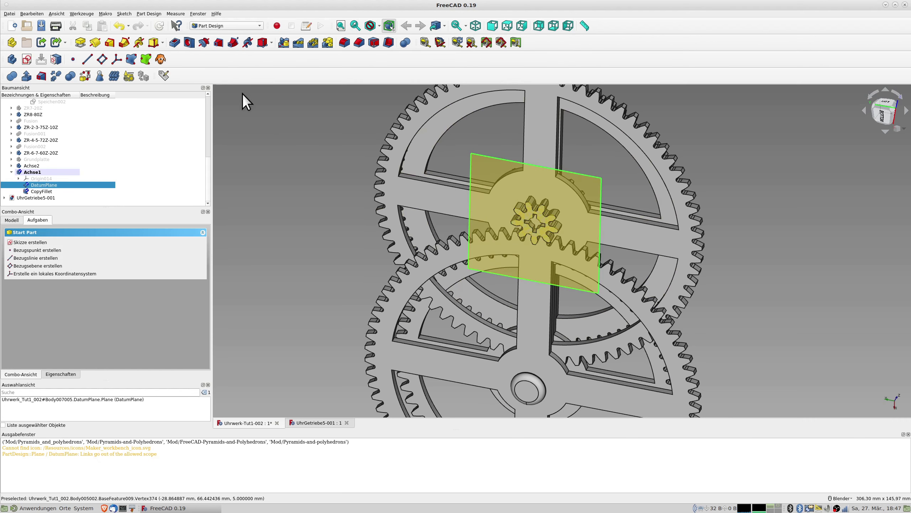
{"action": "left_click", "coordinate": [27, 59]}
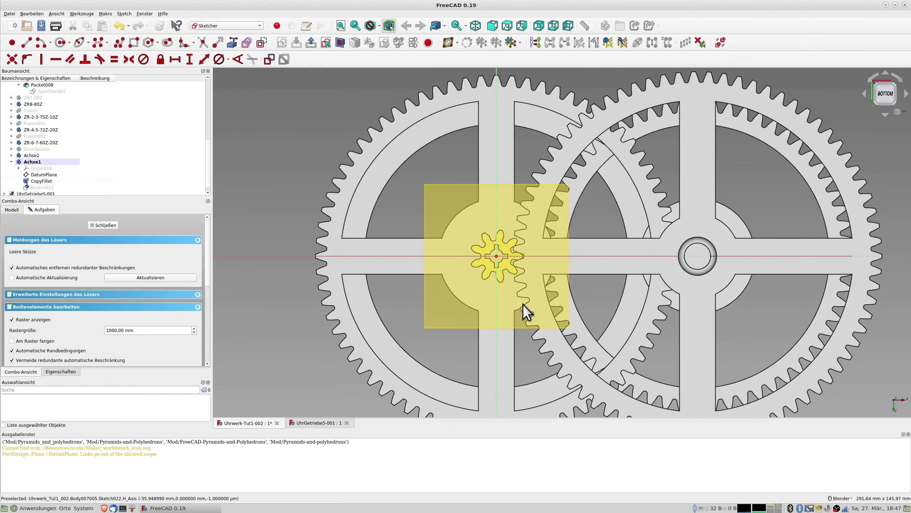
{"action": "scroll", "coordinate": [523, 304], "scroll_direction": "up", "scroll_amount": 5}
{"action": "scroll", "coordinate": [522, 304], "scroll_direction": "down", "scroll_amount": 5}
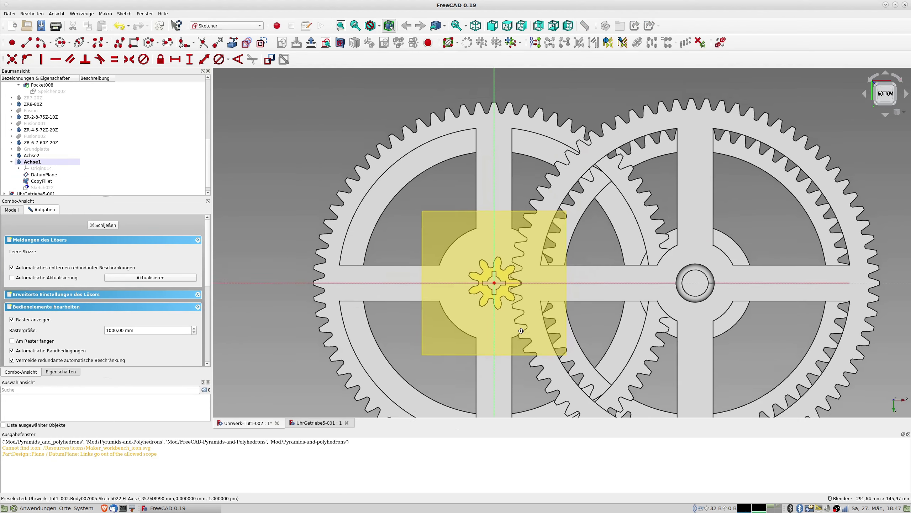
{"action": "scroll", "coordinate": [495, 302], "scroll_direction": "up", "scroll_amount": 5}
{"action": "scroll", "coordinate": [495, 301], "scroll_direction": "up", "scroll_amount": 5}
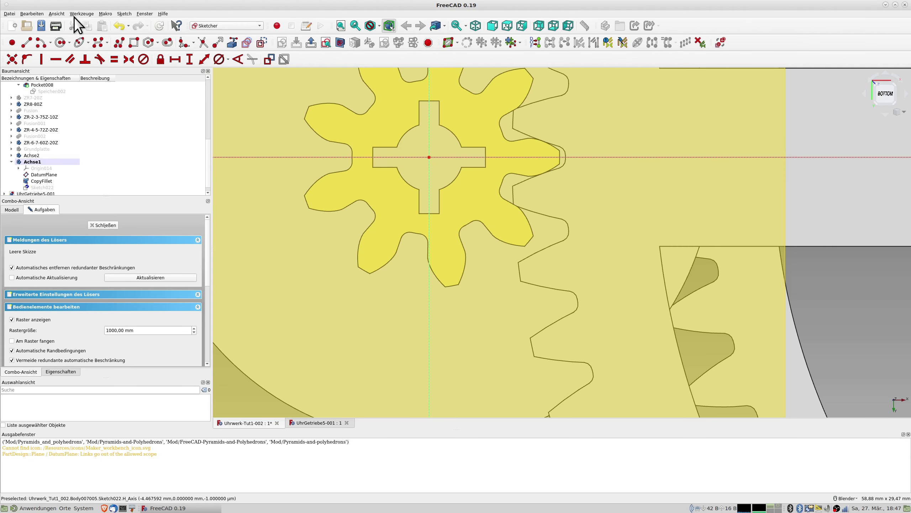
{"action": "left_click", "coordinate": [65, 43]}
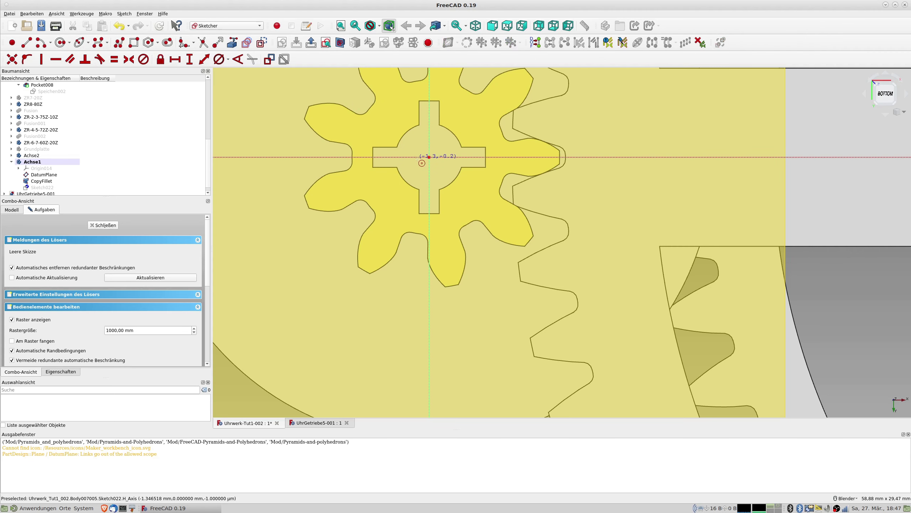
{"action": "left_click", "coordinate": [429, 157]}
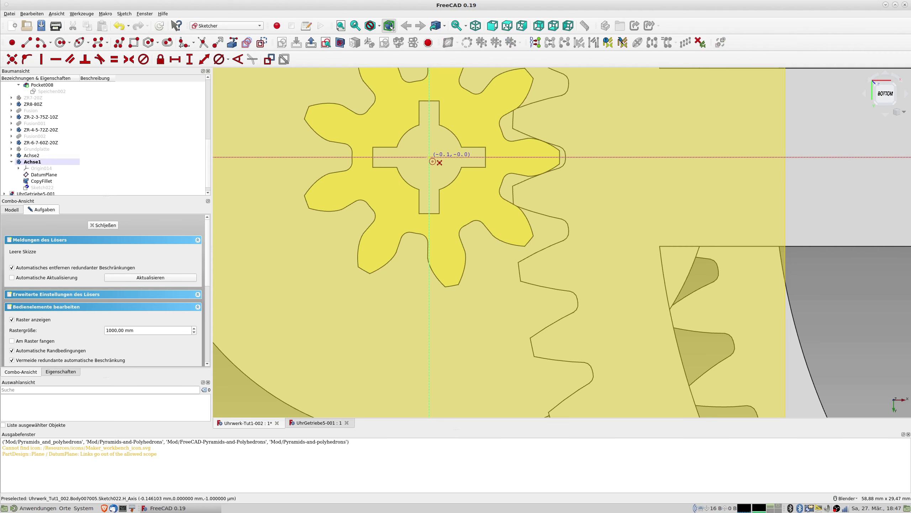
{"action": "left_click", "coordinate": [445, 181]}
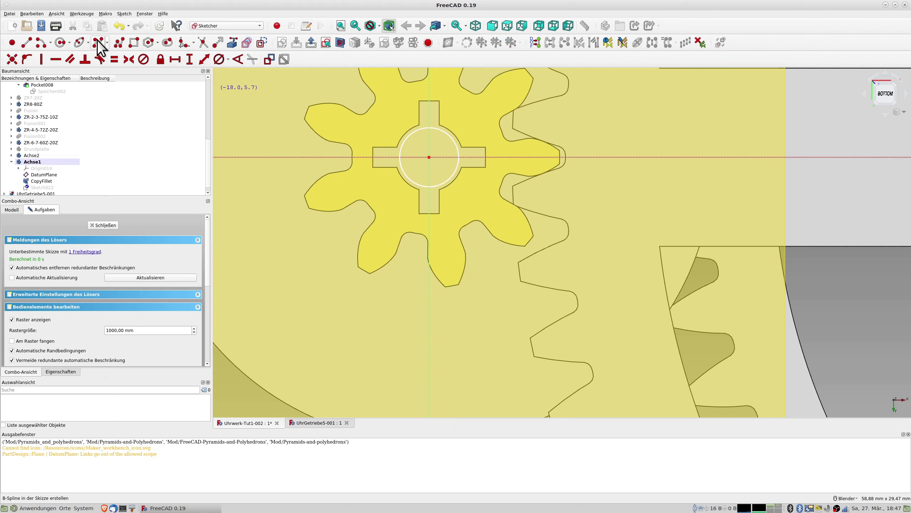
- Draw a narrow vertical rectangle and a horizontal one of about 8.4 by 1.1 mm crossing inside the pinion's cross-shaped hole
{"action": "left_click", "coordinate": [134, 42]}
{"action": "left_click", "coordinate": [424, 105]}
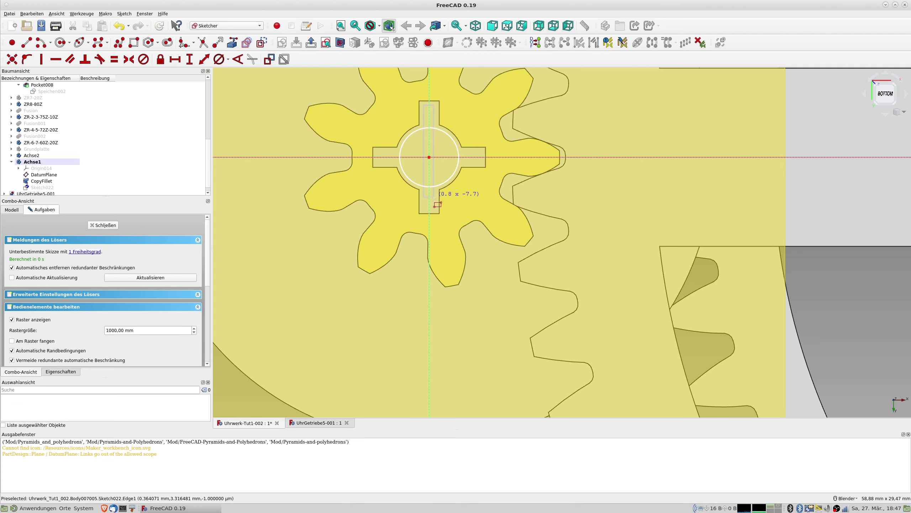
{"action": "left_click", "coordinate": [436, 210]}
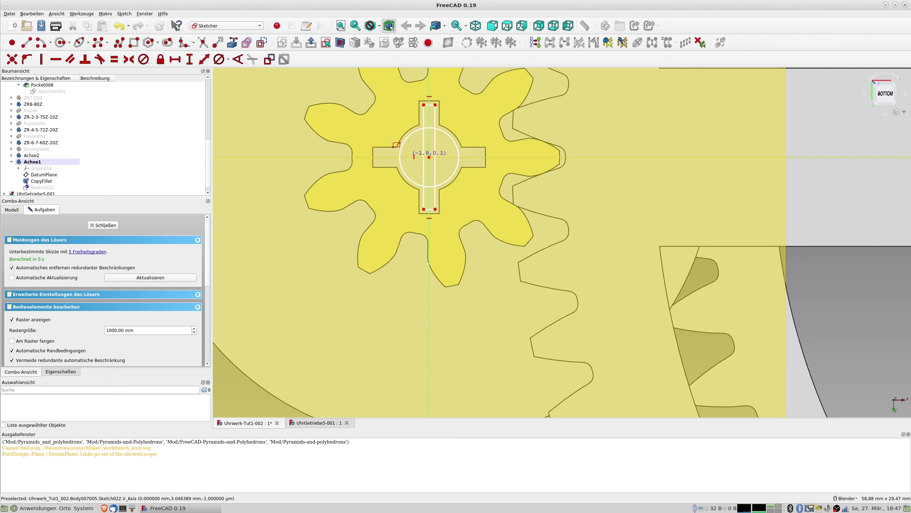
{"action": "left_click", "coordinate": [377, 150]}
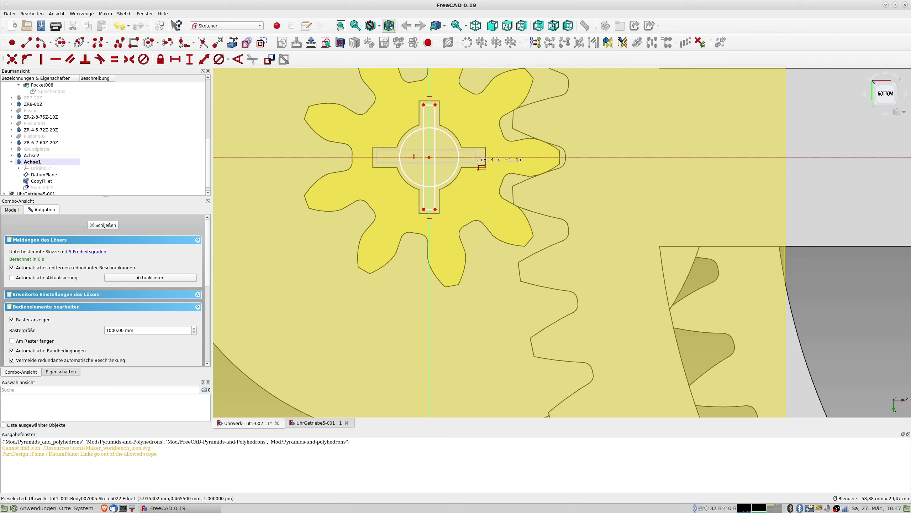
{"action": "left_click", "coordinate": [479, 163]}
{"action": "key", "text": "Escape"}
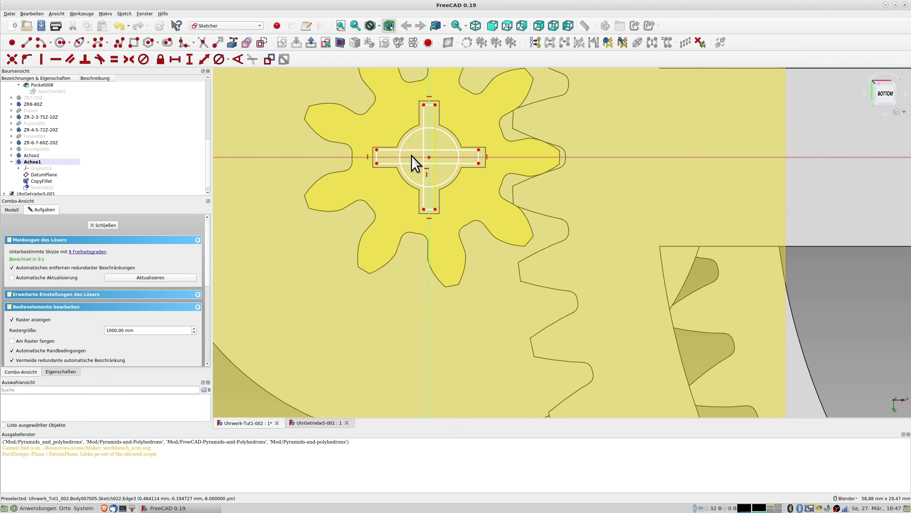
- Constrain the two left corners of the horizontal rectangle to be symmetric about the horizontal axis
{"action": "left_click", "coordinate": [376, 150]}
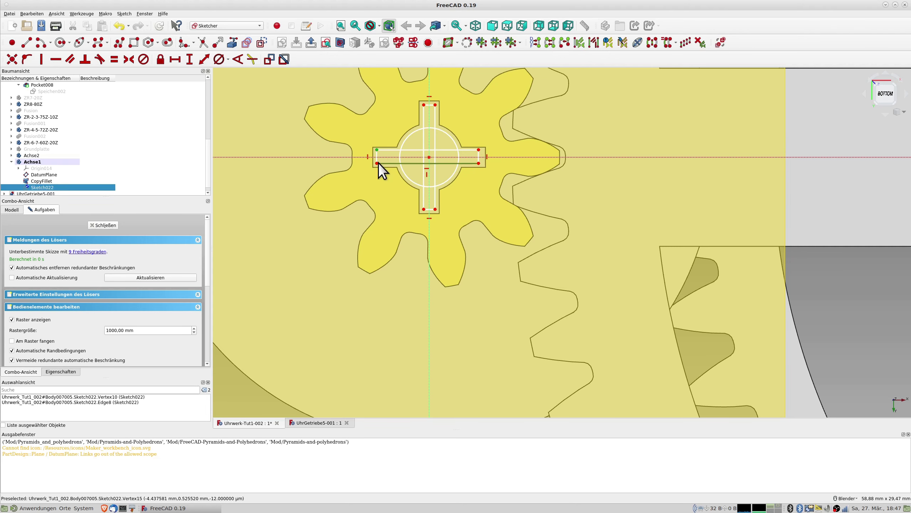
{"action": "left_click", "coordinate": [318, 145]}
{"action": "left_click", "coordinate": [376, 150]}
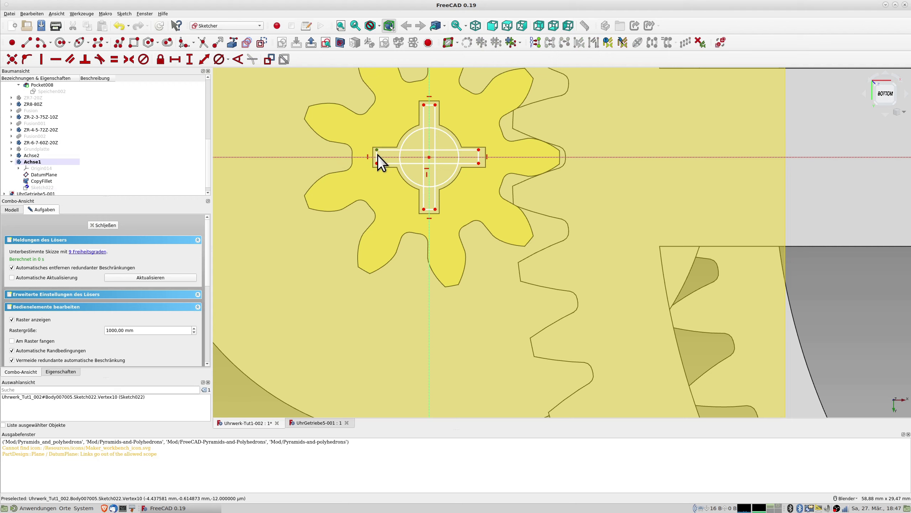
{"action": "left_click", "coordinate": [377, 163]}
{"action": "left_click", "coordinate": [323, 158]}
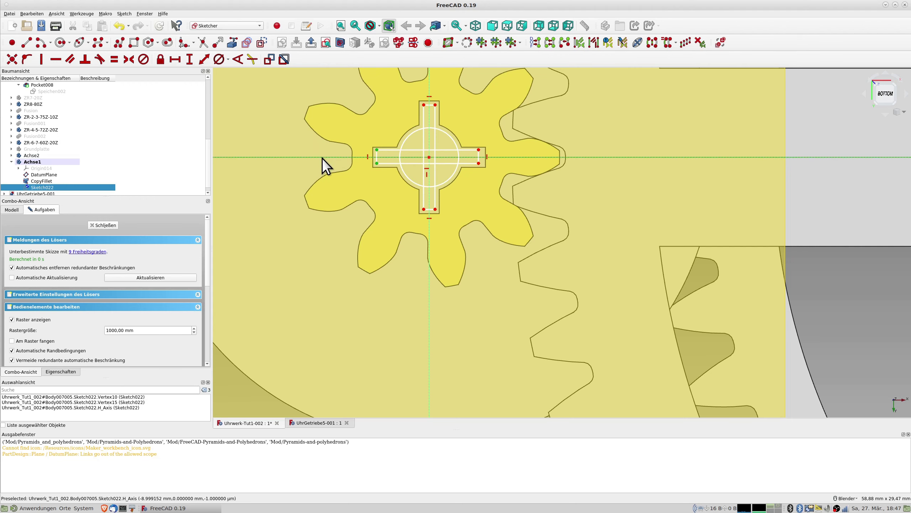
{"action": "left_click", "coordinate": [130, 59]}
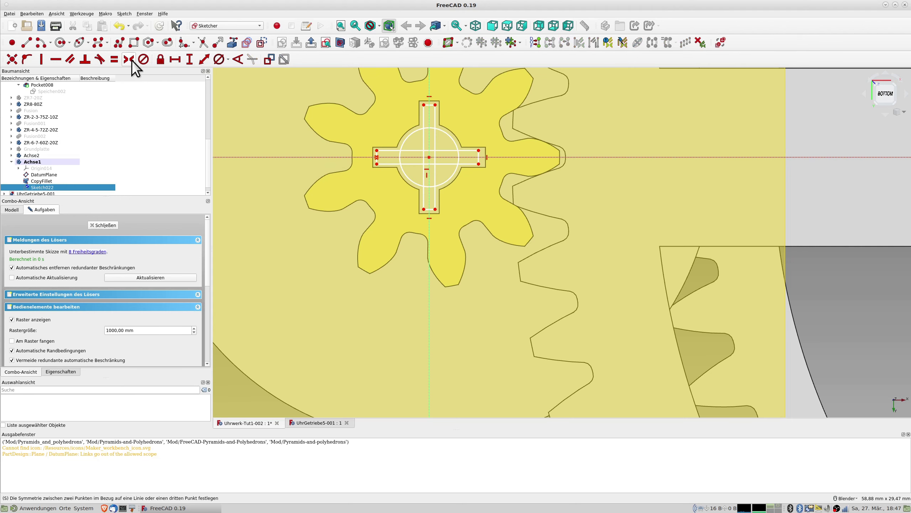
- Constrain the two upper corners of the vertical rectangle to be symmetric about the vertical axis
{"action": "left_click", "coordinate": [435, 105]}
{"action": "left_click", "coordinate": [423, 105]}
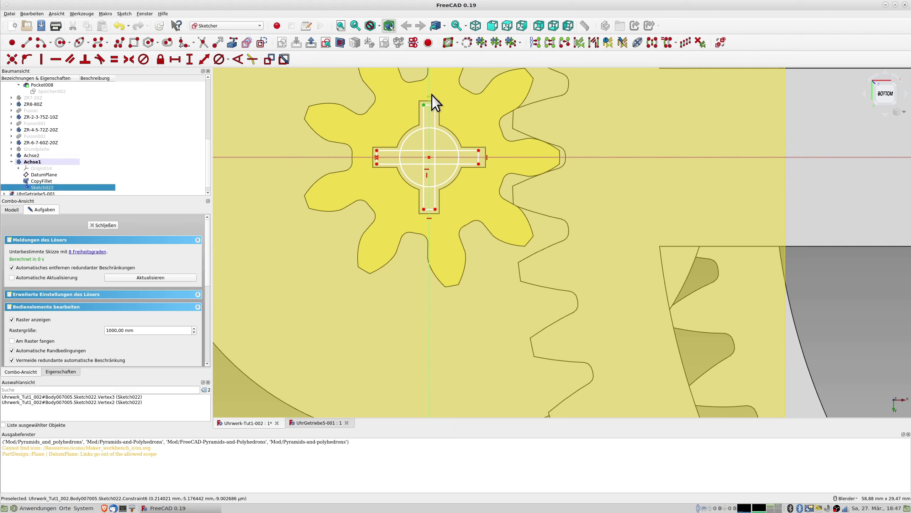
{"action": "left_click", "coordinate": [429, 89]}
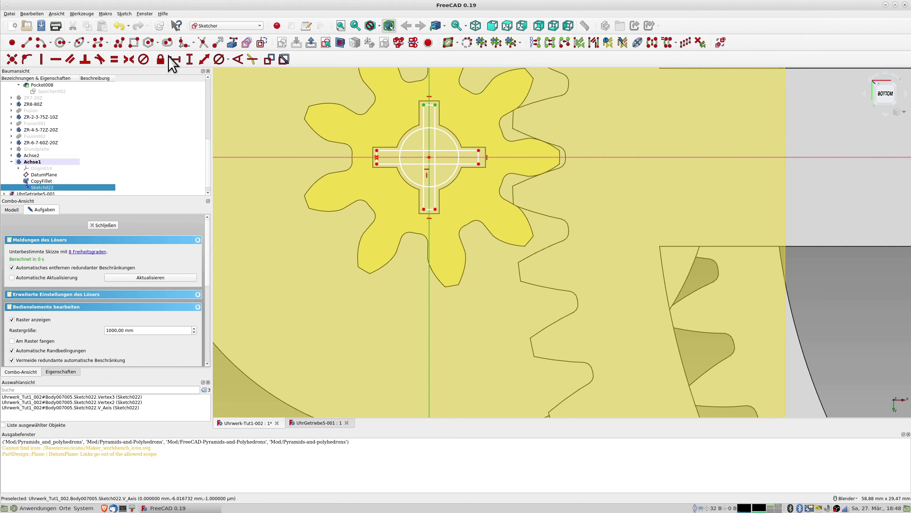
{"action": "left_click", "coordinate": [130, 60]}
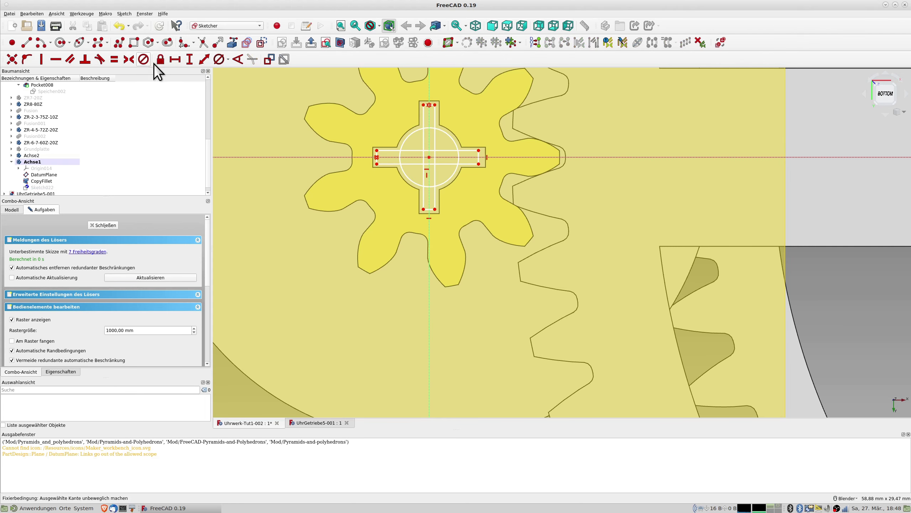
- Constrain the two upper corners of the horizontal rectangle to be symmetric about the vertical axis
{"action": "left_click", "coordinate": [376, 150]}
{"action": "left_click", "coordinate": [479, 151]}
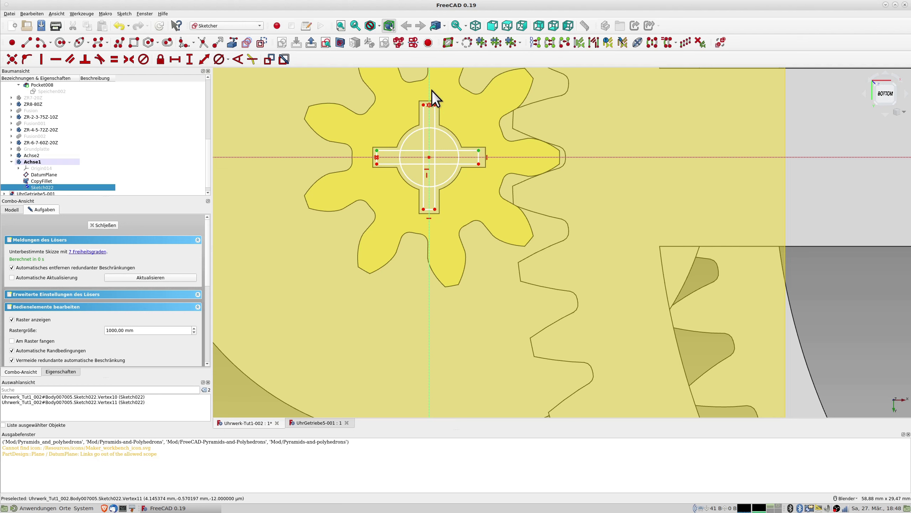
{"action": "left_click", "coordinate": [429, 90]}
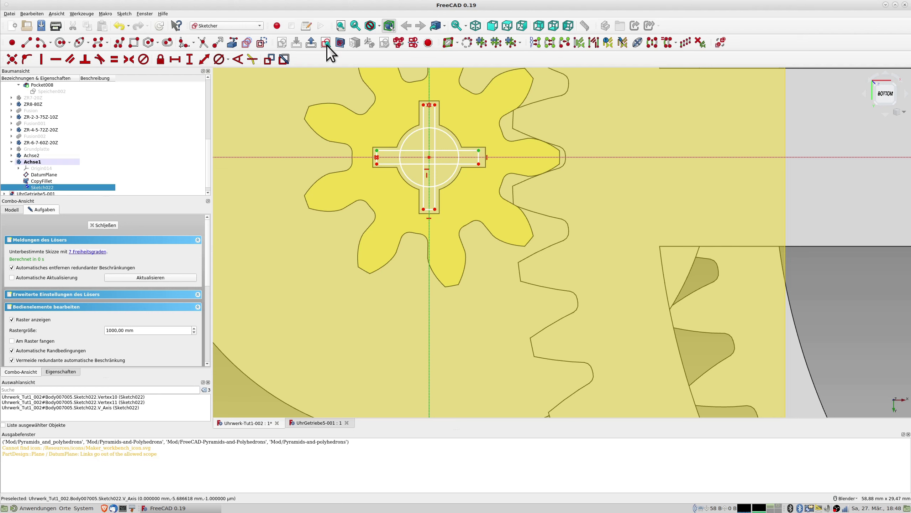
{"action": "left_click", "coordinate": [129, 60]}
{"action": "left_click", "coordinate": [435, 104]}
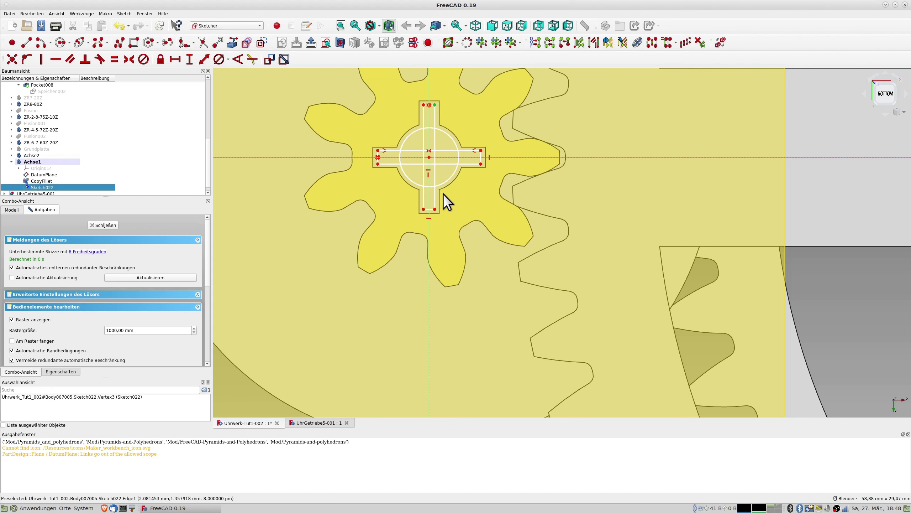
{"action": "left_click", "coordinate": [435, 209]}
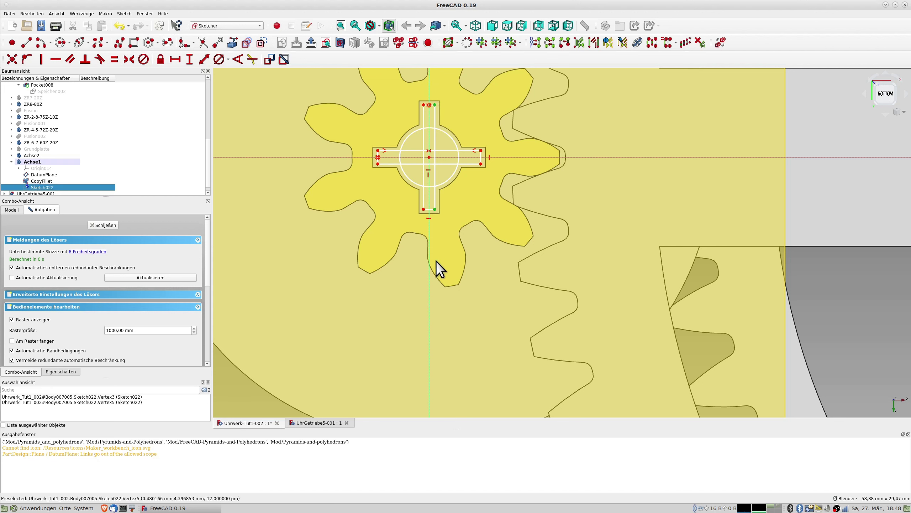
{"action": "left_click", "coordinate": [429, 304]}
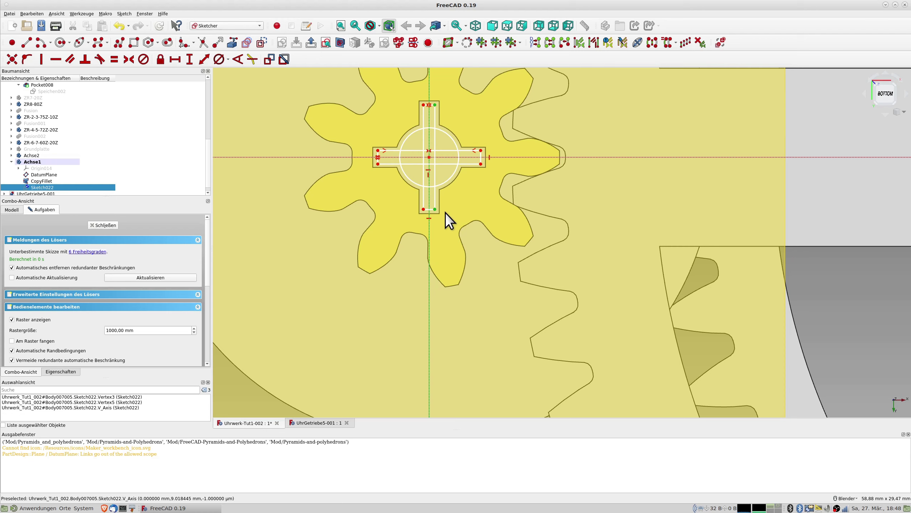
{"action": "left_click", "coordinate": [395, 157]}
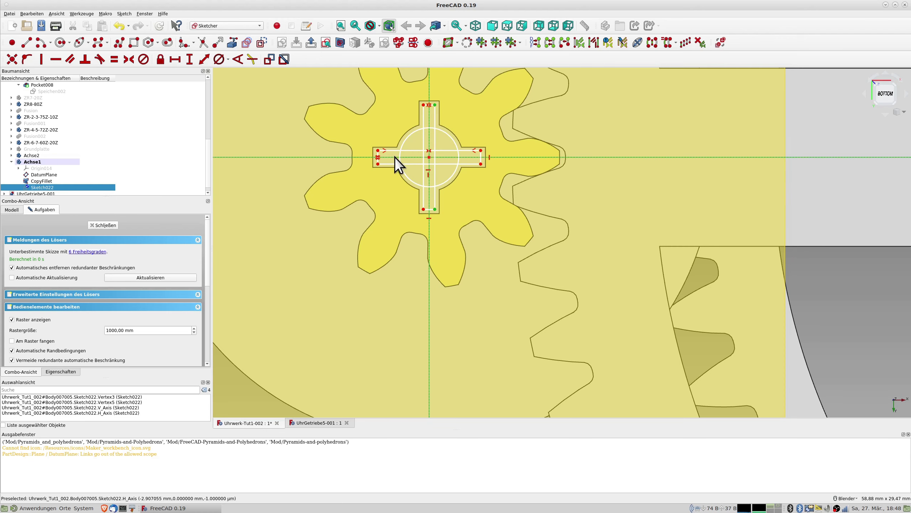
{"action": "left_click", "coordinate": [129, 59]}
{"action": "left_click", "coordinate": [517, 252]}
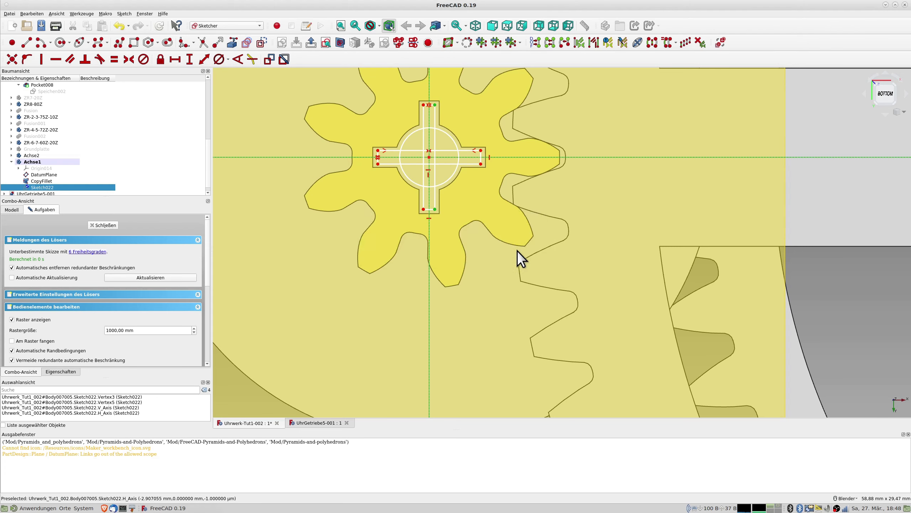
{"action": "left_click", "coordinate": [508, 126]}
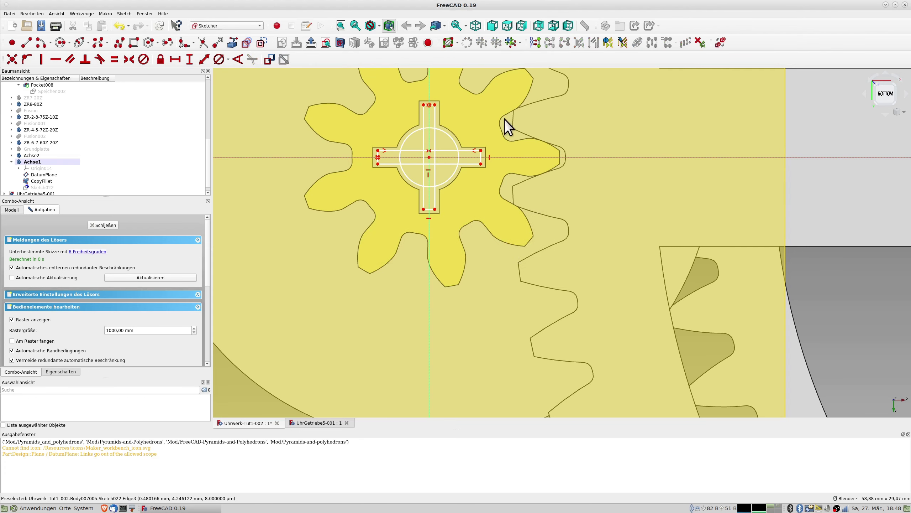
- Constrain the two right corners of the vertical rectangle to be symmetric about the horizontal axis
{"action": "left_click", "coordinate": [435, 105]}
{"action": "left_click", "coordinate": [435, 209]}
{"action": "left_click", "coordinate": [294, 158]}
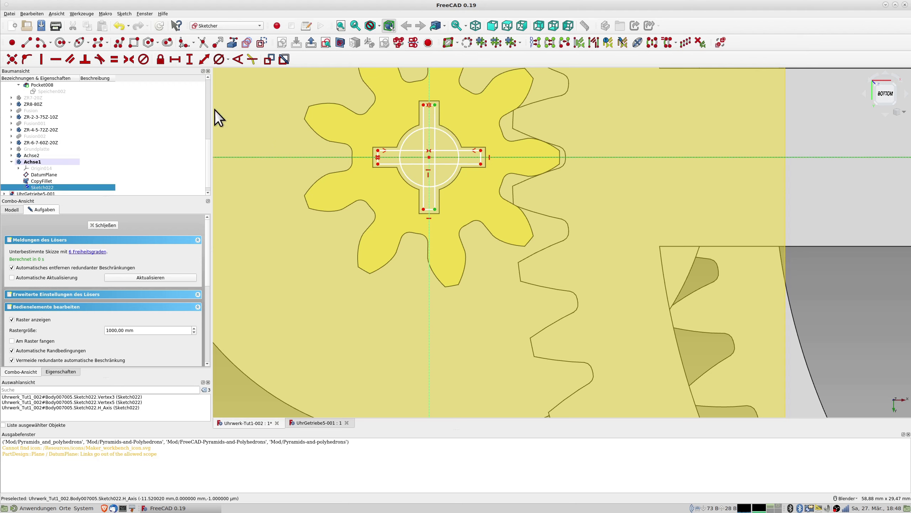
{"action": "left_click", "coordinate": [129, 60]}
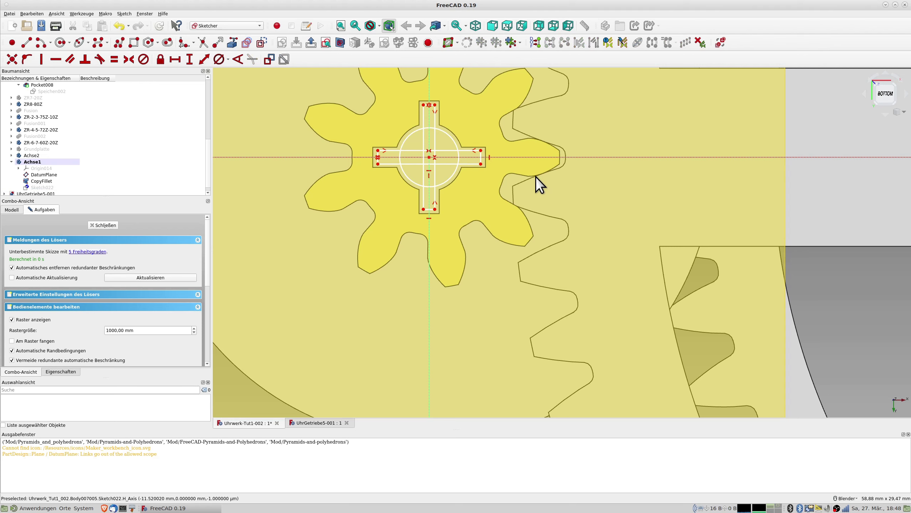
- Trim away the four circle arcs that cross the arms of the two rectangles
{"action": "scroll", "coordinate": [533, 176], "scroll_direction": "up", "scroll_amount": 2}
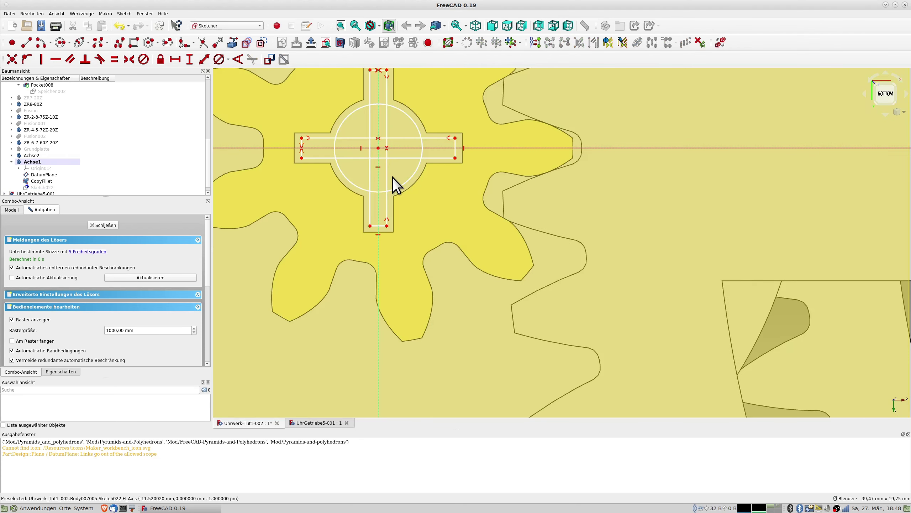
{"action": "left_click", "coordinate": [203, 42]}
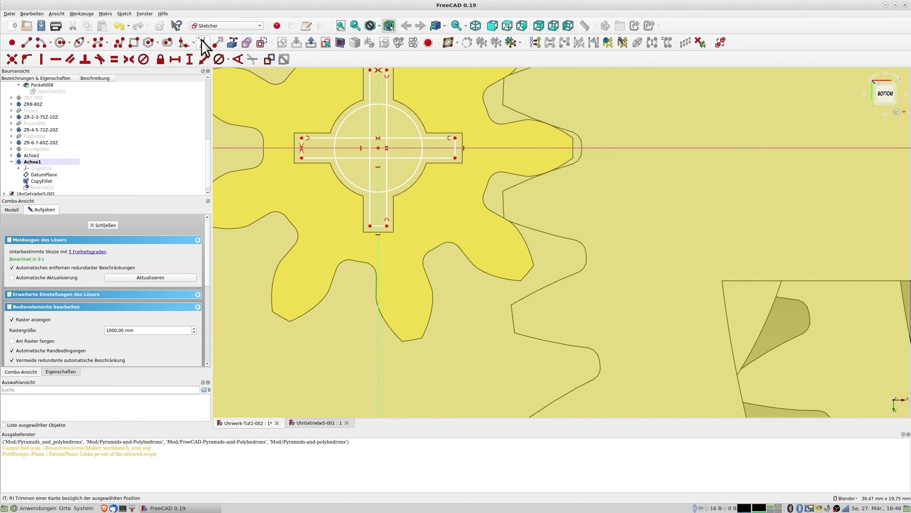
{"action": "key", "text": "Escape"}
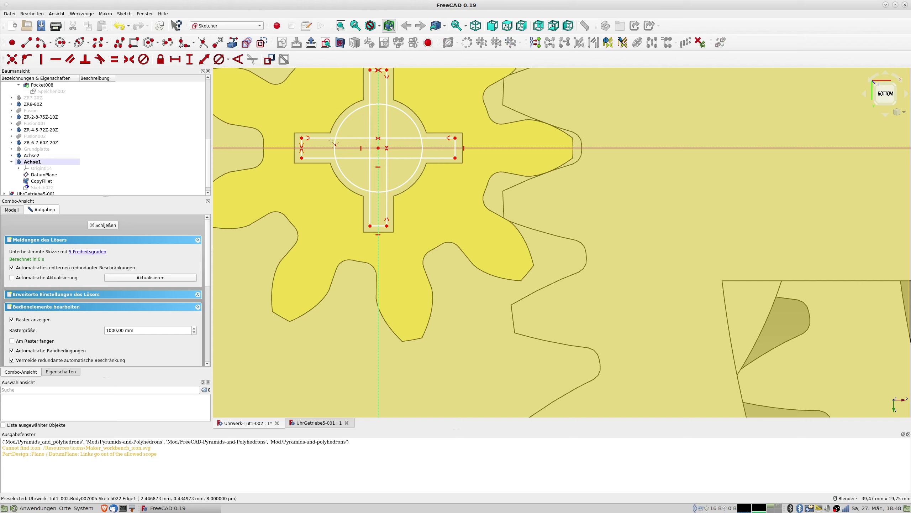
{"action": "left_click", "coordinate": [203, 42]}
{"action": "left_click", "coordinate": [341, 146]}
{"action": "left_click", "coordinate": [375, 105]}
{"action": "left_click", "coordinate": [422, 144]}
{"action": "left_click", "coordinate": [384, 191]}
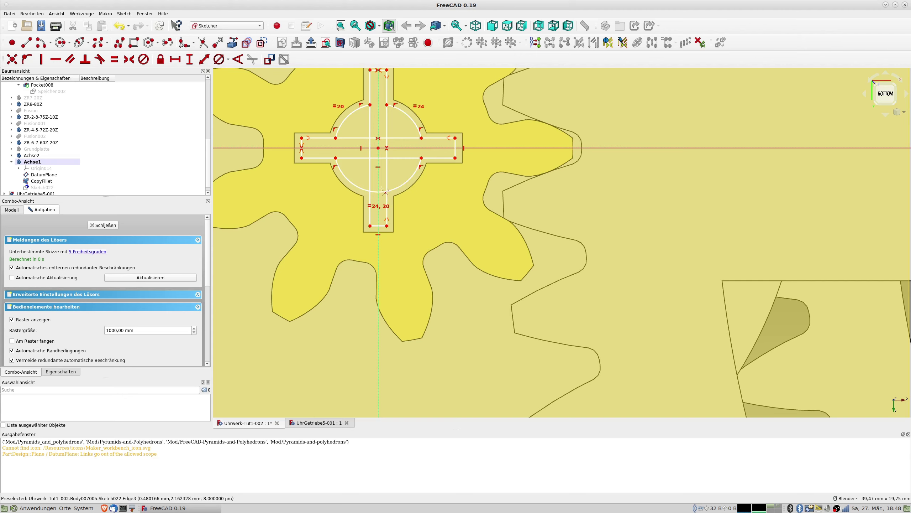
{"action": "right_click", "coordinate": [383, 191]}
- Trim the long edges of both rectangles between the circle and their crossing points near the centre
{"action": "left_click", "coordinate": [369, 175]}
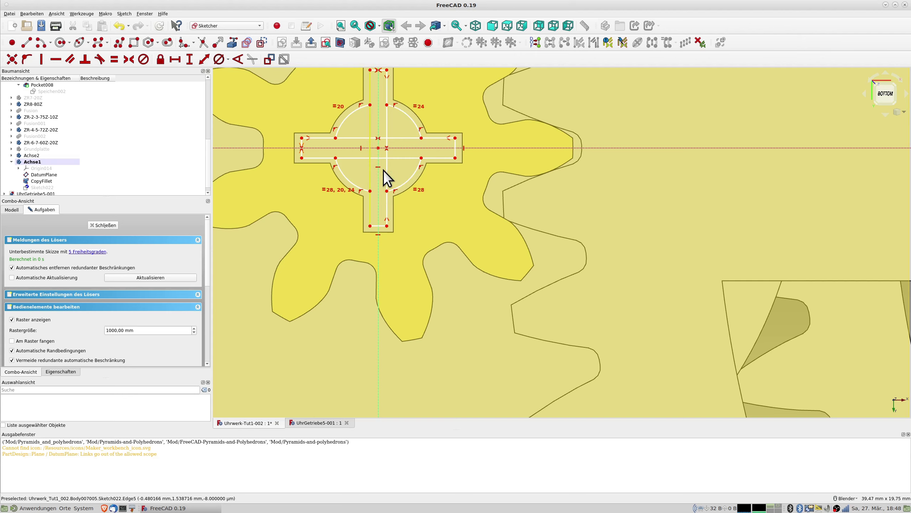
{"action": "left_click", "coordinate": [387, 172]}
{"action": "left_click", "coordinate": [387, 130]}
{"action": "left_click", "coordinate": [370, 124]}
{"action": "left_click", "coordinate": [360, 147]}
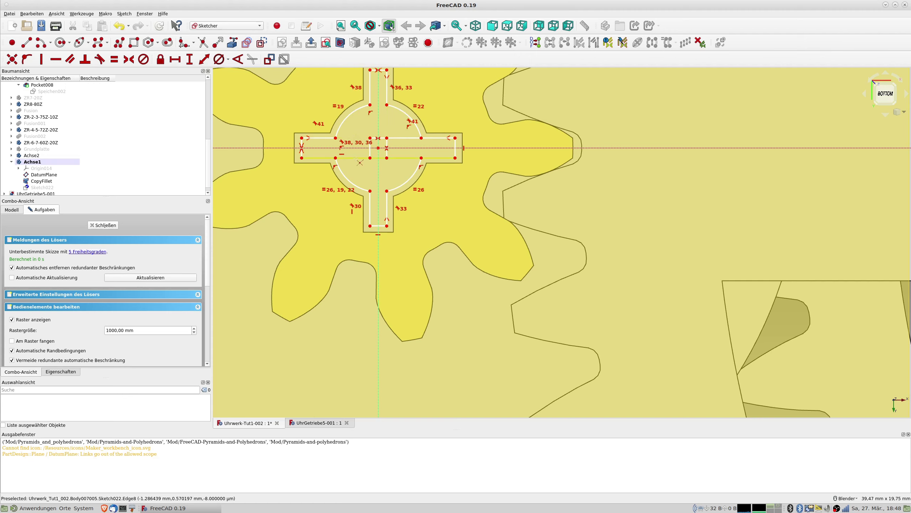
{"action": "left_click", "coordinate": [356, 159]}
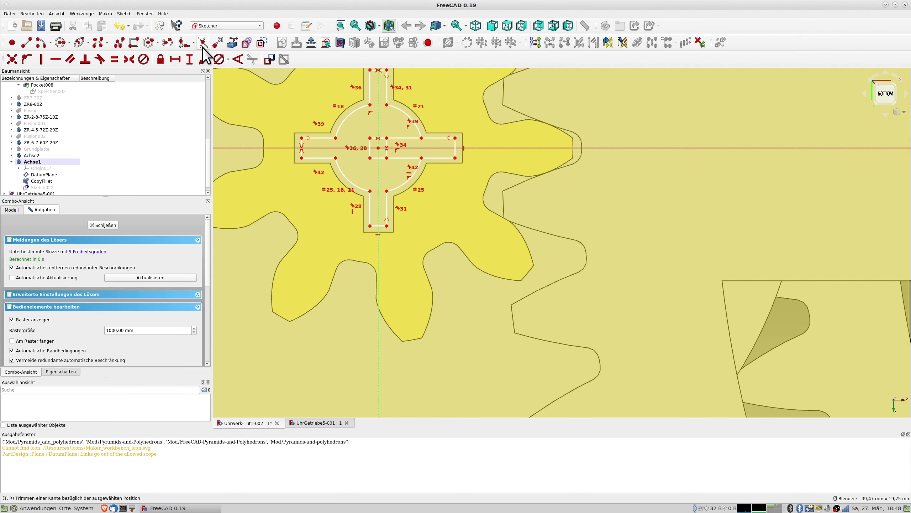
{"action": "left_click", "coordinate": [410, 141]}
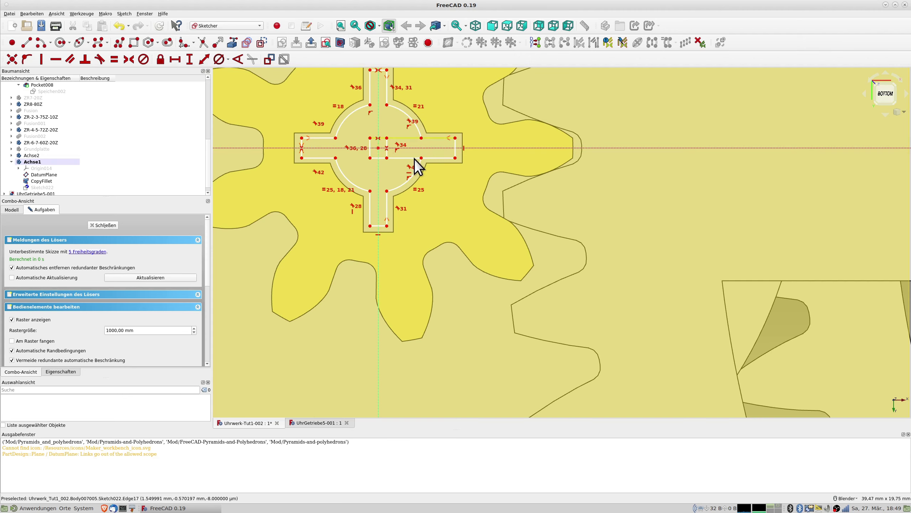
{"action": "left_click", "coordinate": [413, 159]}
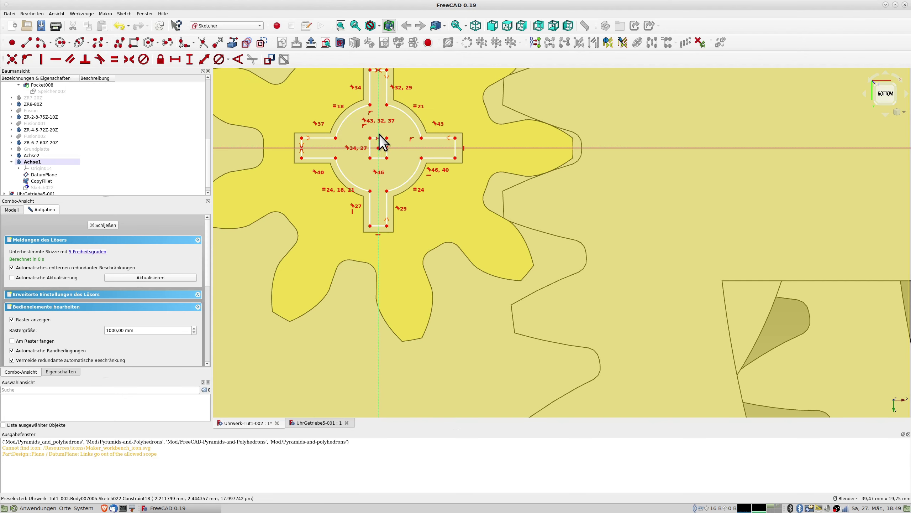
- Remove the four leftover segments around the origin so only the outer cross-shaped contour remains
{"action": "scroll", "coordinate": [378, 143], "scroll_direction": "up", "scroll_amount": 5}
{"action": "left_click", "coordinate": [369, 128]}
{"action": "left_click", "coordinate": [351, 145]}
{"action": "left_click", "coordinate": [365, 195]}
{"action": "left_click", "coordinate": [406, 181]}
{"action": "key", "text": "Delete"}
{"action": "scroll", "coordinate": [444, 172], "scroll_direction": "down", "scroll_amount": 5}
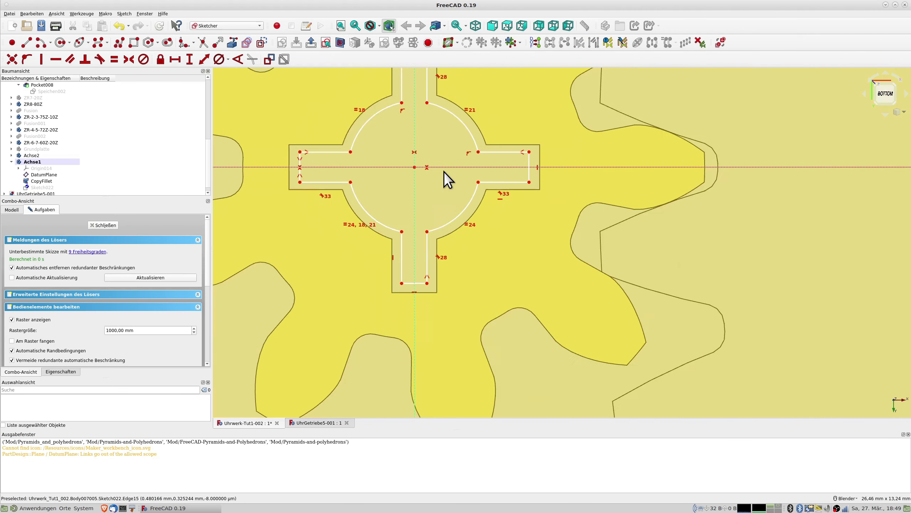
- Dimension the upper-left arc of the cross profile with a diameter of 5 mm
{"action": "scroll", "coordinate": [444, 172], "scroll_direction": "up", "scroll_amount": 2}
{"action": "left_click", "coordinate": [366, 122]}
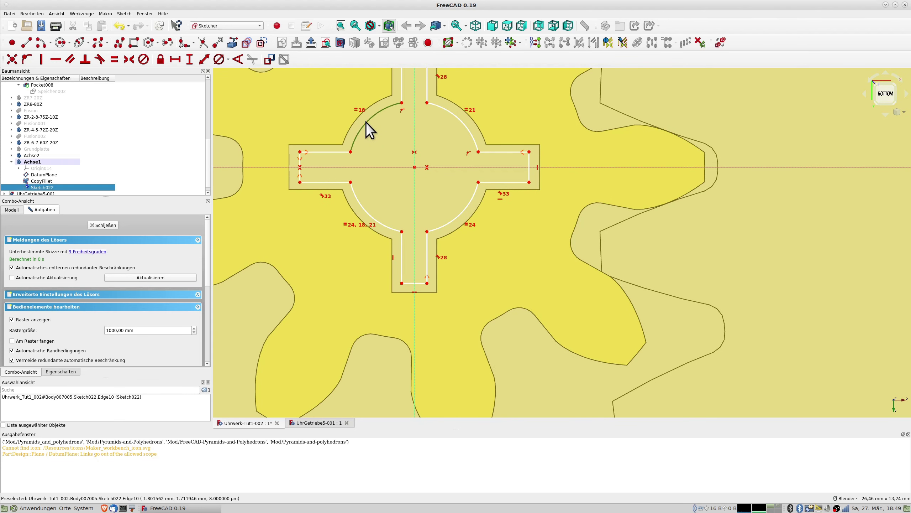
{"action": "left_click", "coordinate": [218, 59]}
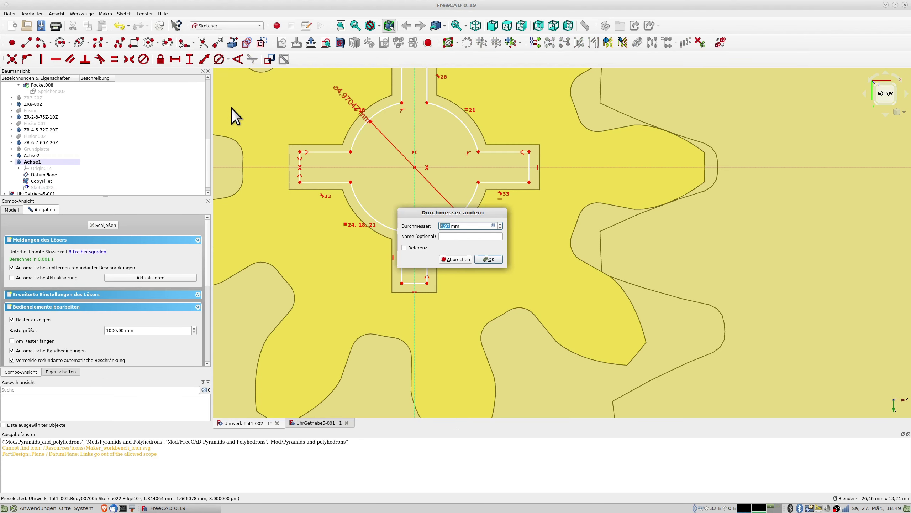
{"action": "type", "text": "5"}
{"action": "key", "text": "Return"}
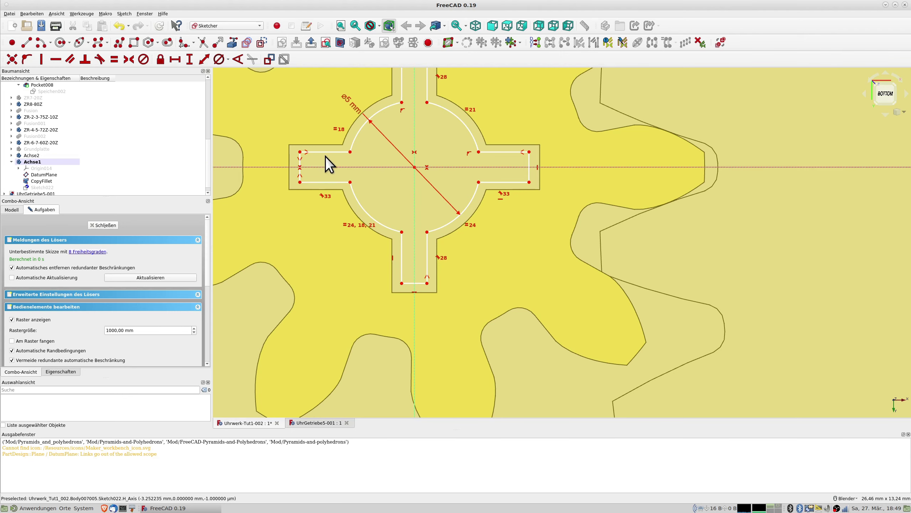
{"action": "left_click", "coordinate": [300, 152]}
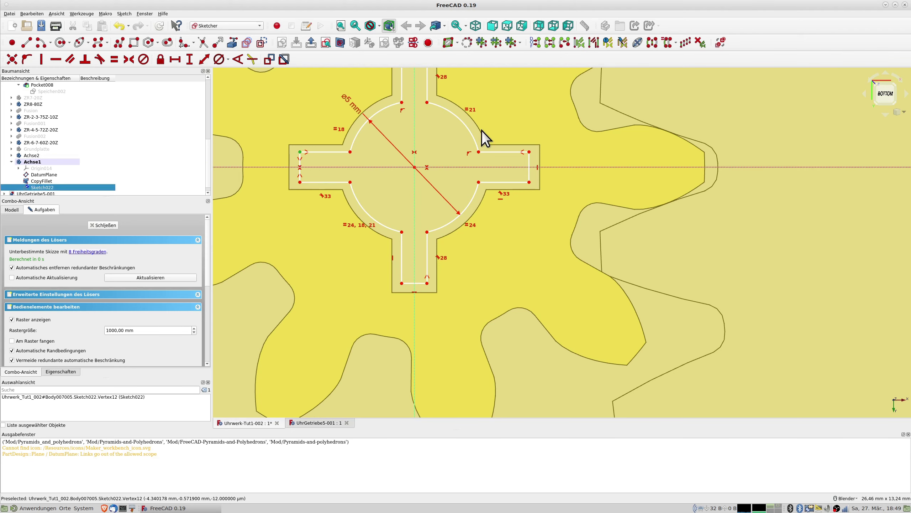
{"action": "left_click", "coordinate": [529, 152]}
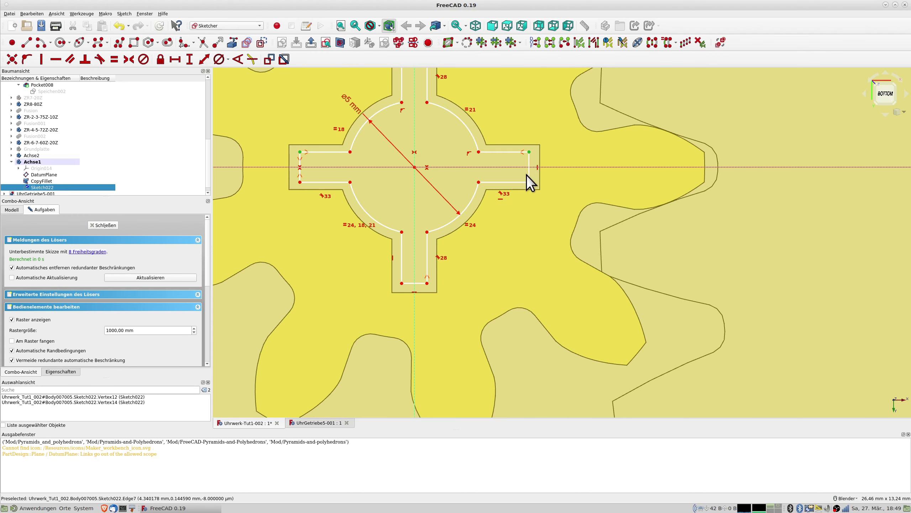
{"action": "scroll", "coordinate": [525, 175], "scroll_direction": "down", "scroll_amount": 2}
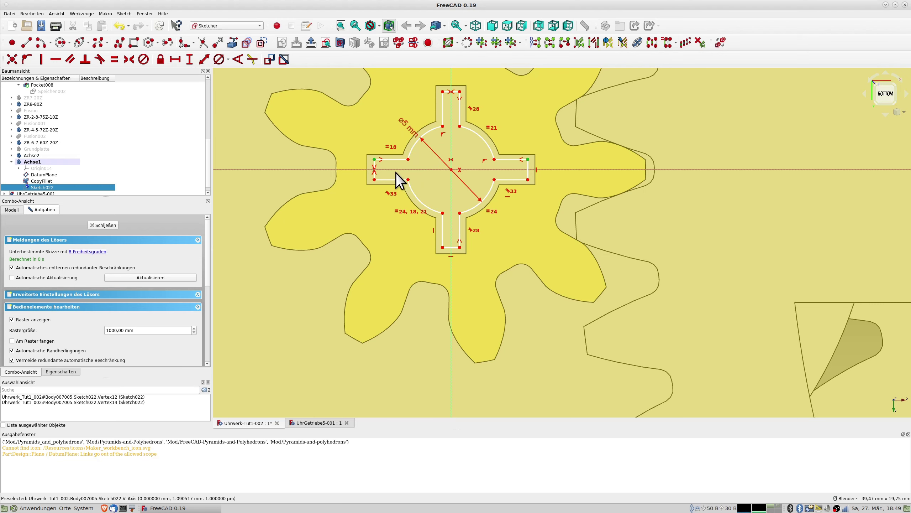
{"action": "left_click", "coordinate": [283, 161]}
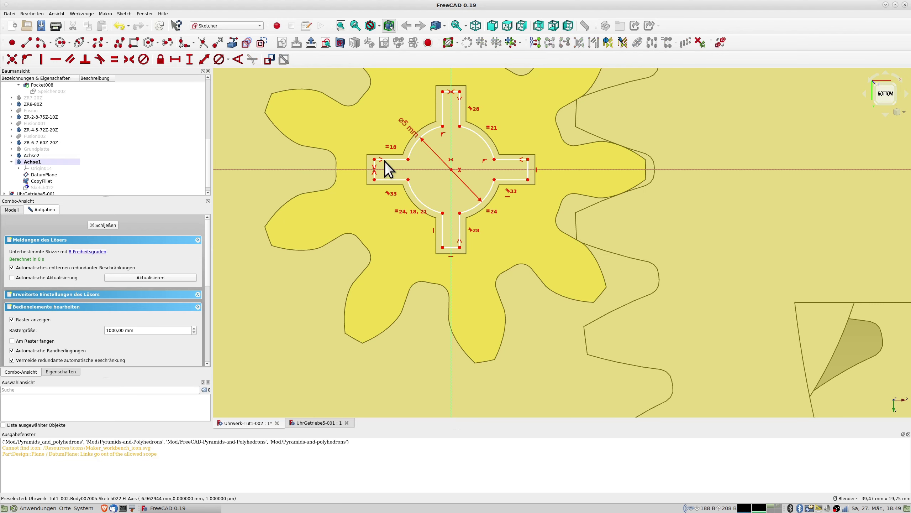
- Constrain the upper edge of the left arm and the left edge of the upper arm to equal length
{"action": "left_click", "coordinate": [397, 160]}
{"action": "left_click", "coordinate": [444, 107]}
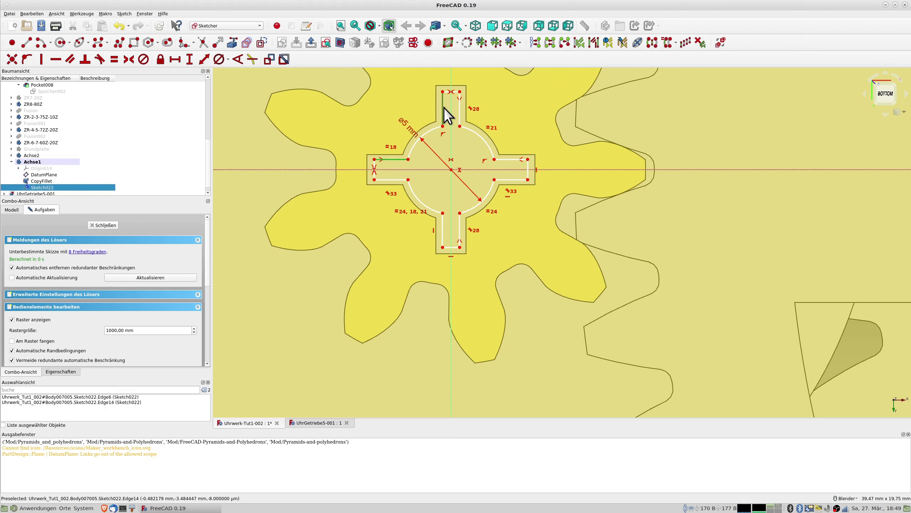
{"action": "left_click", "coordinate": [116, 60]}
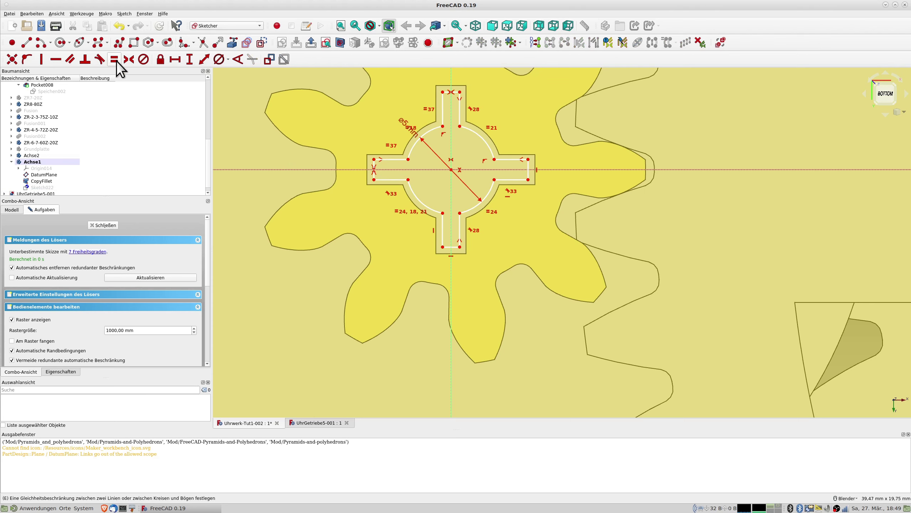
- Dimension the horizontal distance between the upper outer corners of the left and right arms as 8,8 mm
{"action": "left_click", "coordinate": [374, 159]}
{"action": "left_click", "coordinate": [530, 160]}
{"action": "left_click", "coordinate": [175, 59]}
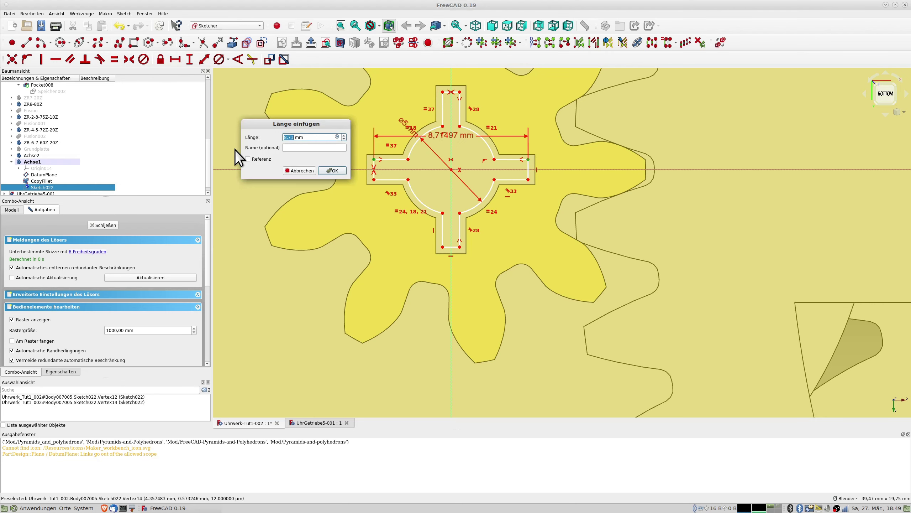
{"action": "type", "text": "8,8"}
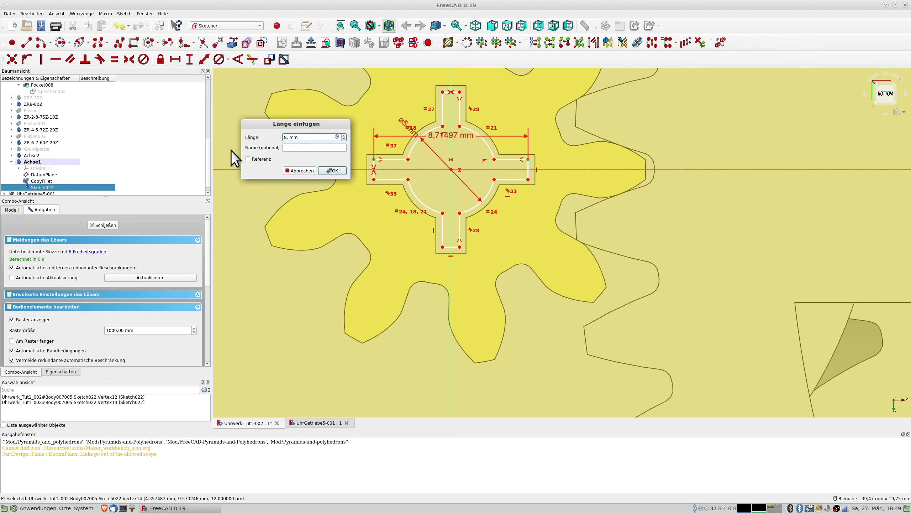
{"action": "key", "text": "Return"}
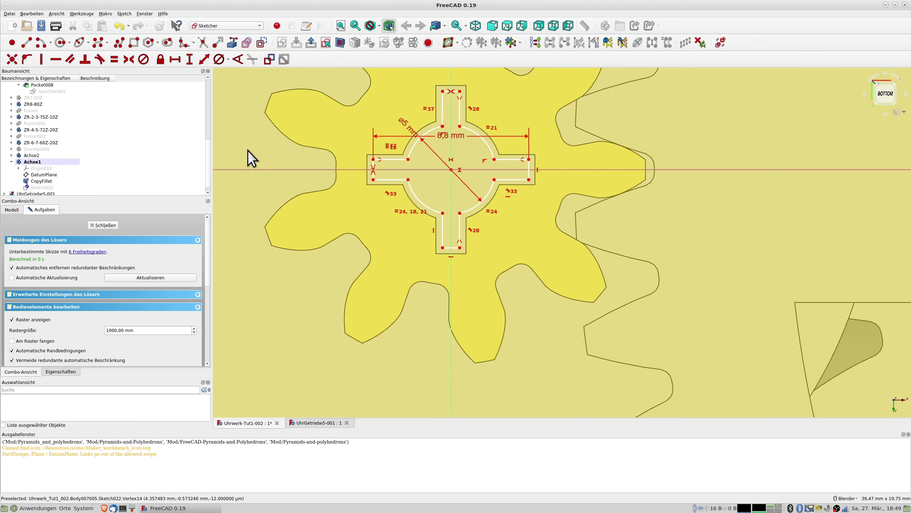
- Constrain the end edges of the left arm and the upper arm to equal length
{"action": "left_click", "coordinate": [373, 166]}
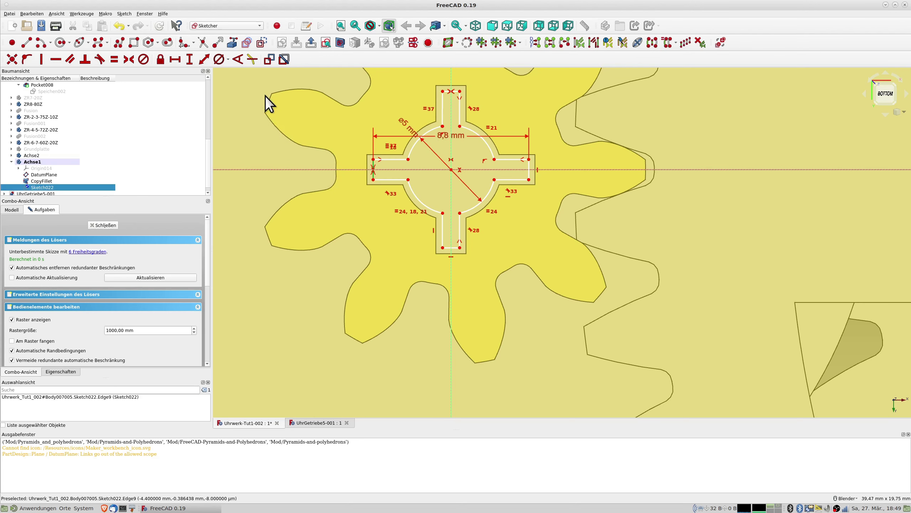
{"action": "left_click", "coordinate": [449, 91]}
{"action": "left_click", "coordinate": [115, 59]}
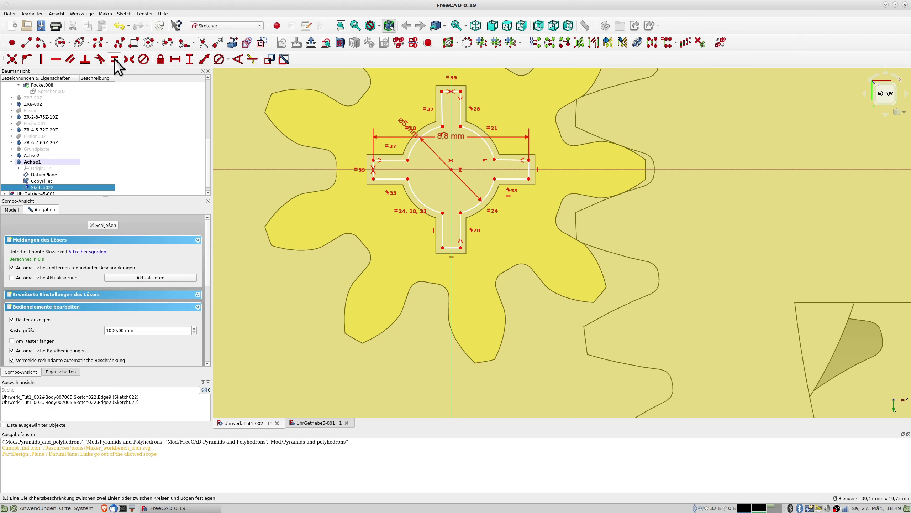
- Dimension the end edge of the left arm with a vertical distance of 1,2 mm
{"action": "left_click", "coordinate": [373, 165]}
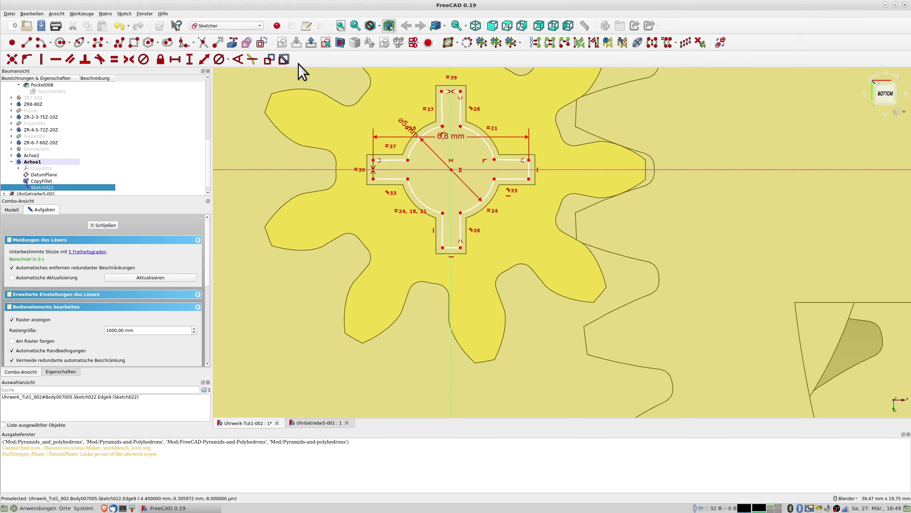
{"action": "left_click", "coordinate": [189, 61]}
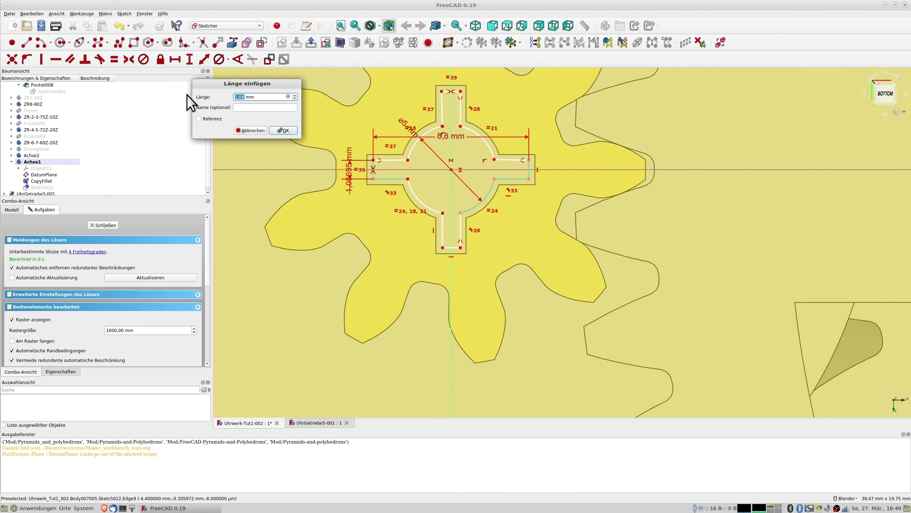
{"action": "type", "text": "1,2"}
{"action": "key", "text": "Return"}
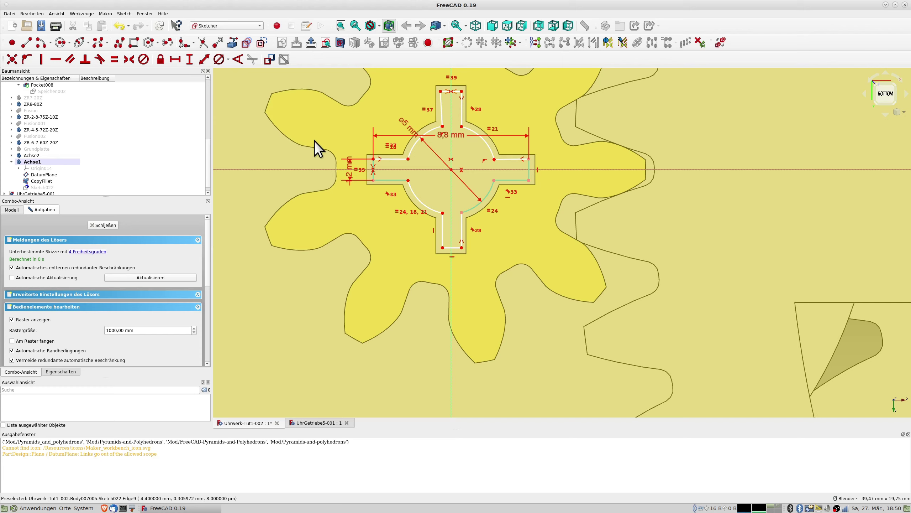
- Move the arm-width dimension below the left arm and set its value to 1,3 mm
{"action": "left_click_drag", "start_coordinate": [350, 179], "coordinate": [349, 205]}
{"action": "double_click", "coordinate": [350, 205]}
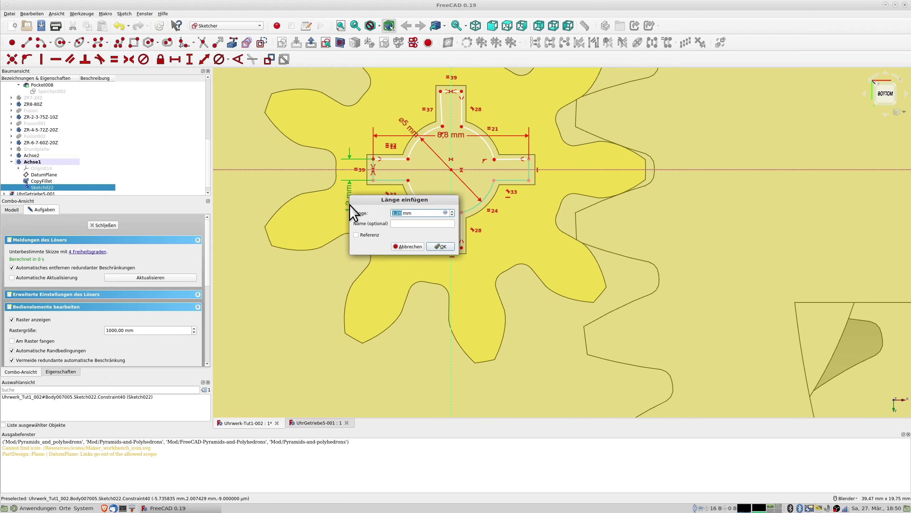
{"action": "key", "text": "Return"}
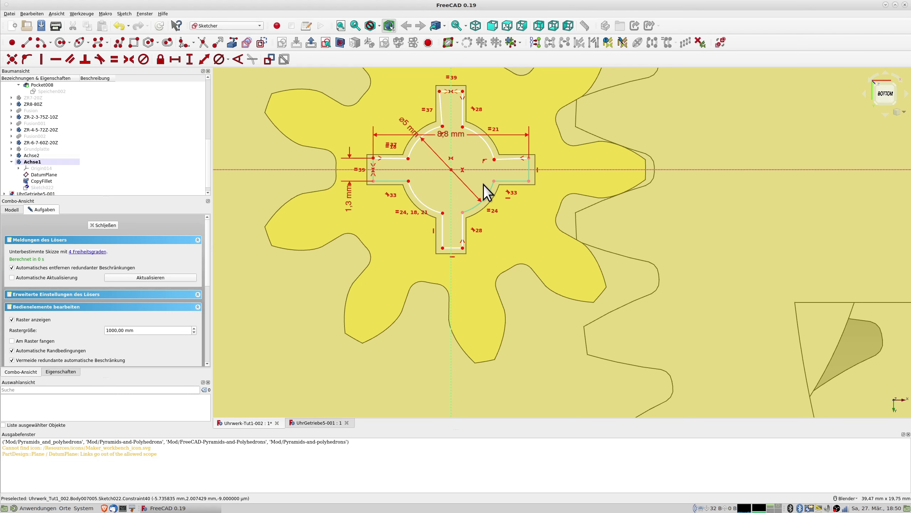
- Set the cross profile's overall horizontal length to 8,9 mm and constrain the left edge of the upper arm to be vertical
{"action": "left_click", "coordinate": [445, 138]}
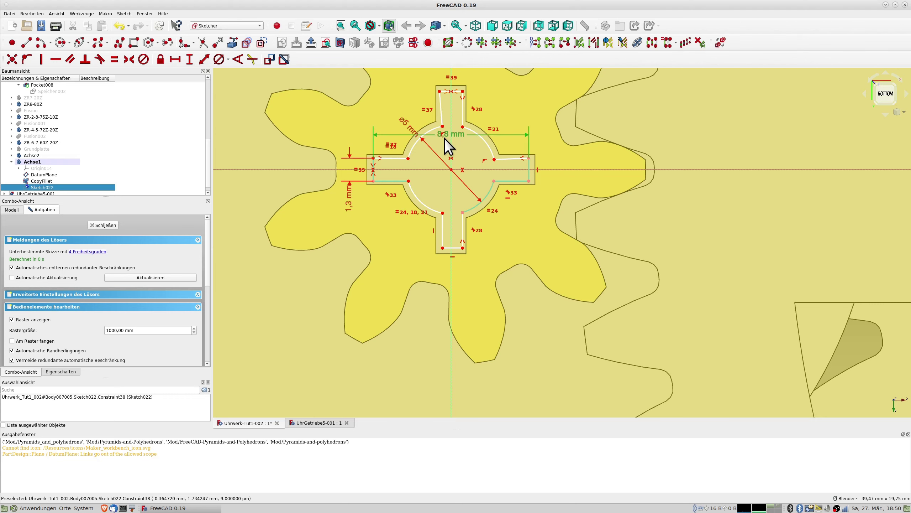
{"action": "double_click", "coordinate": [444, 138]}
{"action": "type", "text": "8"}
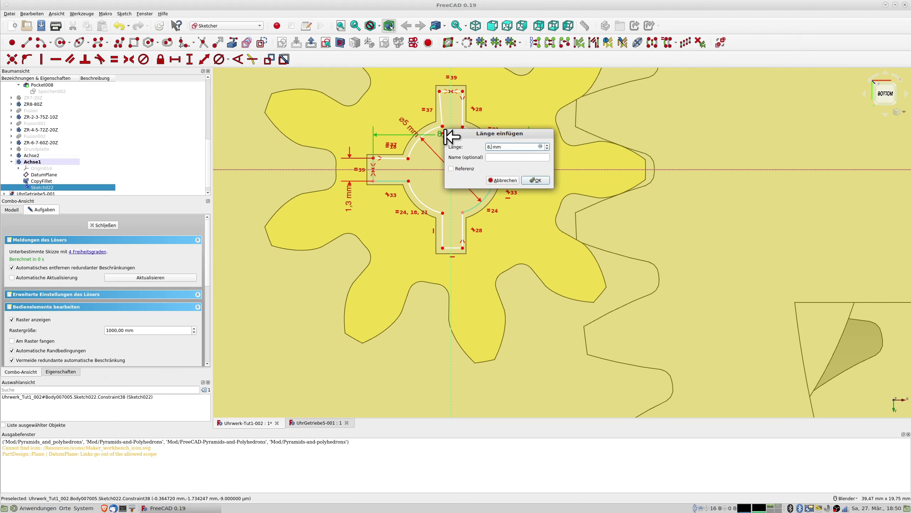
{"action": "type", "text": ",9"}
{"action": "key", "text": "Return"}
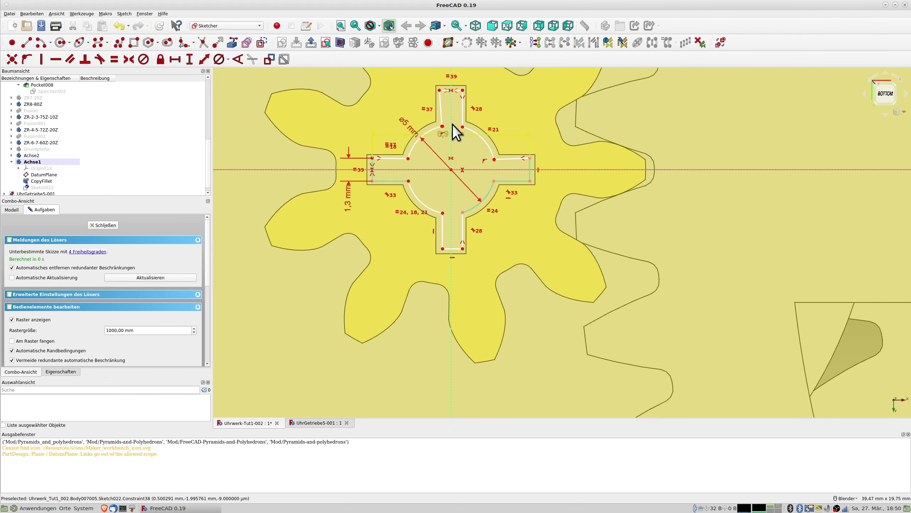
{"action": "left_click", "coordinate": [442, 110]}
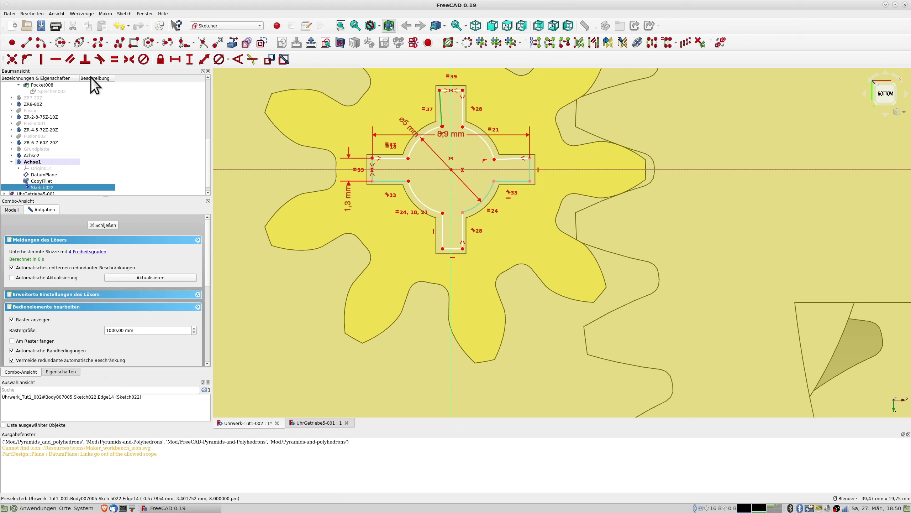
{"action": "left_click", "coordinate": [41, 59]}
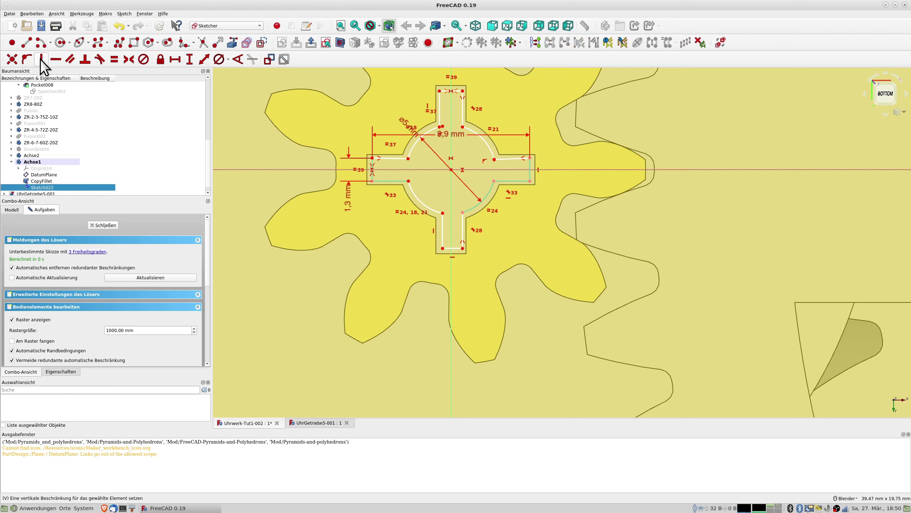
- Try to make the end of the upper-left arc coincident with the upper arm's left inner corner
{"action": "left_click", "coordinate": [443, 127]}
{"action": "left_click", "coordinate": [441, 127]}
{"action": "scroll", "coordinate": [442, 131], "scroll_direction": "up", "scroll_amount": 5}
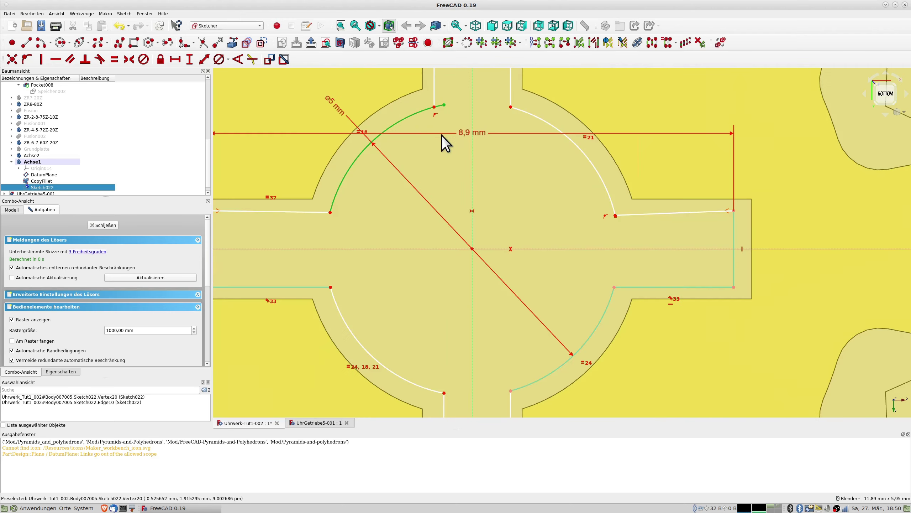
{"action": "left_click", "coordinate": [457, 100]}
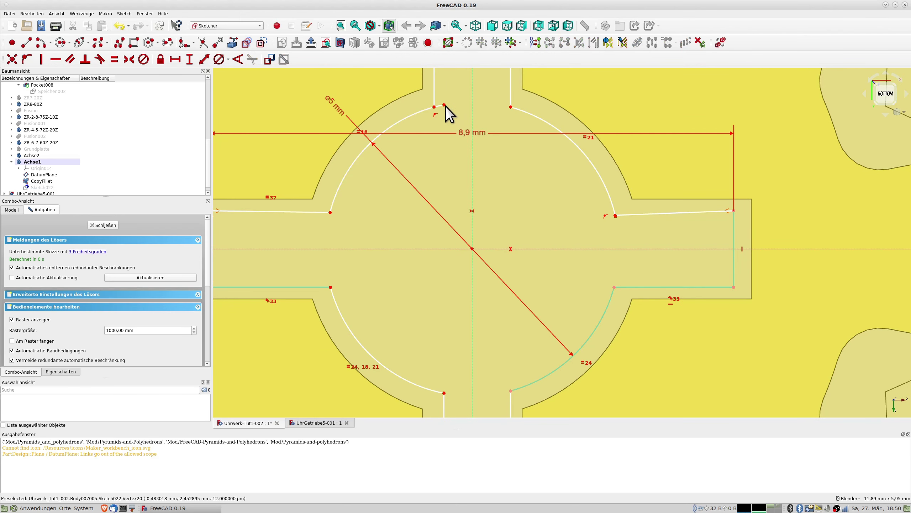
{"action": "left_click", "coordinate": [444, 105]}
{"action": "left_click", "coordinate": [435, 107]}
{"action": "left_click", "coordinate": [12, 59]}
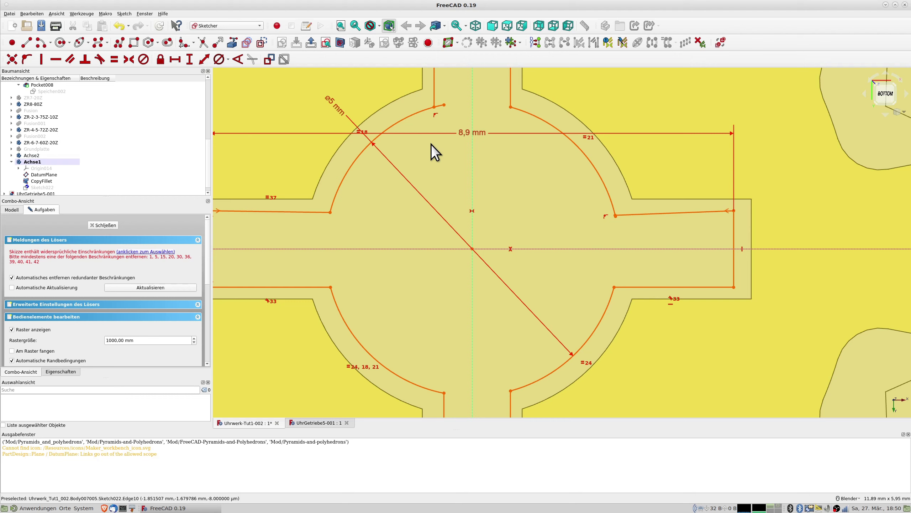
{"action": "key", "text": "ctrl+z"}
- Delete both point-on-object constraints at the upper arm's left inner corner and pull the upper-left arc's end slightly past that corner
{"action": "left_click_drag", "start_coordinate": [445, 104], "coordinate": [427, 115]}
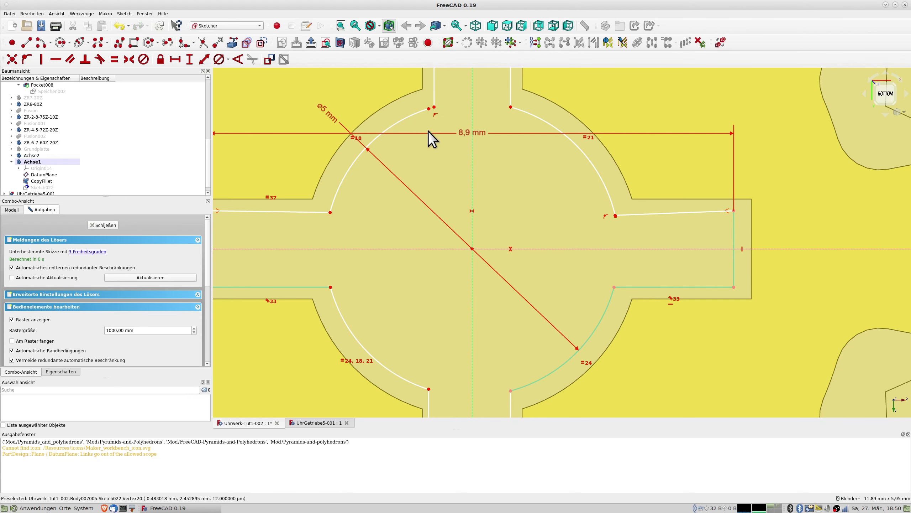
{"action": "scroll", "coordinate": [444, 116], "scroll_direction": "up", "scroll_amount": 2}
{"action": "scroll", "coordinate": [444, 117], "scroll_direction": "up", "scroll_amount": 2}
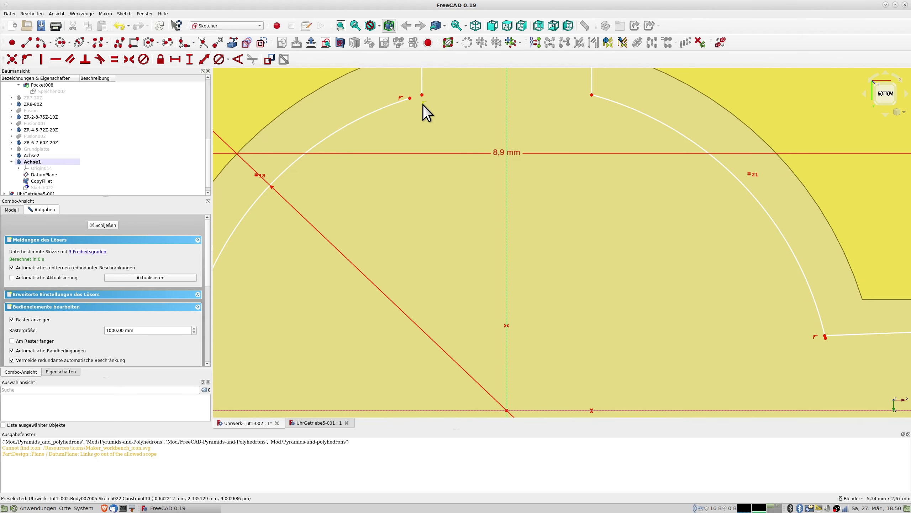
{"action": "left_click", "coordinate": [423, 104]}
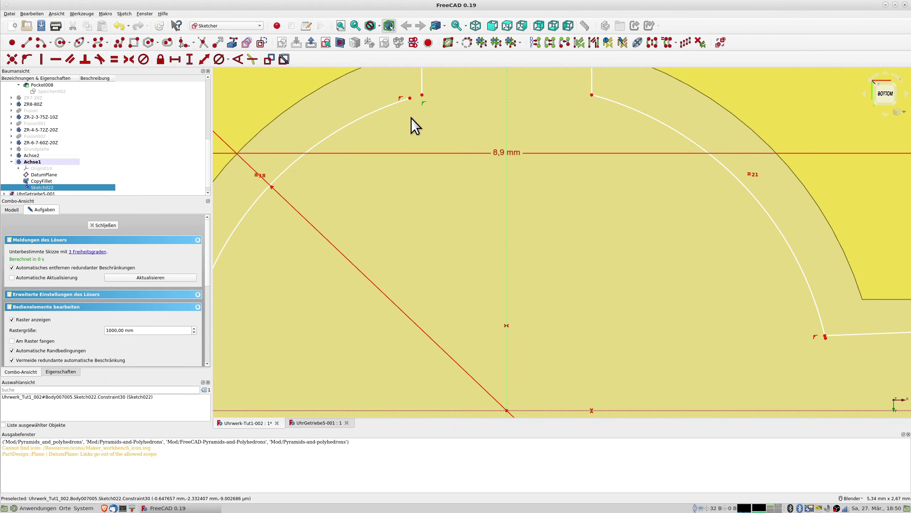
{"action": "key", "text": "Delete"}
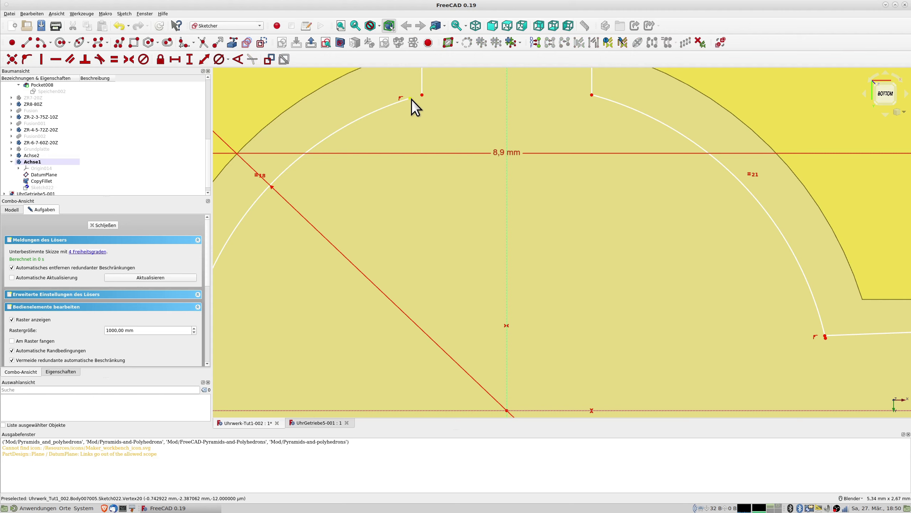
{"action": "mouse_move", "coordinate": [410, 99]}
{"action": "left_mouse_down"}
{"action": "mouse_move", "coordinate": [435, 98]}
{"action": "mouse_move", "coordinate": [424, 94]}
{"action": "left_mouse_up"}
{"action": "left_click", "coordinate": [424, 92]}
{"action": "key", "text": "Delete"}
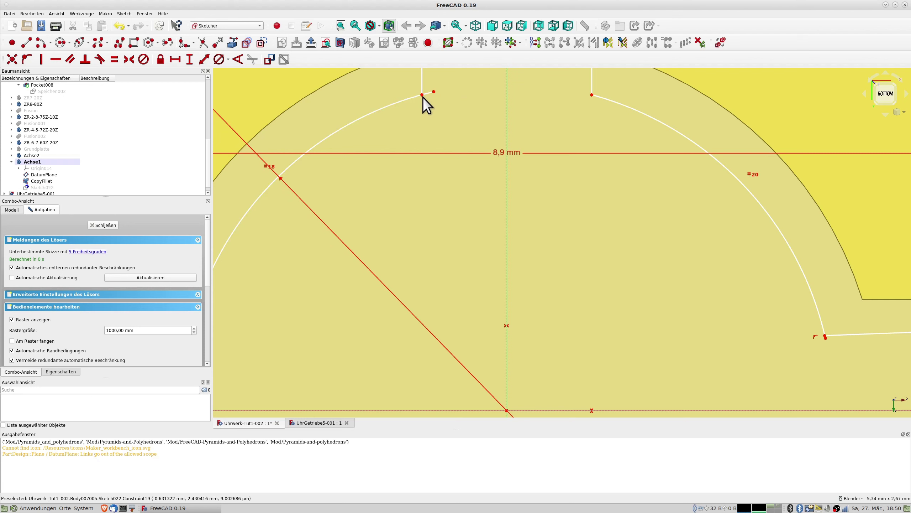
- Constrain the upper arm's left inner corner onto the upper-left arc and trim the arc's overhang beyond it
{"action": "left_click", "coordinate": [422, 95]}
{"action": "left_click", "coordinate": [413, 97]}
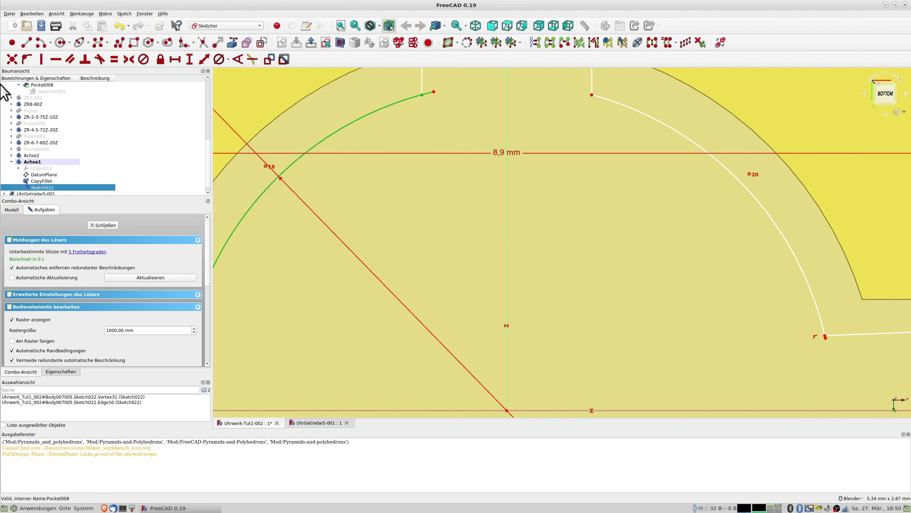
{"action": "left_click", "coordinate": [27, 58]}
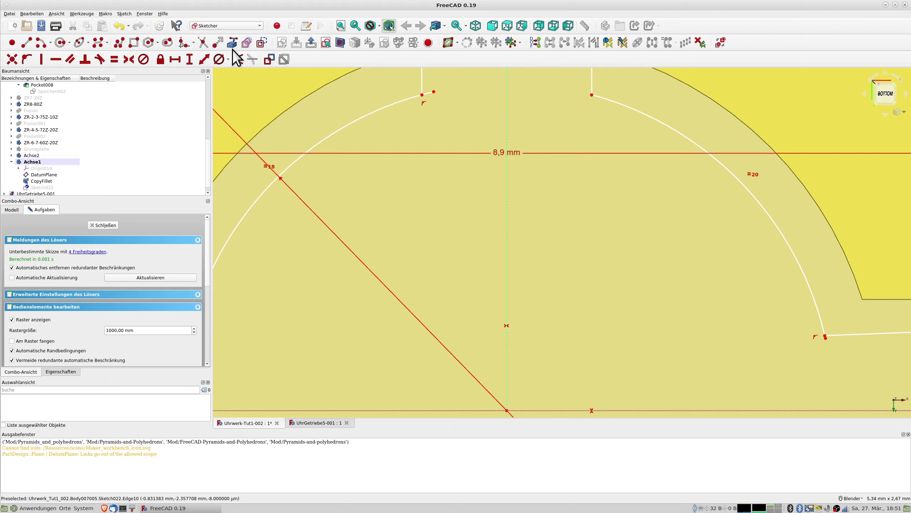
{"action": "left_click", "coordinate": [219, 59]}
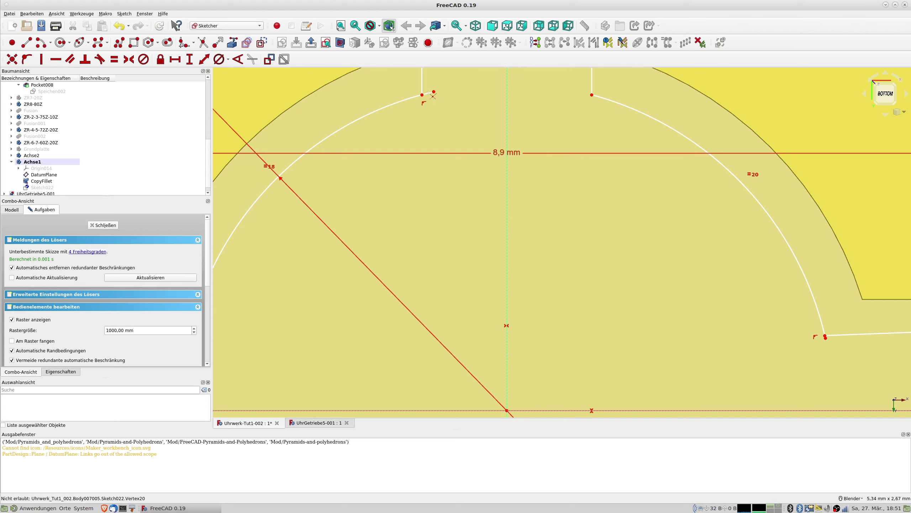
{"action": "left_click", "coordinate": [441, 118]}
- Constrain the slanted upper edge of the right arm to be horizontal
{"action": "scroll", "coordinate": [467, 150], "scroll_direction": "down", "scroll_amount": 7}
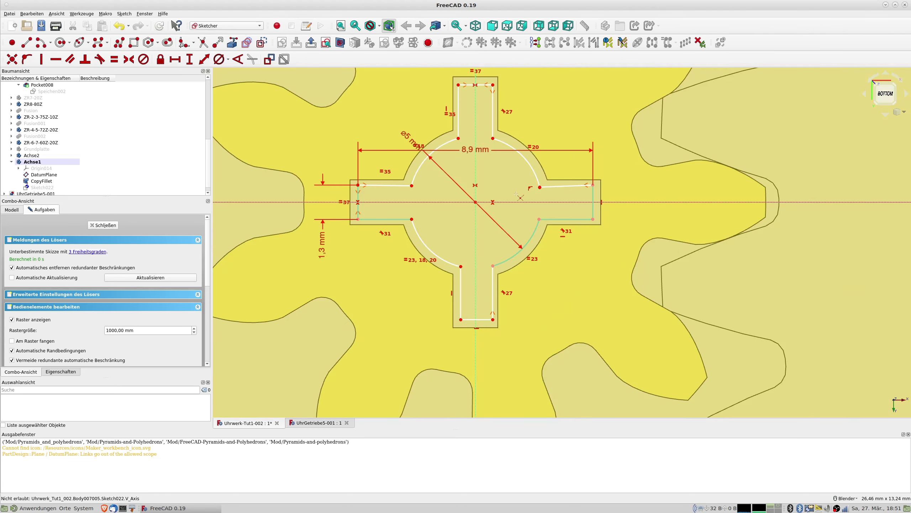
{"action": "left_click", "coordinate": [566, 186]}
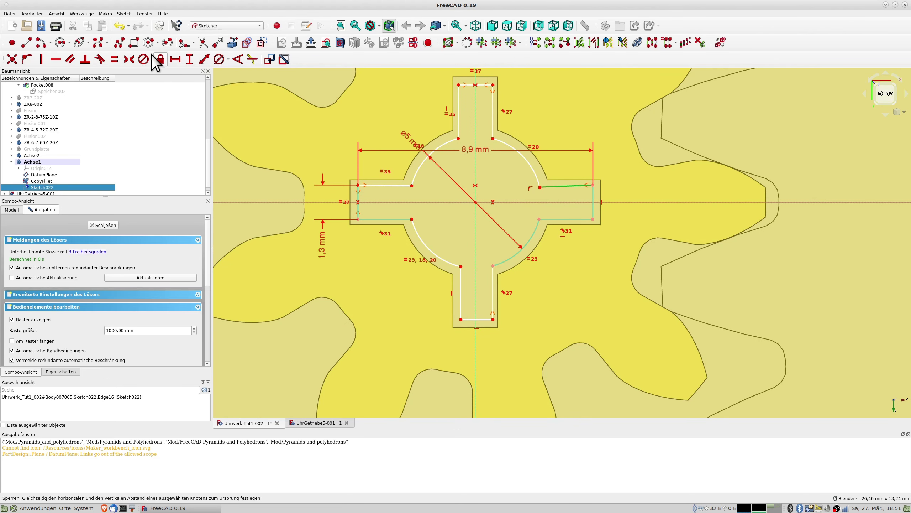
{"action": "left_click", "coordinate": [54, 59]}
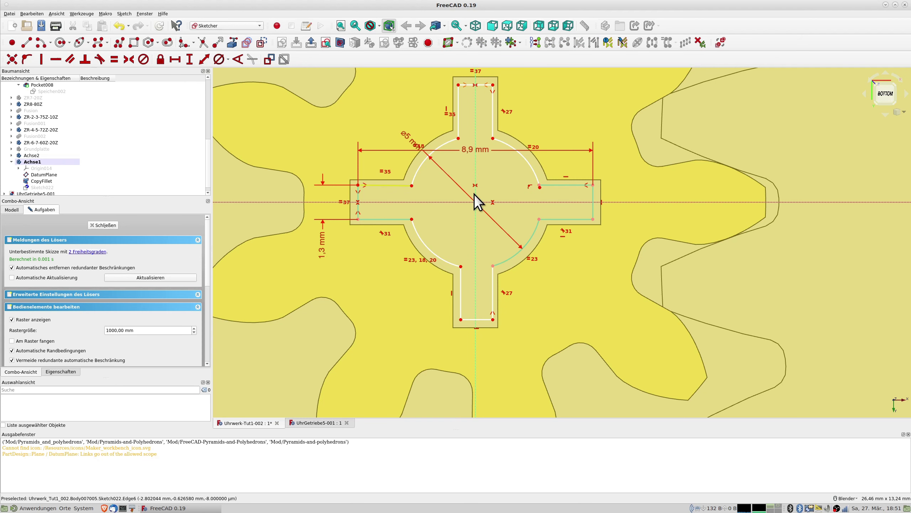
- Try to constrain the right arm's upper inner corner onto the upper-right arc, then undo that constraint
{"action": "scroll", "coordinate": [539, 195], "scroll_direction": "up", "scroll_amount": 4}
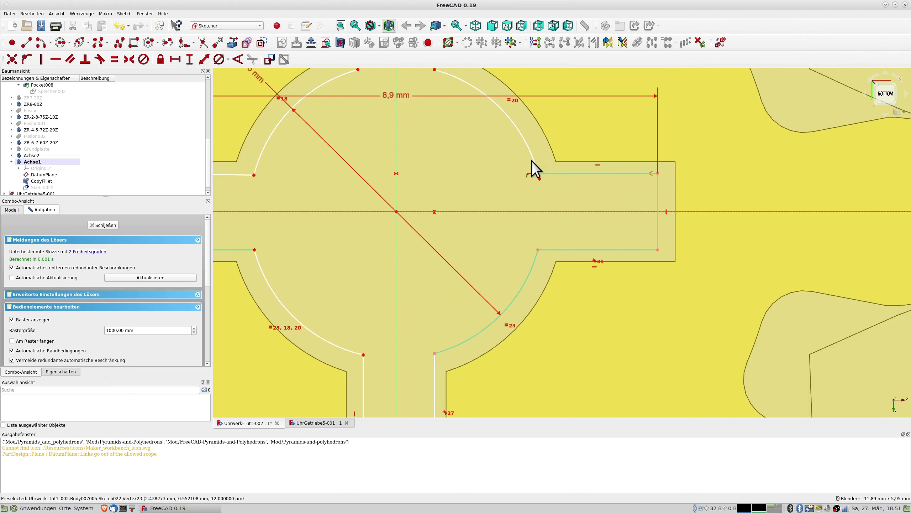
{"action": "mouse_move", "coordinate": [540, 179]}
{"action": "left_mouse_down"}
{"action": "mouse_move", "coordinate": [535, 161]}
{"action": "mouse_move", "coordinate": [539, 181]}
{"action": "left_mouse_up"}
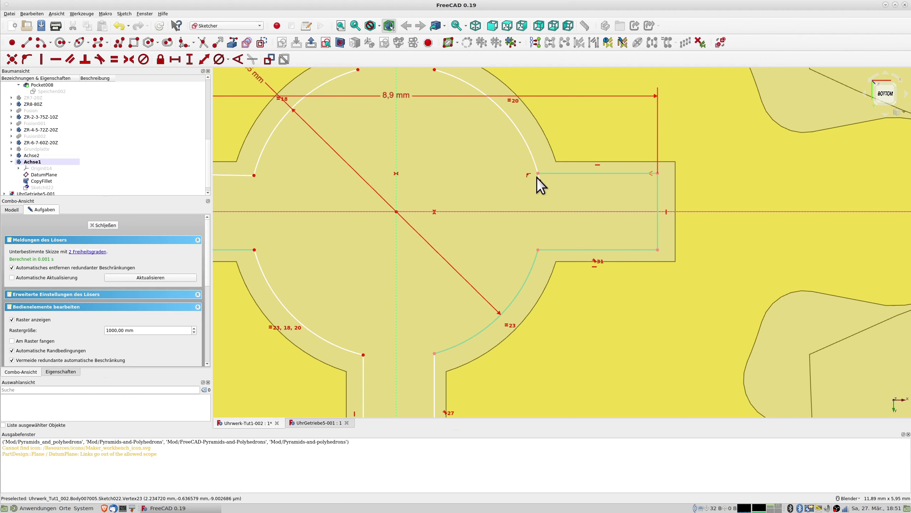
{"action": "left_click", "coordinate": [538, 174]}
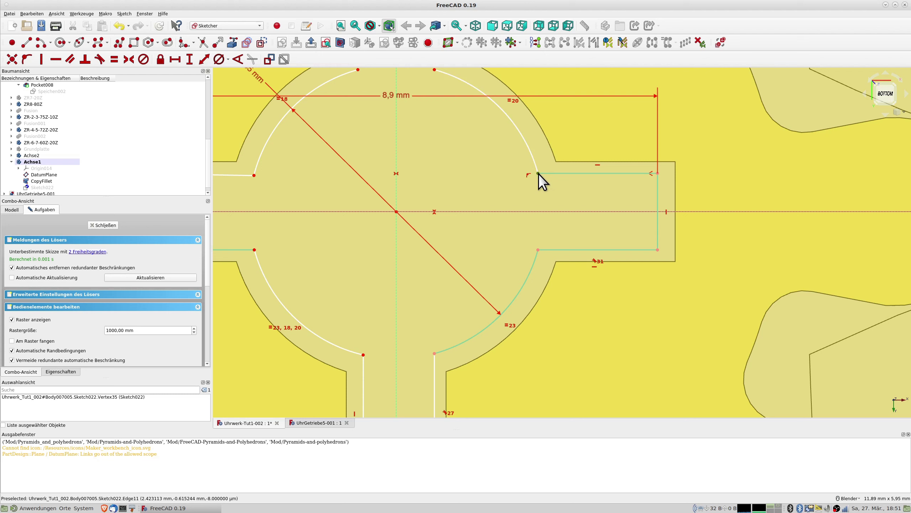
{"action": "left_click", "coordinate": [533, 158]}
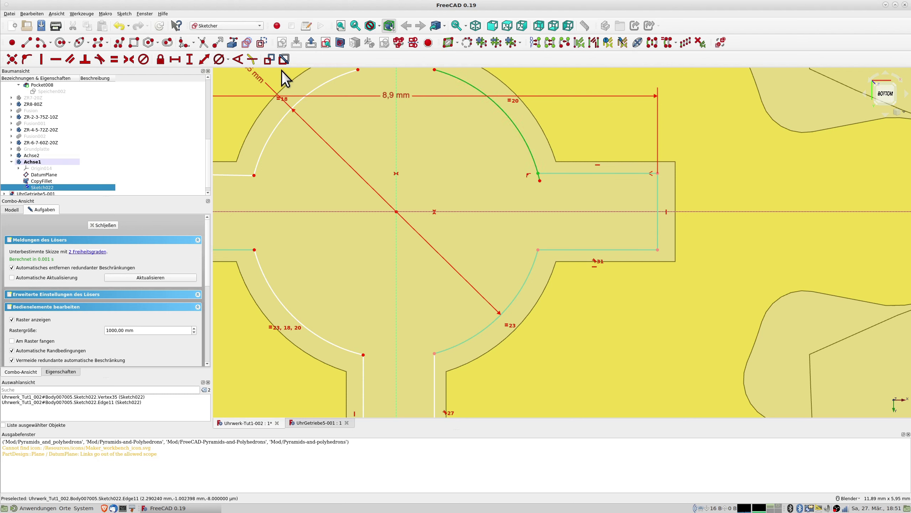
{"action": "left_click", "coordinate": [27, 59]}
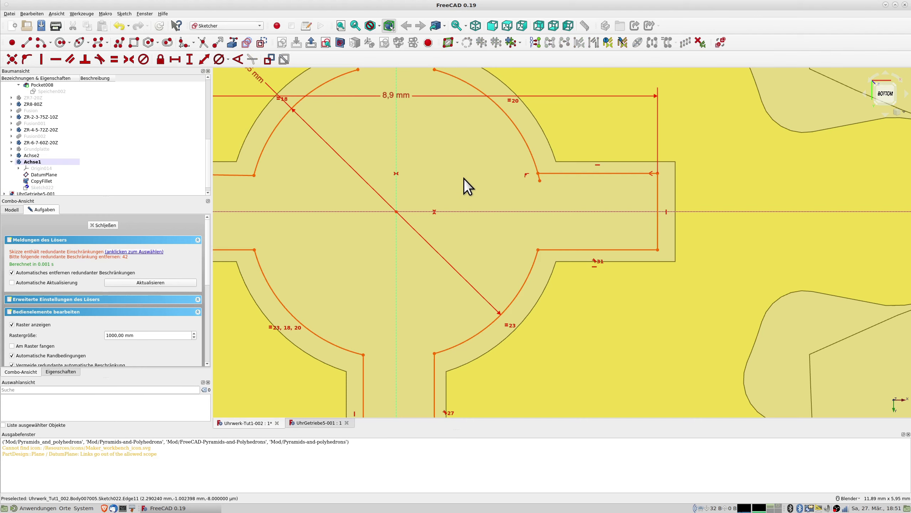
{"action": "key", "text": "ctrl+z"}
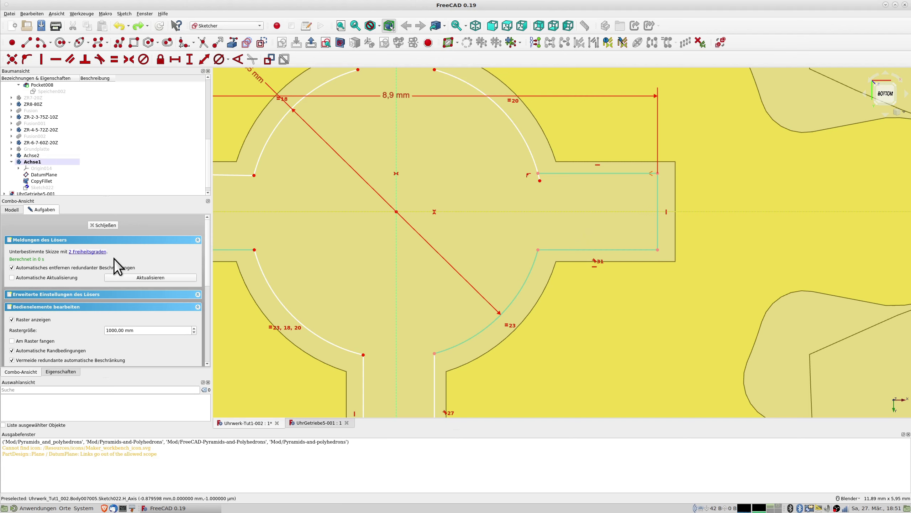
- Delete the tangent constraint that links the lower edges of the left and right arms
{"action": "scroll", "coordinate": [150, 324], "scroll_direction": "down", "scroll_amount": 5}
{"action": "scroll", "coordinate": [171, 333], "scroll_direction": "up", "scroll_amount": 1}
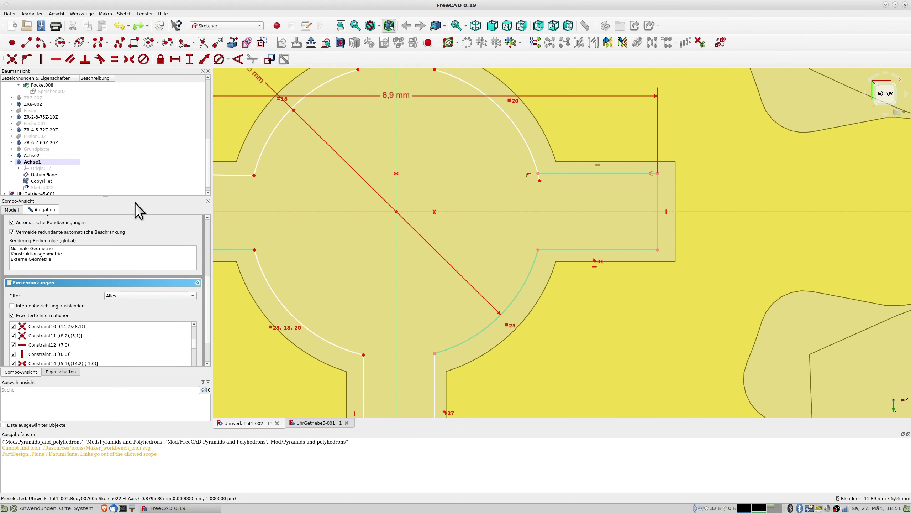
{"action": "left_click_drag", "start_coordinate": [138, 198], "coordinate": [142, 101]}
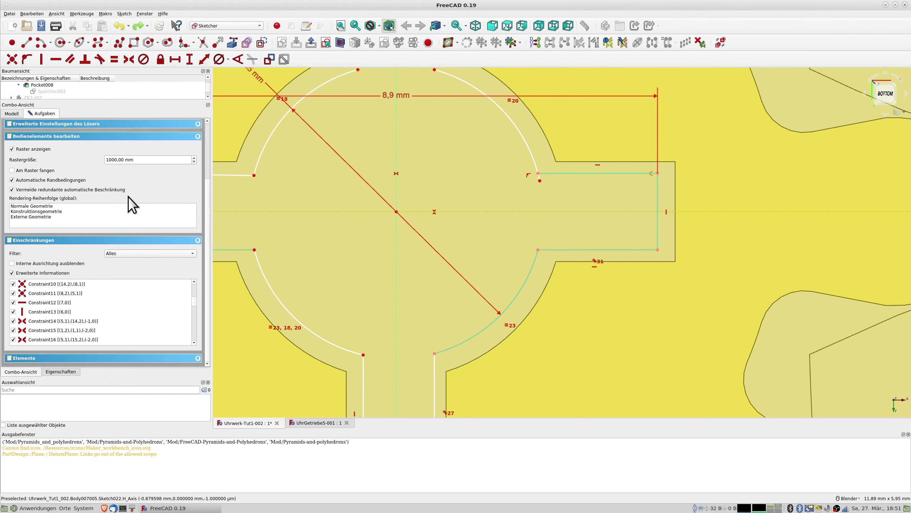
{"action": "scroll", "coordinate": [115, 322], "scroll_direction": "down", "scroll_amount": 8}
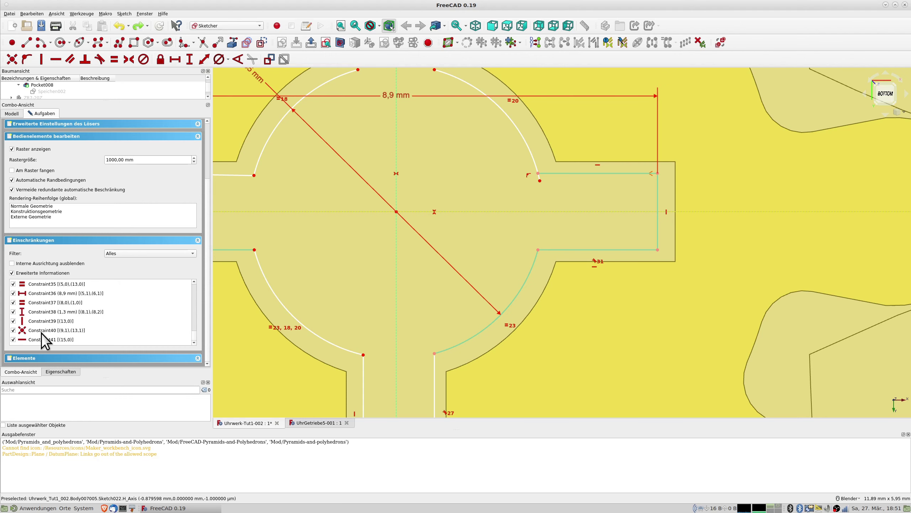
{"action": "scroll", "coordinate": [34, 313], "scroll_direction": "up", "scroll_amount": 2}
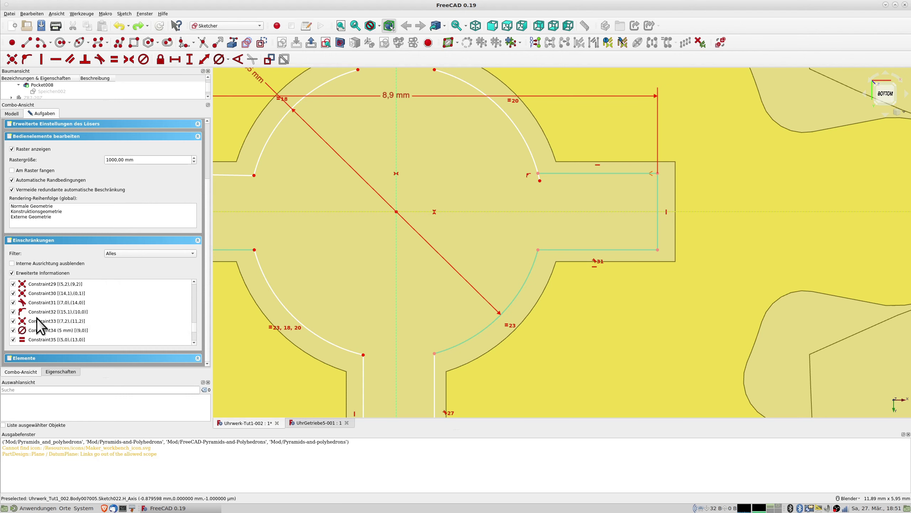
{"action": "left_click", "coordinate": [32, 302]}
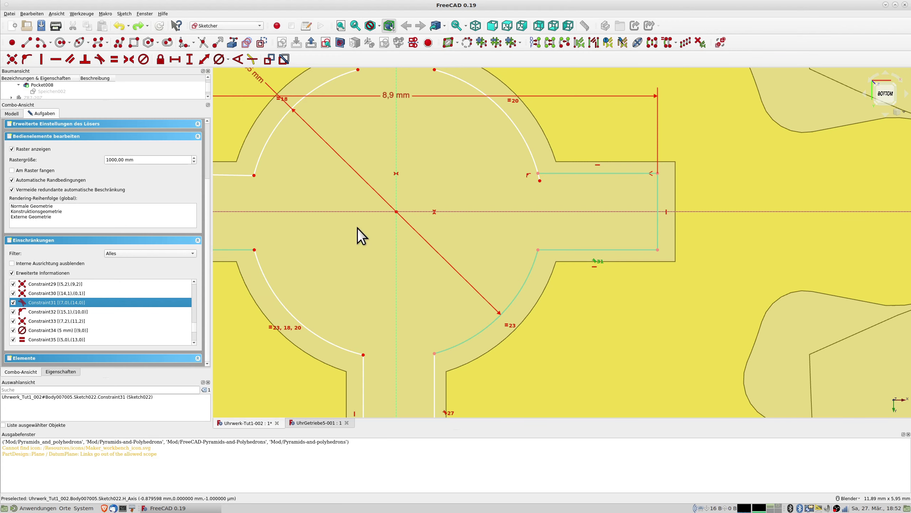
{"action": "scroll", "coordinate": [357, 228], "scroll_direction": "down", "scroll_amount": 4}
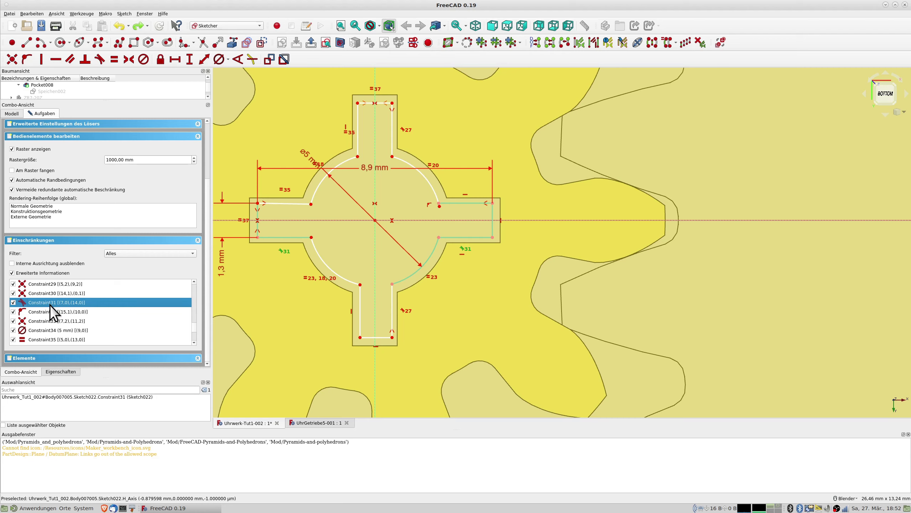
{"action": "key", "text": "Delete"}
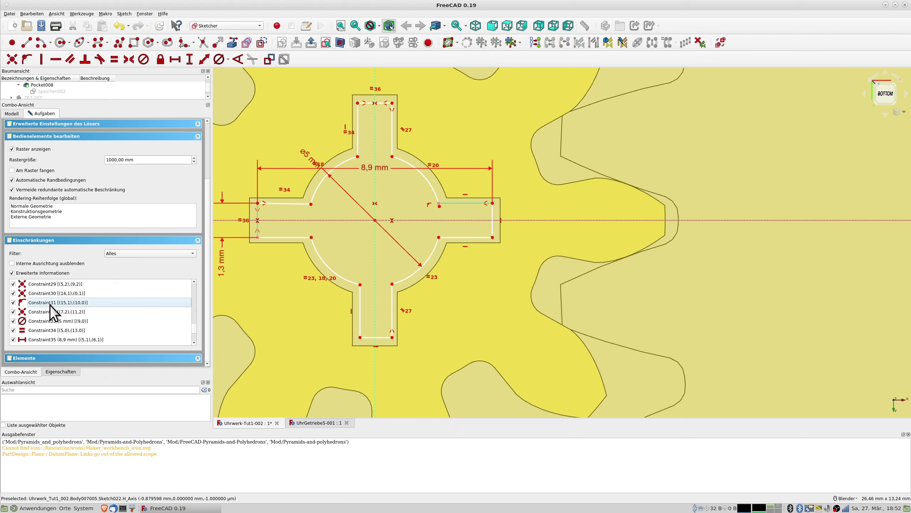
- Constrain the upper and lower edges of the left arm to be horizontal
{"action": "left_click", "coordinate": [278, 204]}
{"action": "left_click", "coordinate": [56, 60]}
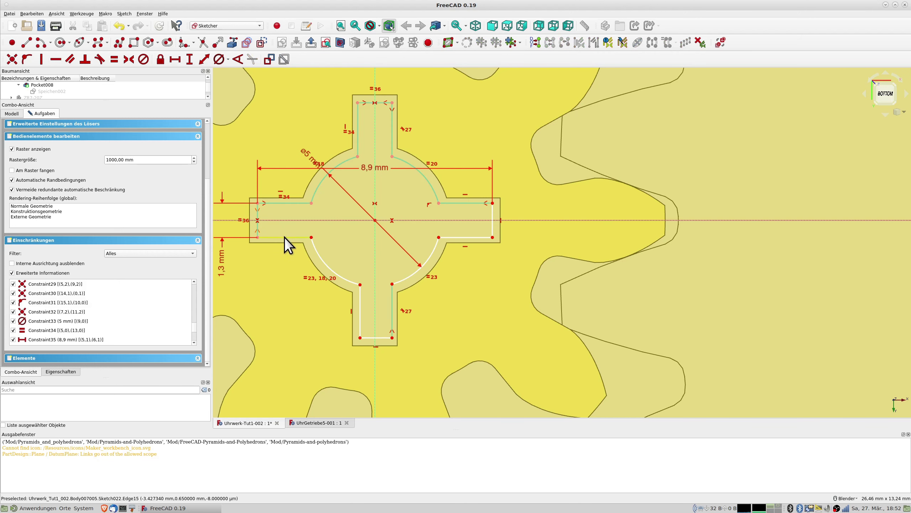
{"action": "left_click", "coordinate": [285, 238]}
{"action": "left_click", "coordinate": [57, 60]}
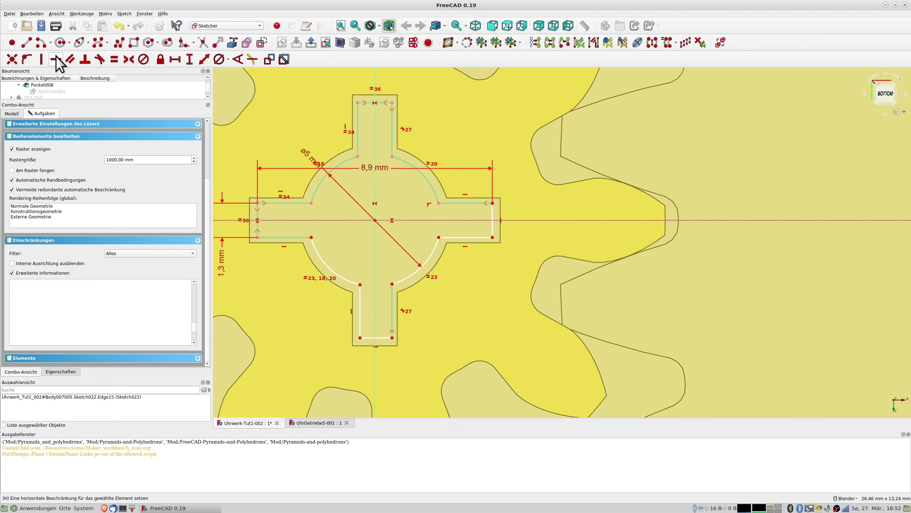
- Try to apply a vertical constraint to the right arm's lower edge and the lower arm's right edge
{"action": "left_click", "coordinate": [466, 238]}
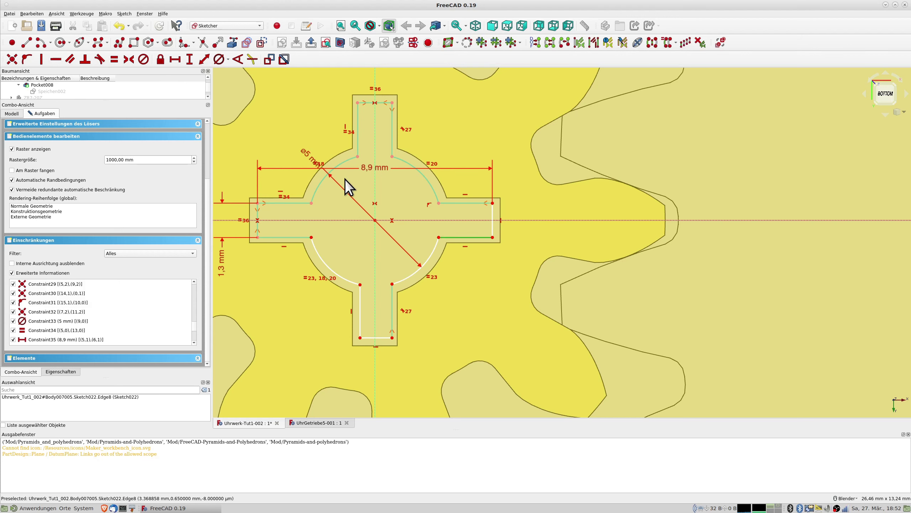
{"action": "left_click", "coordinate": [392, 300]}
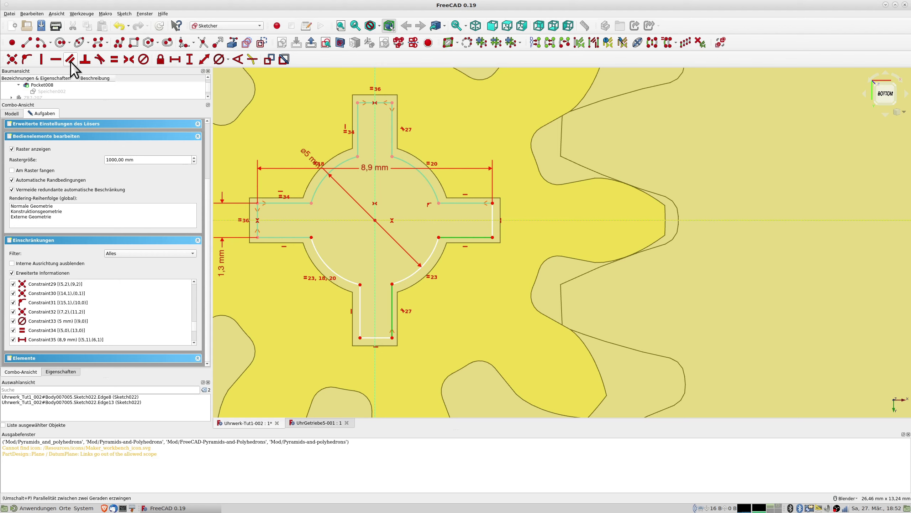
{"action": "left_click", "coordinate": [40, 59]}
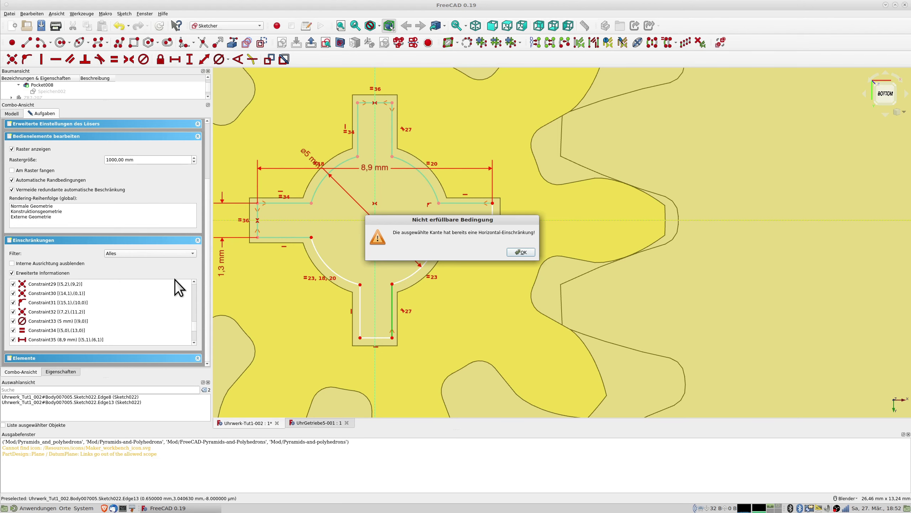
{"action": "left_click", "coordinate": [508, 253]}
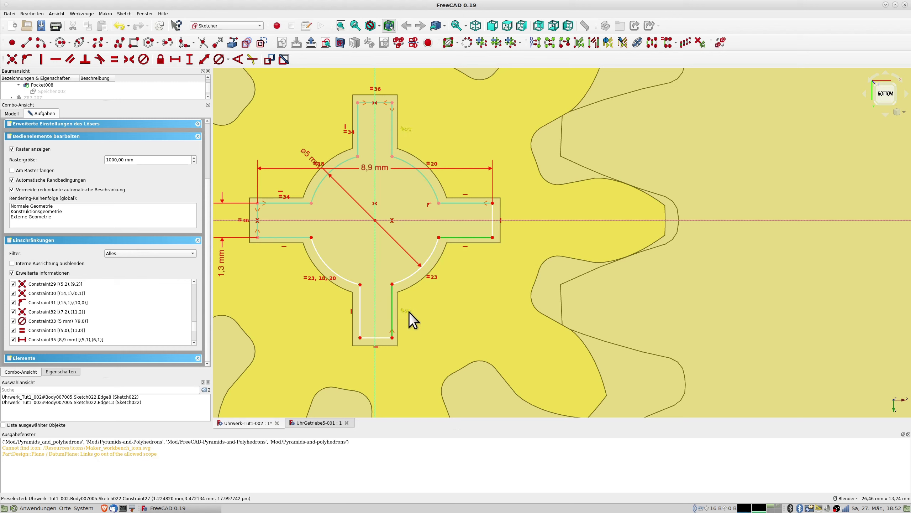
{"action": "left_click", "coordinate": [434, 314]}
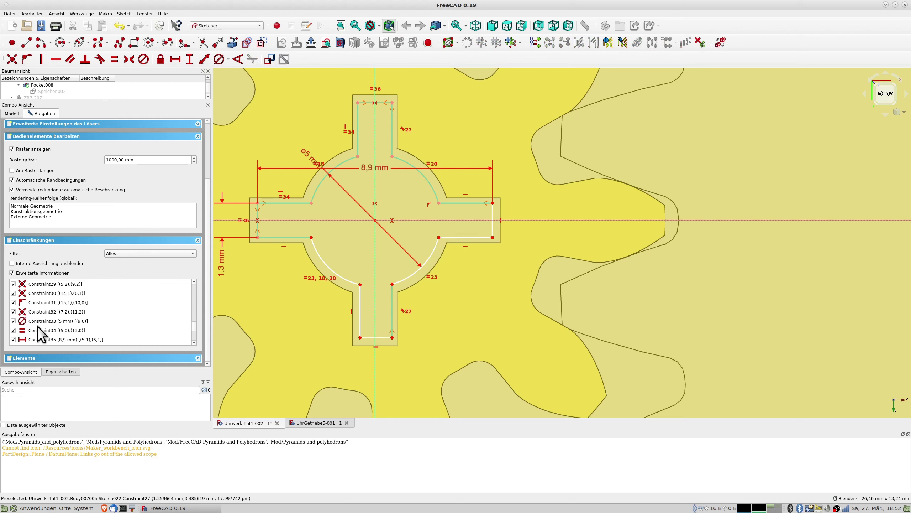
- Delete both point-on-object constraints at the right arm's upper inner corner and pull the upper-right arc's end away from it
{"action": "left_click", "coordinate": [29, 303]}
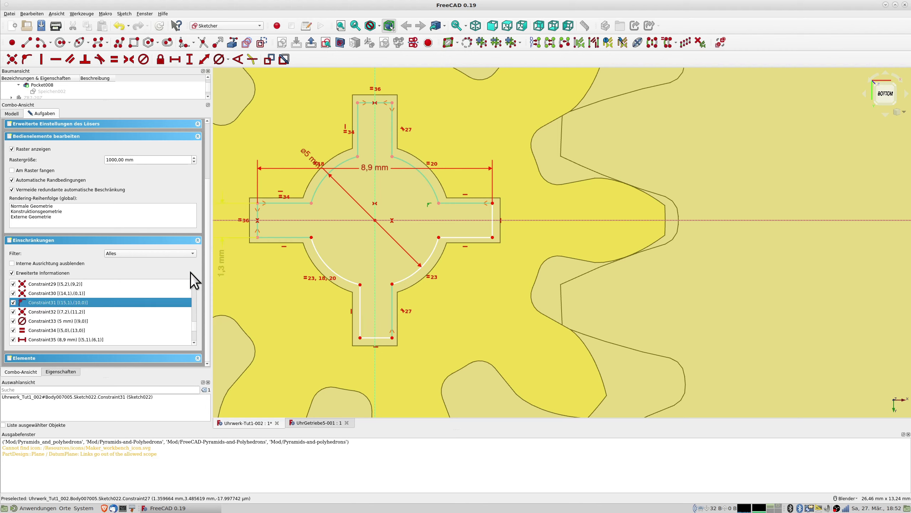
{"action": "key", "text": "Delete"}
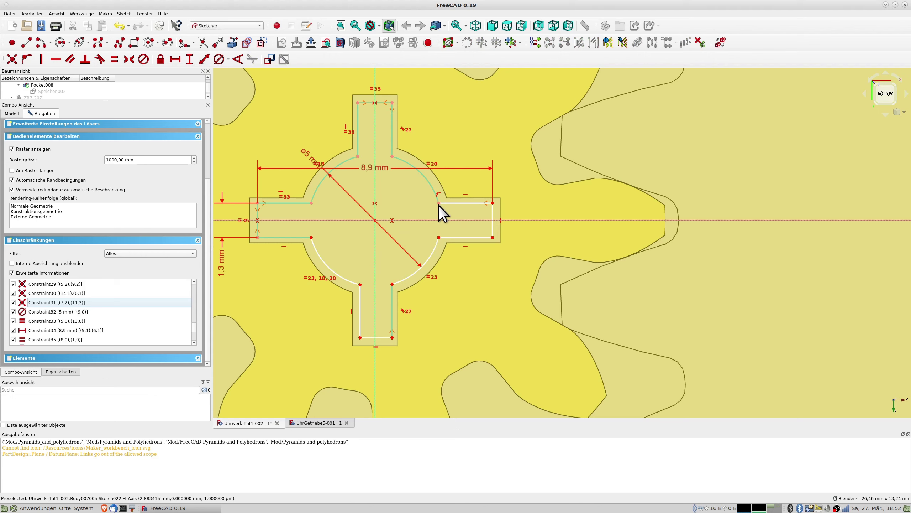
{"action": "left_click", "coordinate": [438, 193]}
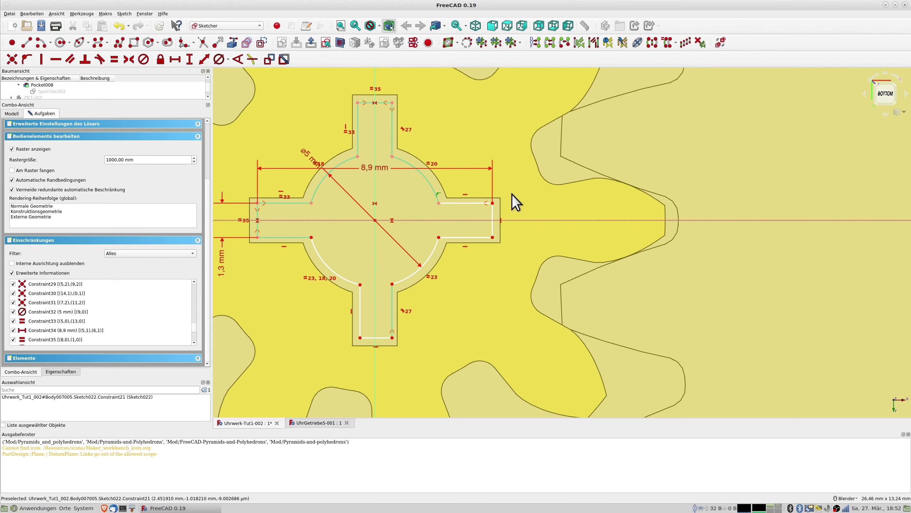
{"action": "key", "text": "Delete"}
{"action": "left_click_drag", "start_coordinate": [438, 204], "coordinate": [433, 189]}
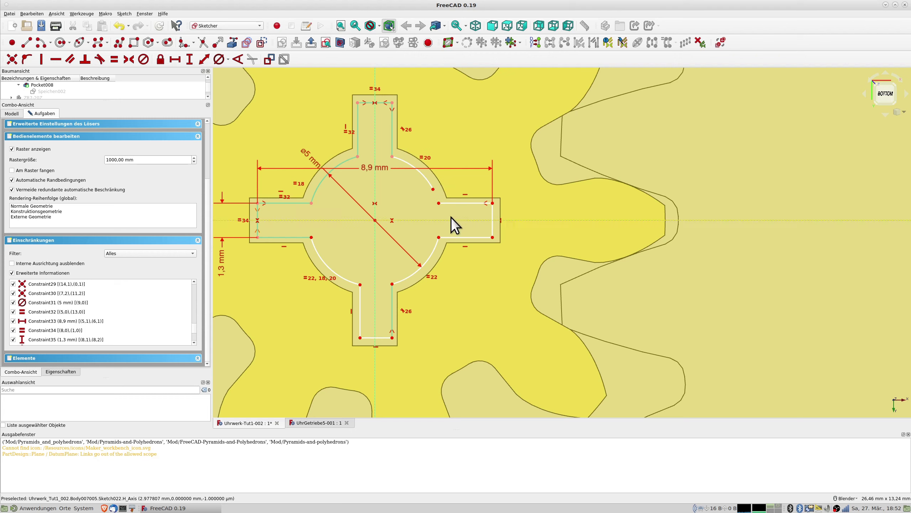
- Try to apply a point-on-object constraint between the upper-right arc's end and the right arm's upper inner corner
{"action": "left_click", "coordinate": [434, 189]}
{"action": "left_click", "coordinate": [439, 203]}
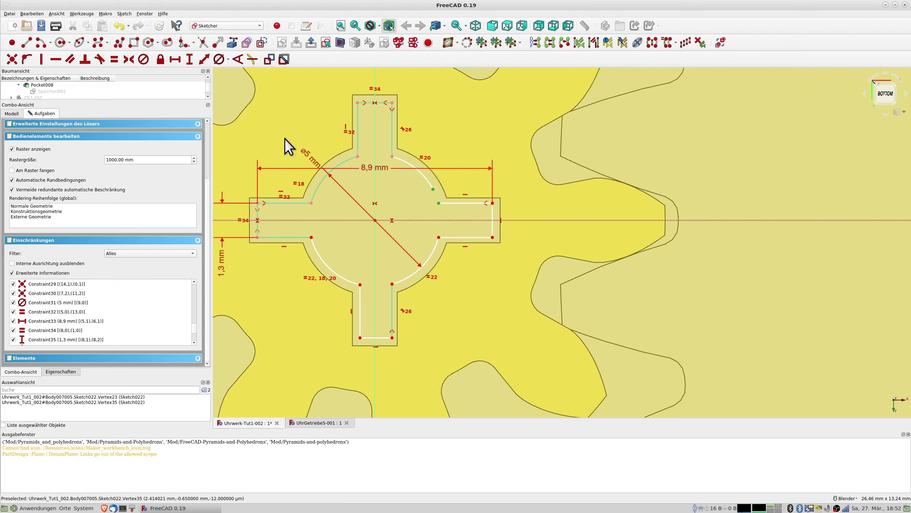
{"action": "left_click", "coordinate": [28, 60]}
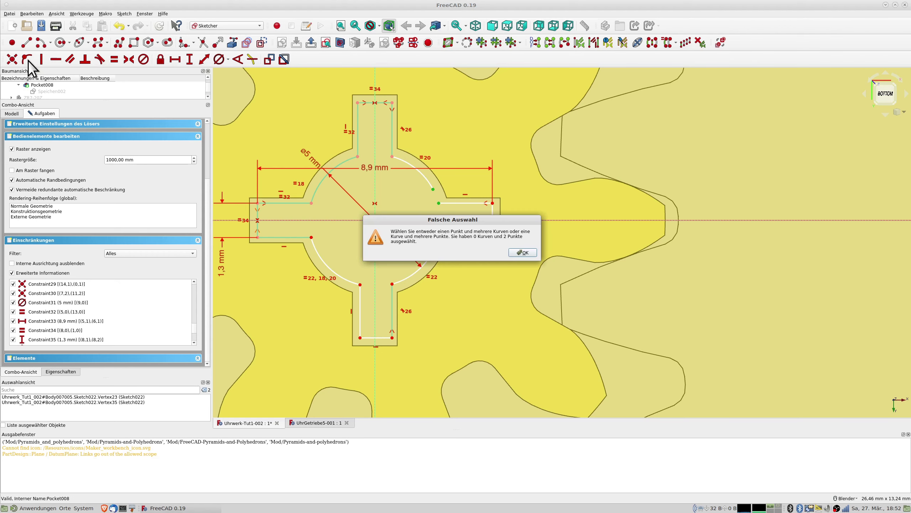
{"action": "left_click", "coordinate": [523, 254]}
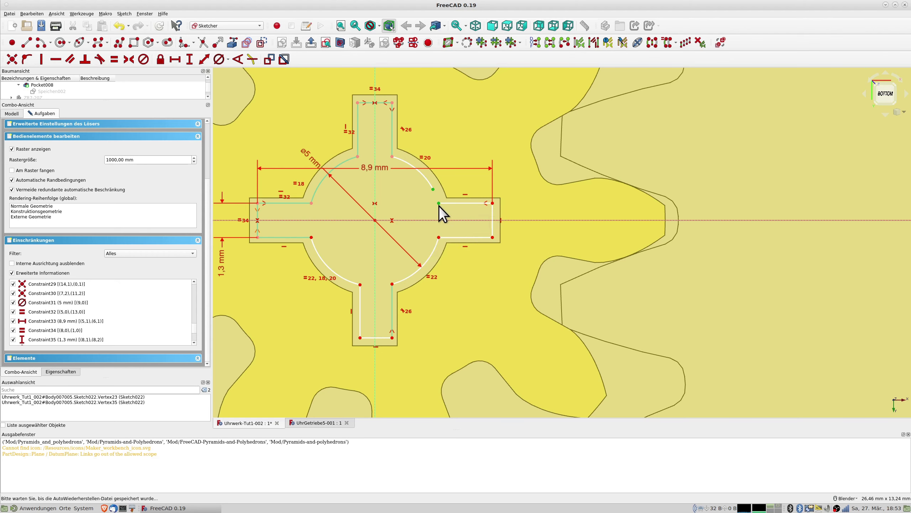
- Constrain the right arm's upper inner corner onto the extended upper-right arc and trim the arc's overhang beyond that corner
{"action": "left_click_drag", "start_coordinate": [434, 189], "coordinate": [439, 204]}
{"action": "left_click", "coordinate": [445, 208]}
{"action": "left_click", "coordinate": [440, 204]}
{"action": "left_click", "coordinate": [440, 210]}
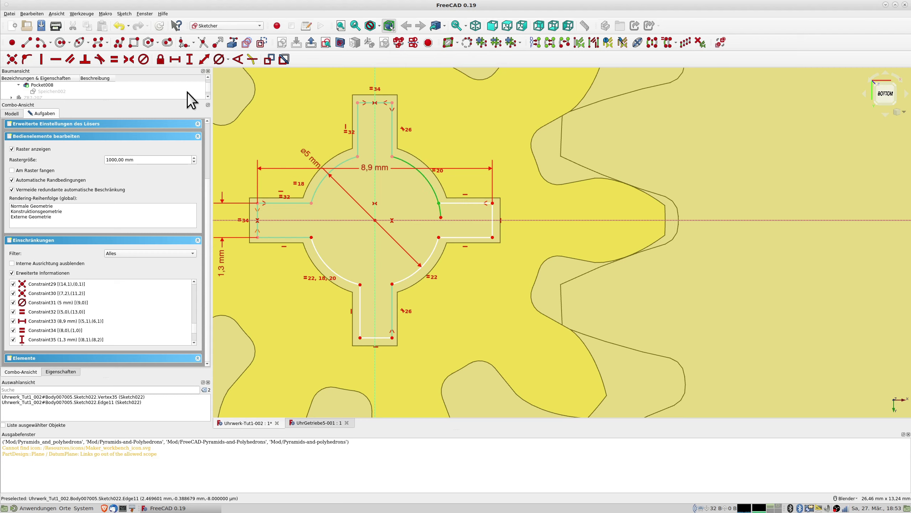
{"action": "left_click", "coordinate": [27, 59]}
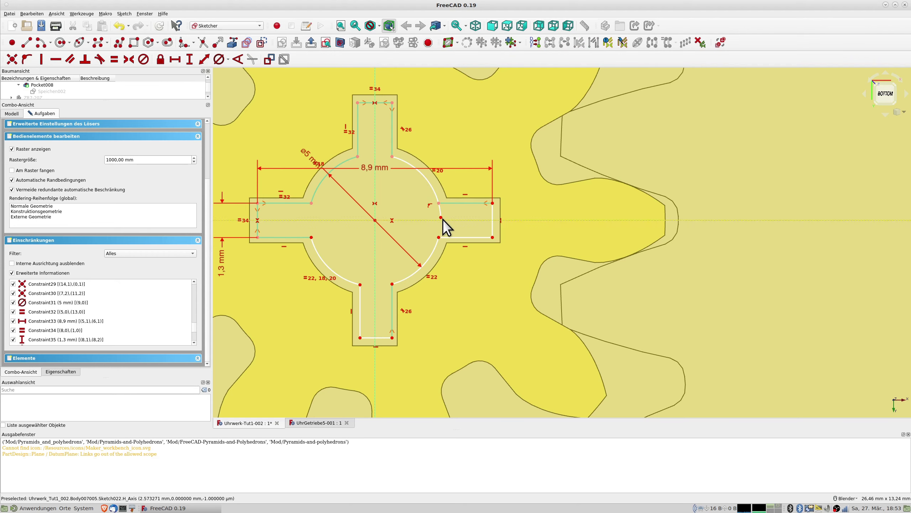
{"action": "left_click", "coordinate": [218, 42]}
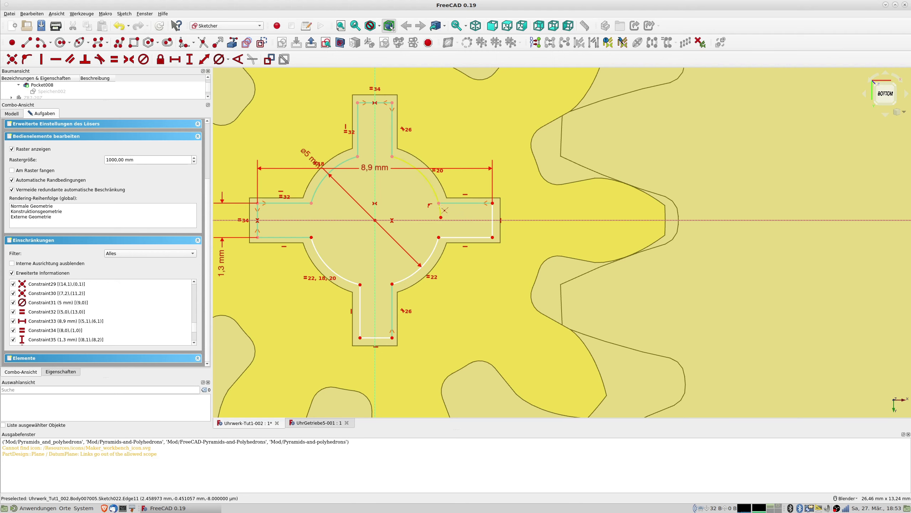
{"action": "key", "text": "Escape"}
- Close the cross-shaped profile sketch and view the gear train around it at an angle
{"action": "scroll", "coordinate": [541, 241], "scroll_direction": "down", "scroll_amount": 4}
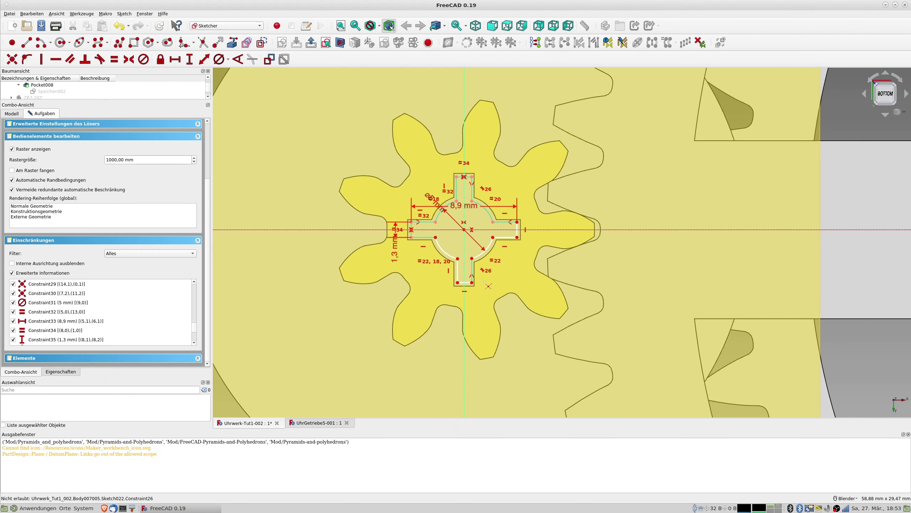
{"action": "scroll", "coordinate": [486, 284], "scroll_direction": "up", "scroll_amount": 8}
{"action": "scroll", "coordinate": [486, 285], "scroll_direction": "down", "scroll_amount": 8}
{"action": "scroll", "coordinate": [486, 285], "scroll_direction": "up", "scroll_amount": 2}
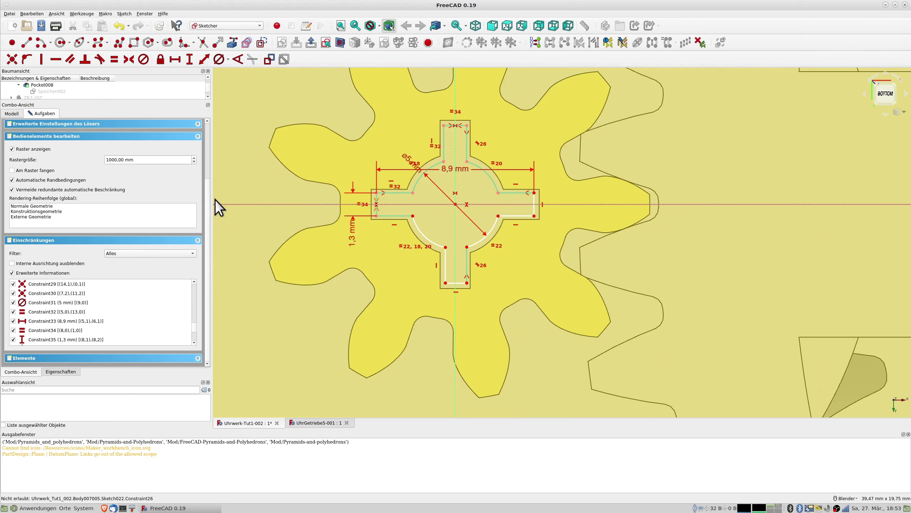
{"action": "scroll", "coordinate": [371, 211], "scroll_direction": "down", "scroll_amount": 4}
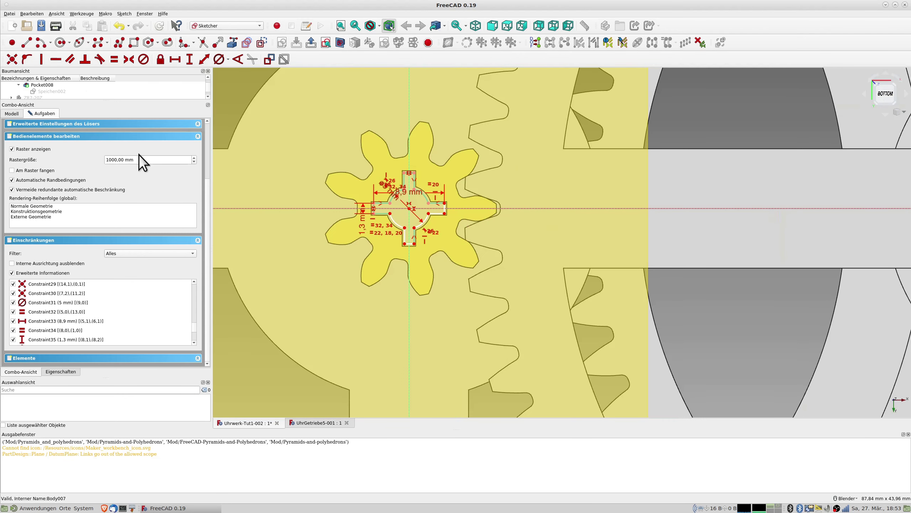
{"action": "scroll", "coordinate": [207, 208], "scroll_direction": "up", "scroll_amount": 3}
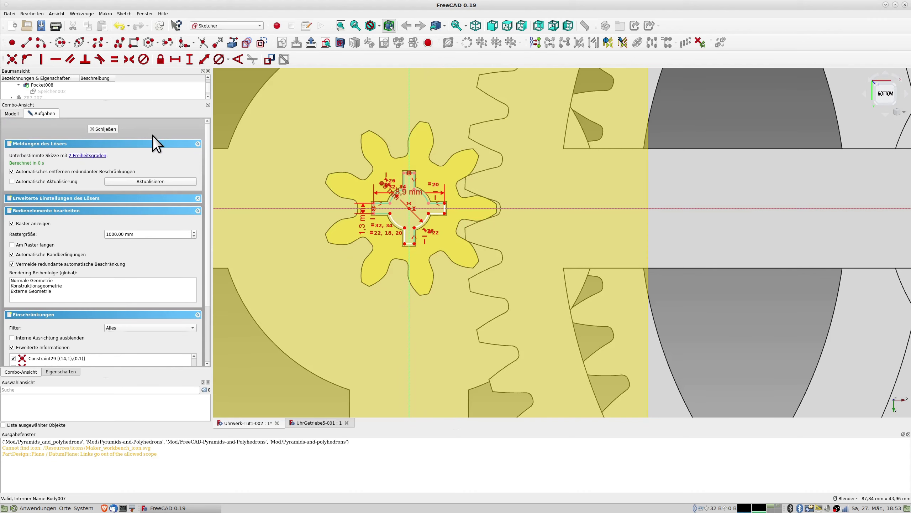
{"action": "left_click", "coordinate": [108, 129]}
{"action": "middle_click_drag", "start_coordinate": [533, 238], "coordinate": [531, 183]}
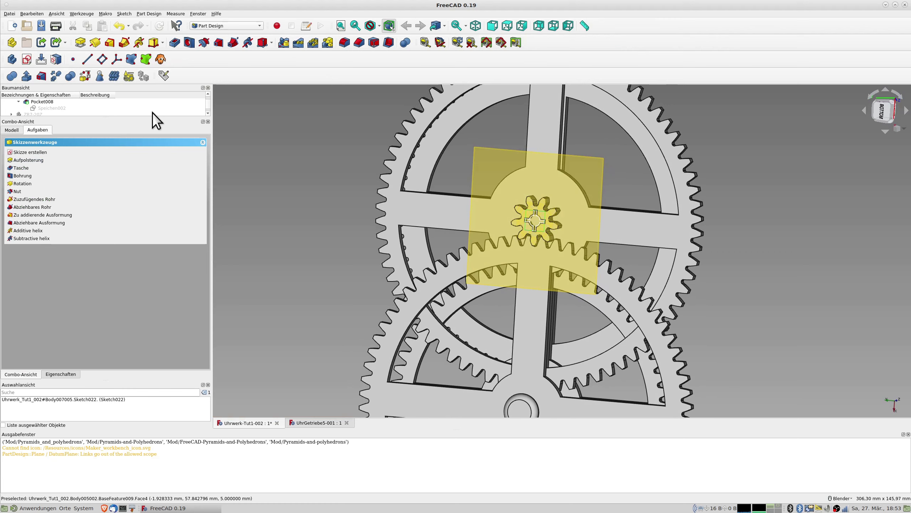
- Pad the cross-shaped Achse1 profile 2 mm in the reversed direction, into the small pinion's hole
{"action": "left_click", "coordinate": [86, 37]}
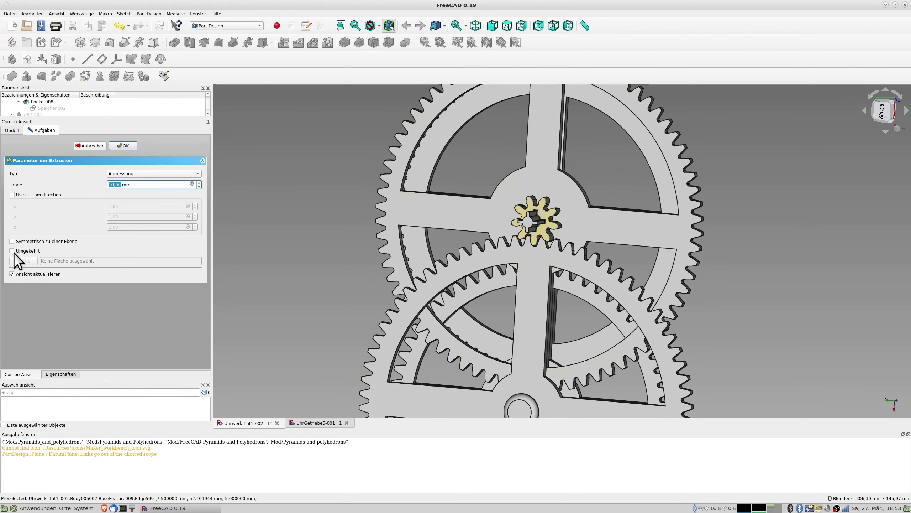
{"action": "left_click", "coordinate": [13, 250]}
{"action": "middle_click_drag", "start_coordinate": [524, 252], "coordinate": [542, 266]}
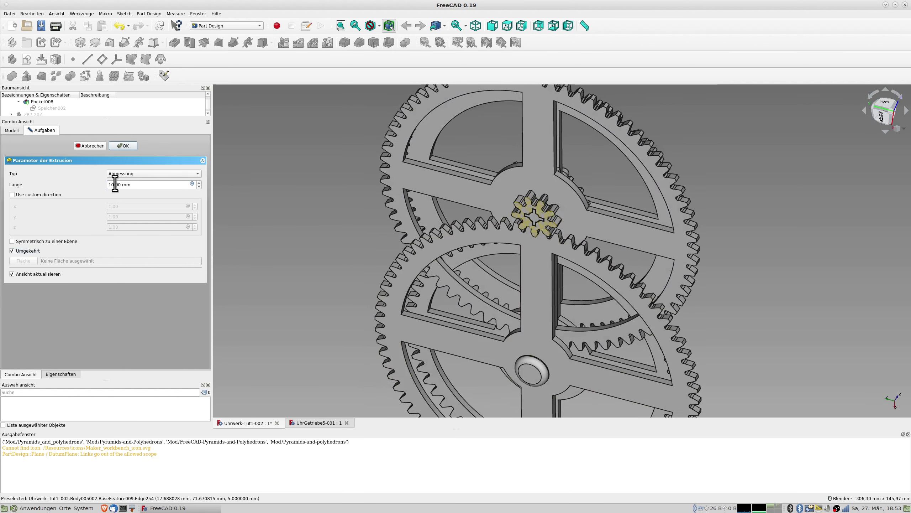
{"action": "triple_click", "coordinate": [142, 184]}
{"action": "type", "text": "2"}
{"action": "key", "text": "Tab"}
{"action": "left_click", "coordinate": [123, 145]}
{"action": "middle_click_drag", "start_coordinate": [504, 199], "coordinate": [159, 113]}
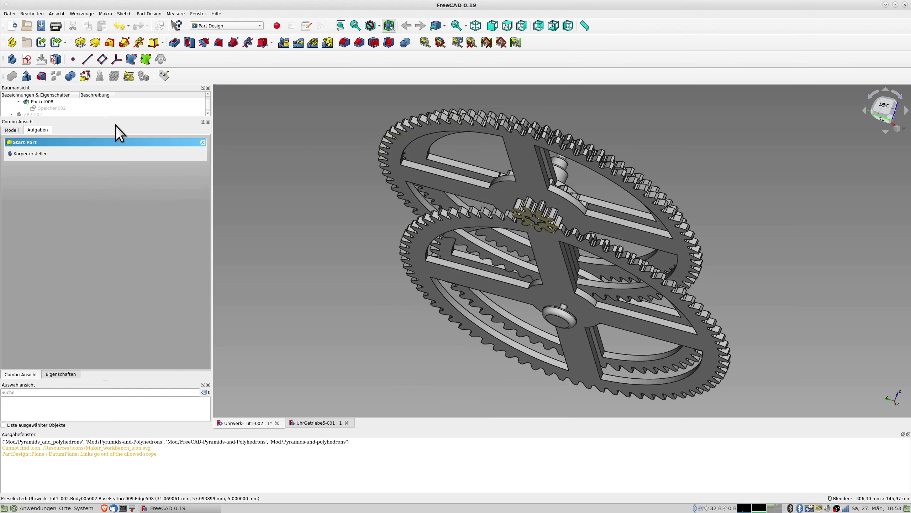
- Set the transparency of the ZR1-9Z pinion body to 73 in its display properties
{"action": "left_click_drag", "start_coordinate": [118, 117], "coordinate": [126, 279]}
{"action": "scroll", "coordinate": [39, 184], "scroll_direction": "up", "scroll_amount": 4}
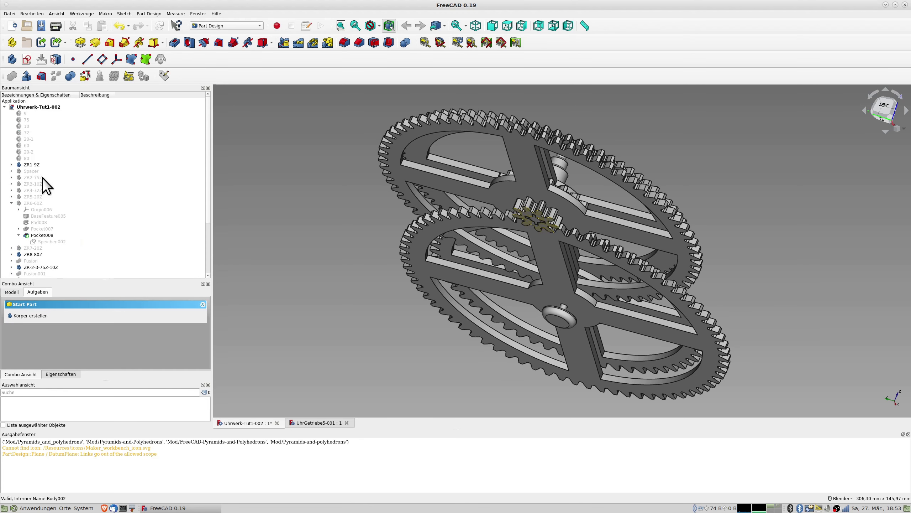
{"action": "right_click", "coordinate": [31, 166]}
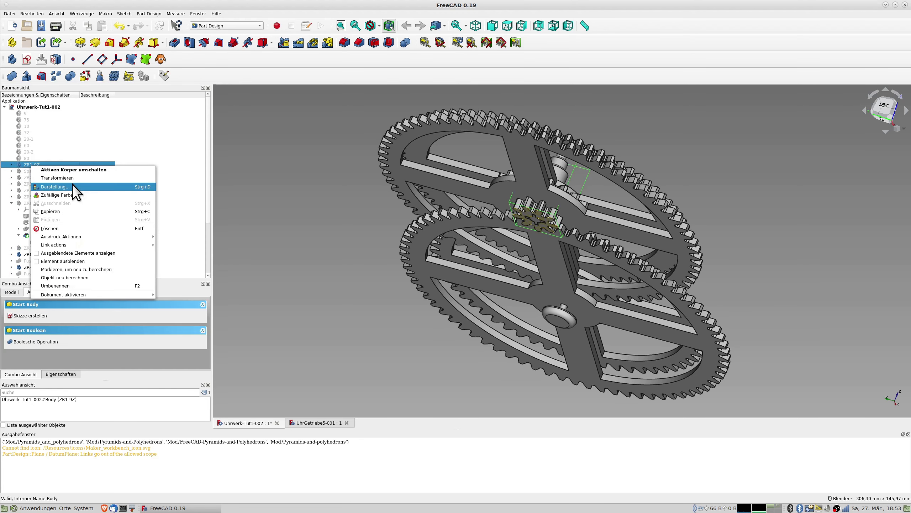
{"action": "left_click", "coordinate": [82, 186]}
{"action": "left_click_drag", "start_coordinate": [208, 314], "coordinate": [209, 368]}
{"action": "left_click_drag", "start_coordinate": [16, 316], "coordinate": [127, 316]}
- Start a new sketch on the cross-shaped end face of the Achse1 pad inside the transparent pinion, closing the open display dialog
{"action": "middle_click_drag", "start_coordinate": [498, 248], "coordinate": [499, 286]}
{"action": "key", "text": "1"}
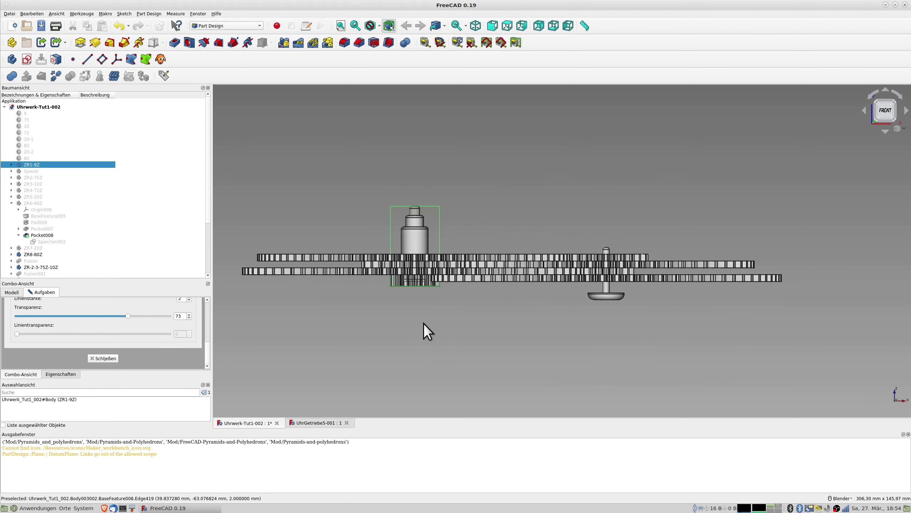
{"action": "scroll", "coordinate": [419, 280], "scroll_direction": "up", "scroll_amount": 8}
{"action": "middle_click_drag", "start_coordinate": [439, 177], "coordinate": [519, 292], "text": "shift"}
{"action": "scroll", "coordinate": [562, 255], "scroll_direction": "down", "scroll_amount": 2}
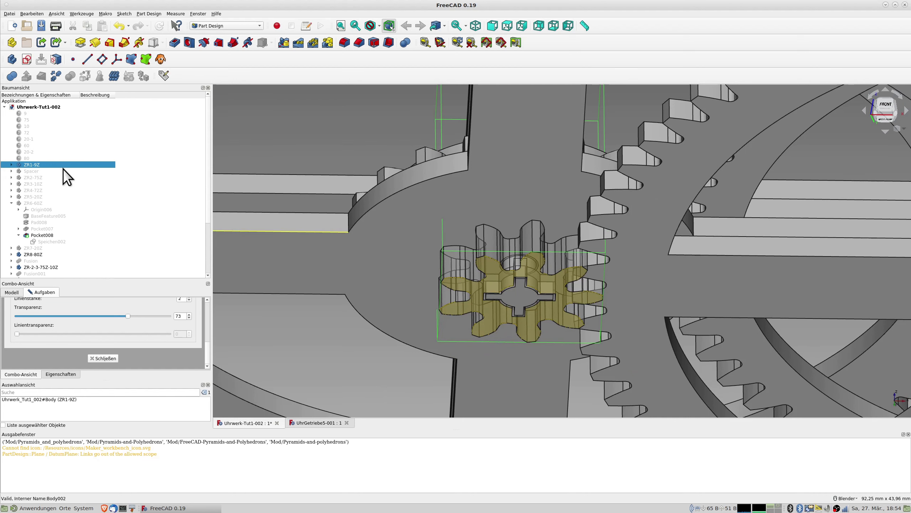
{"action": "scroll", "coordinate": [105, 229], "scroll_direction": "down", "scroll_amount": 4}
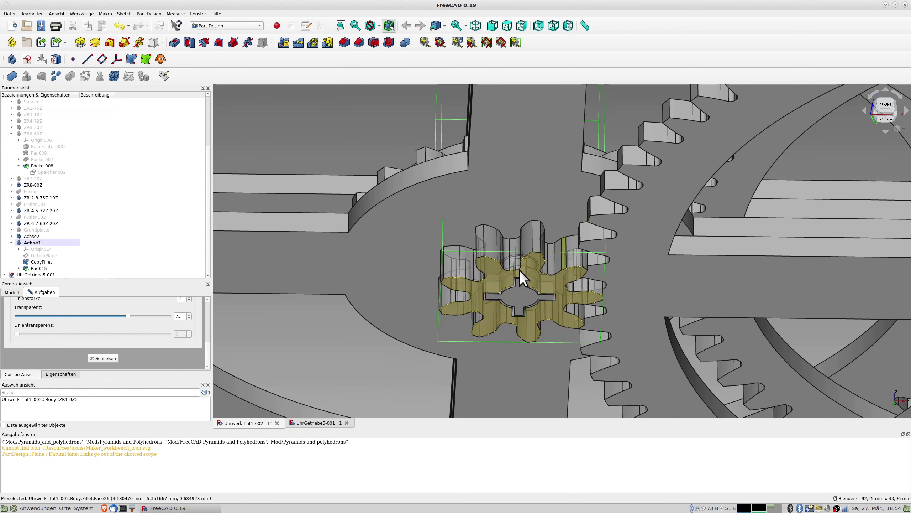
{"action": "left_click", "coordinate": [519, 297]}
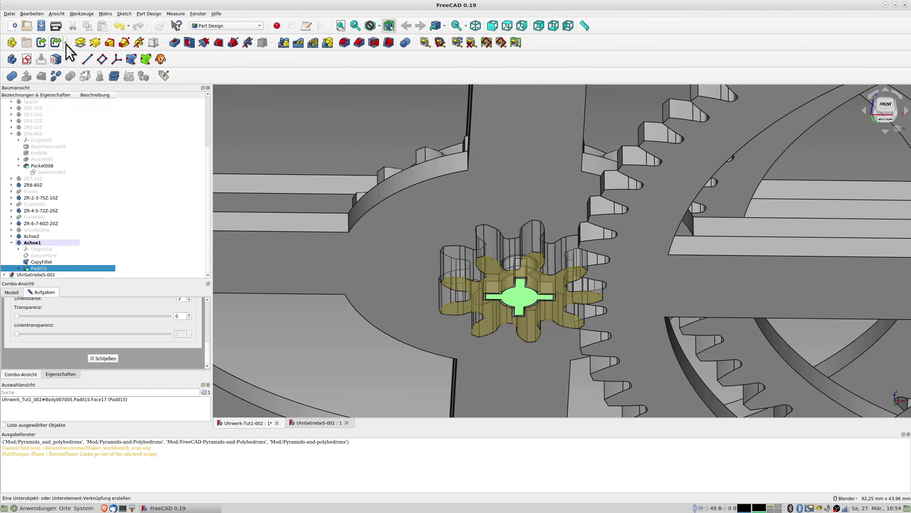
{"action": "left_click", "coordinate": [30, 59]}
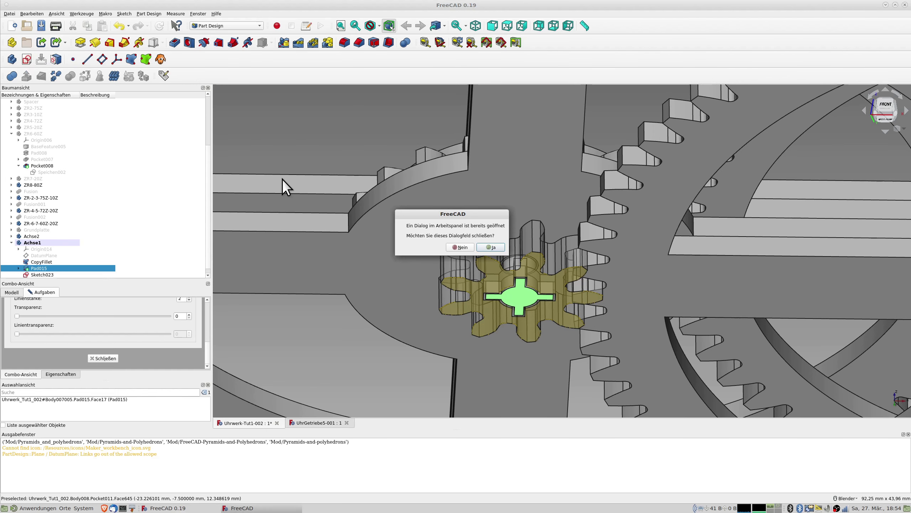
{"action": "left_click", "coordinate": [490, 247]}
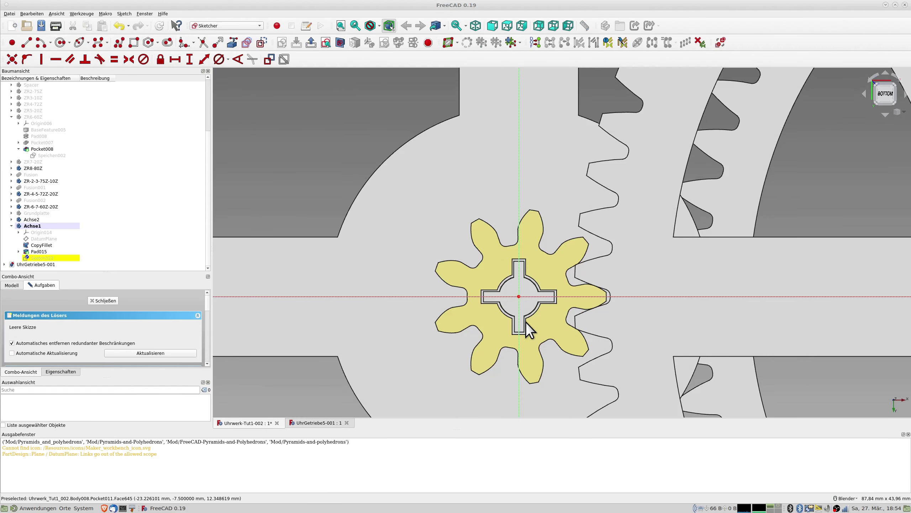
- Sketch a circle centred on the origin, set its diameter to 3 mm and close the sketch
{"action": "left_click", "coordinate": [60, 42]}
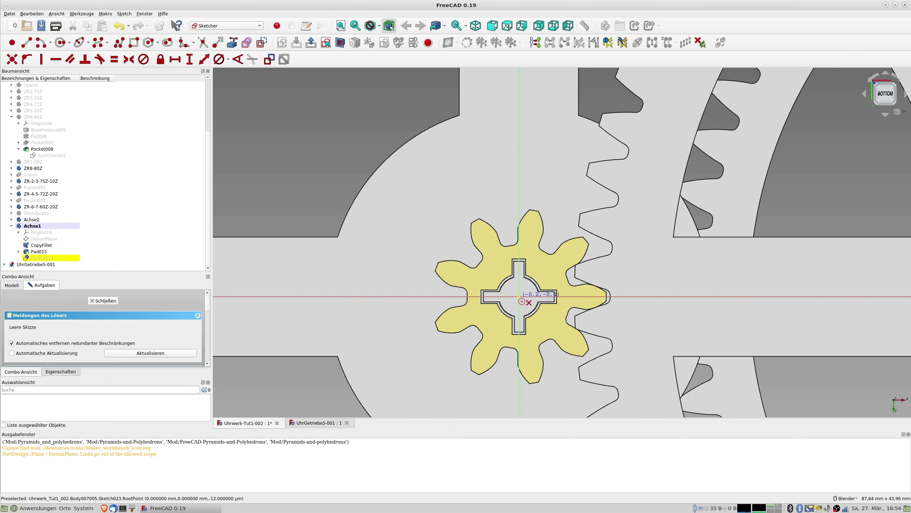
{"action": "left_click", "coordinate": [519, 297]}
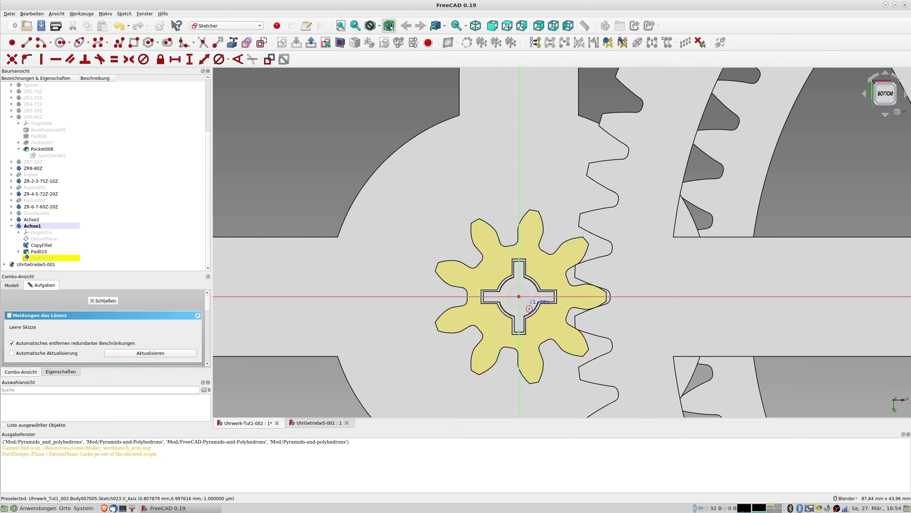
{"action": "left_click", "coordinate": [529, 309]}
{"action": "right_click", "coordinate": [534, 302]}
{"action": "left_click", "coordinate": [534, 295]}
{"action": "left_click", "coordinate": [219, 59]}
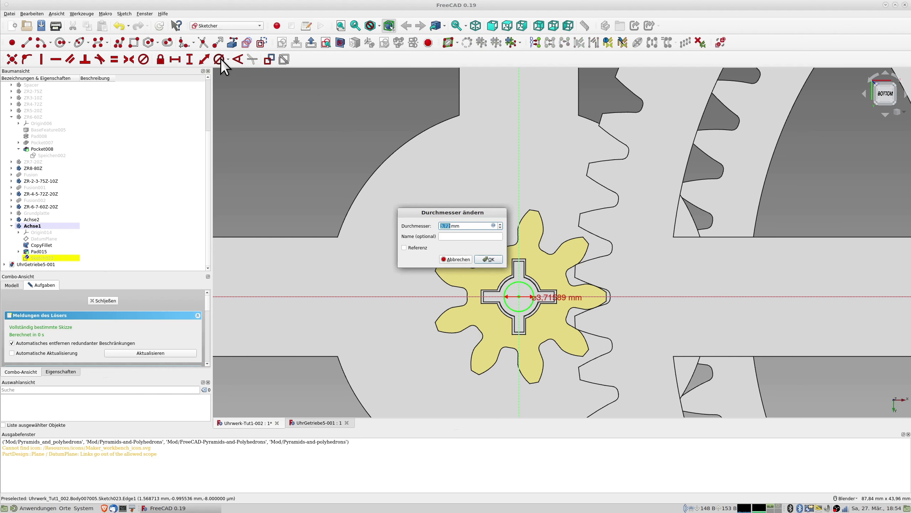
{"action": "type", "text": "3"}
{"action": "key", "text": "Return"}
{"action": "middle_click_drag", "start_coordinate": [523, 170], "coordinate": [597, 262]}
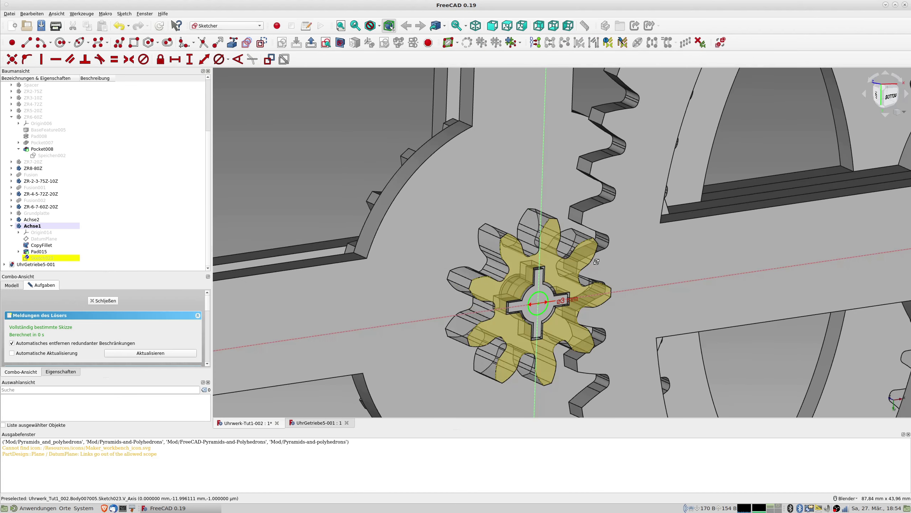
{"action": "left_click", "coordinate": [107, 300]}
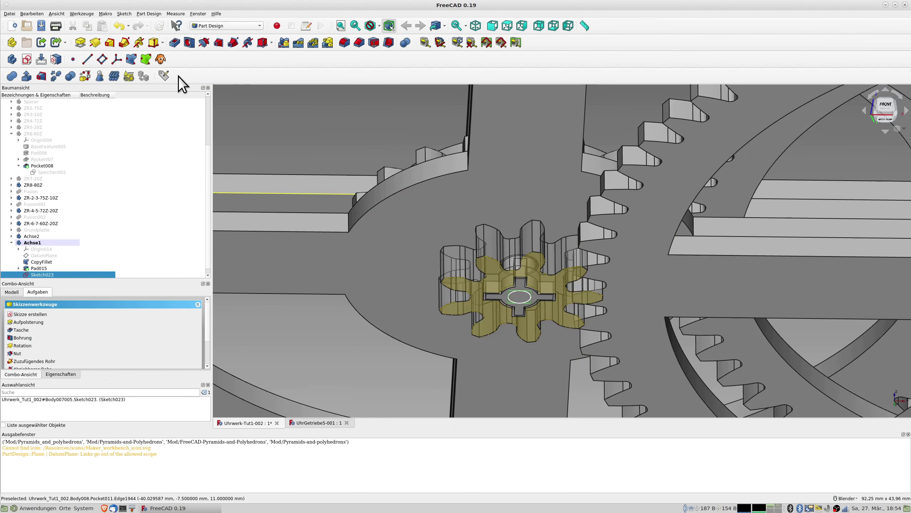
- Pad the 3 mm circle to a length of 15 mm, showing the Grundplatte body for comparison
{"action": "left_click", "coordinate": [80, 43]}
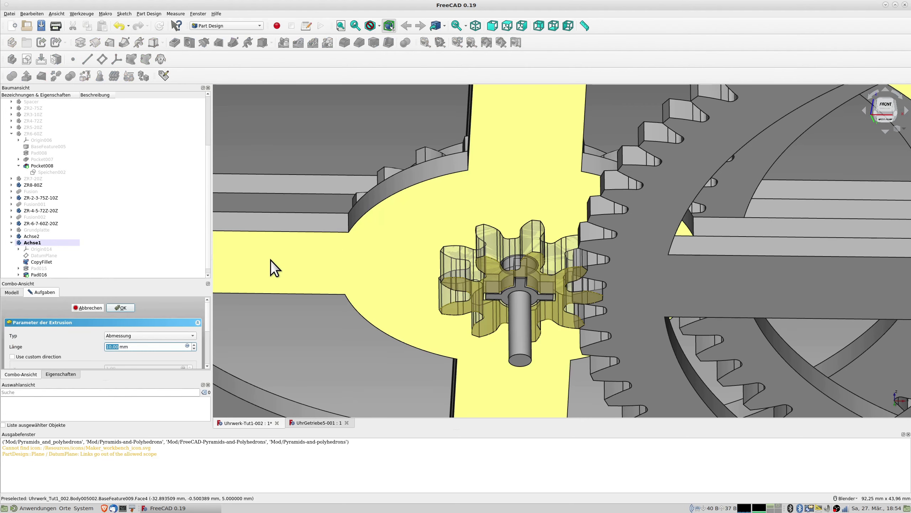
{"action": "middle_click_drag", "start_coordinate": [275, 268], "coordinate": [429, 281]}
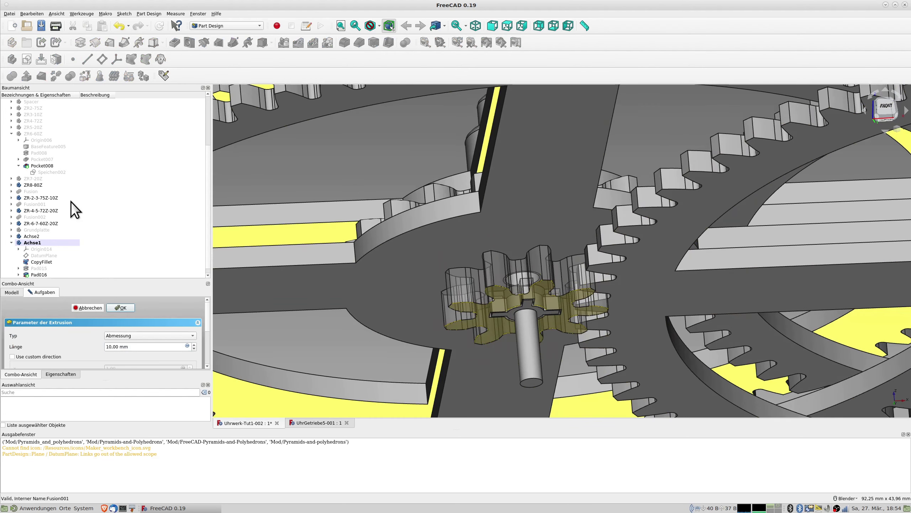
{"action": "left_click", "coordinate": [42, 229]}
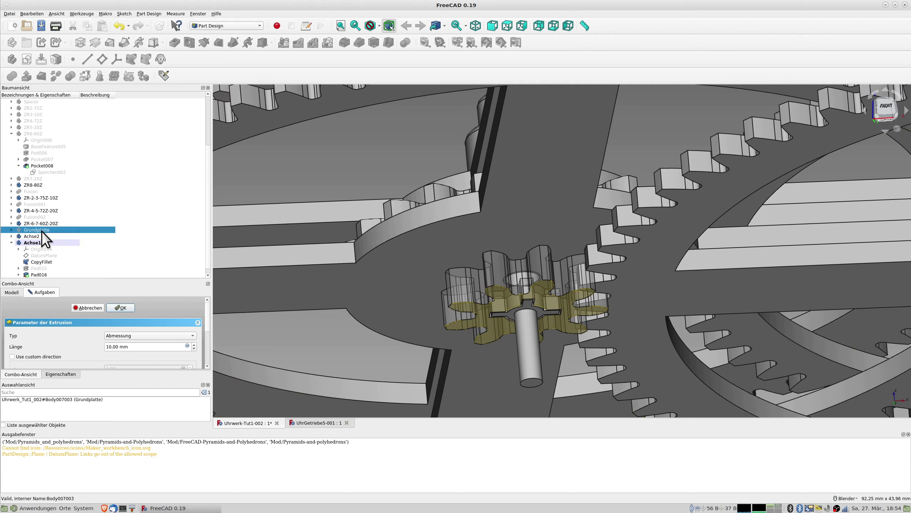
{"action": "key", "text": "space"}
{"action": "middle_click_drag", "start_coordinate": [467, 309], "coordinate": [504, 299]}
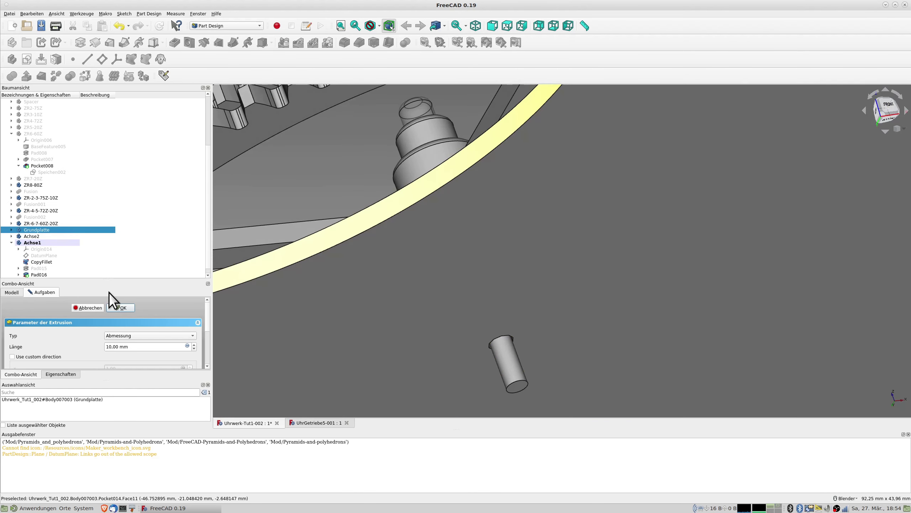
{"action": "left_click_drag", "start_coordinate": [139, 345], "coordinate": [73, 346]}
{"action": "type", "text": "15"}
{"action": "key", "text": "Tab"}
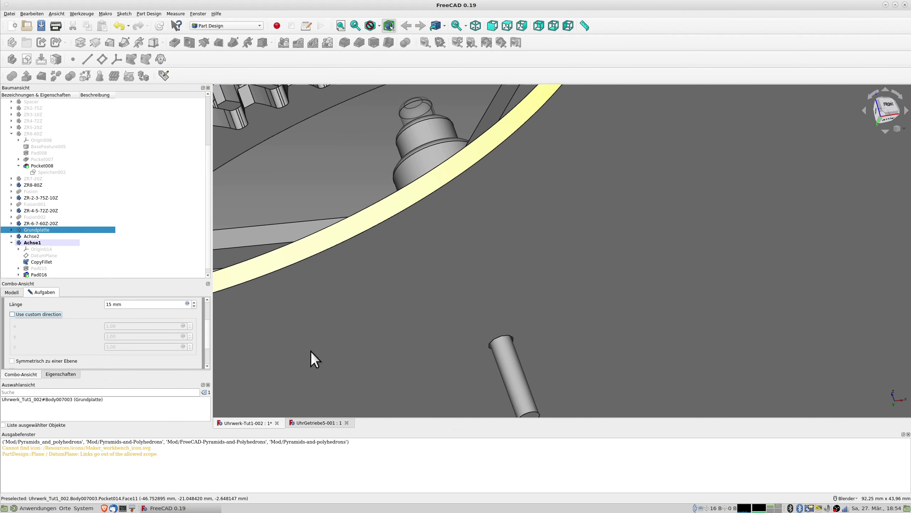
{"action": "scroll", "coordinate": [571, 333], "scroll_direction": "down", "scroll_amount": 5}
{"action": "middle_click_drag", "start_coordinate": [571, 333], "coordinate": [621, 371]}
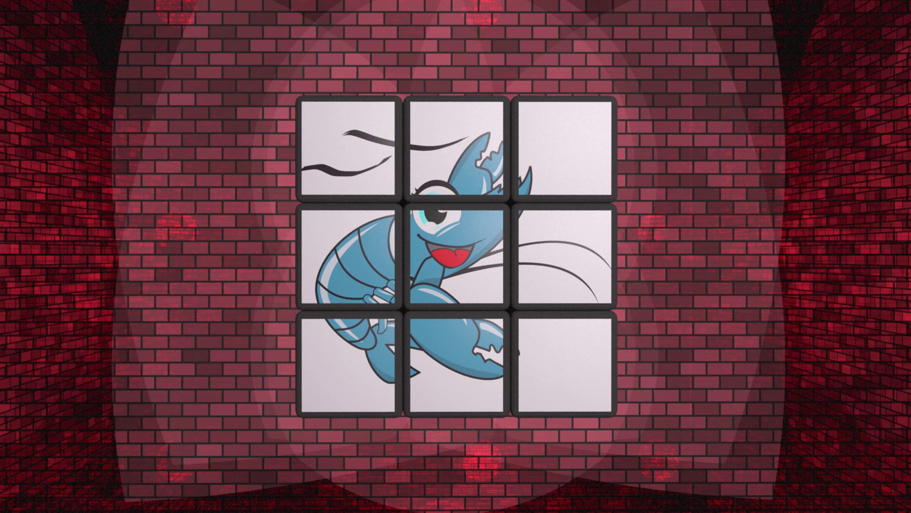